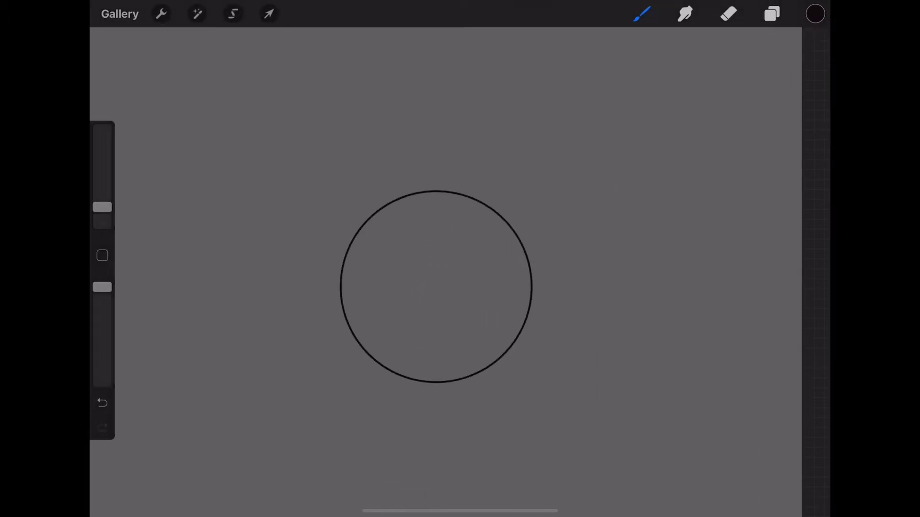
Draw an arc over the circle and a curved left side to form the egg's narrower top.
mouse_move(343, 261)
left_mouse_down()
mouse_move(426, 108)
mouse_move(472, 103)
mouse_move(525, 327)
left_mouse_up()
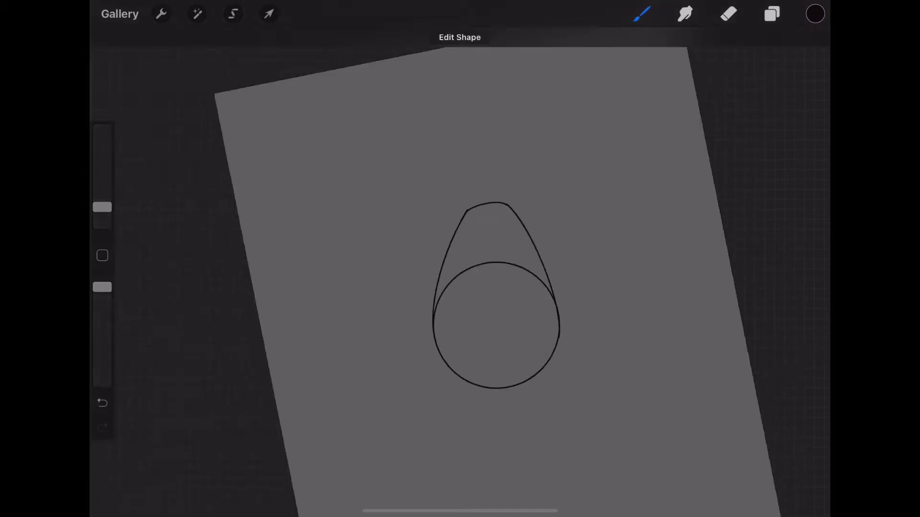
scroll(460, 258, "up", 5)
left_click_drag(245, 338, 351, 206)
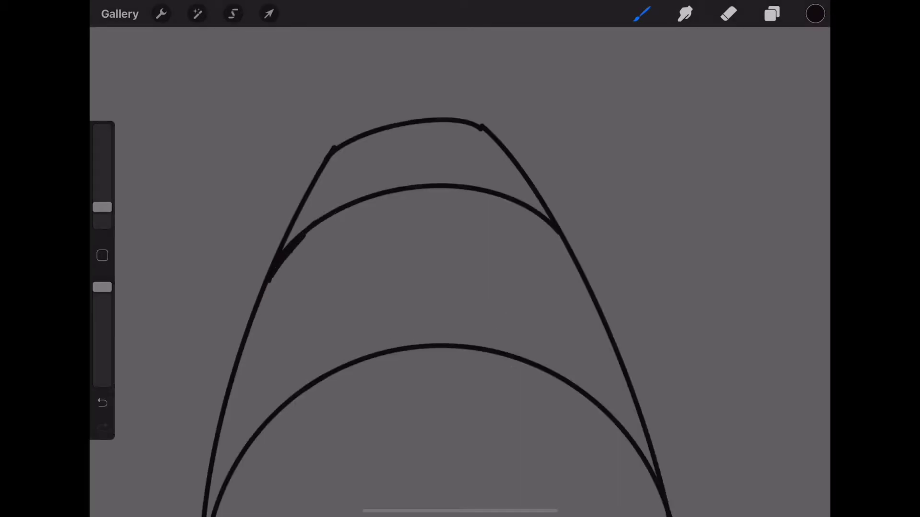
scroll(460, 259, "down", 5)
Erase the overlapping top-right stroke end, with the eraser set to 25% size.
left_click(728, 13)
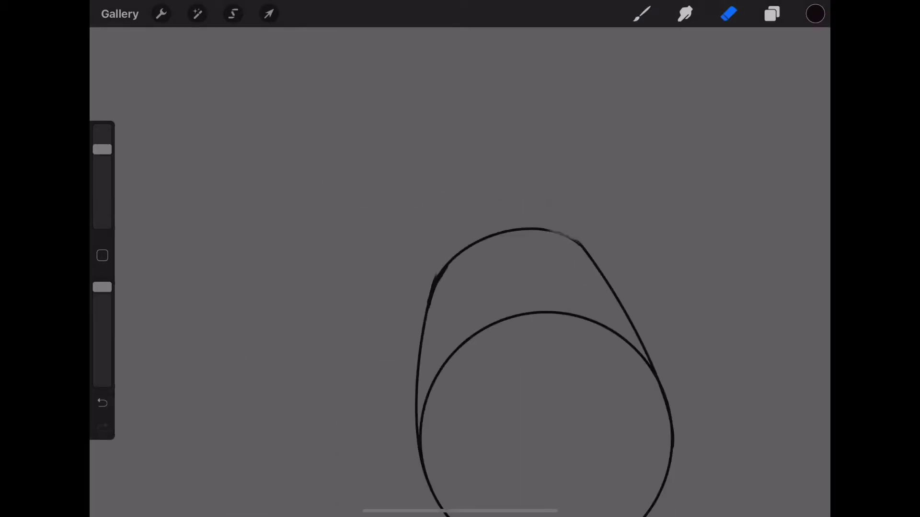
left_click(102, 403)
left_click_drag(551, 221, 579, 240)
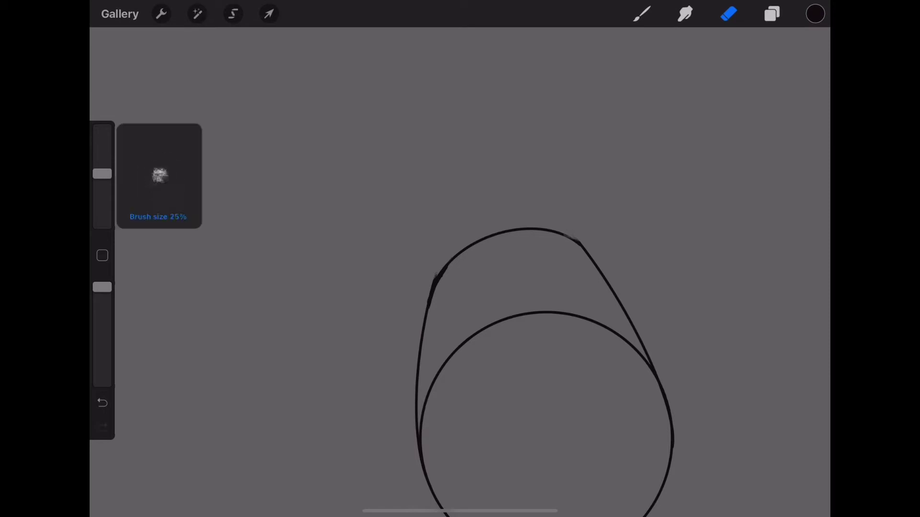
left_click_drag(102, 150, 103, 201)
Pause the tablet's music, then fill the egg outline with solid black.
left_click_drag(814, 1, 815, 191)
left_click(747, 117)
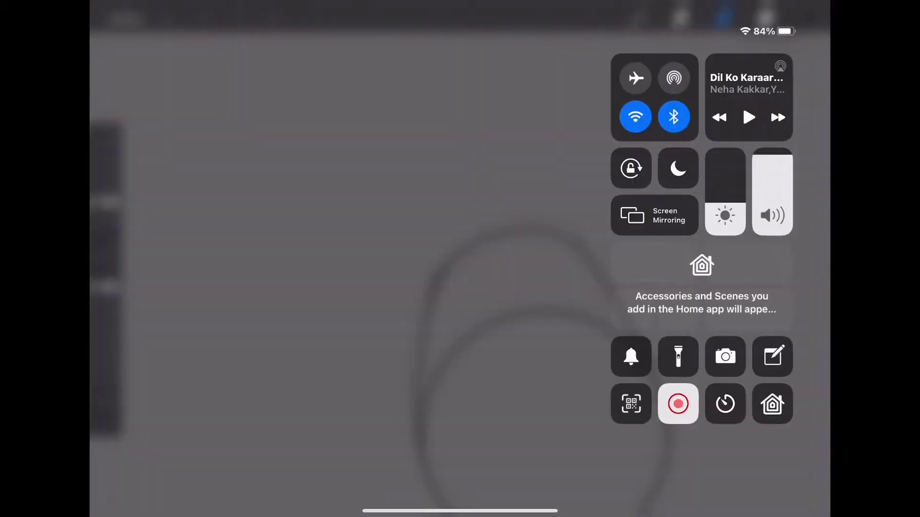
left_click(431, 144)
mouse_move(815, 13)
left_mouse_down()
mouse_move(546, 412)
mouse_move(479, 268)
left_mouse_up()
Tilt the egg slightly counter-clockwise and nudge it up on the page.
scroll(460, 258, "down", 5)
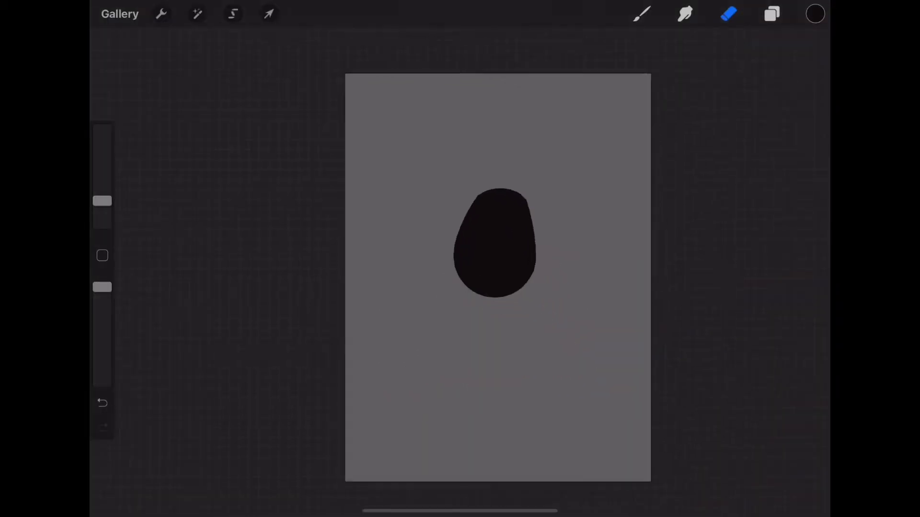
left_click(269, 13)
left_click_drag(468, 143, 462, 144)
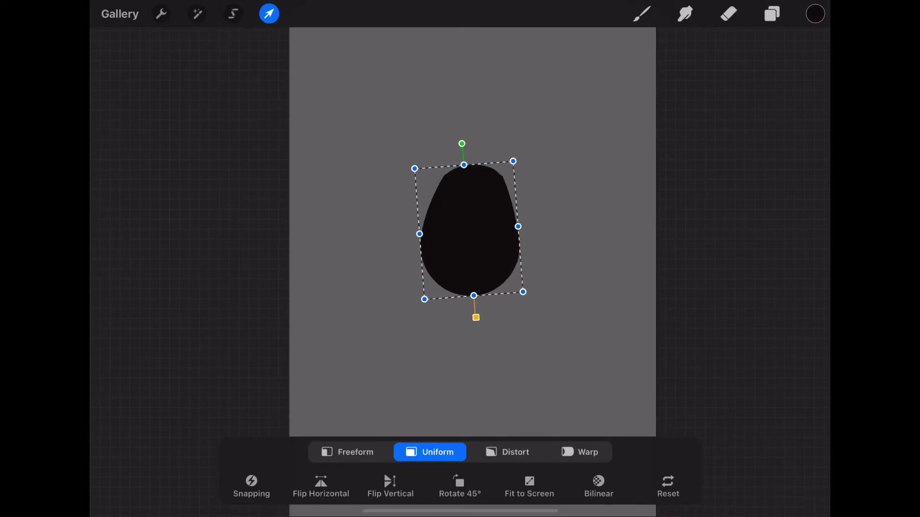
left_click_drag(469, 230, 469, 218)
left_click(728, 13)
Check the eraser's brush and trim the egg's upper-left edge.
scroll(459, 259, "up", 5)
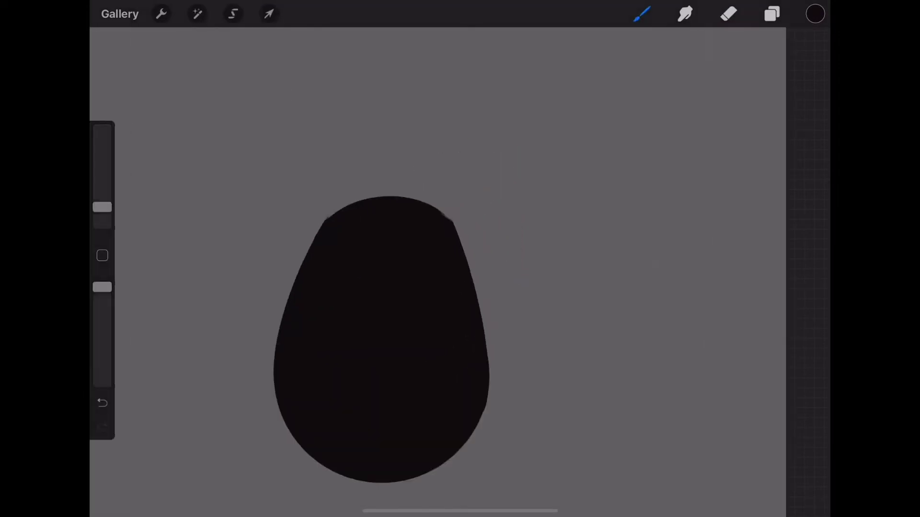
left_click(729, 14)
scroll(460, 258, "down", 3)
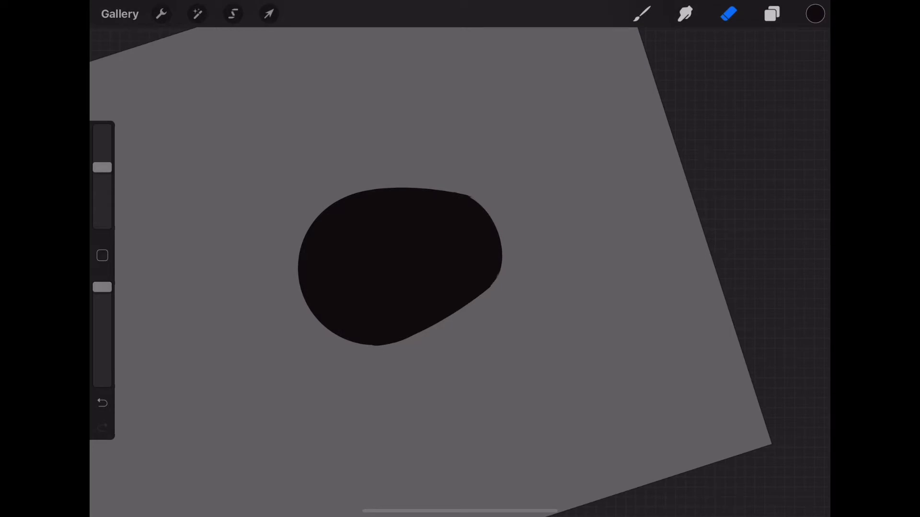
scroll(460, 259, "down", 3)
scroll(460, 258, "up", 5)
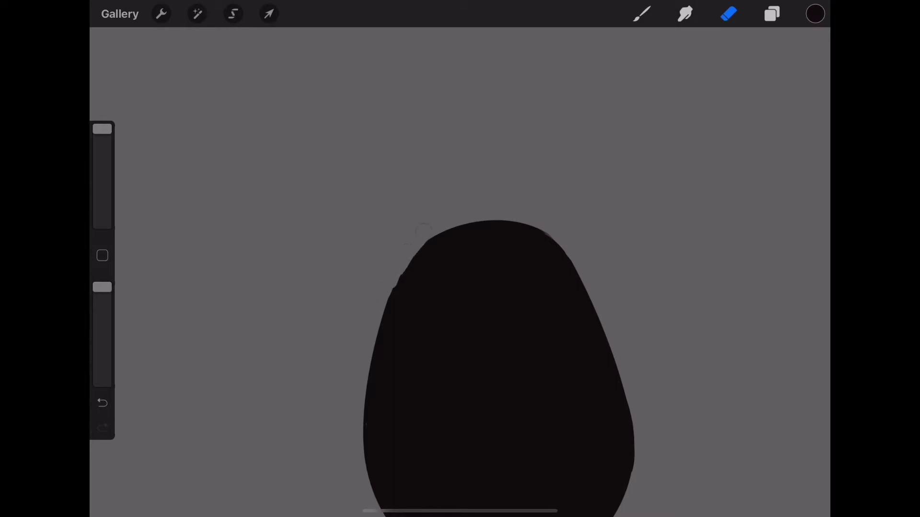
left_click_drag(433, 237, 380, 329)
Shrink the eraser, then smooth and round off the egg's upper-left edge.
left_click(642, 14)
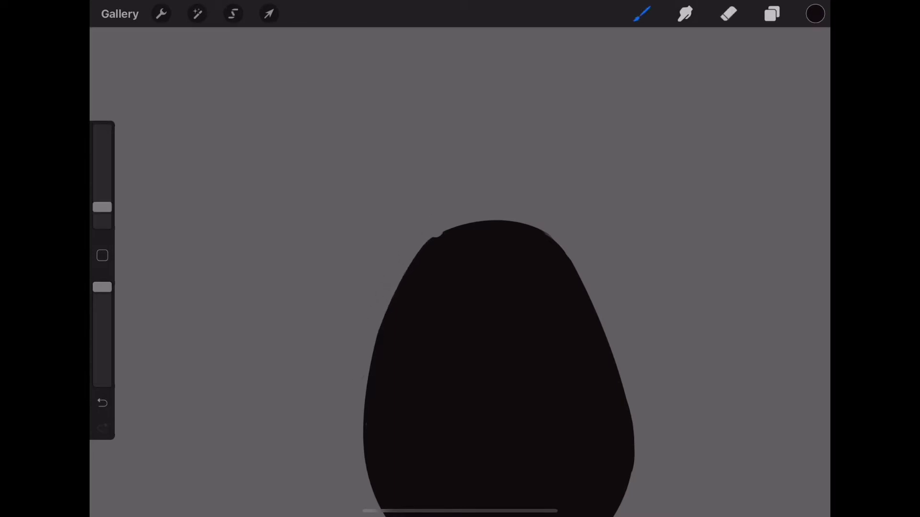
scroll(460, 258, "down", 3)
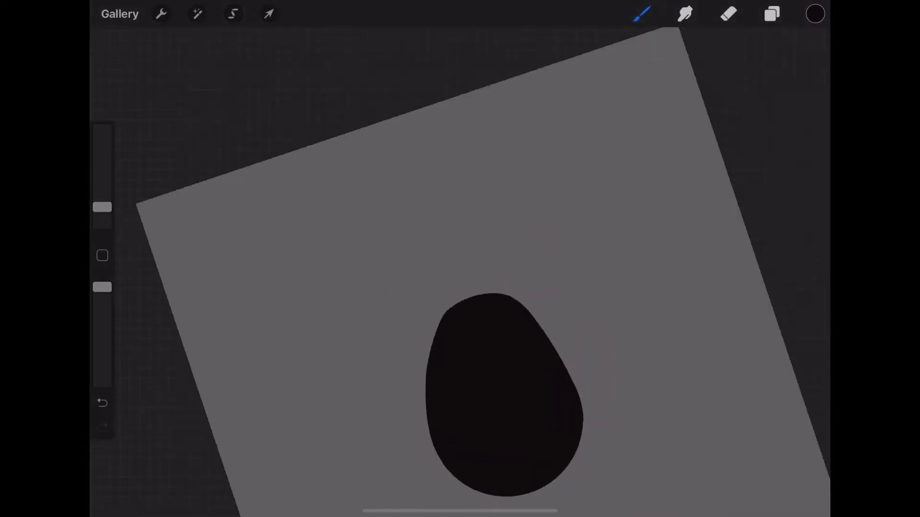
scroll(460, 259, "up", 3)
left_click(729, 14)
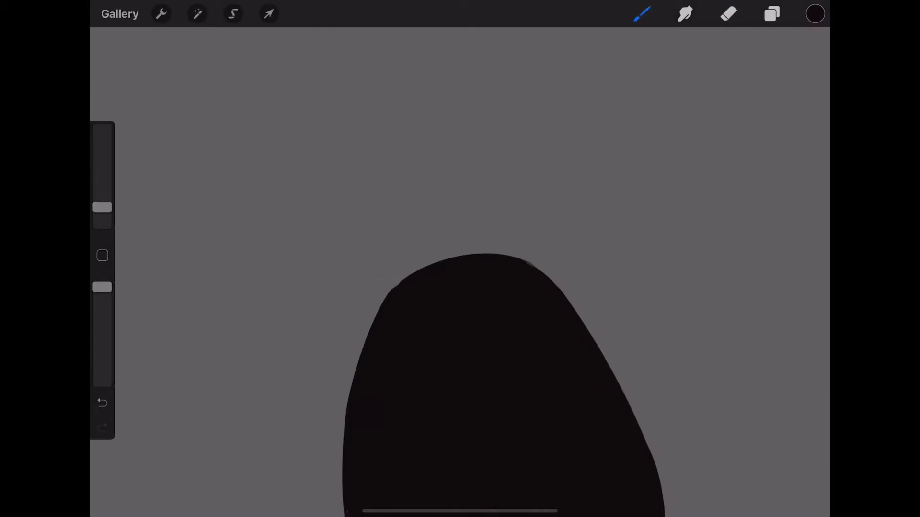
left_click(729, 14)
left_click_drag(102, 181, 102, 224)
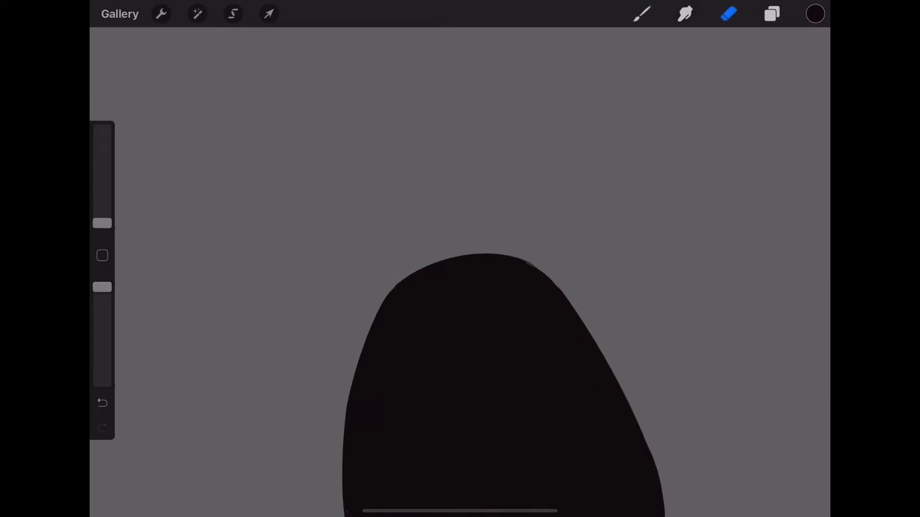
left_click_drag(400, 282, 374, 331)
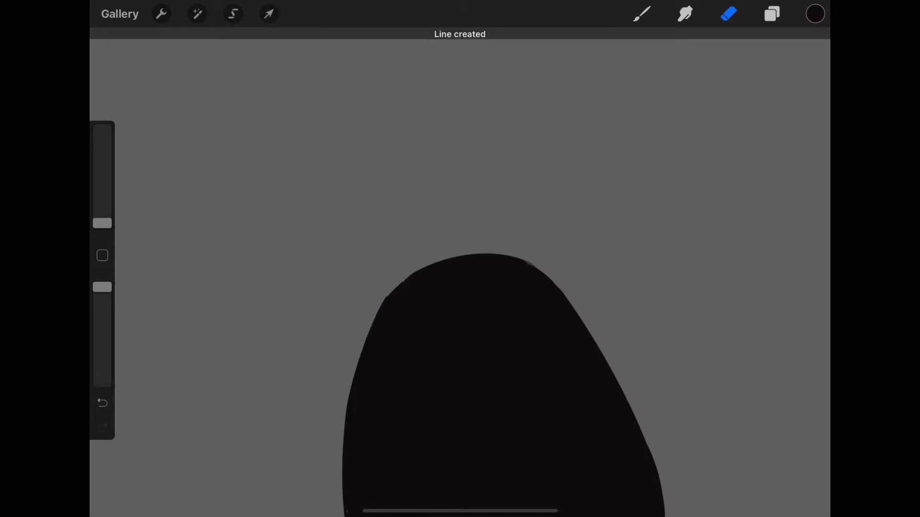
left_click_drag(385, 299, 417, 271)
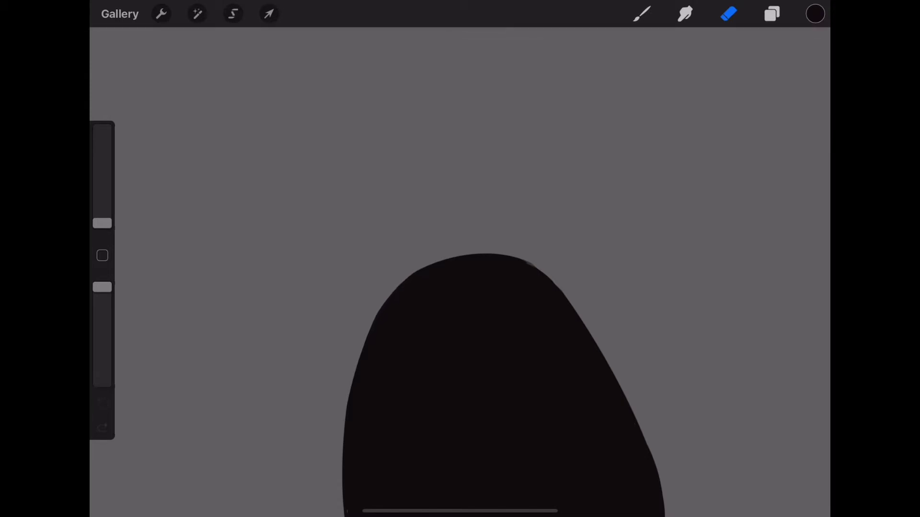
Redo the edge cleanup with straight and curved erase strokes along the egg's side.
scroll(460, 259, "down", 5)
scroll(460, 259, "up", 5)
scroll(575, 249, "up", 3)
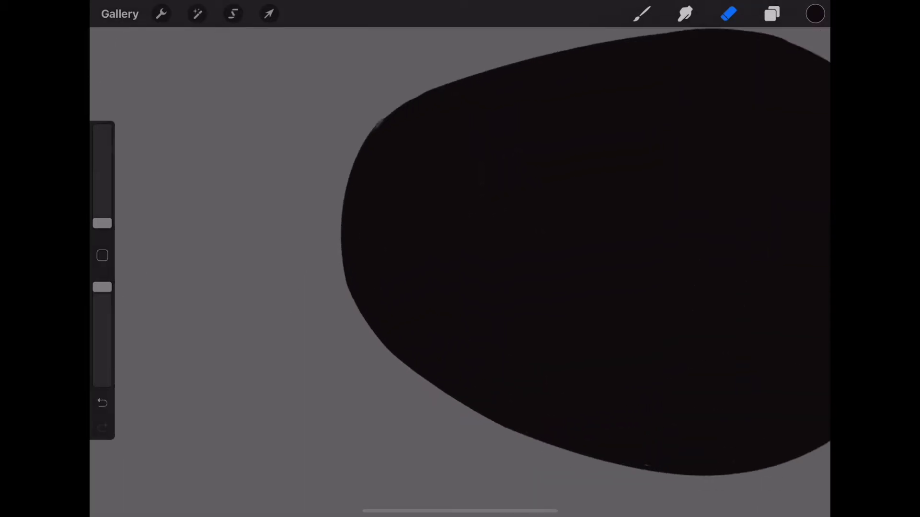
key("ctrl+z")
left_click_drag(346, 271, 347, 289)
left_click_drag(378, 242, 426, 173)
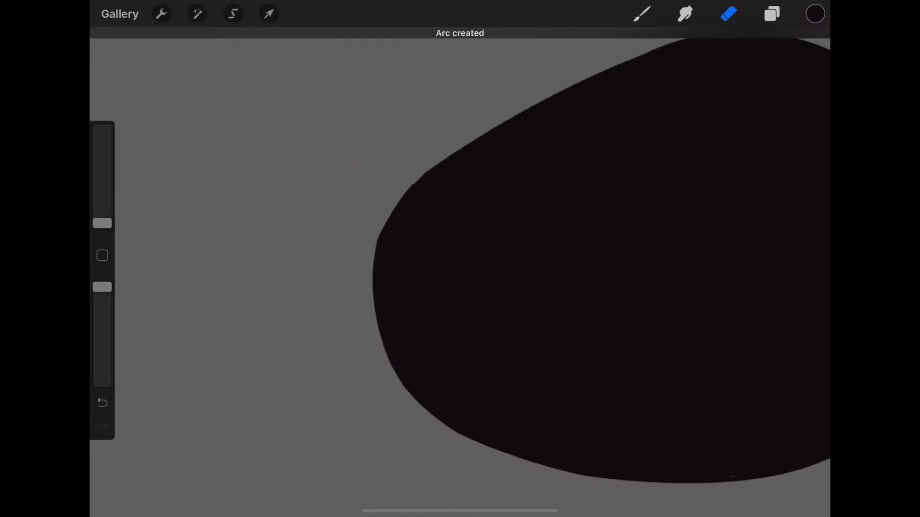
left_click_drag(393, 211, 426, 172)
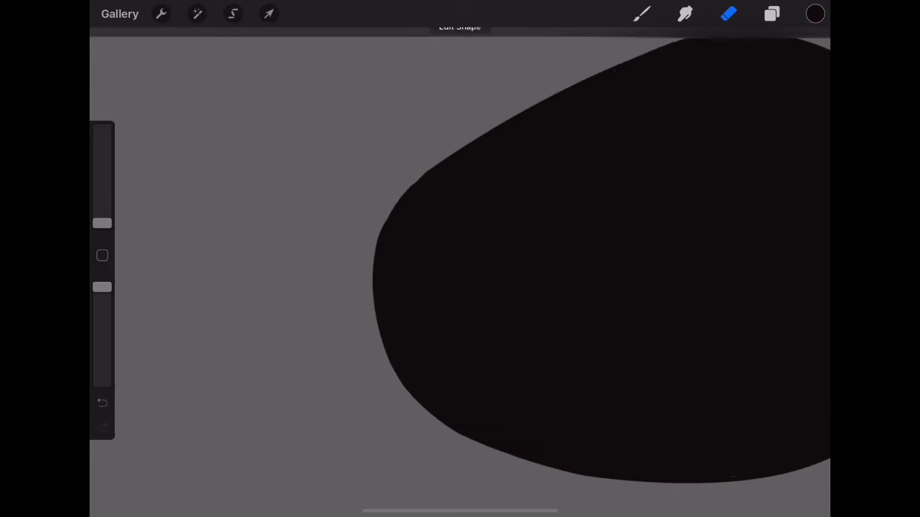
scroll(460, 259, "down", 5)
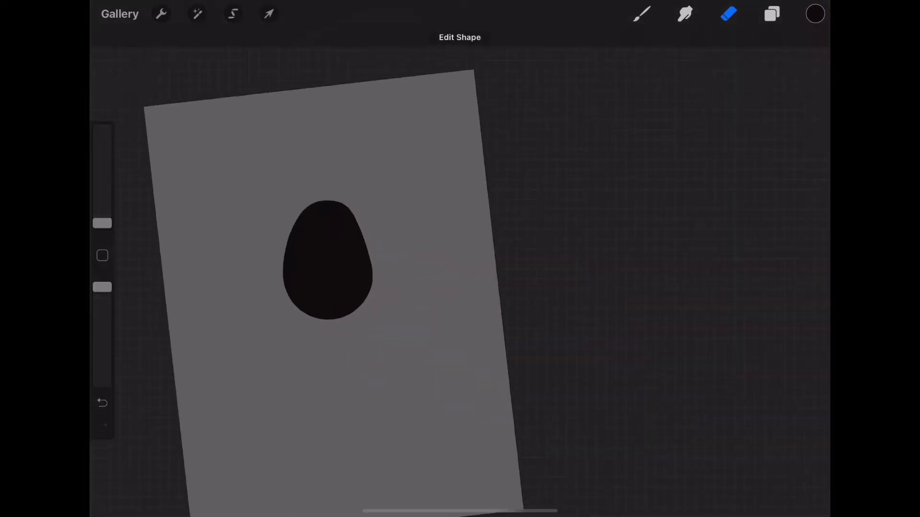
scroll(460, 259, "up", 3)
Trim a sliver off the egg's left edge.
key("b")
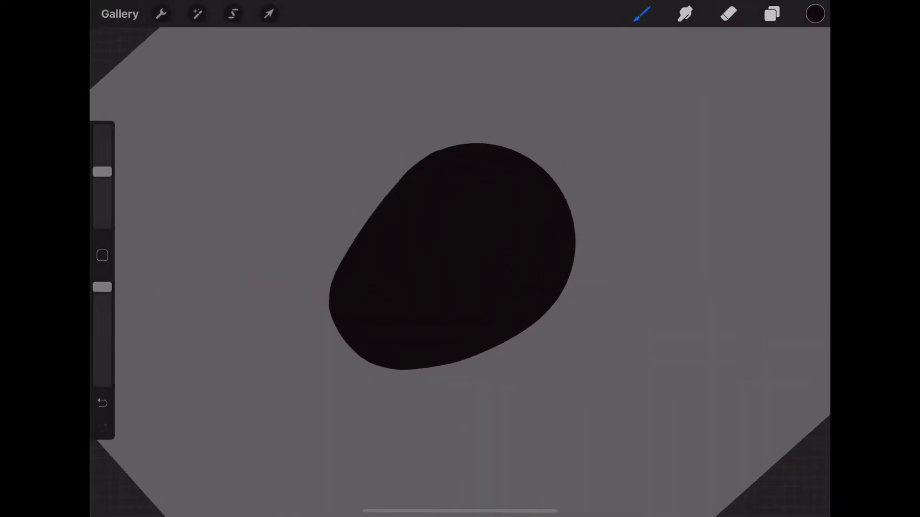
left_click(642, 13)
left_click(349, 246)
left_click_drag(330, 285, 331, 314)
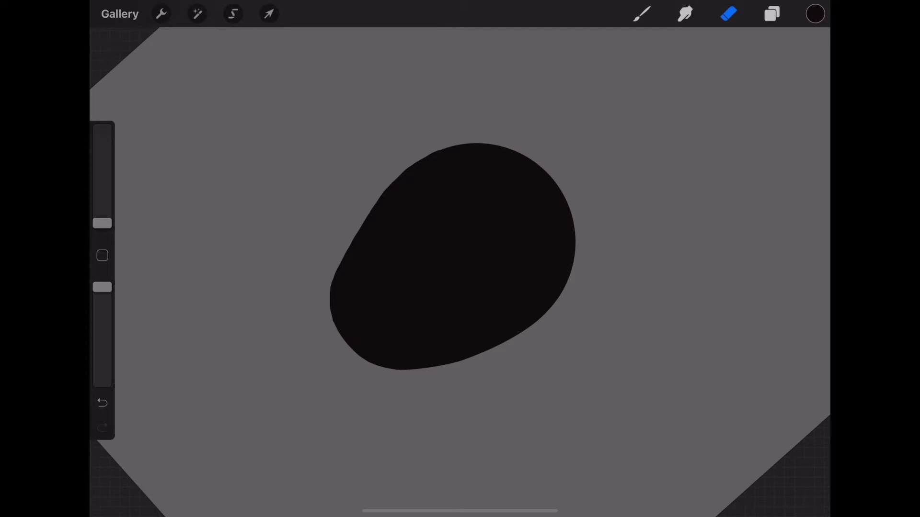
Move the egg up toward the top of the canvas with Transform.
scroll(460, 259, "down", 5)
left_click(268, 13)
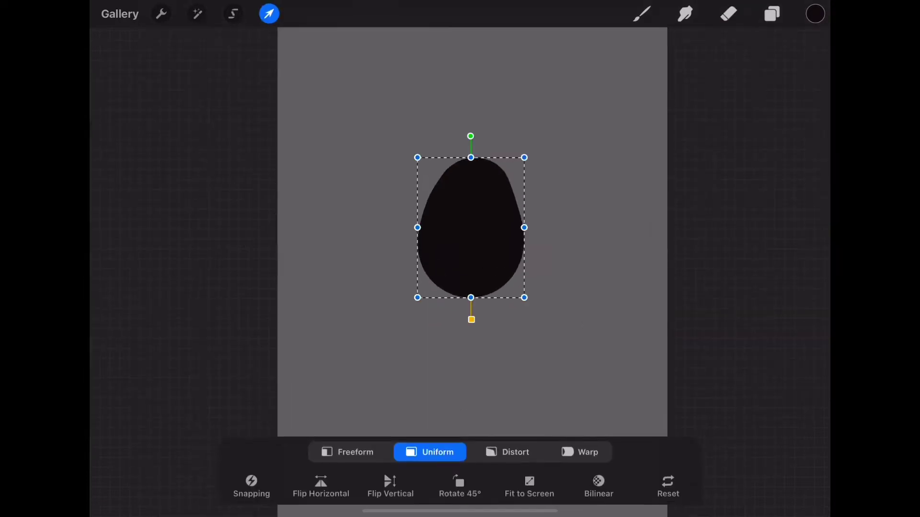
scroll(472, 232, "down", 3)
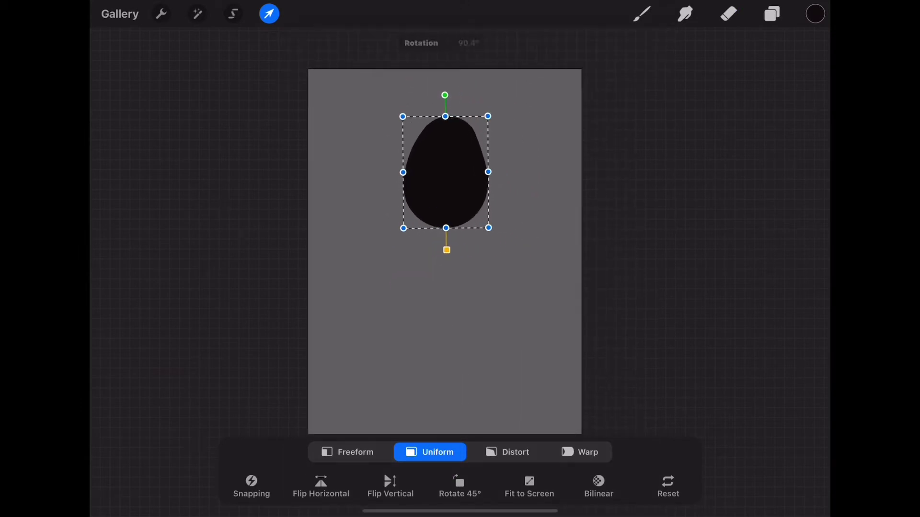
left_click(728, 14)
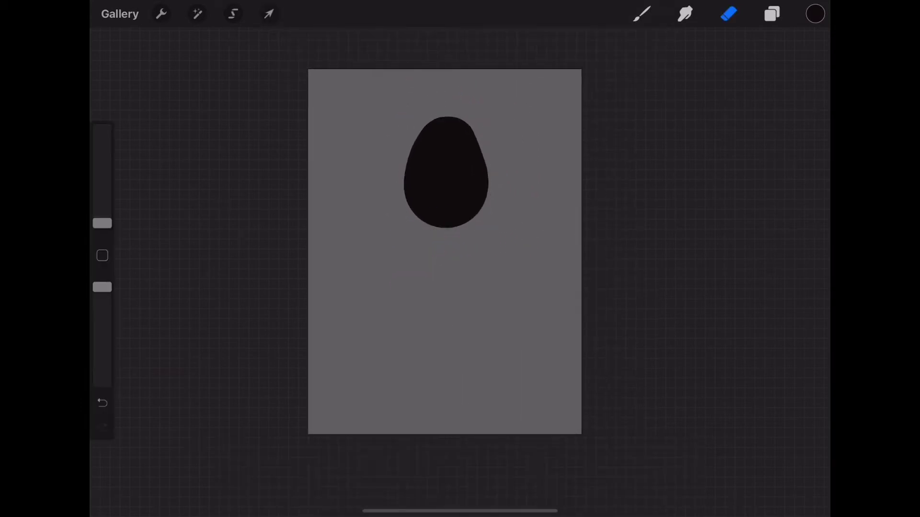
Add a new empty layer above the egg; a trial diagonal line is undone.
left_click(772, 13)
left_click(801, 58)
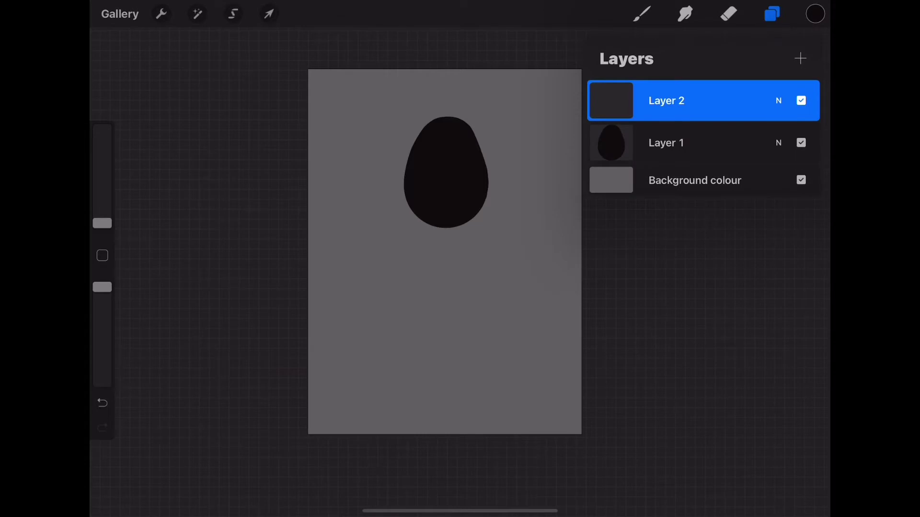
left_click(445, 268)
left_click(772, 14)
left_click(642, 13)
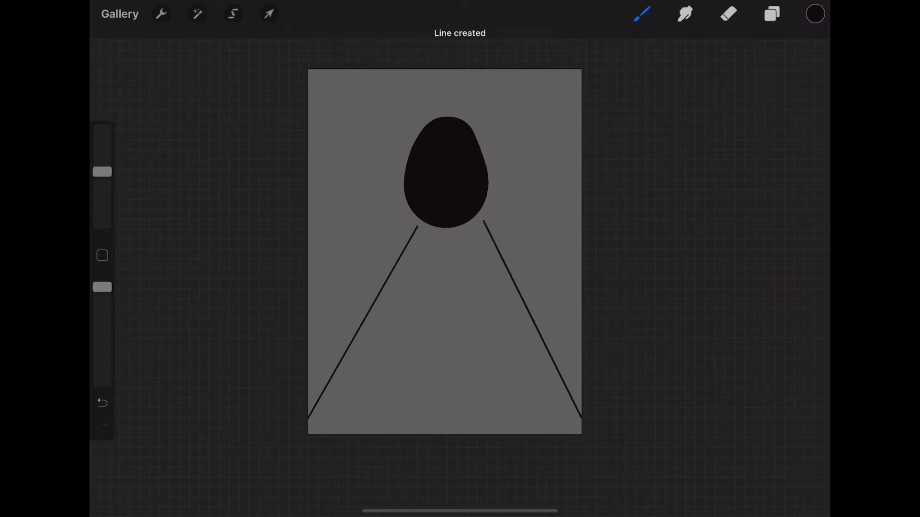
key("ctrl+z")
key("ctrl+z")
key("ctrl+z")
Enable a vertical Symmetry drawing guide and draw mirrored diagonal lines down from the egg.
left_click(161, 13)
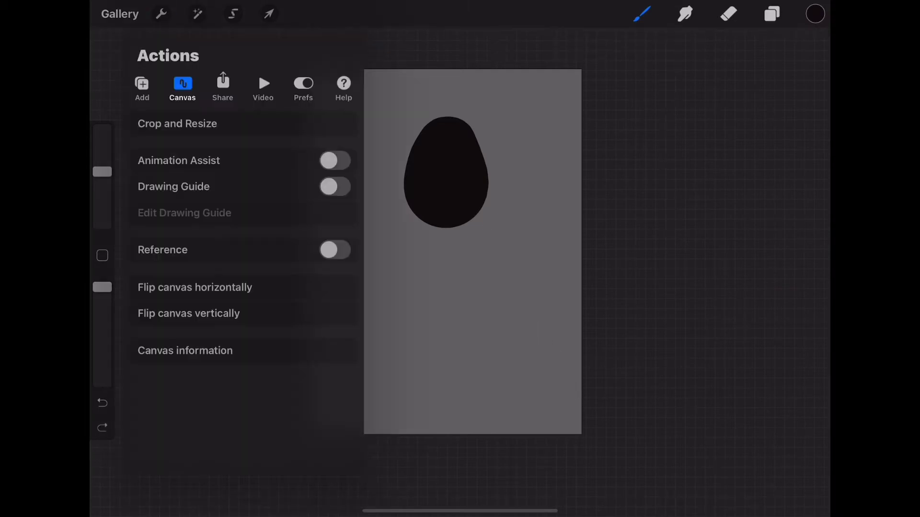
left_click(334, 185)
left_click(185, 211)
left_click(407, 449)
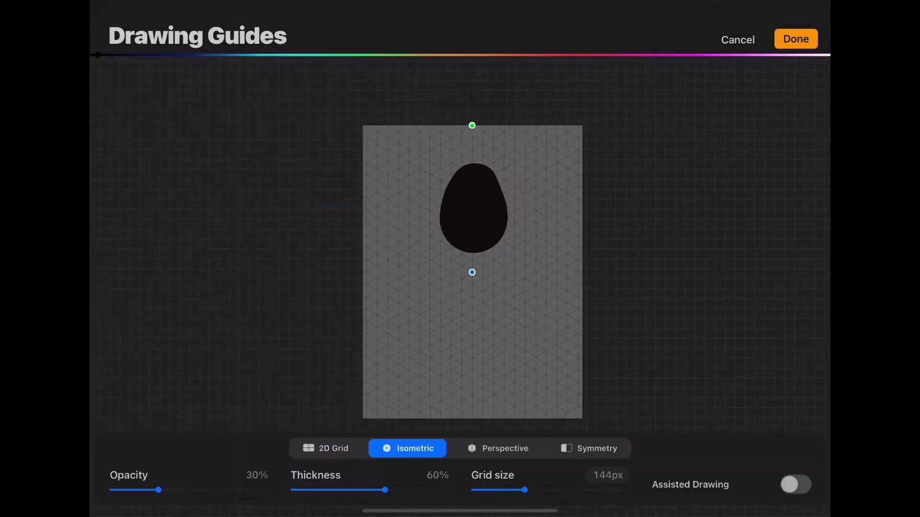
left_click(325, 448)
left_click(589, 449)
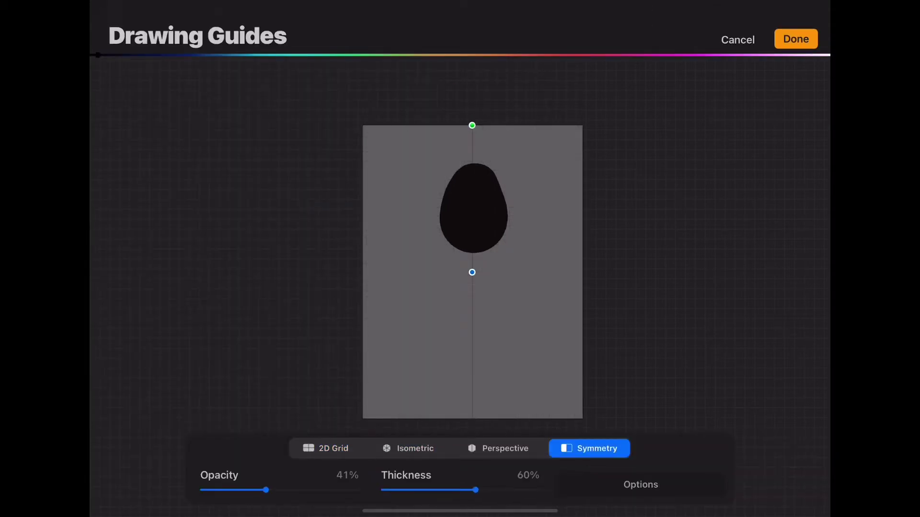
left_click(795, 39)
left_click_drag(427, 226, 308, 419)
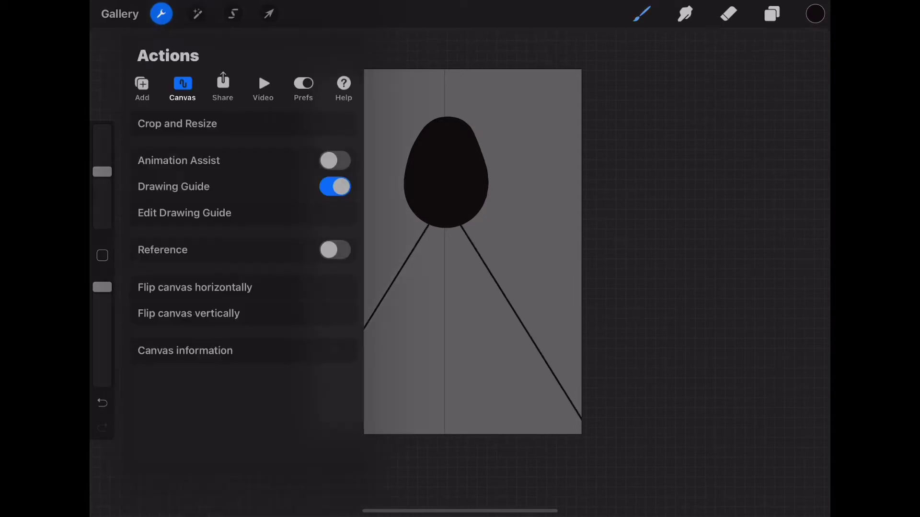
Fill the triangle between the diagonal lines with dark color.
scroll(446, 239, "up", 5)
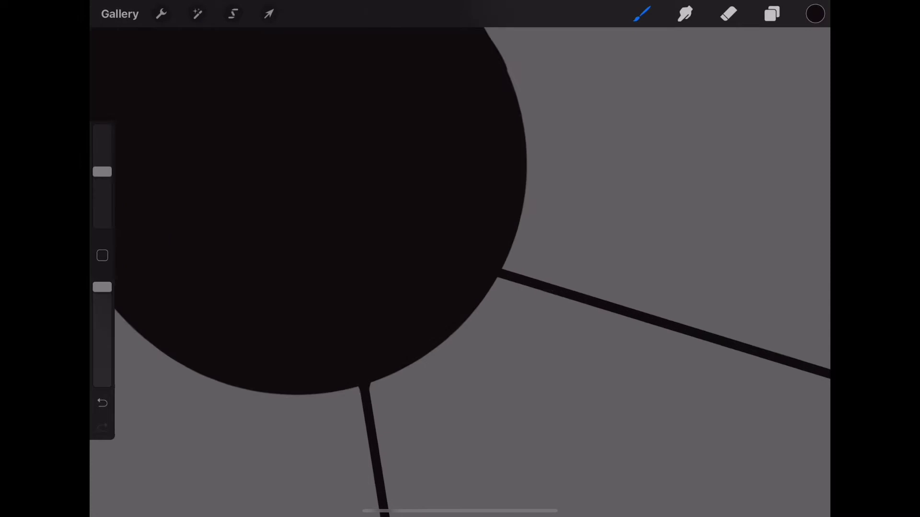
scroll(460, 259, "down", 5)
left_click_drag(815, 13, 540, 290)
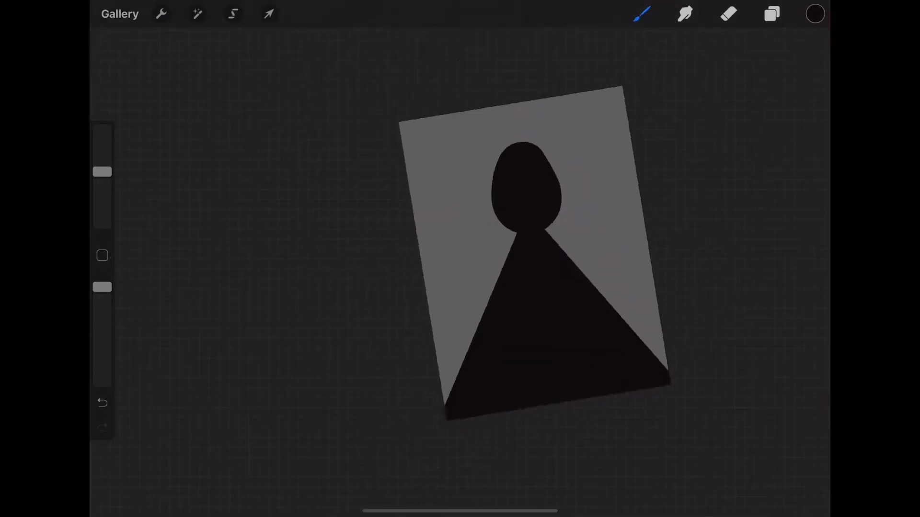
scroll(489, 282, "up", 2)
Switch to the eraser and erase a straight line along the triangle's edges.
left_click(642, 14)
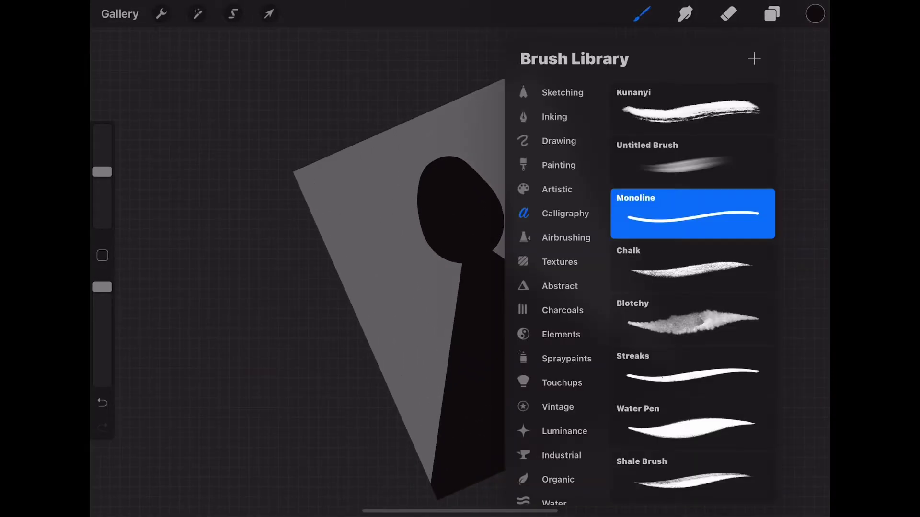
left_click(728, 13)
left_click(197, 14)
left_click(161, 14)
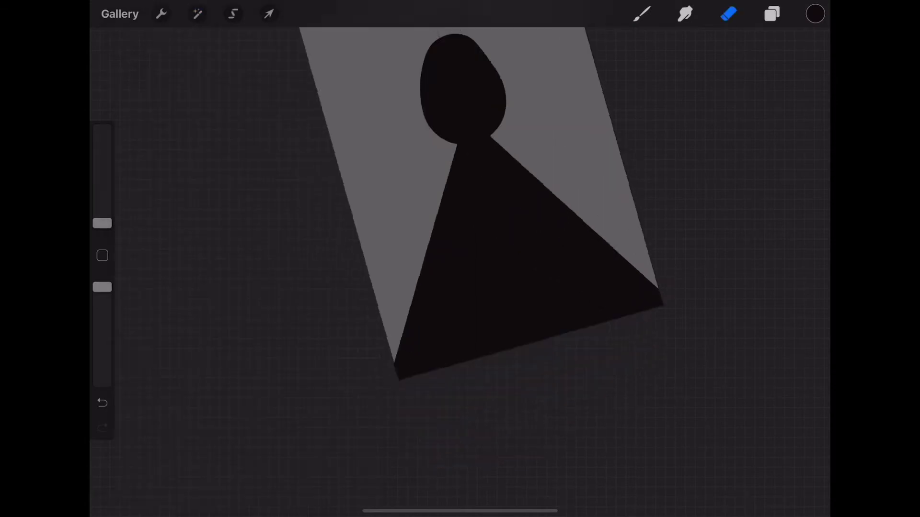
scroll(494, 230, "up", 2)
left_click_drag(420, 370, 724, 274)
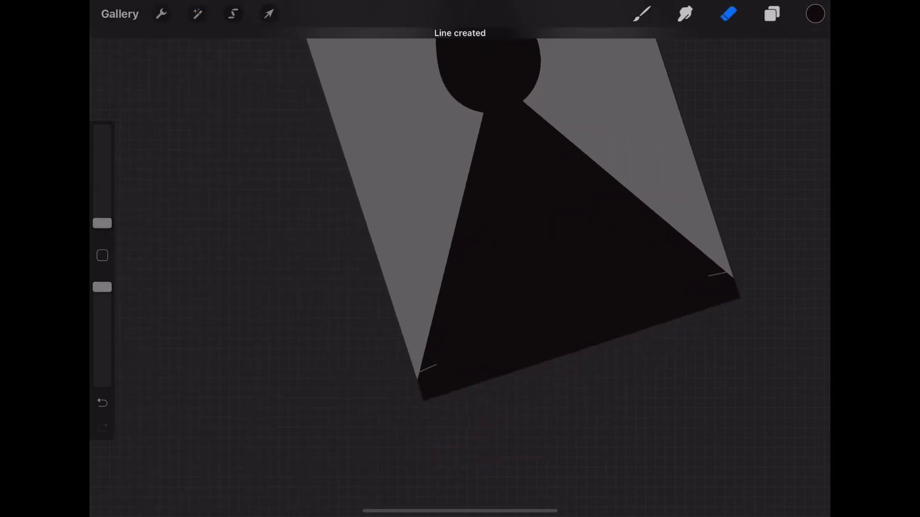
scroll(494, 230, "up", 2)
Erase the first zigzag stair steps at the lower left, redoing misplaced strokes.
mouse_move(398, 372)
left_mouse_down()
mouse_move(432, 364)
mouse_move(424, 314)
left_mouse_up()
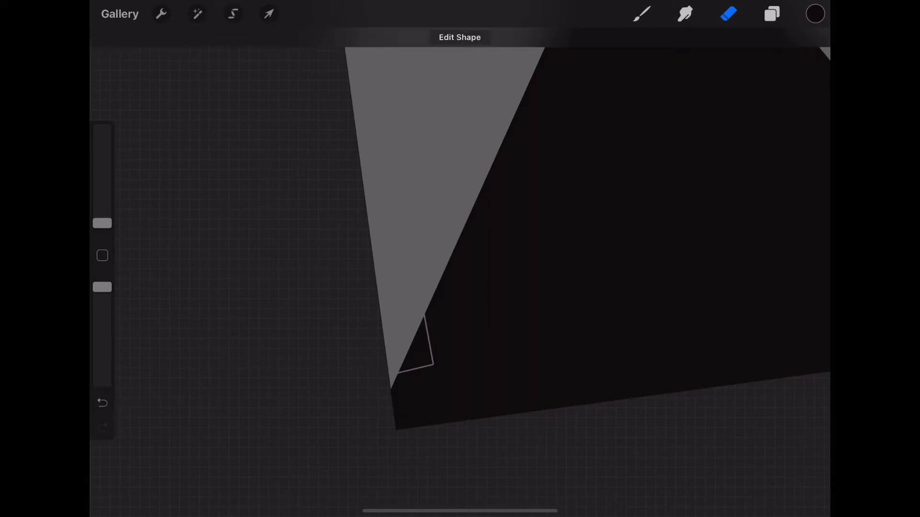
scroll(493, 230, "down", 2)
left_click_drag(479, 371, 795, 274)
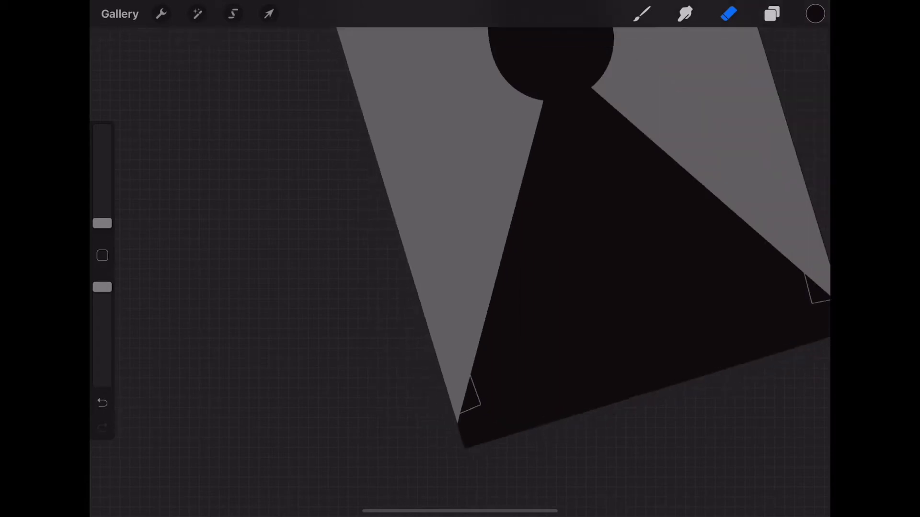
key("ctrl+z")
scroll(460, 259, "up", 3)
key("ctrl+z")
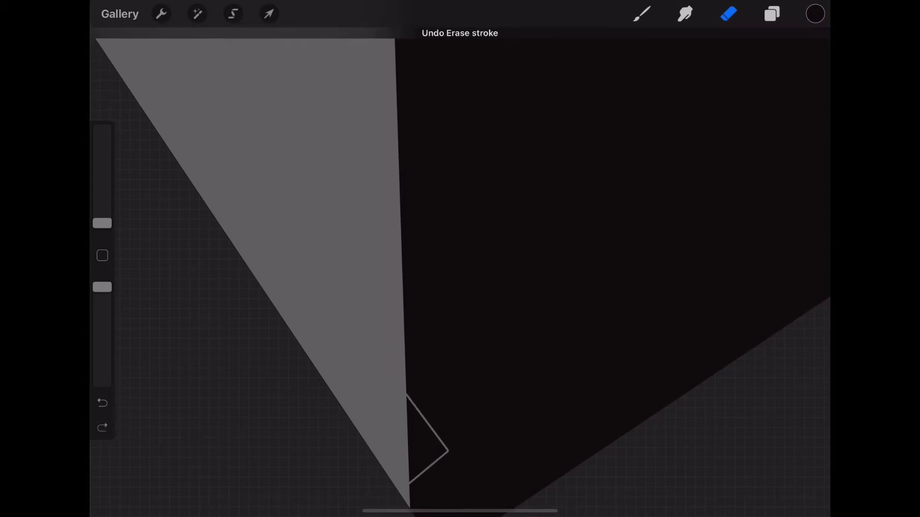
mouse_move(406, 393)
left_mouse_down()
mouse_move(436, 374)
mouse_move(405, 339)
left_mouse_up()
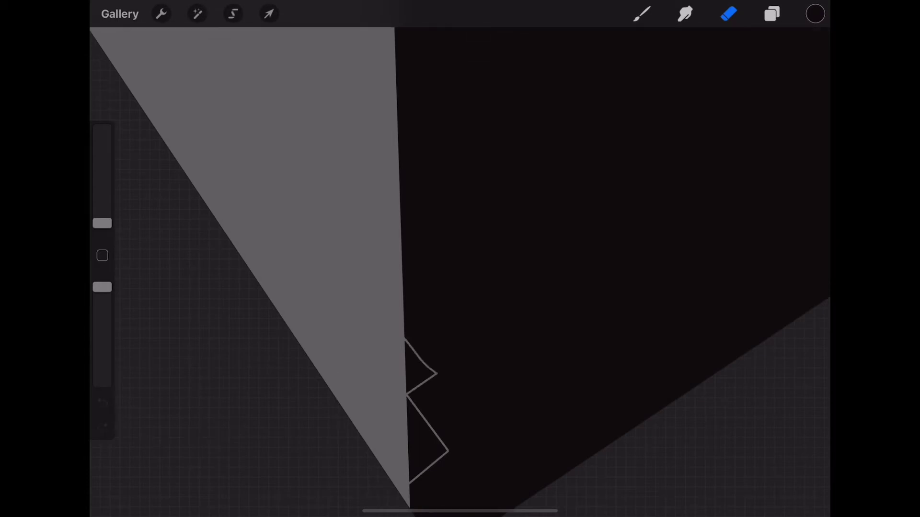
scroll(460, 259, "up", 1)
key("ctrl+z")
scroll(460, 259, "up", 1)
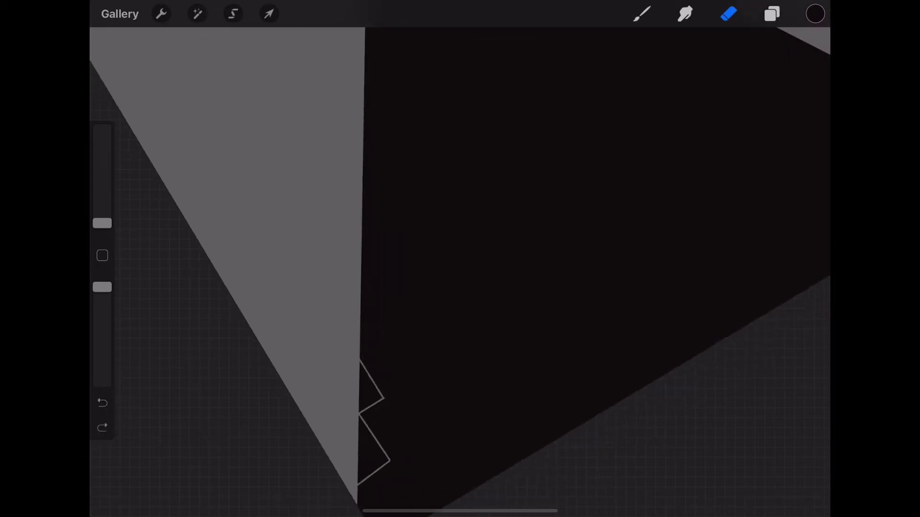
mouse_move(363, 367)
left_mouse_down()
mouse_move(381, 353)
mouse_move(360, 317)
left_mouse_up()
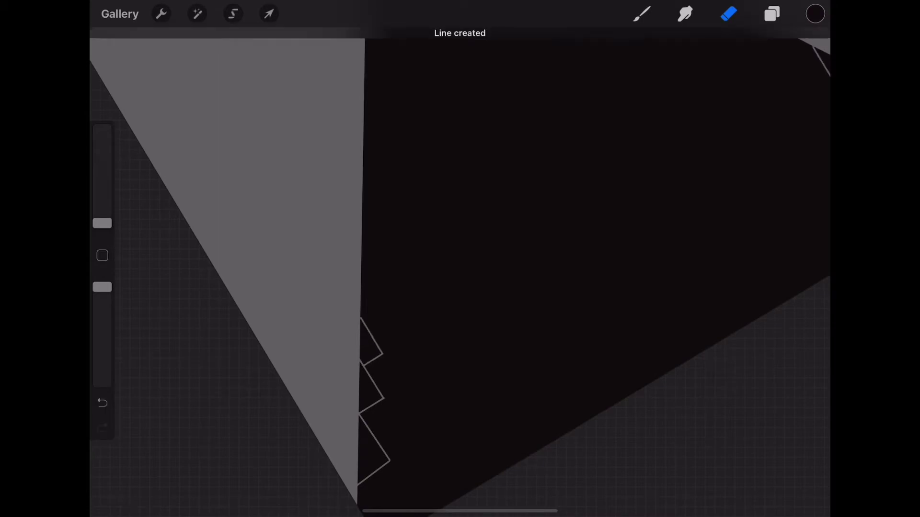
Extend the zigzag steps up both edges, adding small steps at their tops.
scroll(460, 259, "down", 3)
mouse_move(405, 246)
left_mouse_down()
mouse_move(401, 215)
mouse_move(421, 222)
left_mouse_up()
left_click_drag(733, 144, 717, 134)
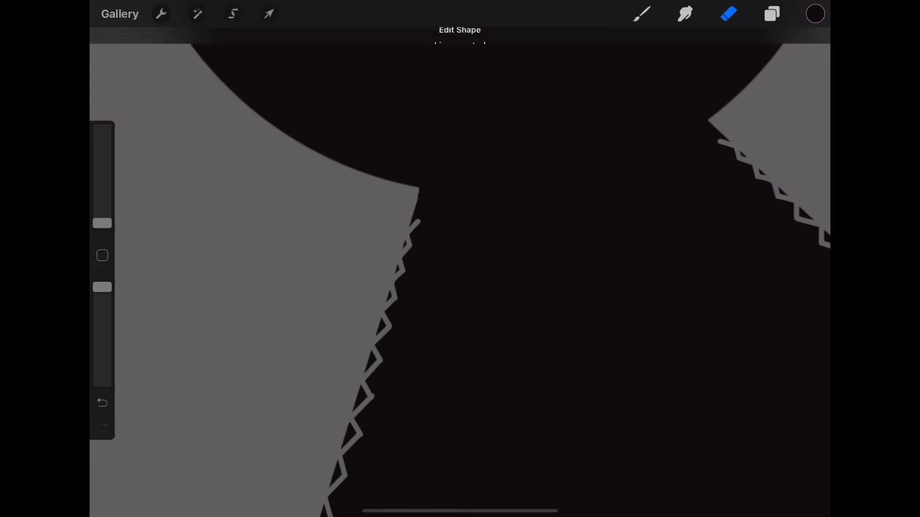
left_click_drag(419, 191, 423, 202)
left_click_drag(715, 128, 706, 123)
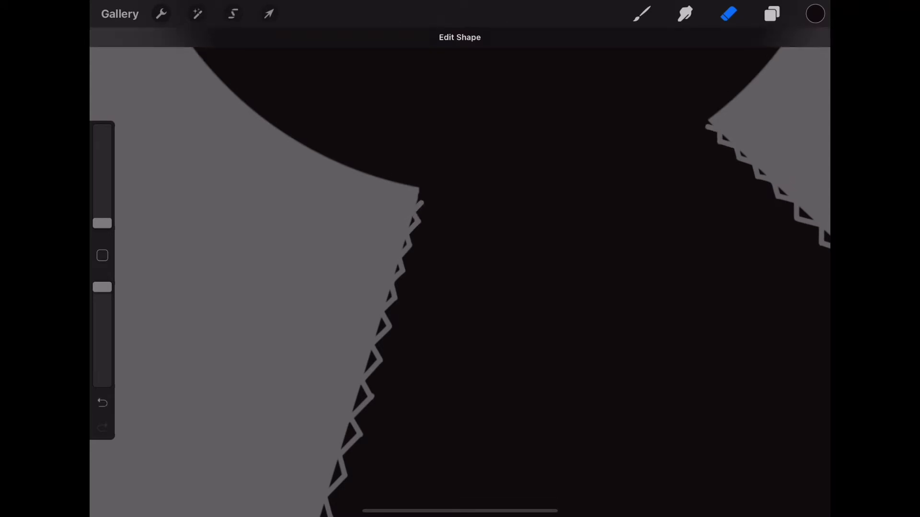
scroll(460, 258, "down", 5)
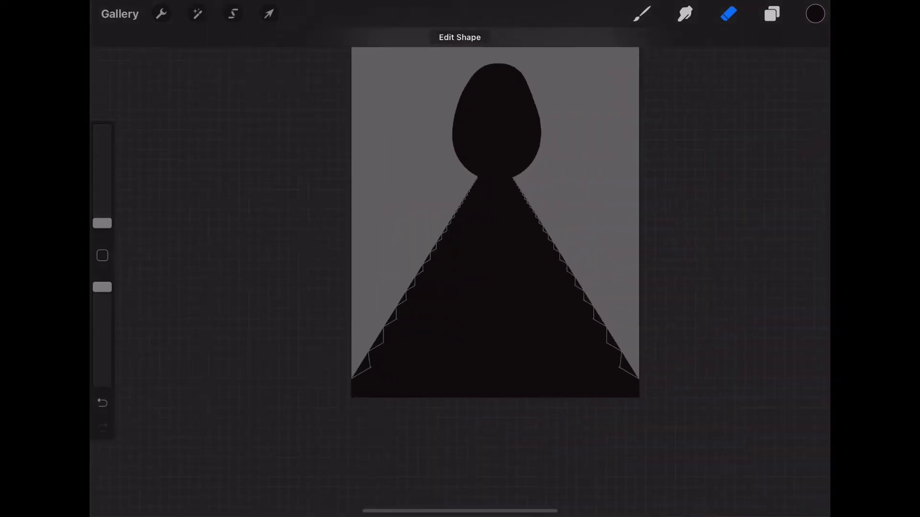
scroll(383, 336, "up", 5)
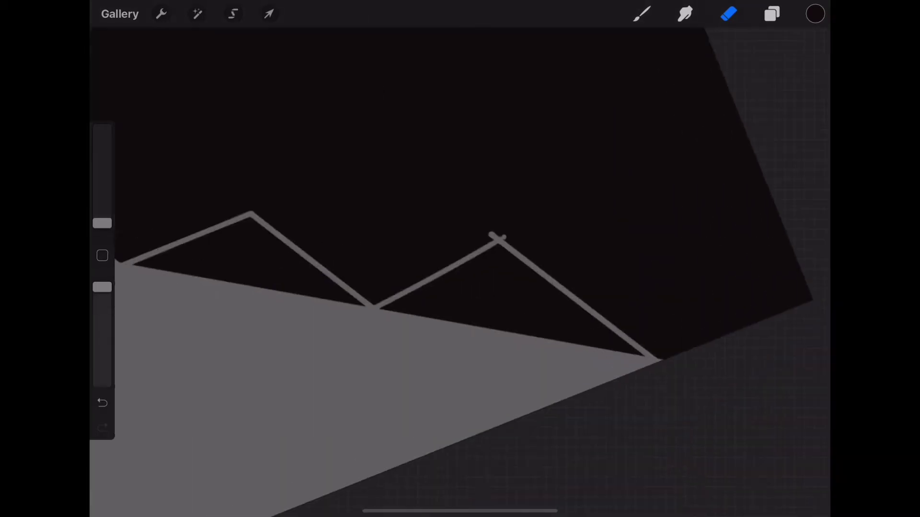
Enlarge the eraser and clear the dark area beneath the step lines.
left_click(729, 14)
scroll(336, 240, "up", 3)
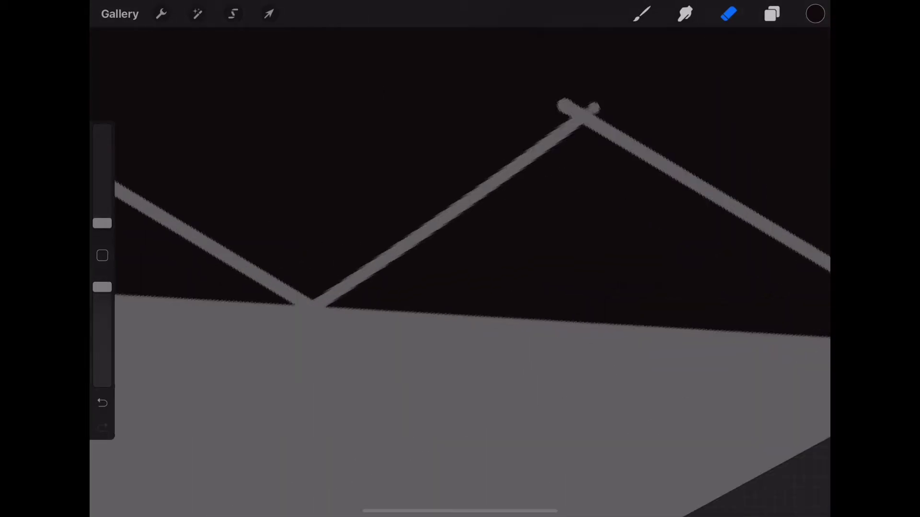
left_click_drag(376, 308, 477, 253)
left_click_drag(102, 223, 102, 140)
mouse_move(455, 312)
left_mouse_down()
mouse_move(530, 288)
mouse_move(580, 161)
mouse_move(368, 321)
left_mouse_up()
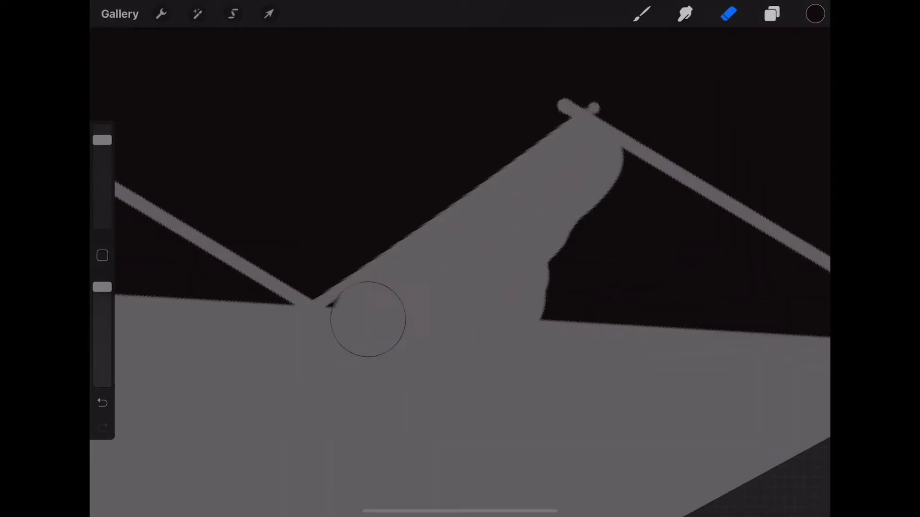
scroll(460, 258, "up", 3)
left_click_drag(455, 316, 551, 249)
left_click_drag(551, 287, 563, 249)
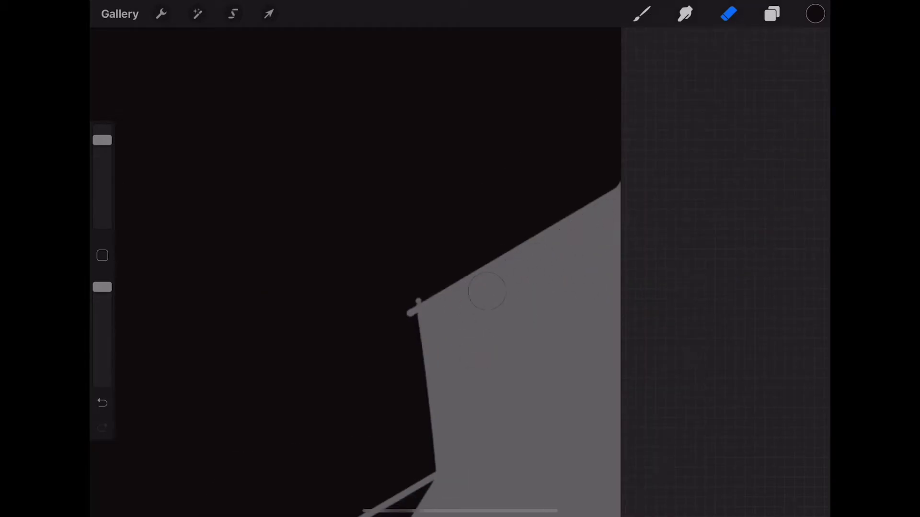
scroll(460, 258, "down", 5)
mouse_move(369, 412)
left_mouse_down()
mouse_move(433, 293)
mouse_move(333, 359)
mouse_move(426, 322)
left_mouse_up()
Clear the remaining dark notches inside the lower and upper steps.
scroll(460, 259, "down", 3)
left_click_drag(402, 238, 394, 318)
scroll(459, 259, "up", 3)
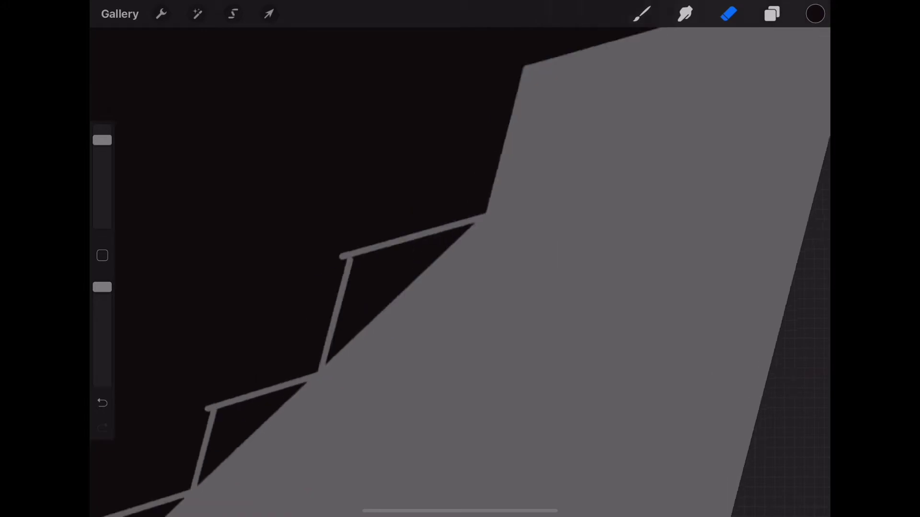
scroll(460, 259, "down", 3)
mouse_move(419, 268)
left_mouse_down()
mouse_move(430, 223)
mouse_move(488, 189)
left_mouse_up()
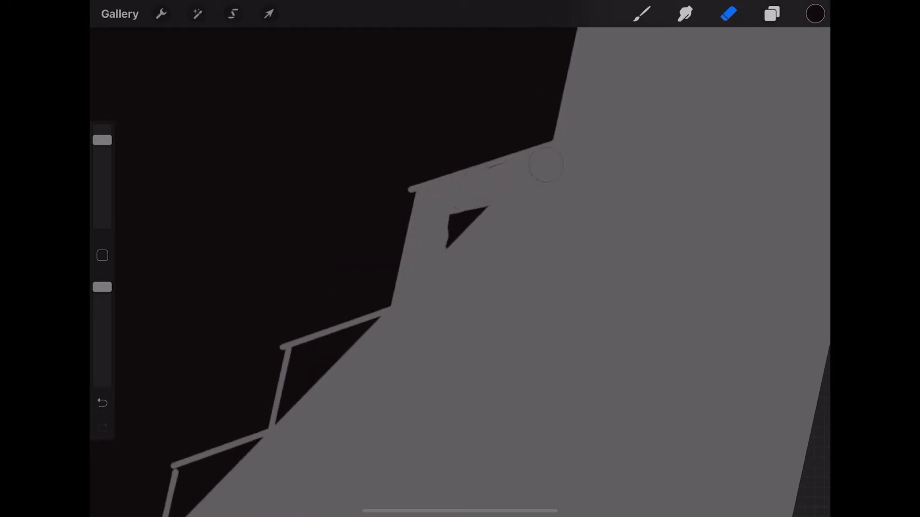
scroll(460, 259, "up", 3)
left_click_drag(460, 297, 482, 257)
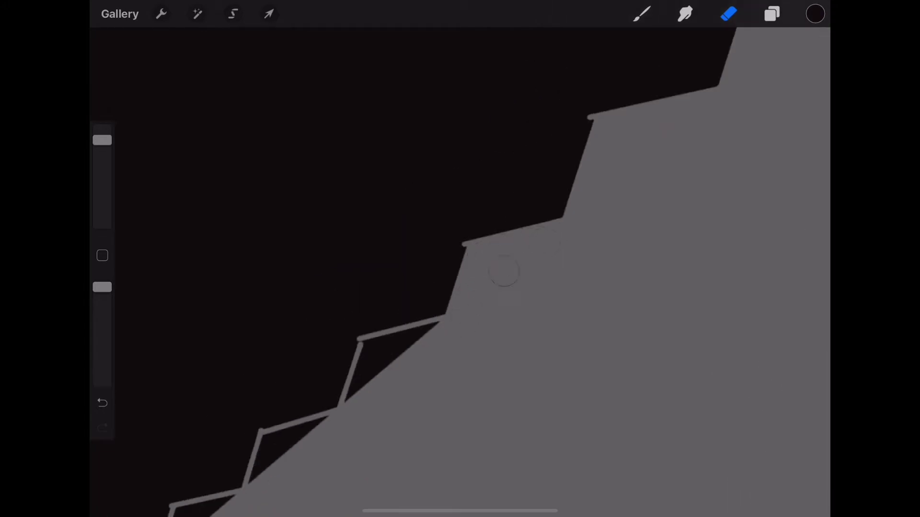
scroll(460, 259, "down", 3)
left_click_drag(424, 321, 448, 277)
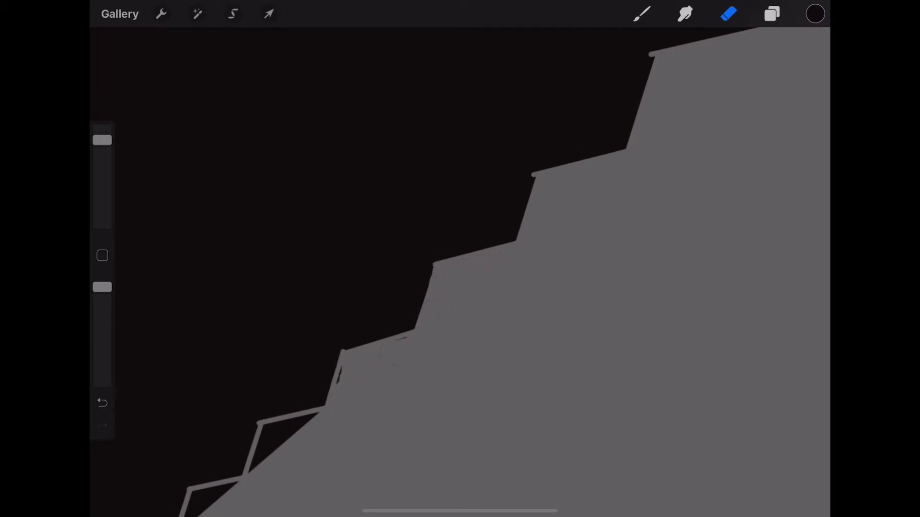
scroll(460, 259, "down", 3)
left_click_drag(294, 333, 301, 317)
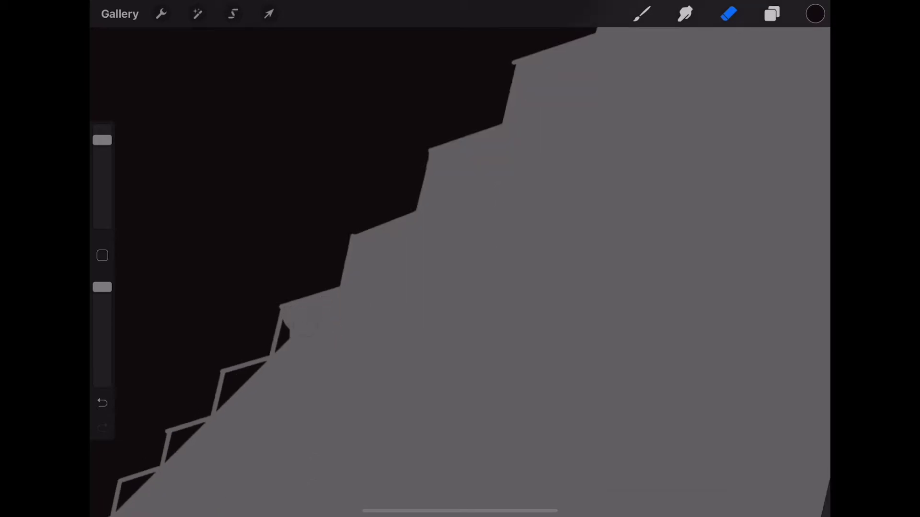
scroll(460, 259, "up", 3)
left_click_drag(329, 353, 322, 382)
With a smaller eraser, clear notches beside the remaining steps, then return to the brush.
mouse_move(102, 140)
left_mouse_down()
mouse_move(102, 177)
mouse_move(102, 161)
left_mouse_up()
scroll(460, 259, "down", 3)
left_click_drag(353, 298, 334, 353)
scroll(460, 258, "down", 3)
left_click_drag(287, 307, 254, 335)
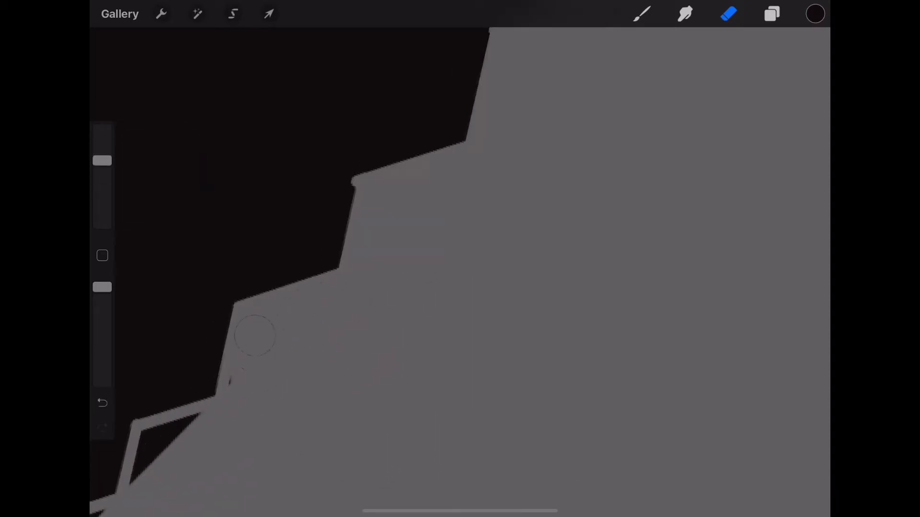
scroll(460, 259, "down", 3)
scroll(460, 259, "down", 2)
scroll(460, 258, "down", 1)
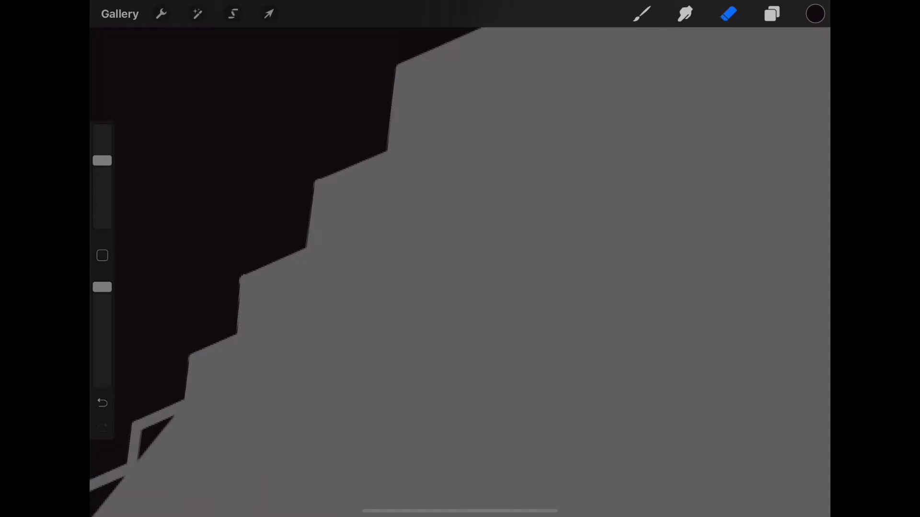
scroll(460, 258, "down", 1)
scroll(460, 258, "down", 2)
scroll(460, 259, "down", 2)
left_click_drag(261, 314, 235, 378)
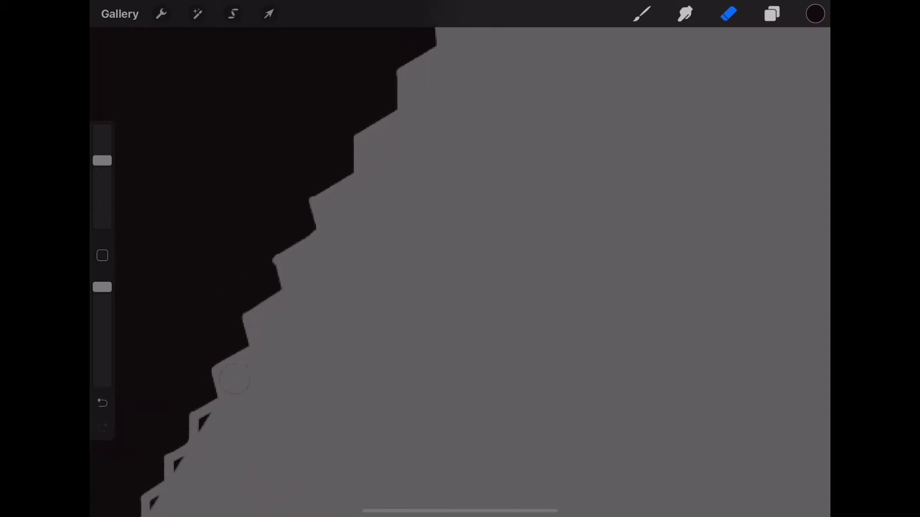
scroll(460, 258, "down", 2)
scroll(460, 259, "down", 1)
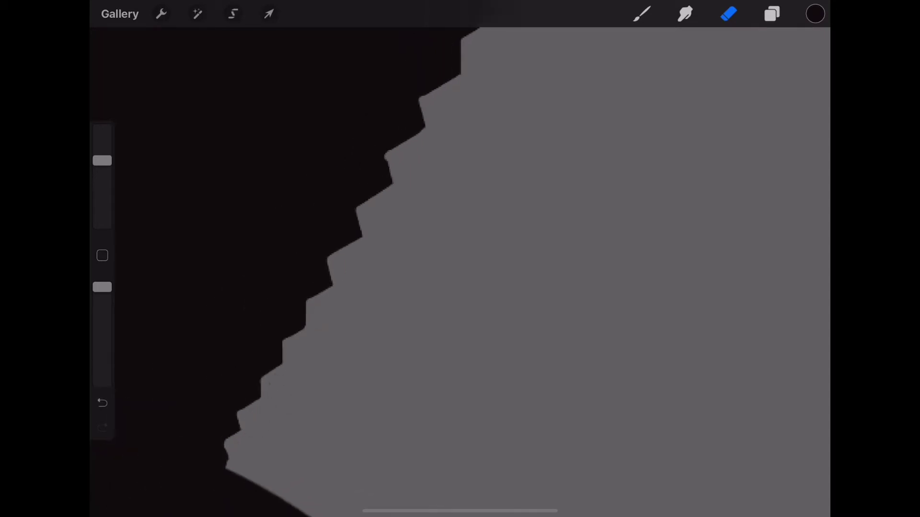
scroll(460, 259, "down", 2)
key("b")
scroll(459, 259, "up", 2)
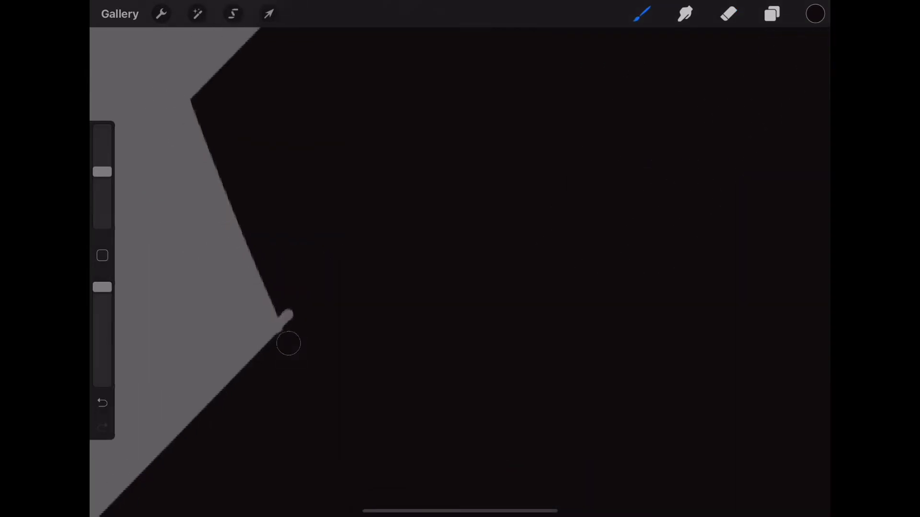
Zoom in on the staircase and make the brush slightly smaller for detail work.
scroll(460, 259, "down", 2)
scroll(460, 259, "up", 2)
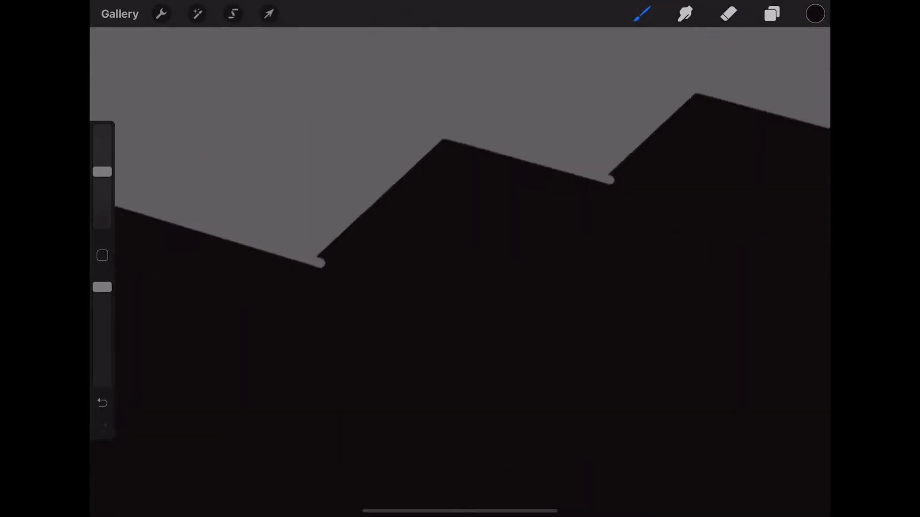
scroll(460, 259, "up", 1)
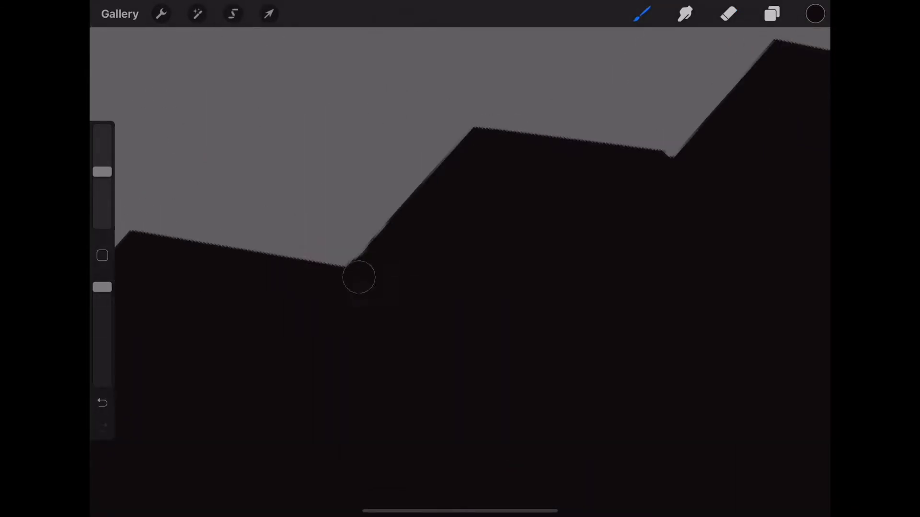
scroll(358, 273, "up", 2)
scroll(460, 258, "up", 1)
scroll(460, 259, "up", 1)
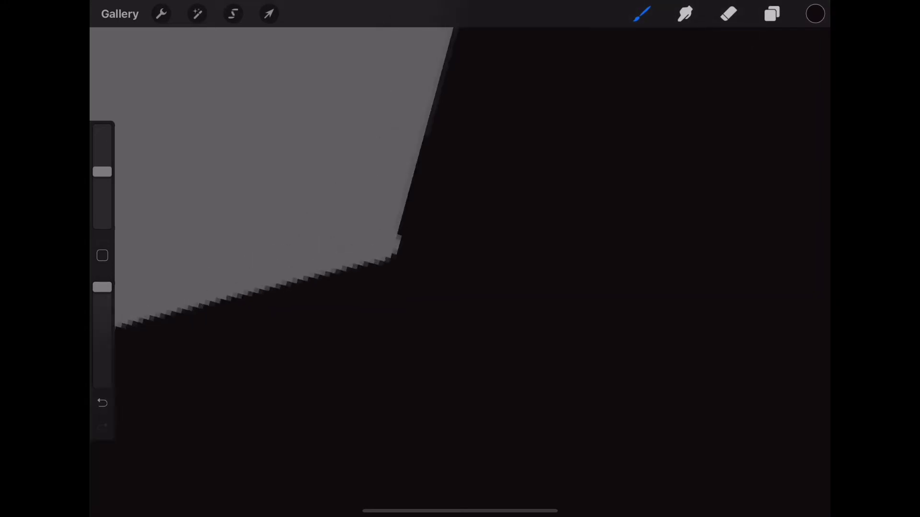
left_click_drag(102, 171, 102, 179)
Tidy the jagged step edges into clean notched steps climbing to the egg.
scroll(460, 258, "down", 1)
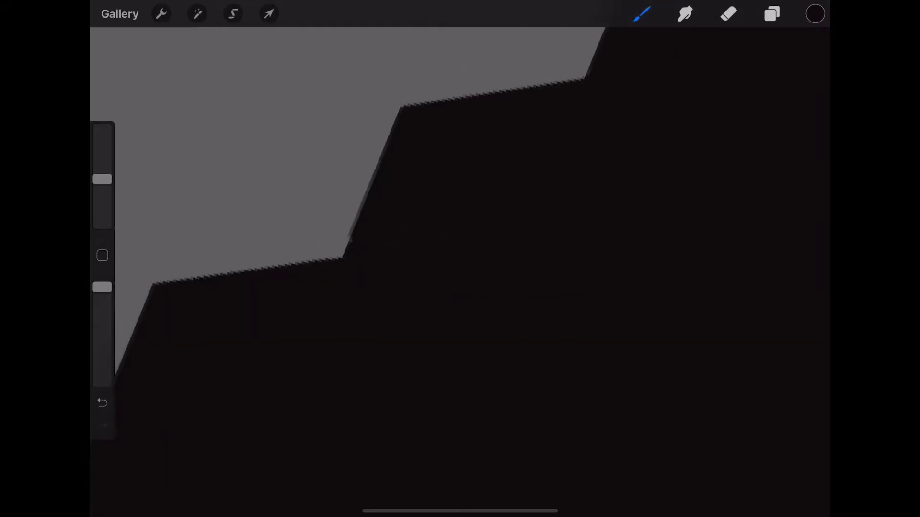
scroll(460, 259, "up", 1)
scroll(460, 258, "down", 1)
scroll(460, 258, "up", 1)
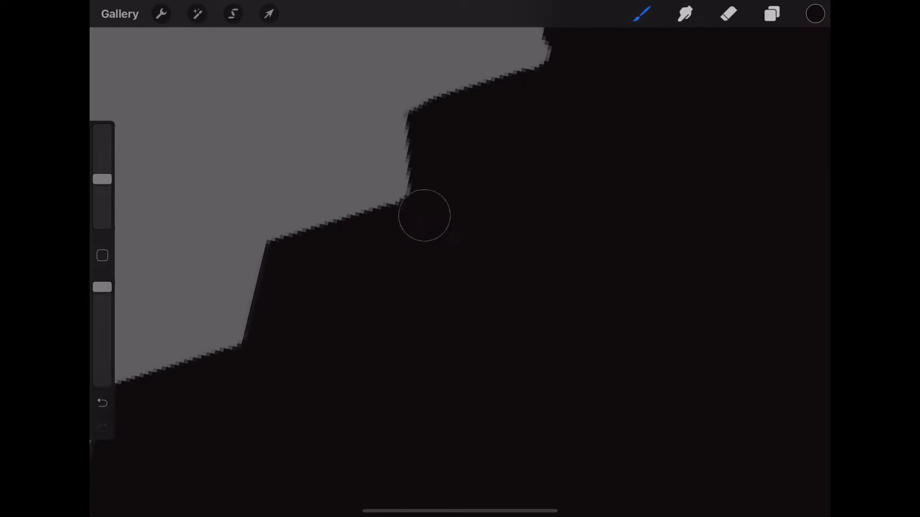
scroll(424, 216, "down", 1)
scroll(460, 259, "down", 1)
scroll(460, 258, "down", 1)
scroll(460, 258, "down", 3)
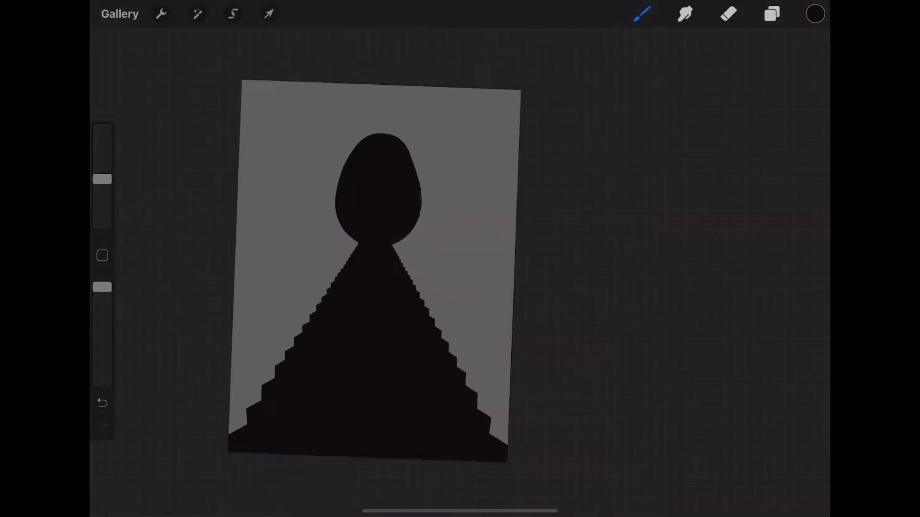
scroll(459, 259, "up", 2)
Add a new layer above the staircase, undoing a stray freehand stroke.
left_click(772, 13)
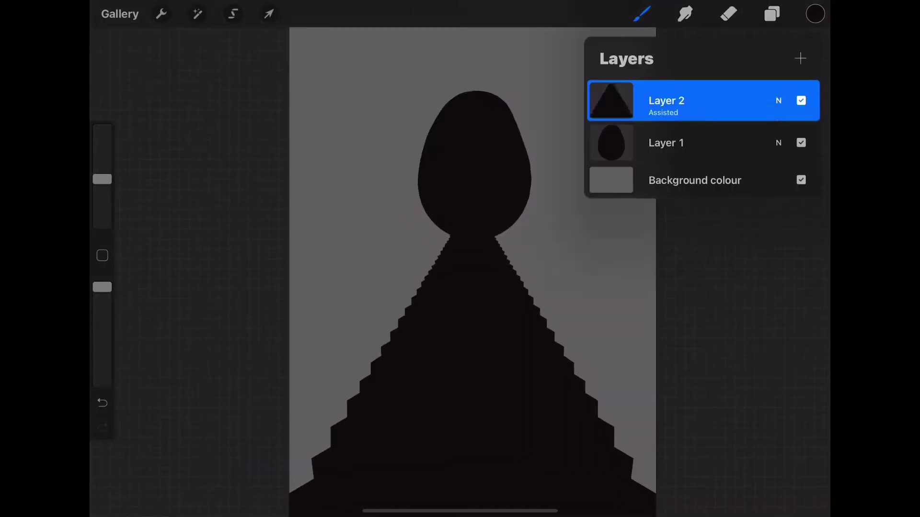
left_click(800, 58)
left_click(641, 14)
scroll(460, 258, "down", 1)
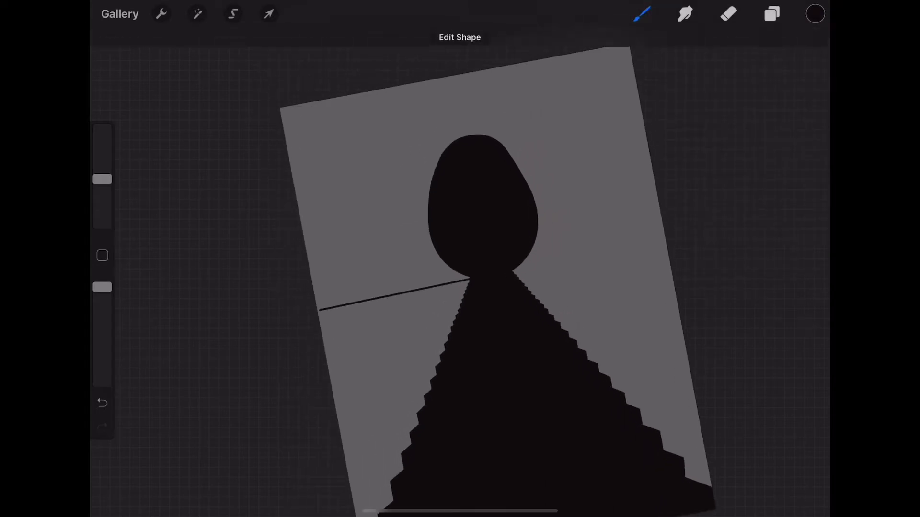
key("ctrl+z")
left_click(161, 14)
left_click(161, 14)
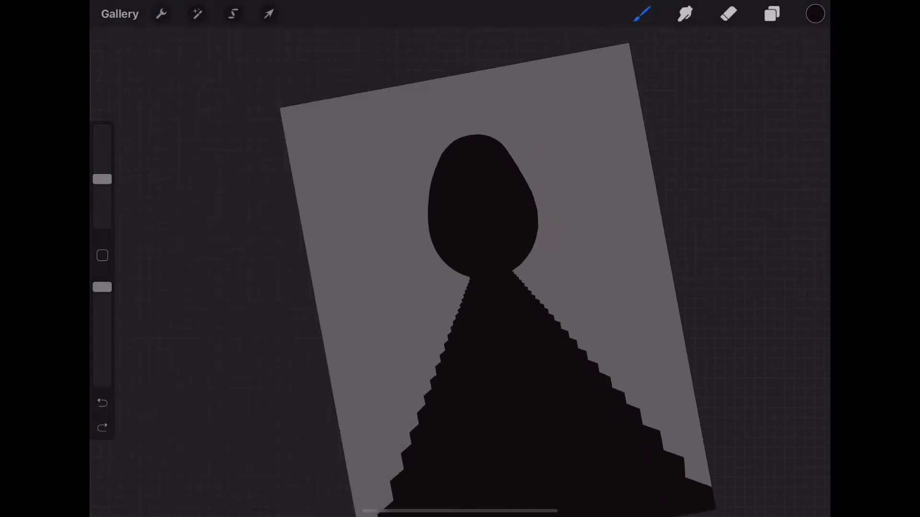
Draw a straight horizon line at the egg's base and nudge it slightly upward.
left_click_drag(317, 307, 665, 242)
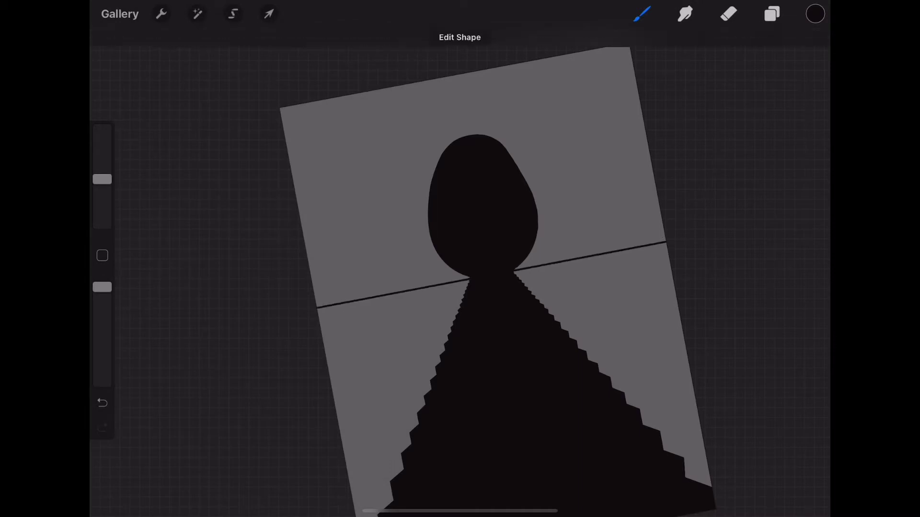
left_click(269, 14)
scroll(460, 287, "up", 5)
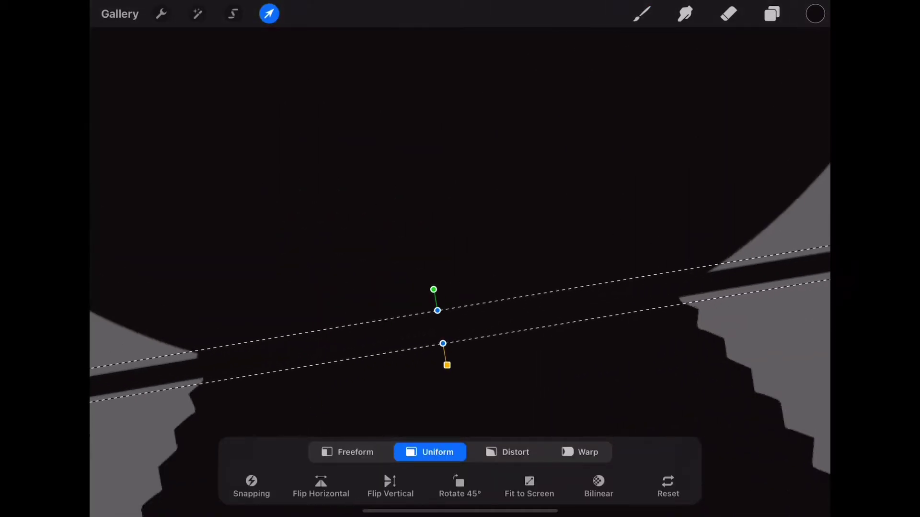
left_click_drag(437, 310, 435, 309)
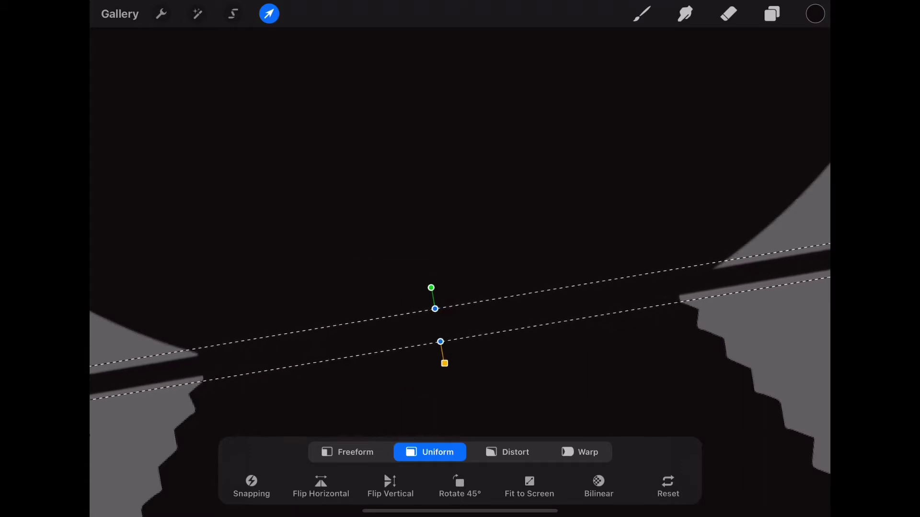
scroll(460, 269, "down", 5)
left_click(641, 14)
Stretch the horizon line across the canvas with a Freeform transform.
left_click(269, 13)
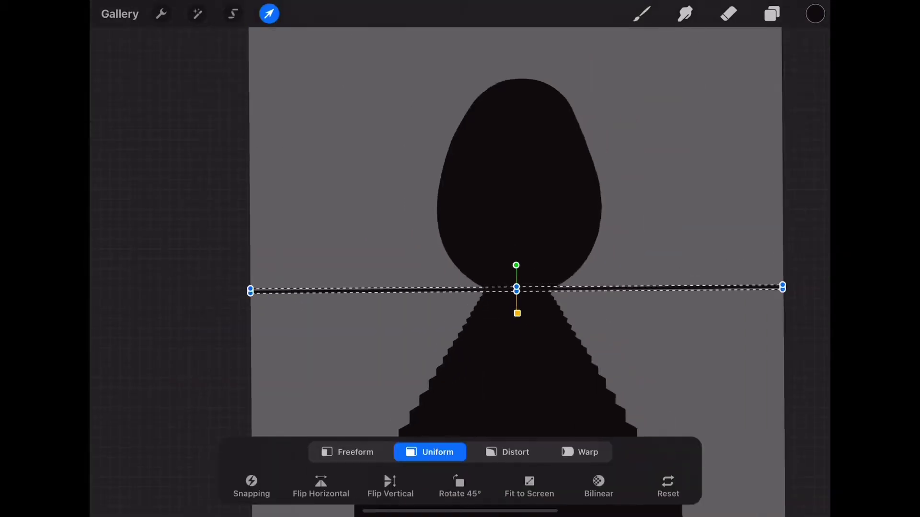
scroll(460, 268, "up", 5)
left_click(347, 452)
scroll(460, 269, "down", 5)
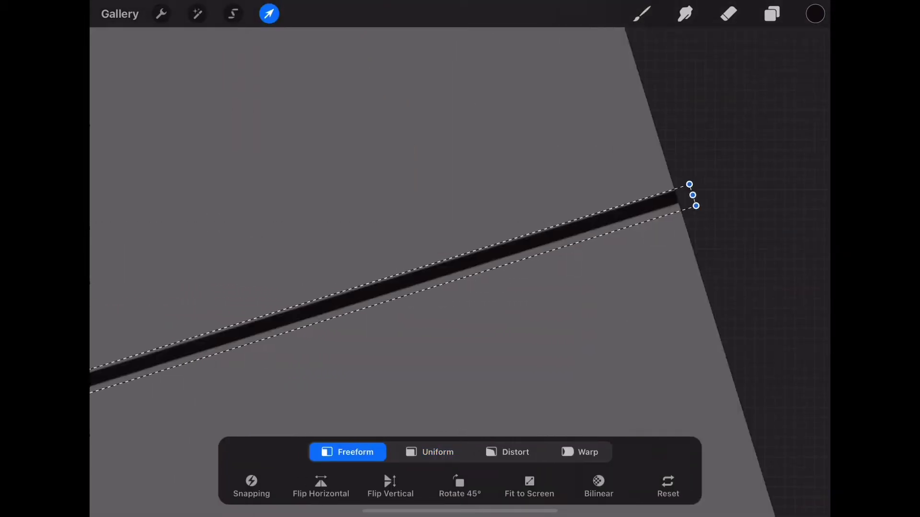
scroll(460, 268, "up", 5)
left_click_drag(460, 258, 699, 336)
scroll(460, 268, "down", 5)
left_click(642, 13)
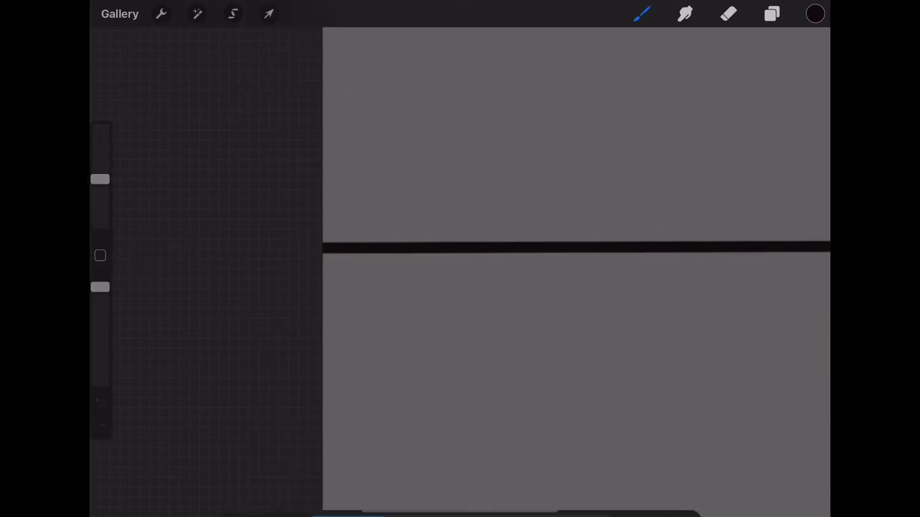
scroll(459, 268, "up", 5)
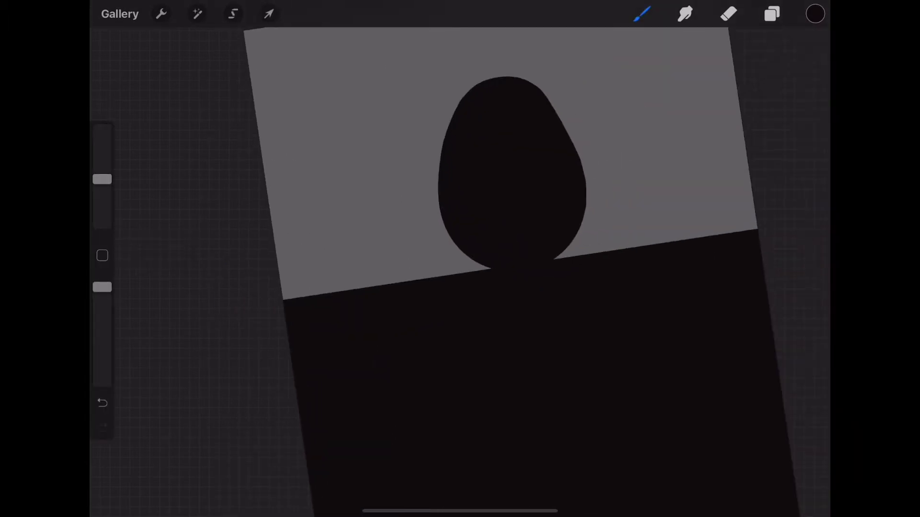
left_click(772, 13)
On a new layer, draw a straight horizontal line just above the horizon.
left_click(800, 58)
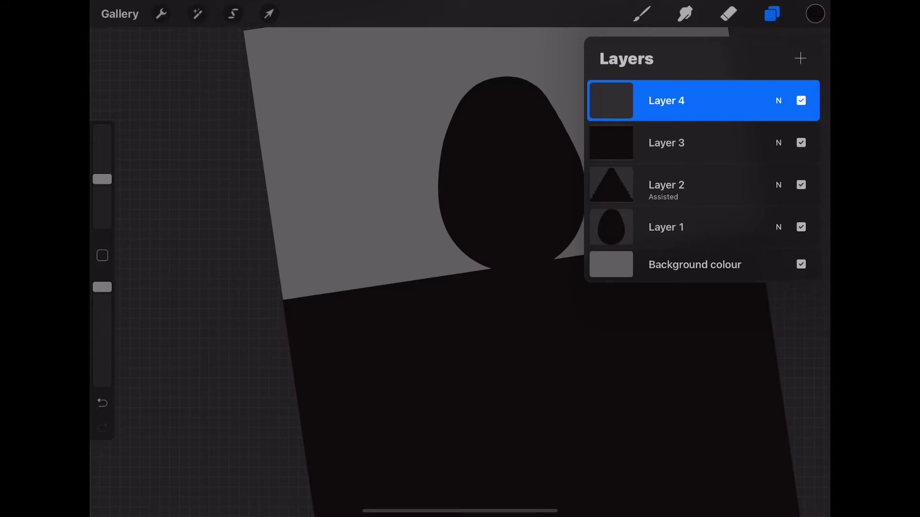
left_click(642, 13)
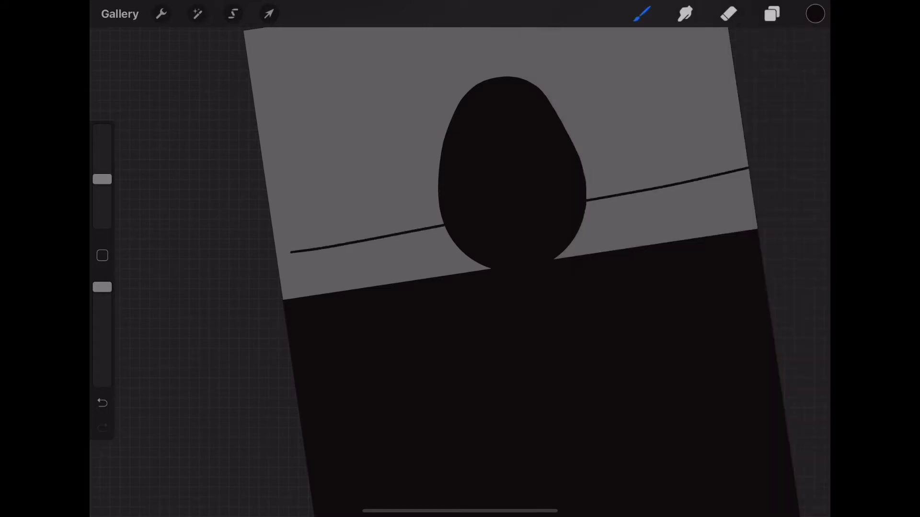
key("ctrl+z")
left_click_drag(274, 245, 747, 163)
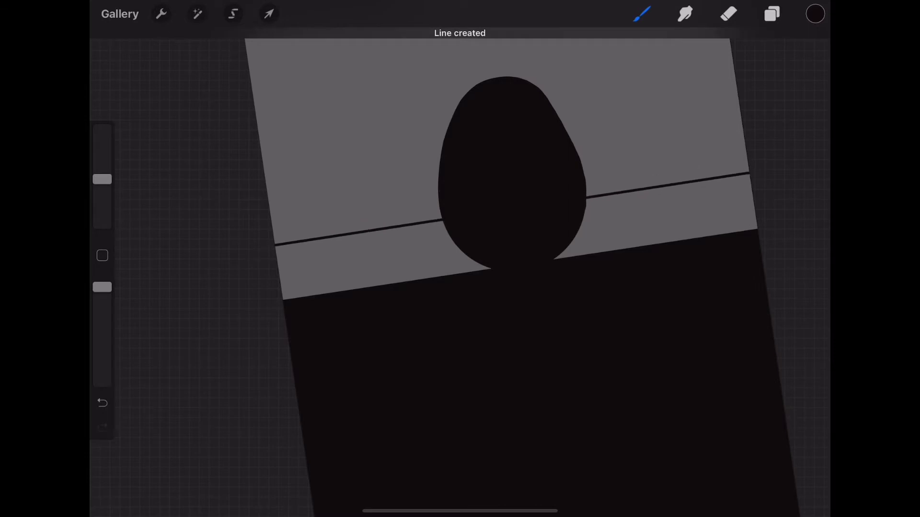
left_click(459, 33)
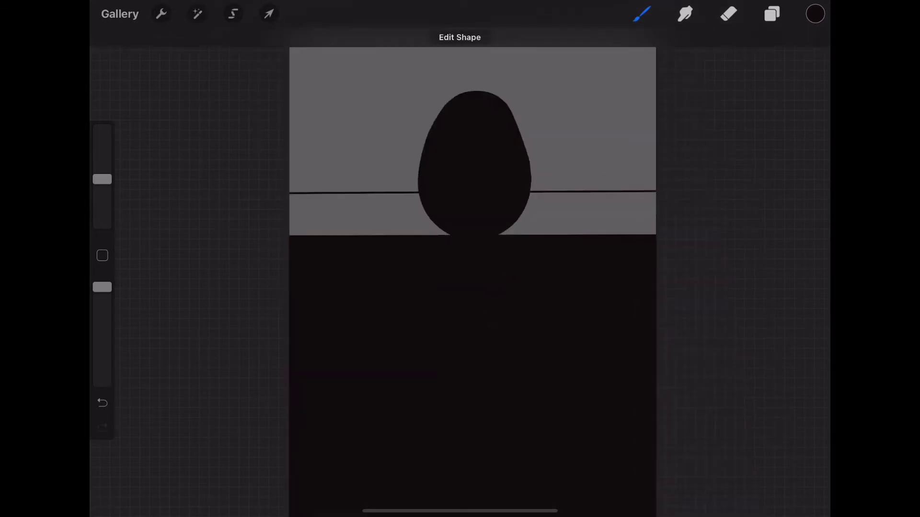
Fill the band between the two lines with mid-grey, after briefly trying near-black.
left_click(815, 13)
left_click_drag(704, 246, 640, 195)
left_click(815, 14)
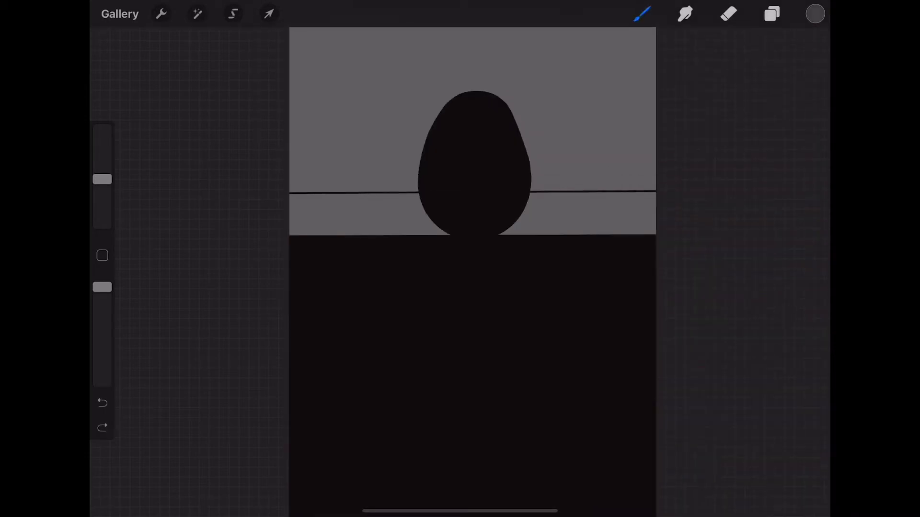
key("ctrl+z")
left_click(815, 14)
left_click(699, 276)
left_click(815, 13)
left_click(815, 14)
left_click(672, 329)
left_click(814, 14)
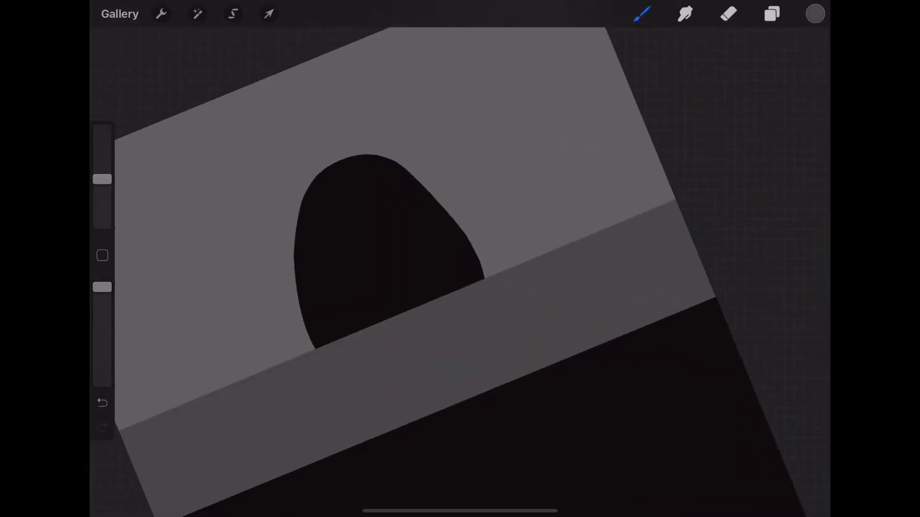
Move the egg, staircase and dark ground layers above the grey band layer.
left_click(772, 14)
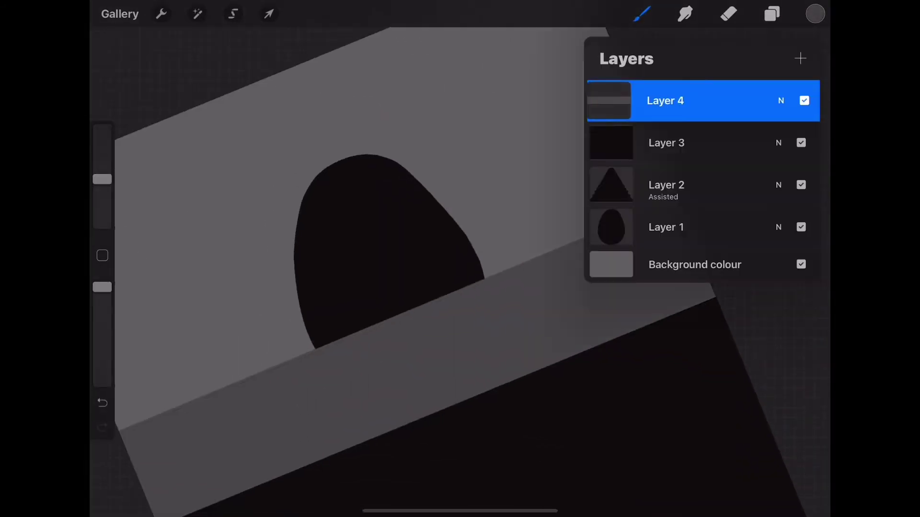
left_click_drag(666, 227, 666, 101)
left_click_drag(666, 227, 666, 143)
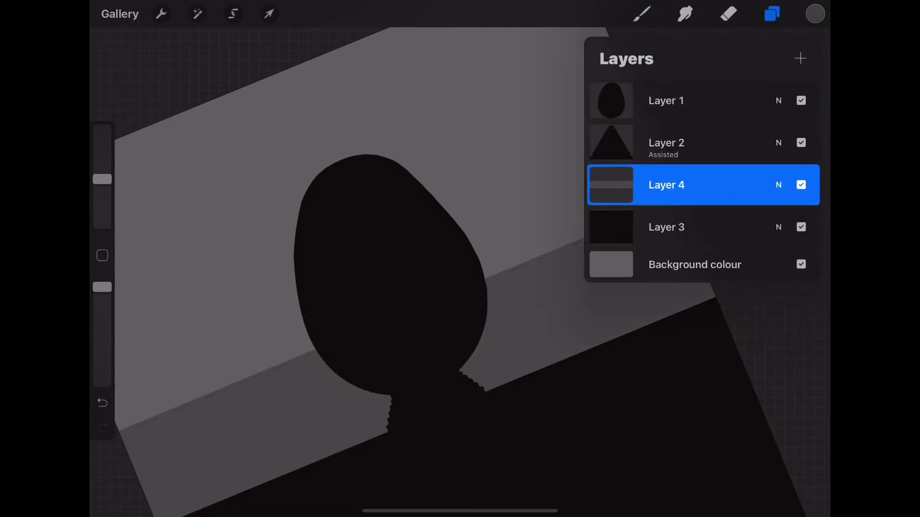
left_click_drag(666, 227, 666, 158)
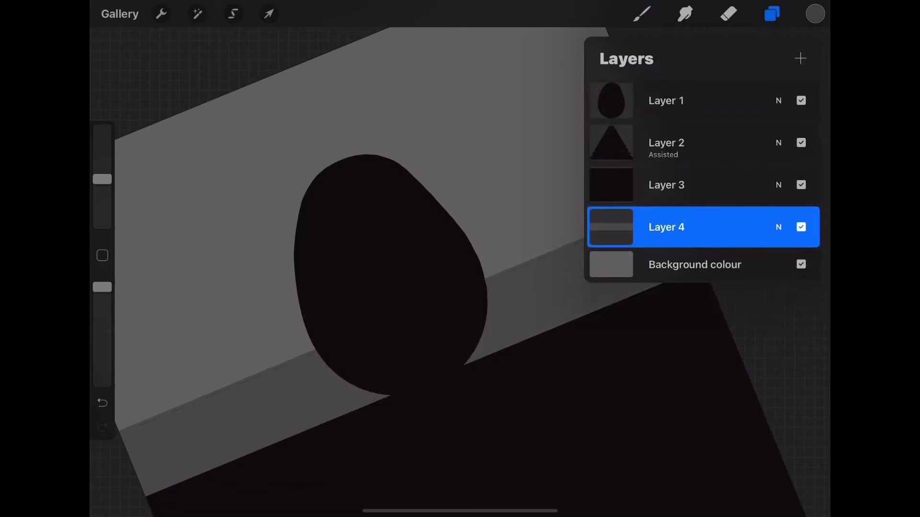
left_click(815, 14)
left_click(524, 303)
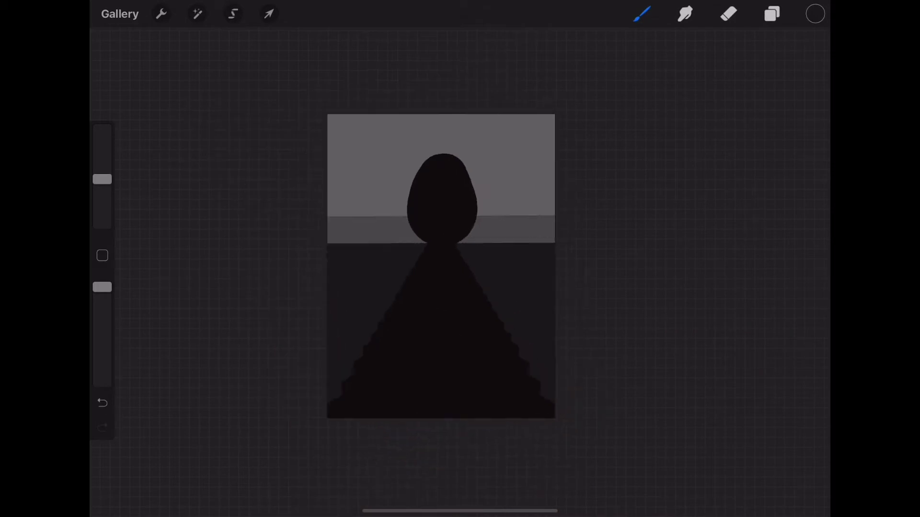
Add a new empty layer for the moon, leaving the background colour unchanged.
left_click(815, 13)
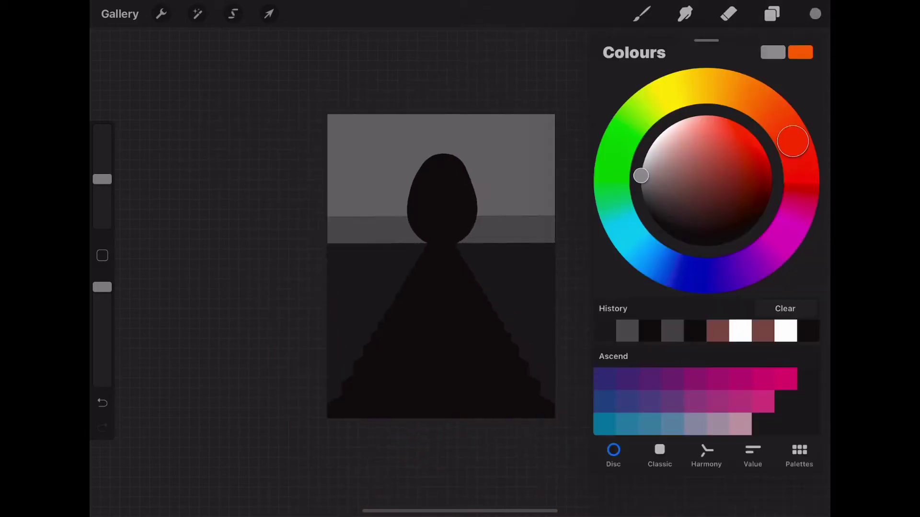
left_click(815, 13)
left_click(772, 14)
left_click(694, 264)
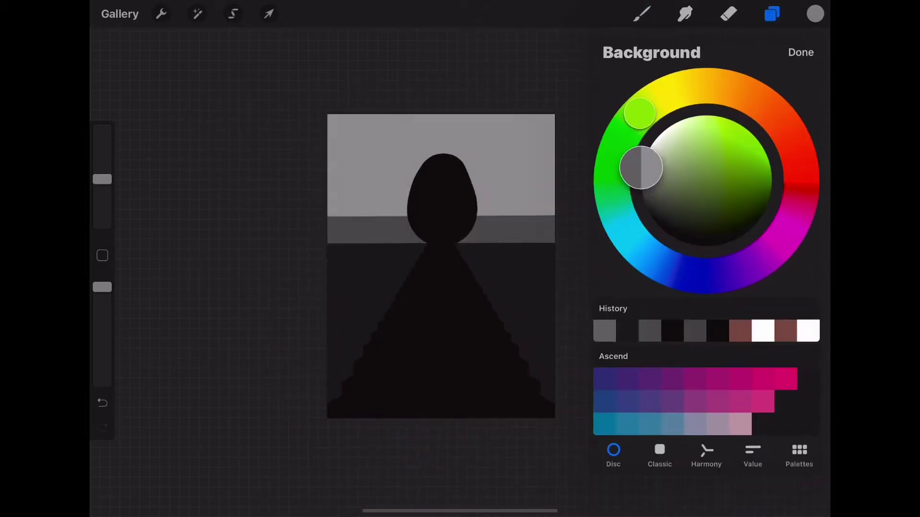
left_click(802, 49)
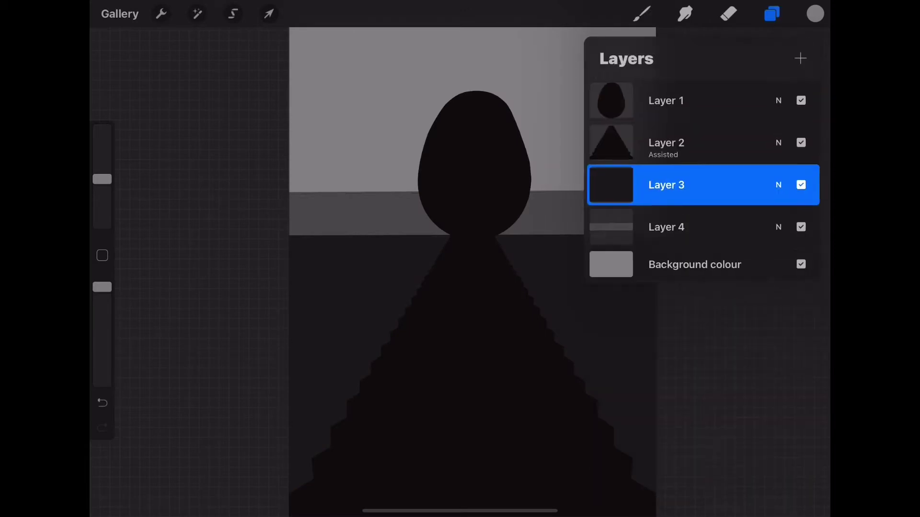
left_click(800, 58)
Paint a near-white filled circle in the upper-right sky and add a layer above it.
left_click(815, 13)
left_click_drag(640, 175, 652, 143)
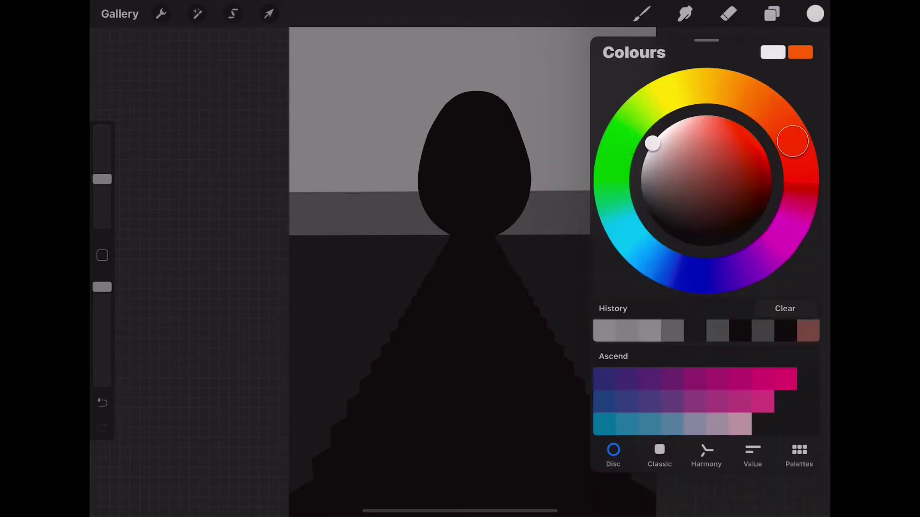
left_click(641, 13)
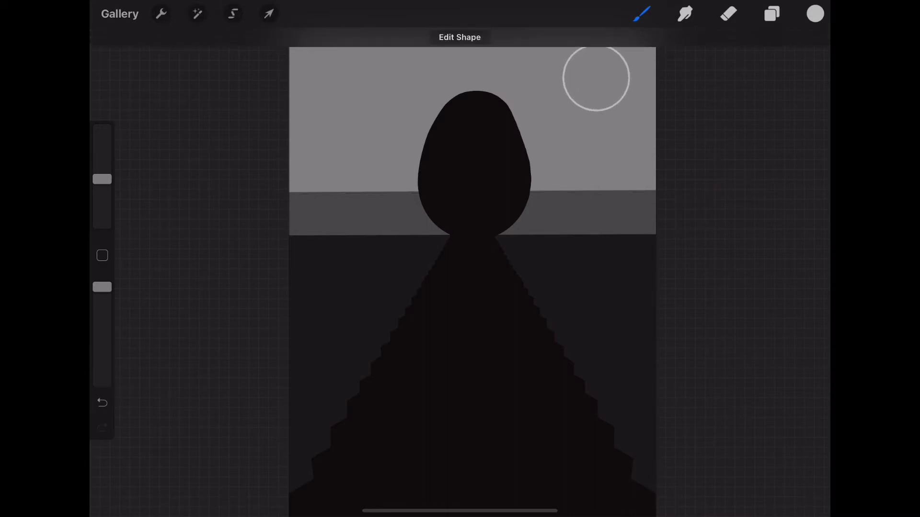
left_click_drag(815, 14, 596, 81)
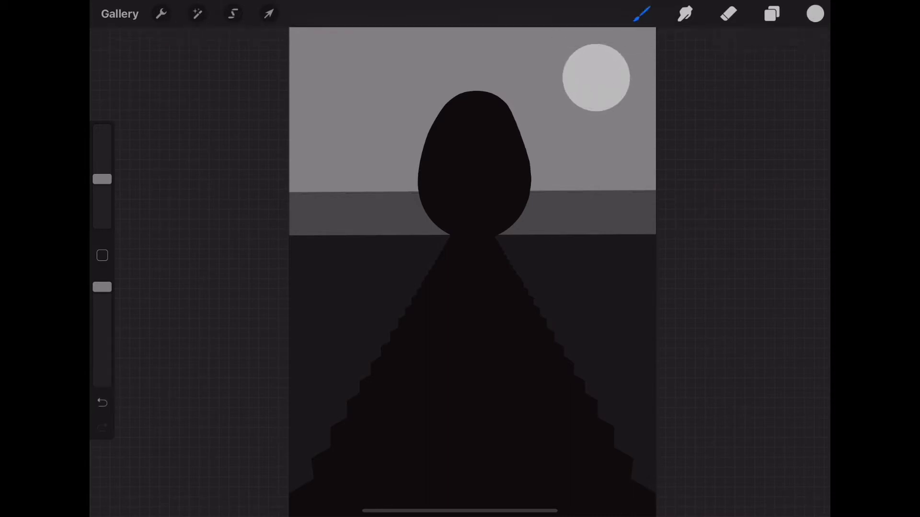
left_click(771, 13)
left_click(800, 58)
Clip the new layer to the moon and try the Grunge brush at lower opacity.
left_click(680, 267)
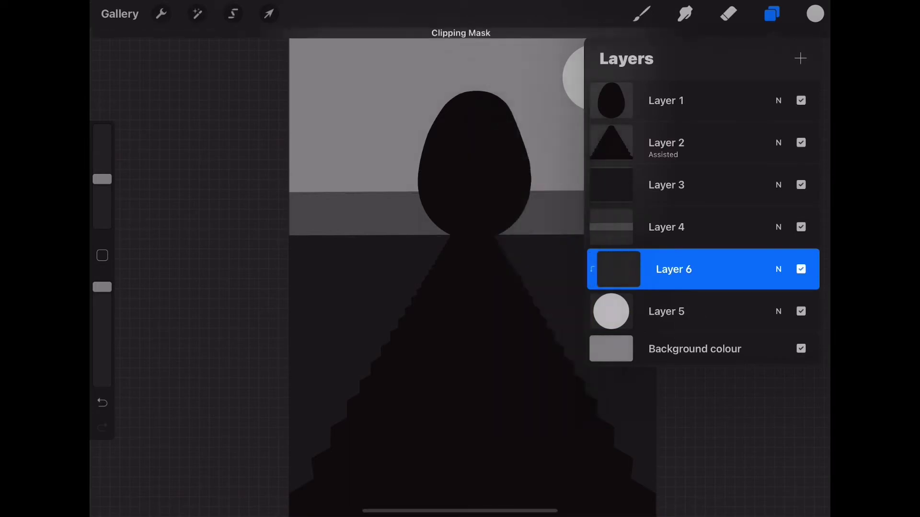
left_click(815, 14)
left_click(641, 13)
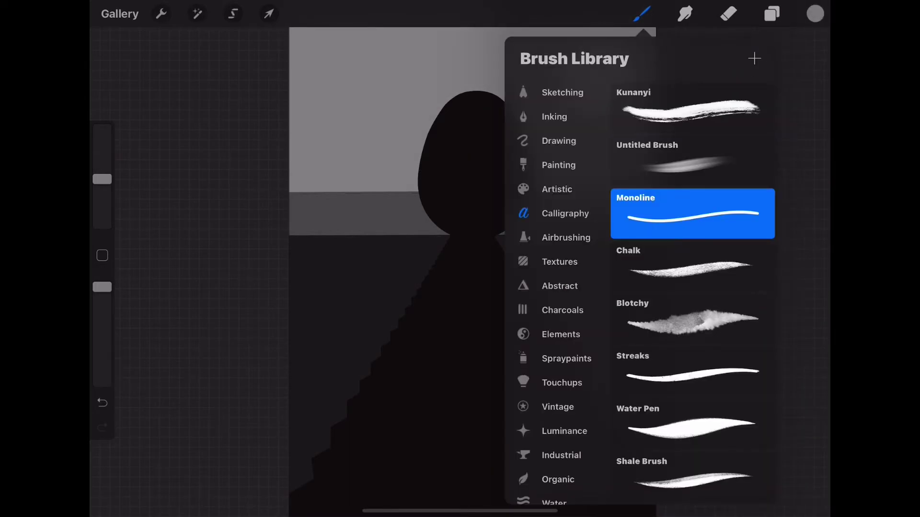
left_click(559, 261)
scroll(692, 287, "up", 5)
scroll(692, 287, "down", 5)
left_click(692, 477)
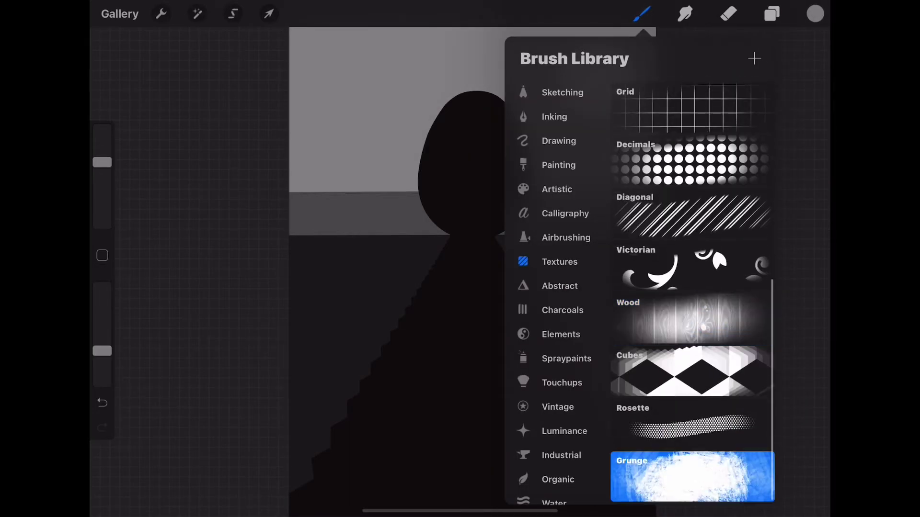
left_click(192, 287)
left_click_drag(102, 162, 102, 178)
Switch to the Calligraphy Blotchy brush and enlarge its size.
left_click(641, 13)
left_click(565, 202)
left_click(693, 319)
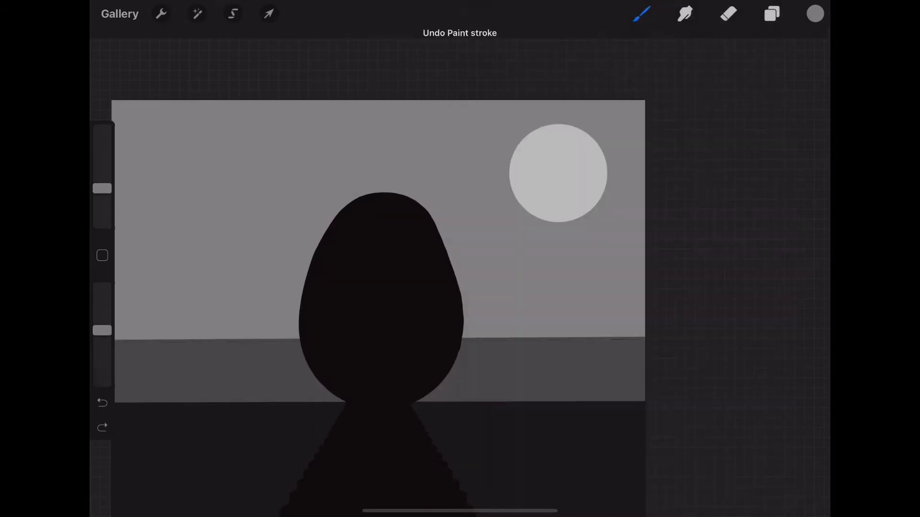
left_click_drag(102, 188, 102, 132)
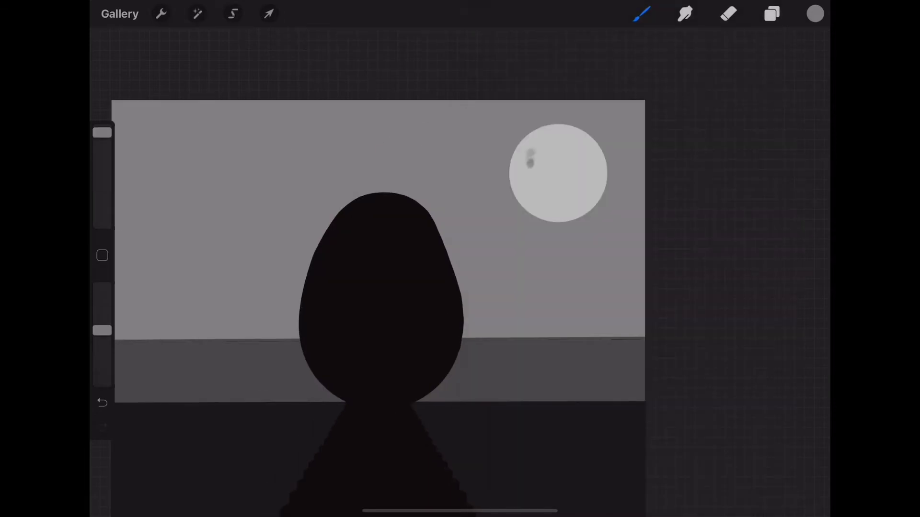
scroll(574, 148, "up", 5)
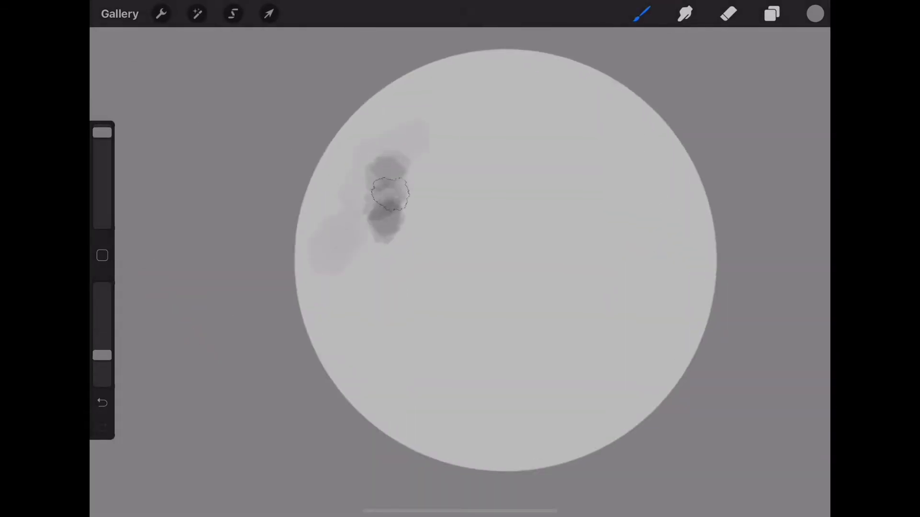
Paint grey crater shading on the moon's left crescent, right side and lower part.
mouse_move(391, 194)
left_mouse_down()
mouse_move(357, 288)
mouse_move(417, 214)
mouse_move(417, 386)
mouse_move(382, 302)
mouse_move(368, 137)
mouse_move(417, 253)
mouse_move(335, 243)
mouse_move(431, 412)
mouse_move(444, 249)
left_mouse_up()
mouse_move(594, 158)
left_mouse_down()
mouse_move(612, 263)
mouse_move(538, 127)
mouse_move(623, 186)
mouse_move(610, 268)
mouse_move(661, 412)
mouse_move(623, 239)
mouse_move(575, 130)
mouse_move(484, 103)
left_mouse_up()
mouse_move(584, 115)
left_mouse_down()
mouse_move(608, 282)
mouse_move(656, 239)
left_mouse_up()
left_click_drag(102, 354, 102, 377)
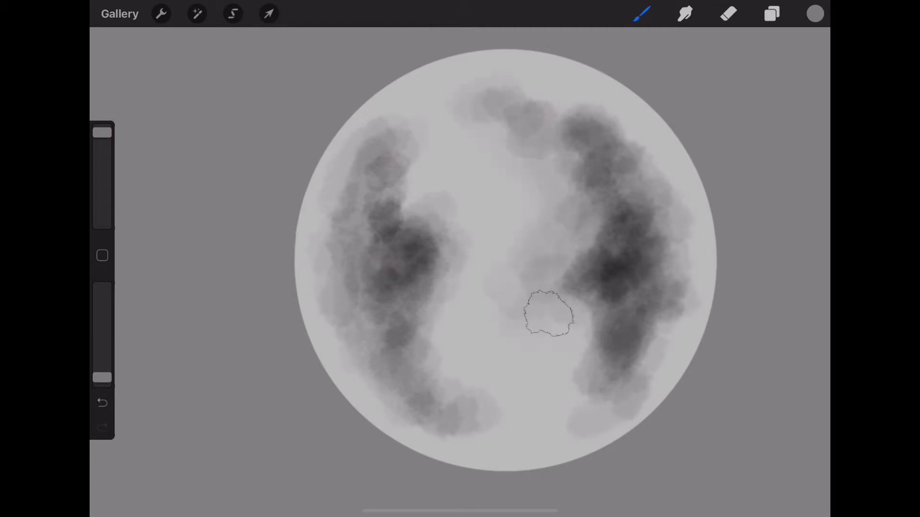
scroll(505, 260, "down", 2)
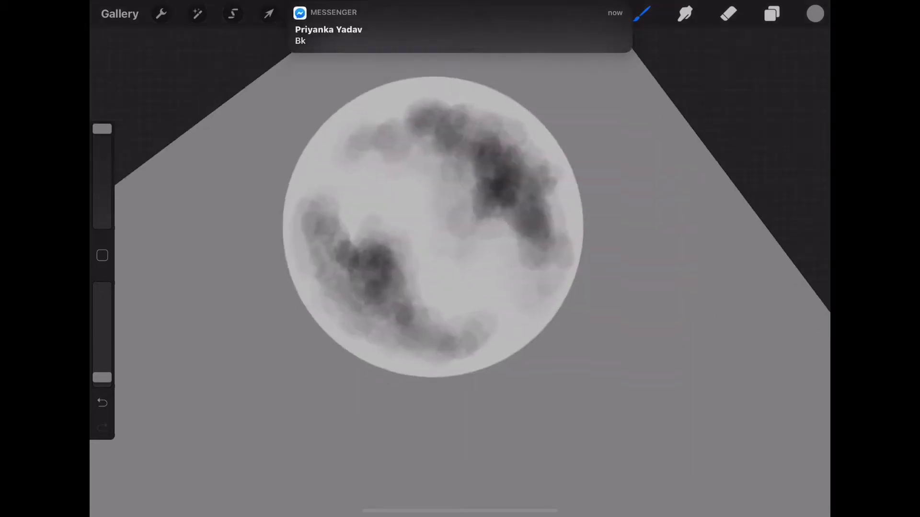
left_click_drag(102, 378, 102, 369)
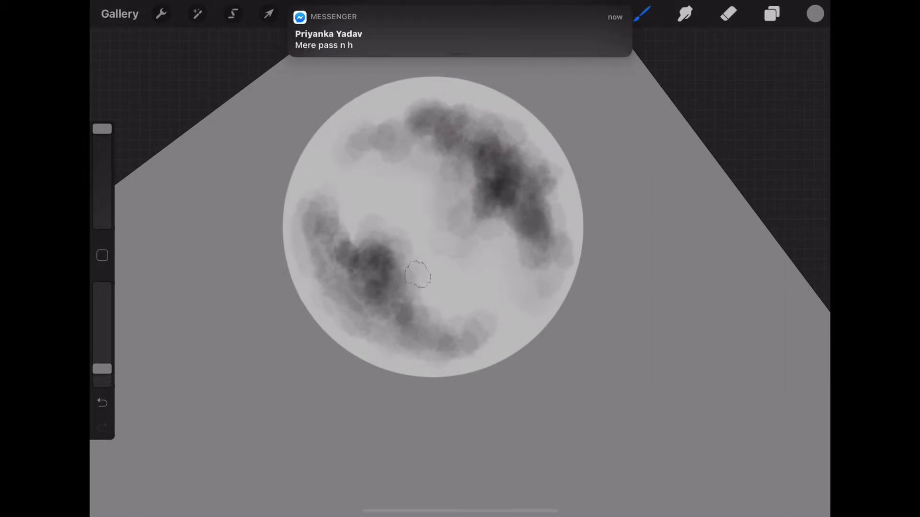
mouse_move(418, 274)
left_mouse_down()
mouse_move(479, 326)
mouse_move(456, 359)
left_mouse_up()
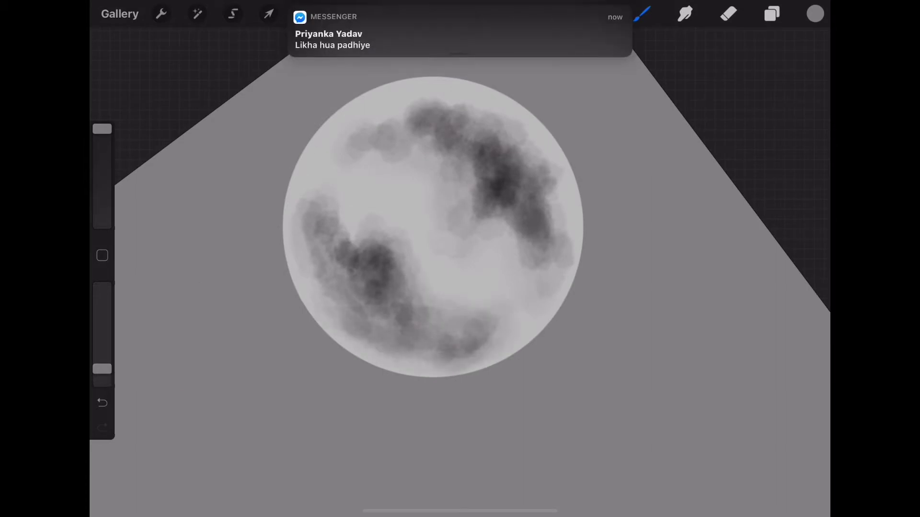
left_click_drag(314, 168, 296, 212)
scroll(438, 339, "down", 3)
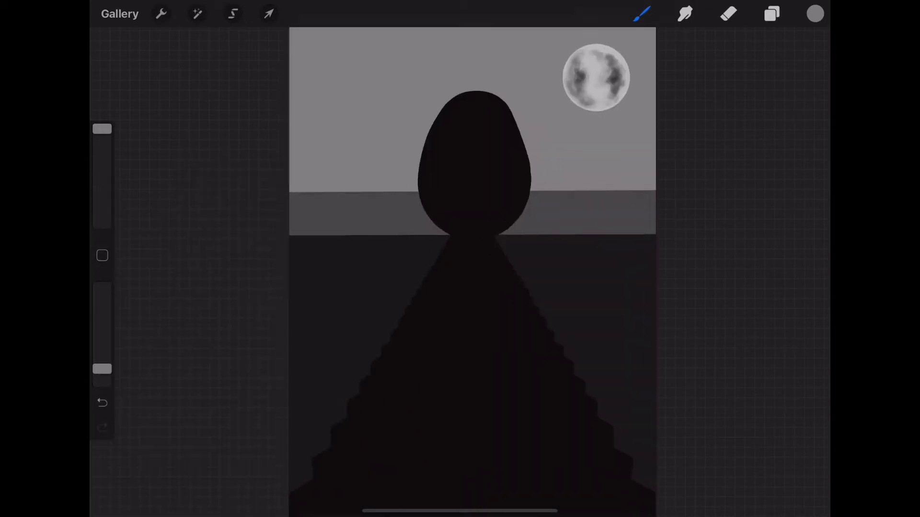
Set the moon shading layer's blend mode to Darken, after trying Linear Burn.
left_click(771, 13)
left_click(778, 211)
left_click(625, 395)
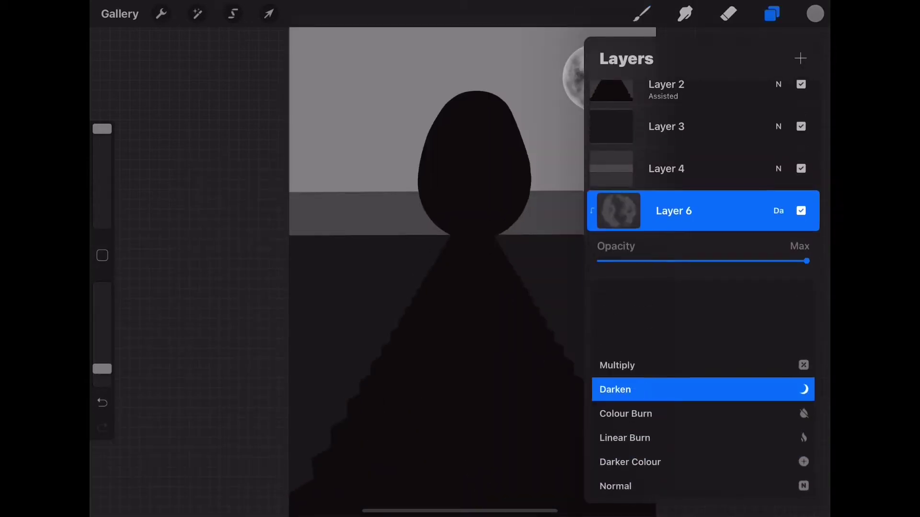
left_click(771, 14)
left_click(778, 270)
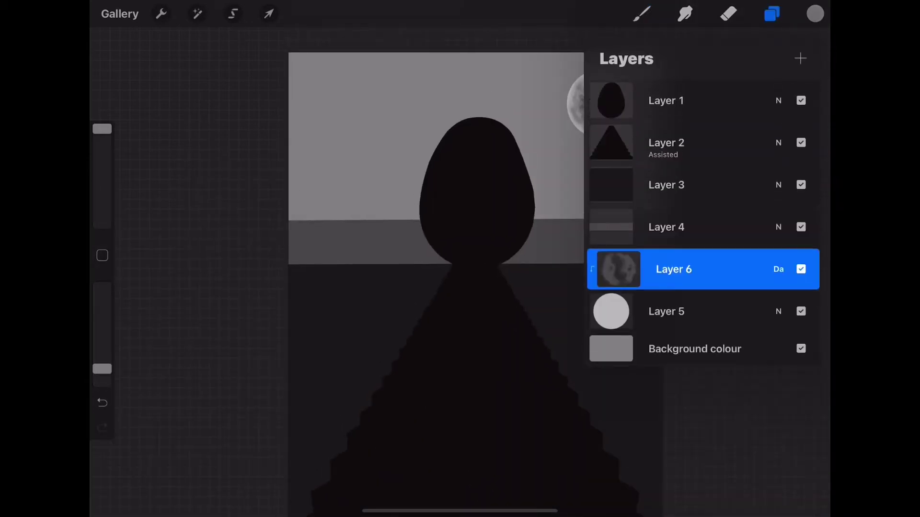
Duplicate the moon layer and Gaussian Blur the copy into a soft glow.
left_click_drag(718, 312, 622, 311)
left_click(786, 311)
left_click(196, 13)
left_click(163, 191)
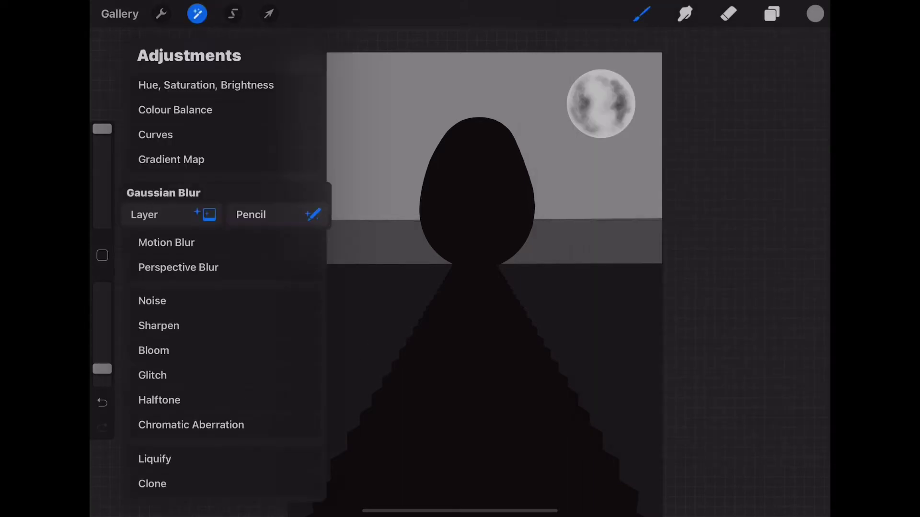
left_click(142, 211)
left_click_drag(431, 287, 479, 288)
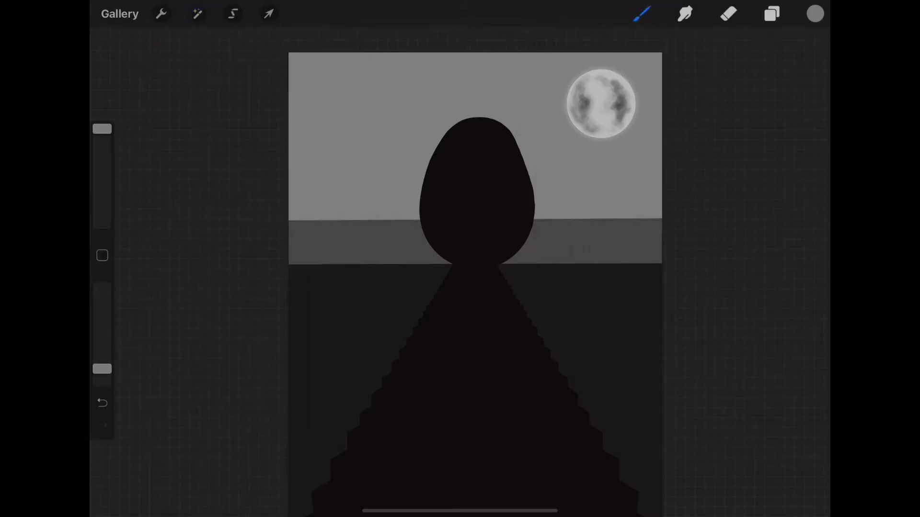
Add a new layer and change the background colour to a deep navy.
left_click(772, 14)
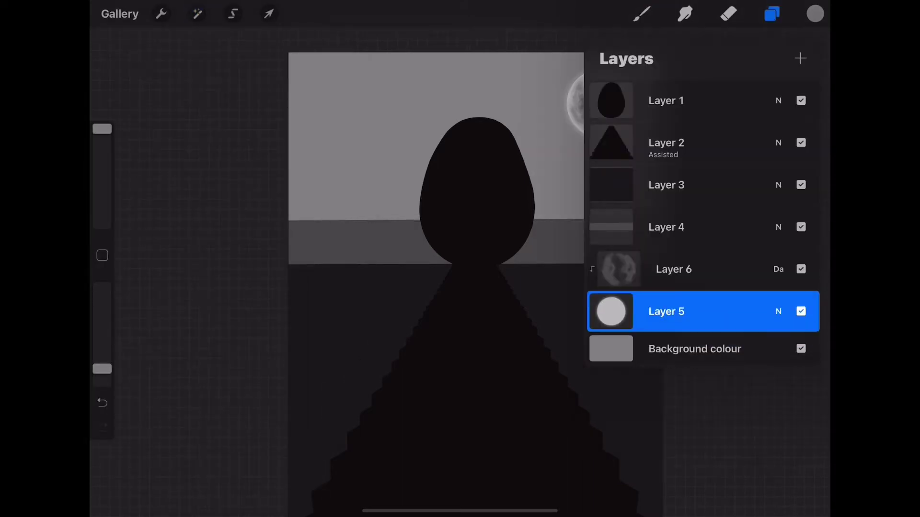
left_click(801, 58)
left_click(695, 389)
left_click(682, 273)
left_click_drag(640, 178, 737, 209)
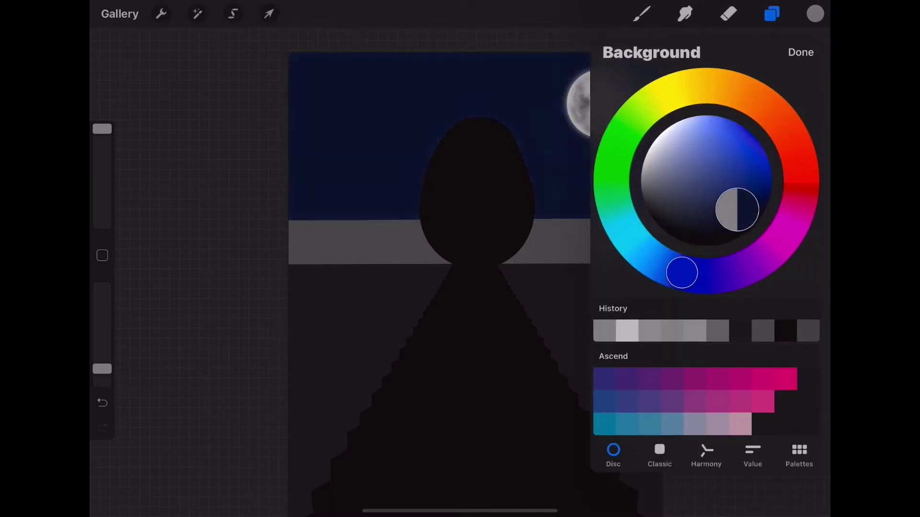
left_click(800, 52)
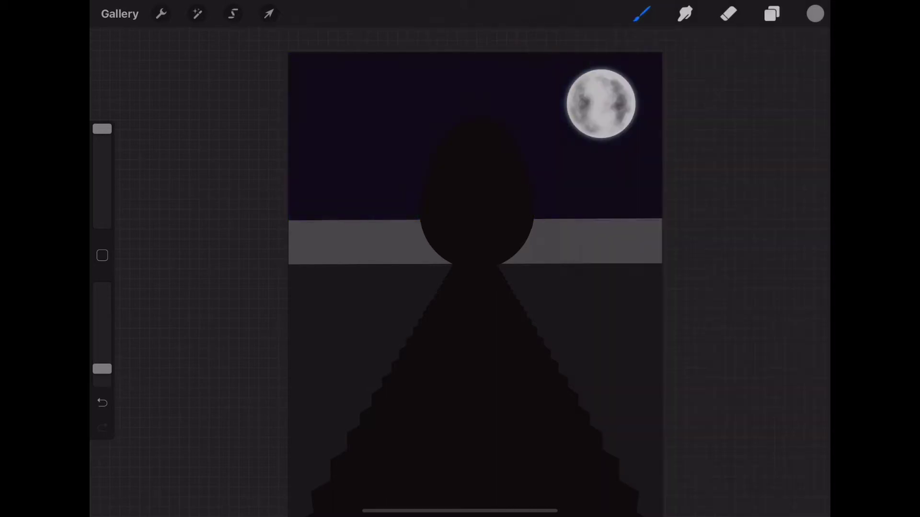
Choose a light cyan as the current colour.
left_click(728, 13)
left_click(815, 14)
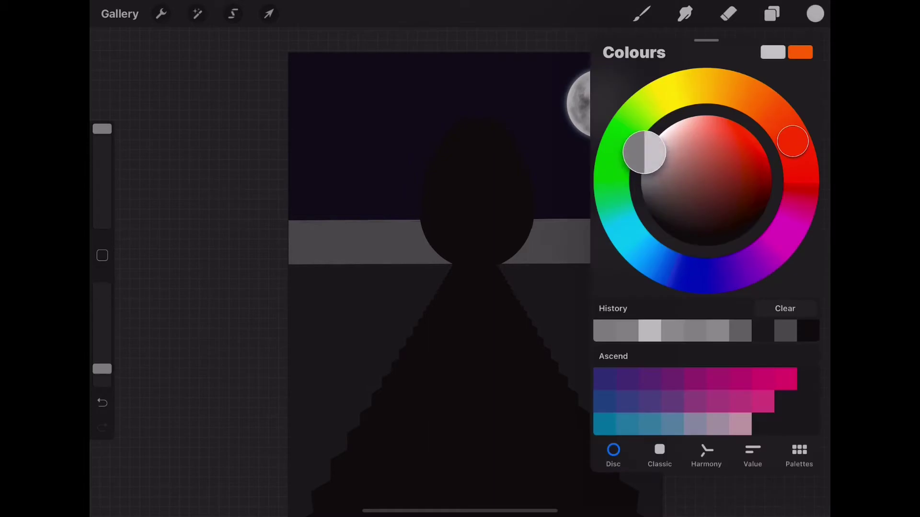
left_click(622, 225)
left_click(673, 144)
left_click_drag(673, 144, 694, 116)
Hide Layers 1 to 4 so only the sky is visible for star painting.
left_click(642, 13)
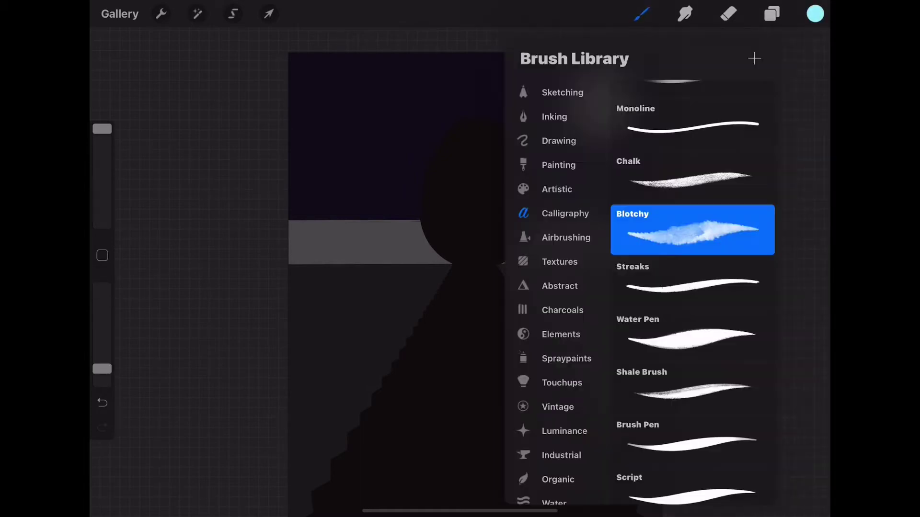
left_click(564, 431)
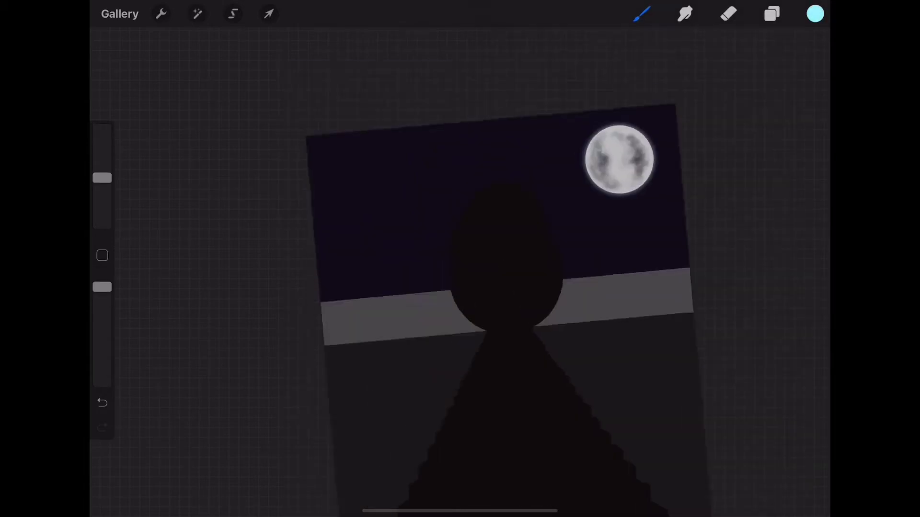
left_click(772, 14)
left_click(800, 227)
left_click(801, 185)
left_click(801, 142)
left_click(800, 101)
left_click(431, 240)
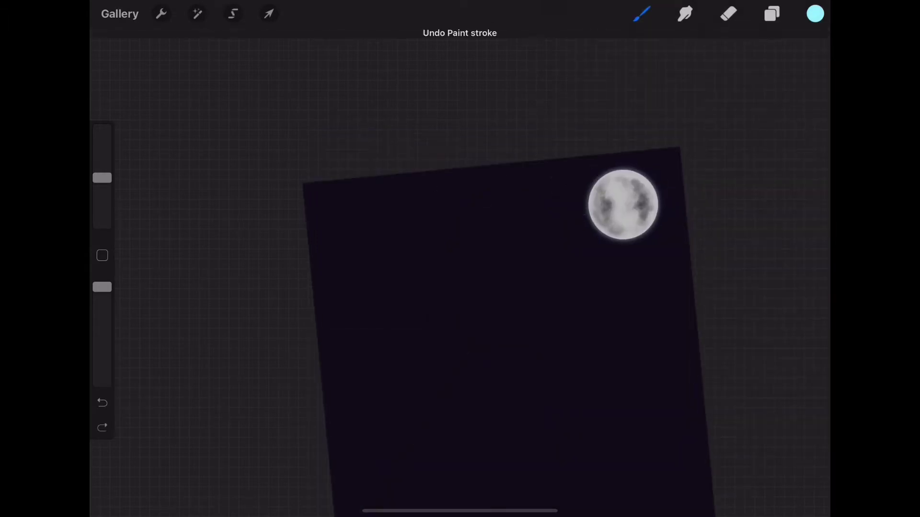
Choose the Glimmer 1 luminance brush at a small size, framed on the sky.
left_click(641, 13)
left_click(692, 424)
left_click(431, 287)
left_click_drag(623, 204, 480, 118)
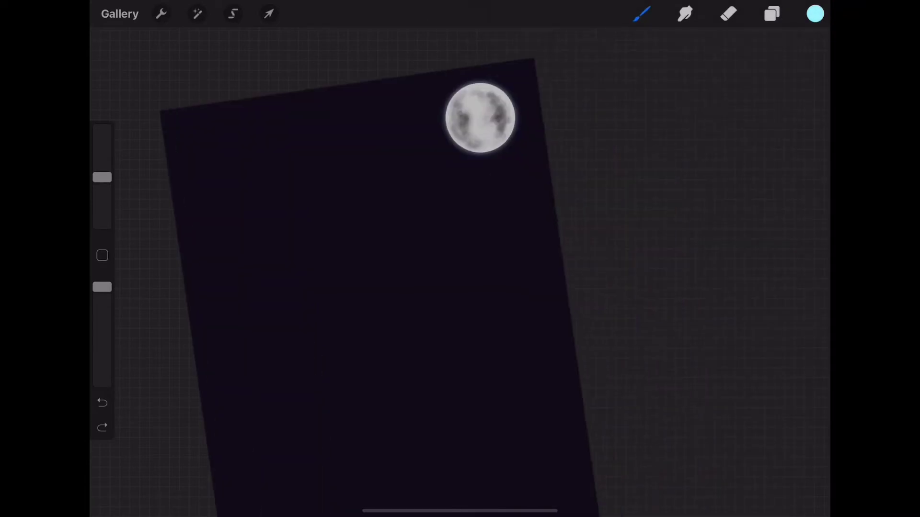
mouse_move(102, 177)
left_mouse_down()
mouse_move(102, 206)
mouse_move(102, 167)
left_mouse_up()
left_click(269, 14)
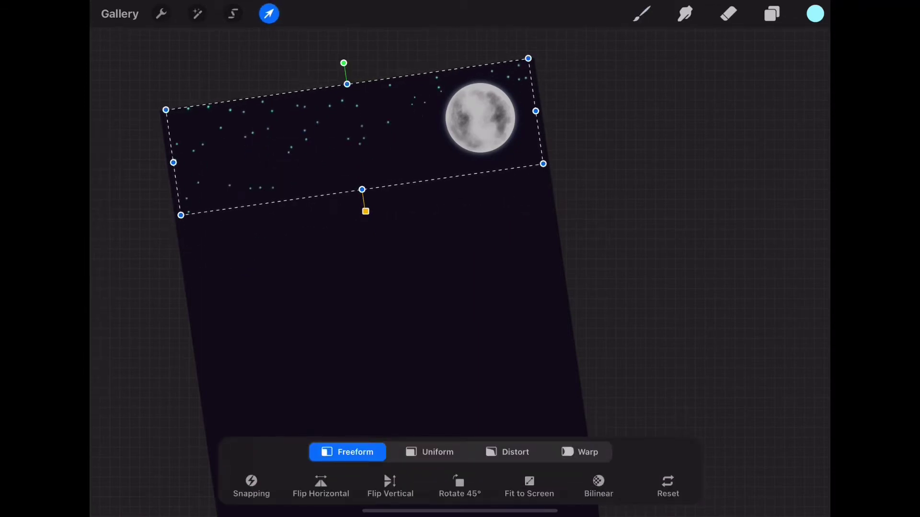
left_click(772, 13)
Dab four small pale yellow stars into the upper sky.
left_click(815, 14)
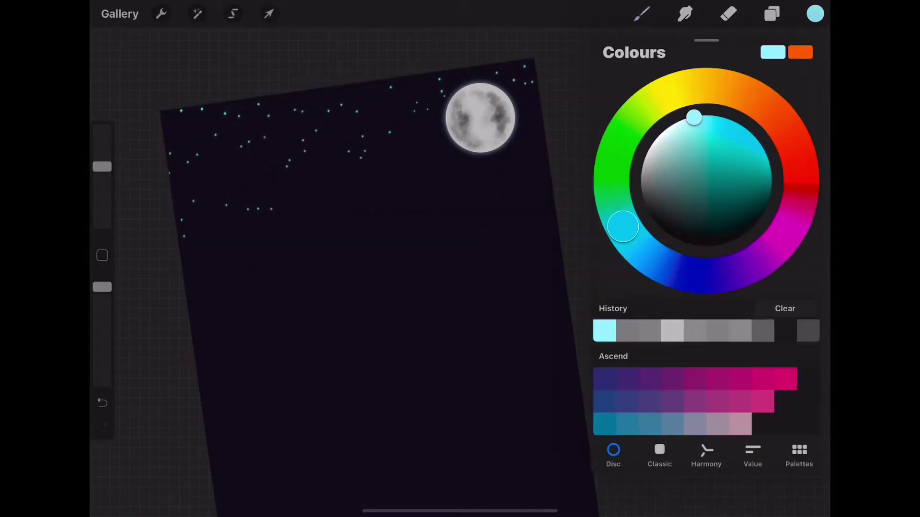
left_click(704, 86)
left_click(640, 13)
left_click(199, 143)
left_click(218, 169)
left_click(242, 179)
left_click(203, 187)
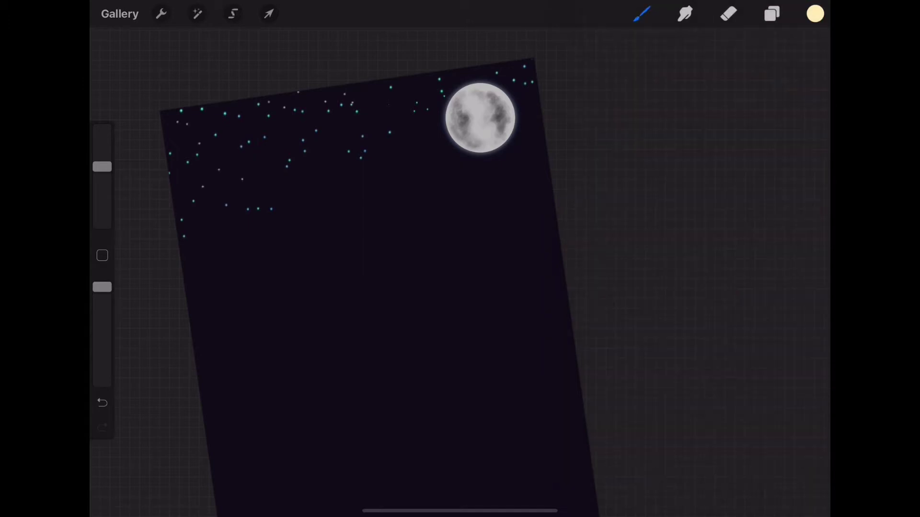
Add three near-white stars among the yellow ones.
left_click(815, 14)
left_click(660, 135)
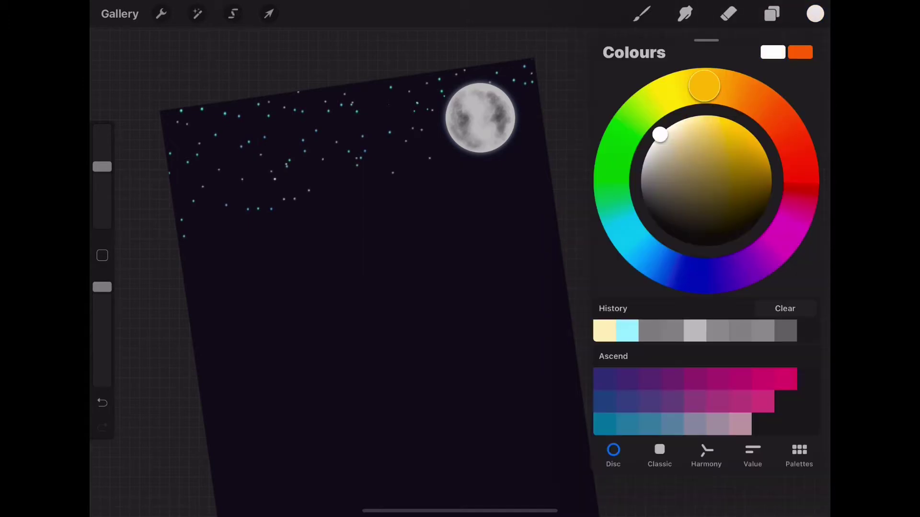
left_click(190, 148)
left_click(215, 157)
left_click(224, 149)
left_click(234, 156)
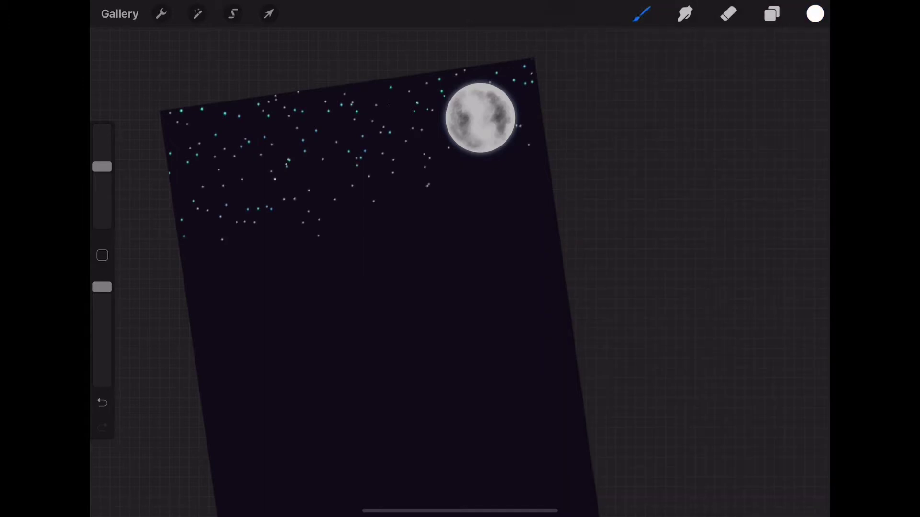
Duplicate the star layer and squash the copy into a thin upper-left strip.
left_click(771, 14)
left_click(268, 14)
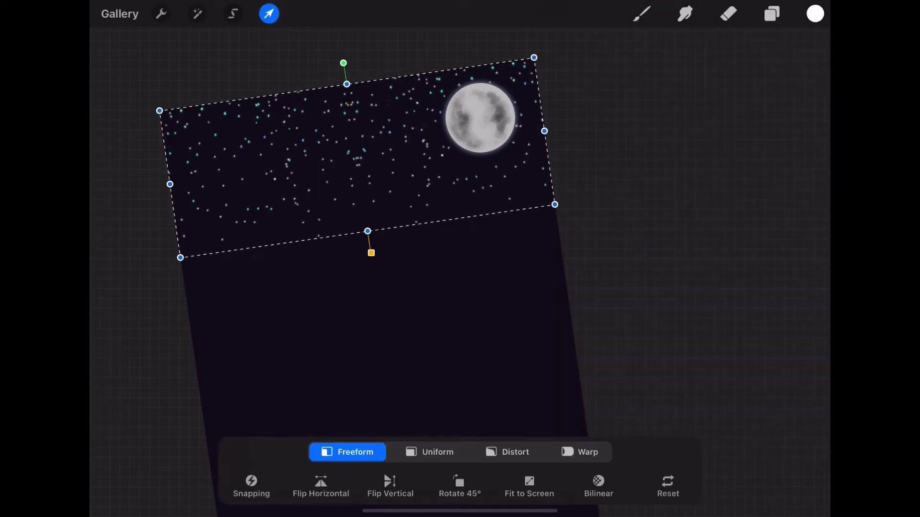
left_click_drag(555, 205, 301, 135)
Duplicate the star strip and move the copy up and to the right.
left_click(771, 13)
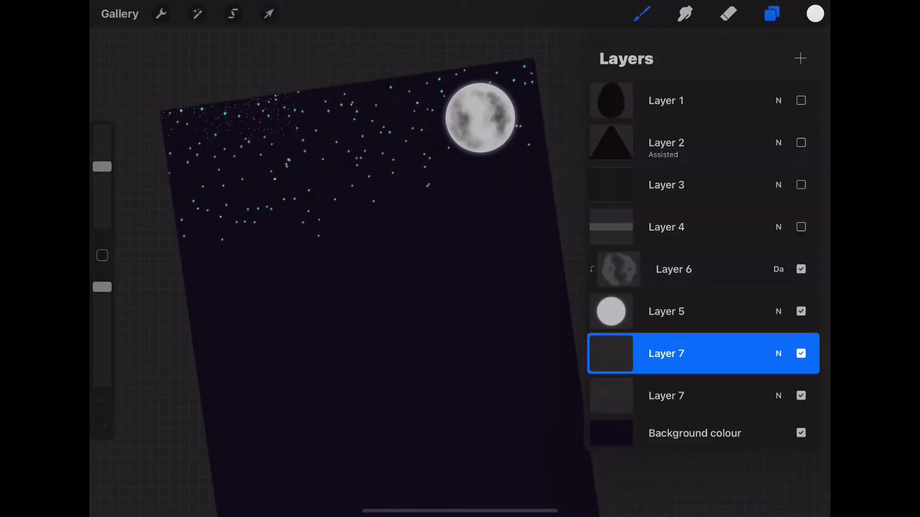
left_click(269, 14)
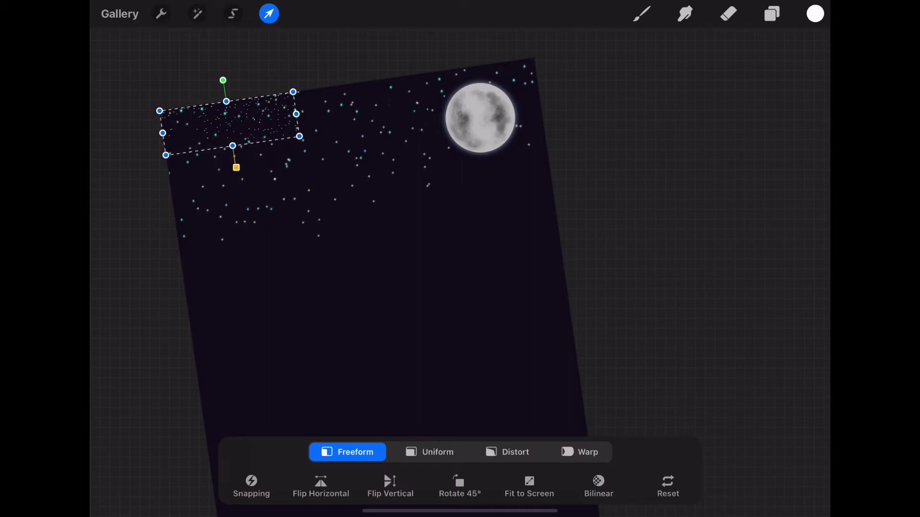
scroll(460, 278, "up", 3)
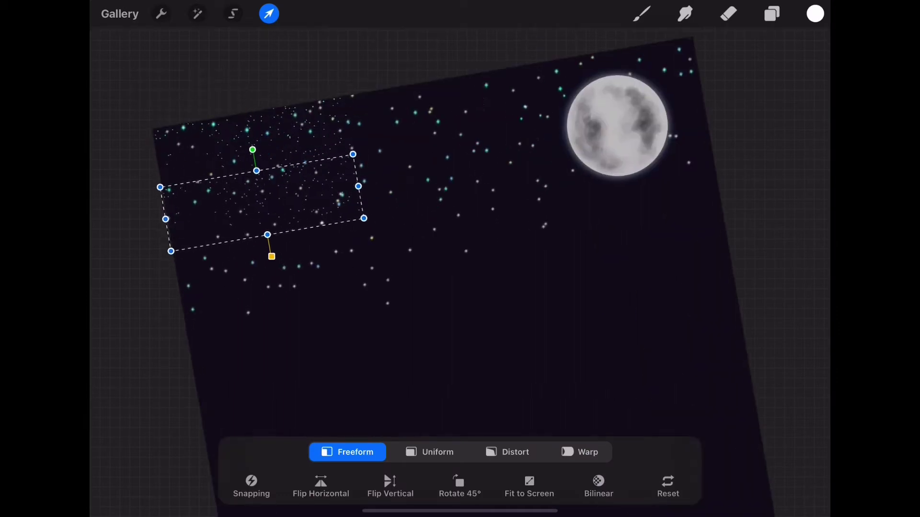
left_click(772, 13)
left_click_drag(747, 353, 671, 353)
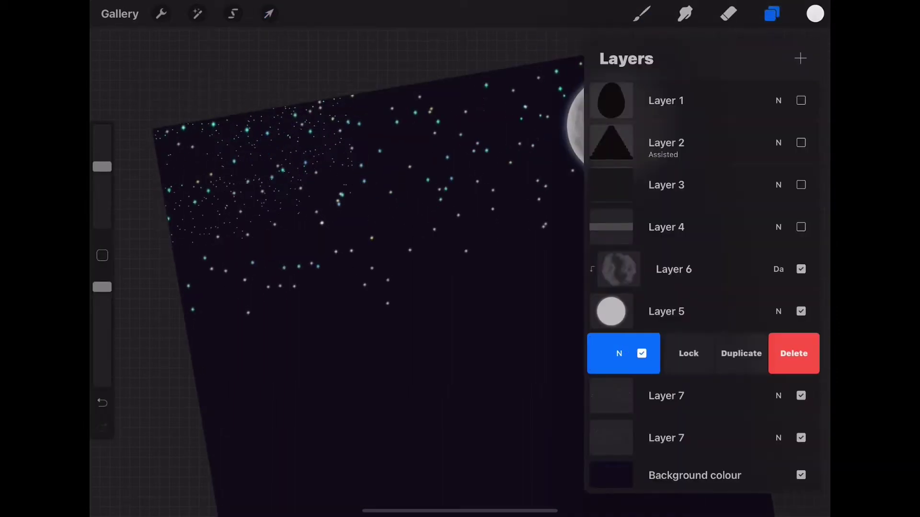
left_click(739, 353)
left_click(268, 13)
left_click_drag(263, 201, 394, 158)
Add another star copy shifted down and to the left.
left_click(772, 14)
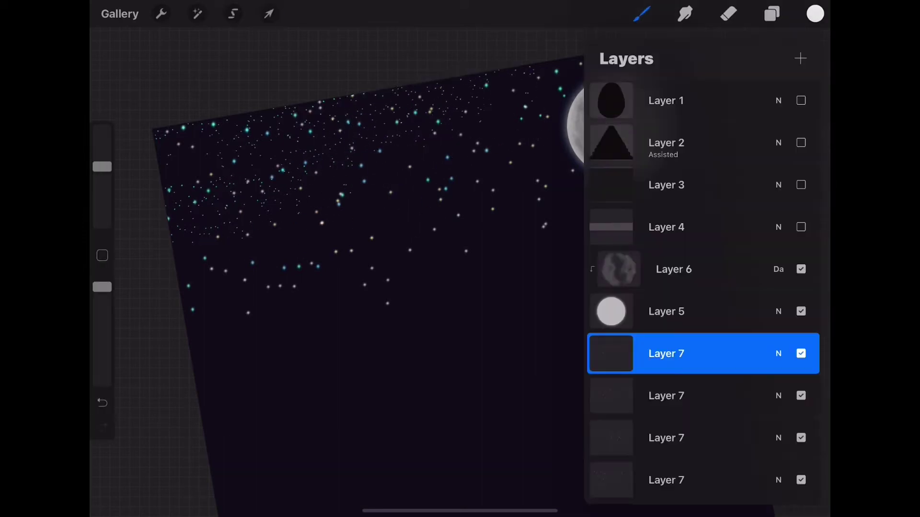
left_click_drag(747, 353, 670, 353)
left_click(740, 353)
left_click(269, 14)
left_click_drag(444, 110, 404, 176)
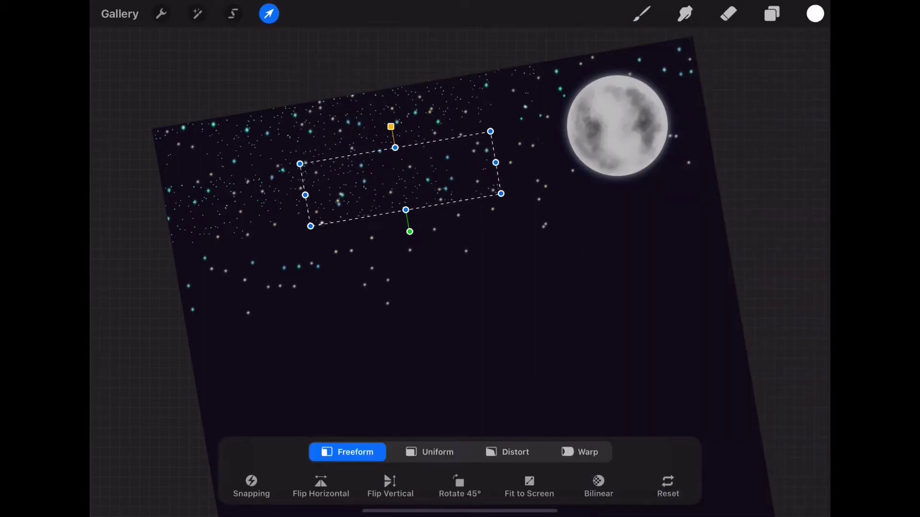
left_click(641, 13)
Add a star copy moved right toward the moon and stretched wider.
left_click(772, 14)
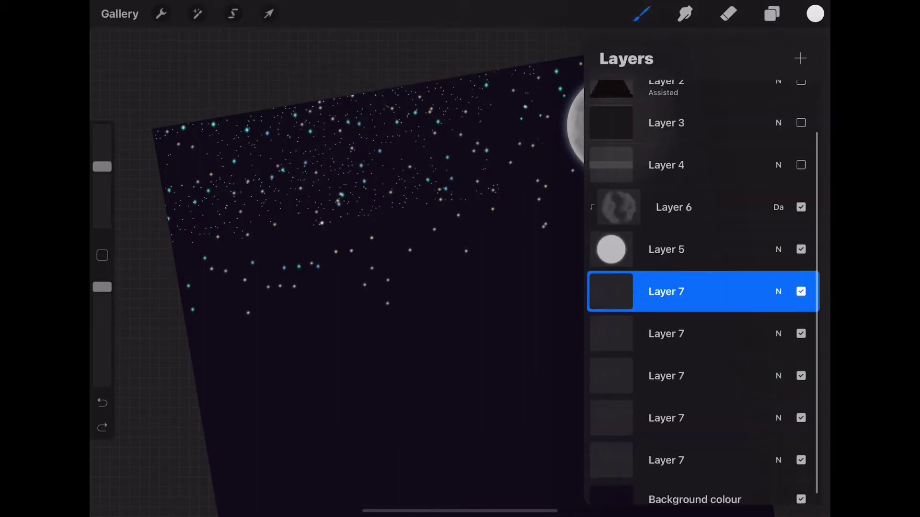
left_click_drag(748, 353, 671, 353)
left_click(739, 353)
left_click(269, 13)
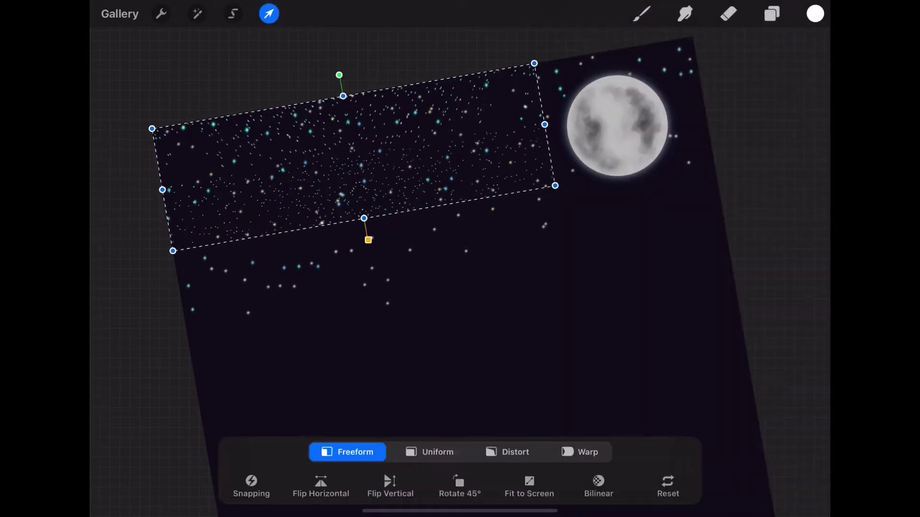
left_click_drag(353, 156, 511, 130)
left_click_drag(320, 163, 316, 163)
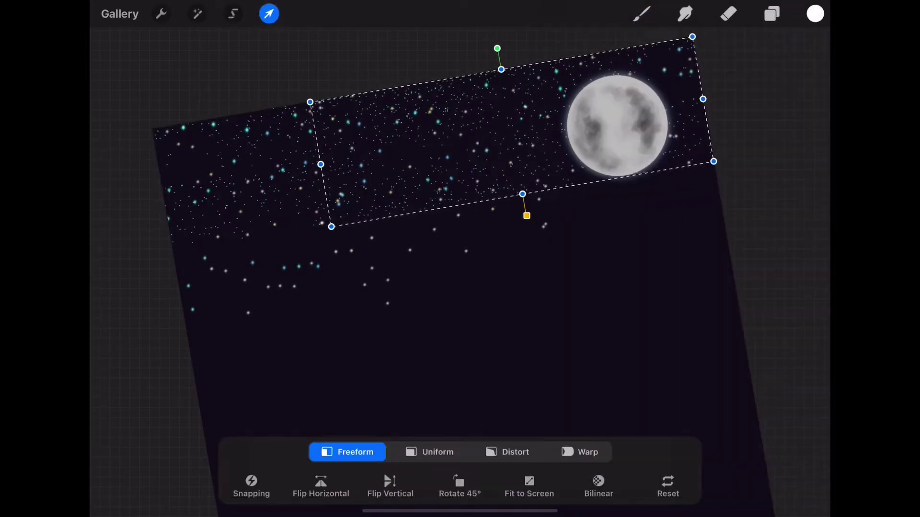
left_click(771, 13)
Add a vertically flipped star copy placed lower in the sky.
left_click_drag(748, 353, 670, 353)
left_click(741, 353)
left_click(268, 13)
left_click(390, 486)
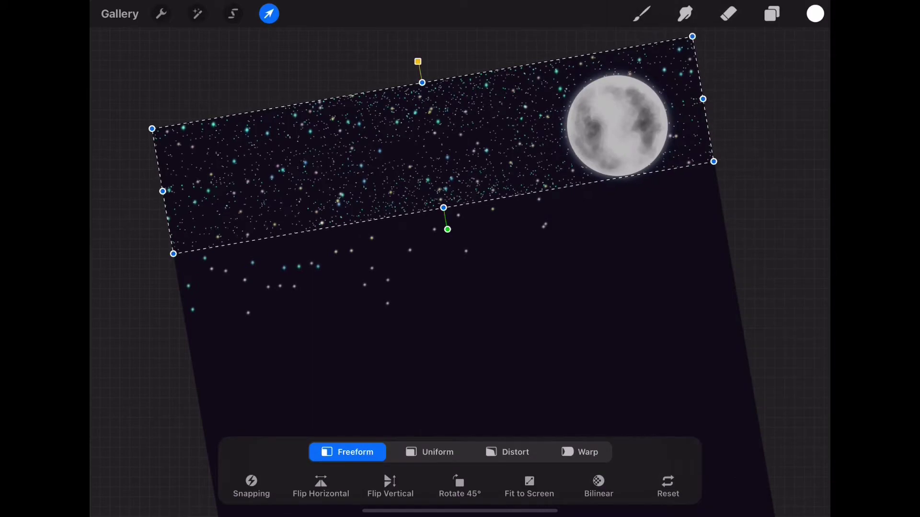
left_click_drag(431, 144, 431, 259)
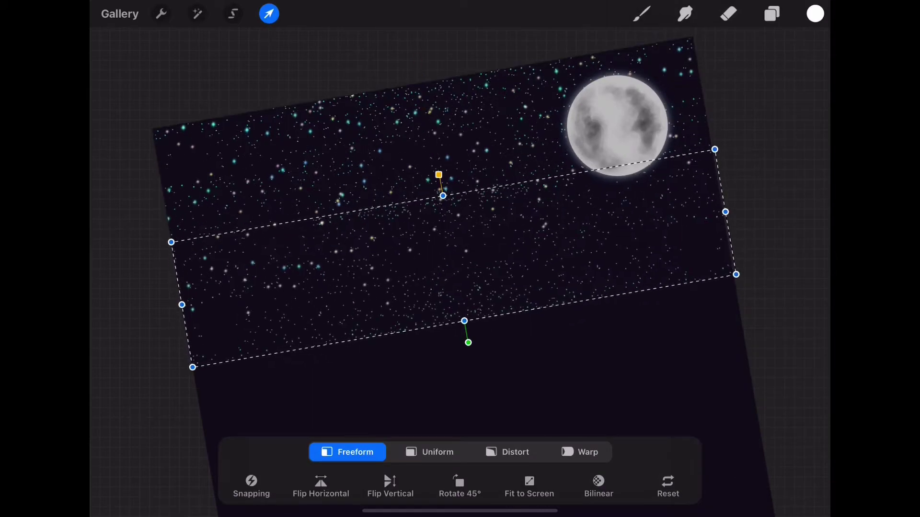
left_click(642, 13)
Add a star copy enlarged into a wide band.
left_click(771, 14)
left_click_drag(747, 357, 671, 357)
left_click(741, 358)
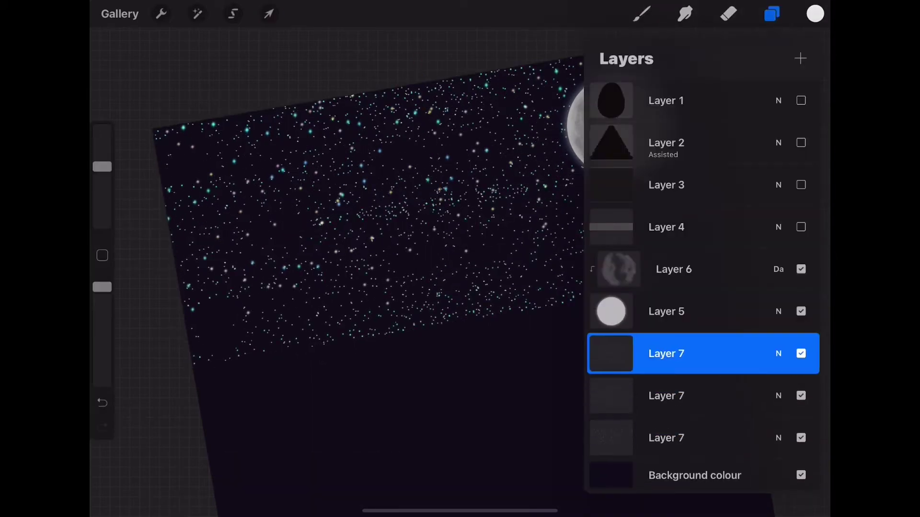
left_click(268, 13)
mouse_move(718, 297)
left_mouse_down()
mouse_move(581, 222)
mouse_move(455, 172)
left_mouse_up()
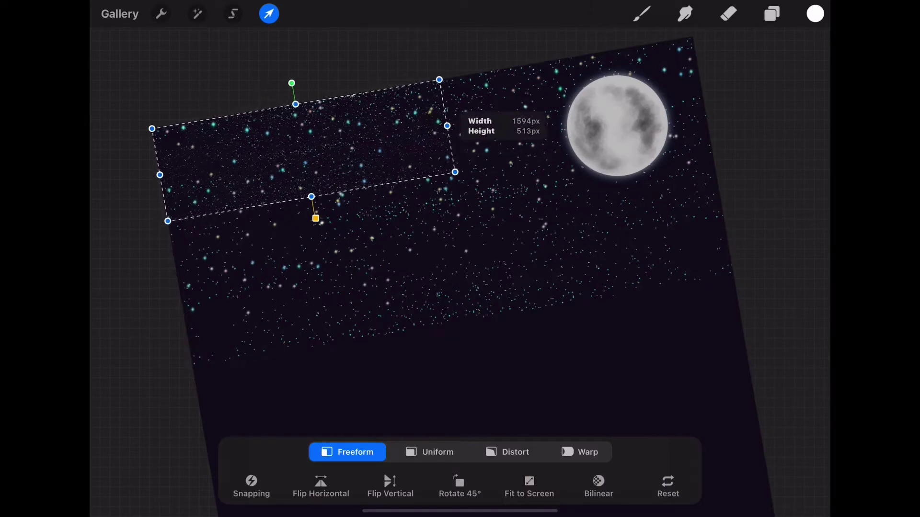
left_click(772, 14)
Add a star copy positioned up beside the moon.
left_click_drag(748, 353, 671, 353)
left_click(741, 353)
left_click(269, 13)
left_click_drag(303, 151, 588, 102)
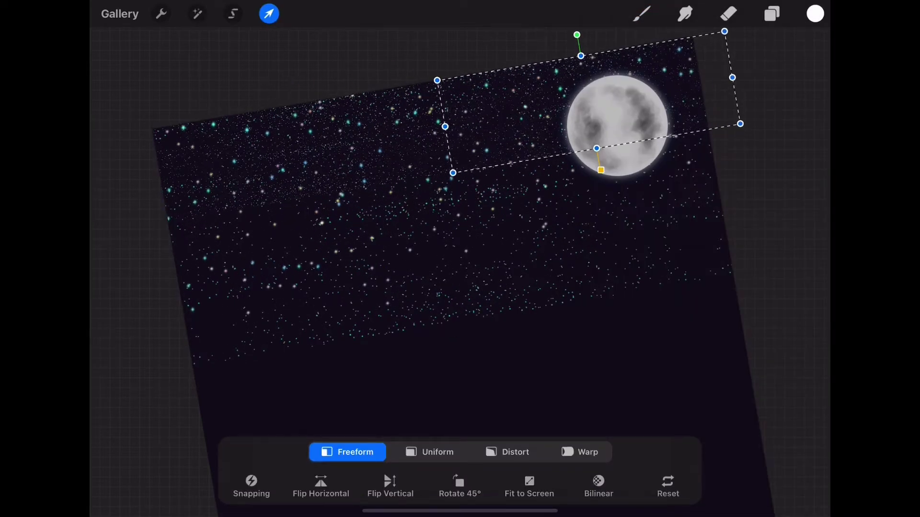
left_click(268, 13)
Add another flipped star copy moved down into the lower sky.
left_click(772, 14)
left_click_drag(748, 353, 671, 353)
left_click(741, 353)
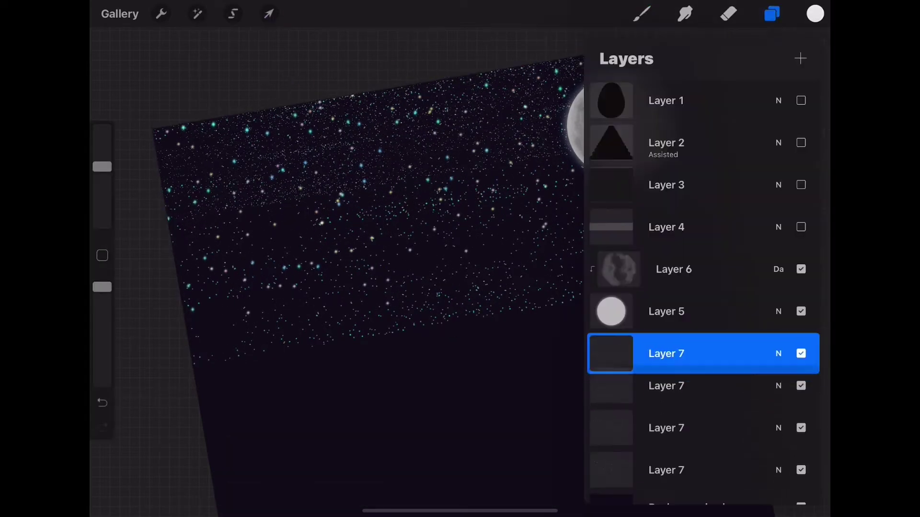
left_click(268, 13)
left_click(390, 486)
left_click_drag(431, 191, 445, 284)
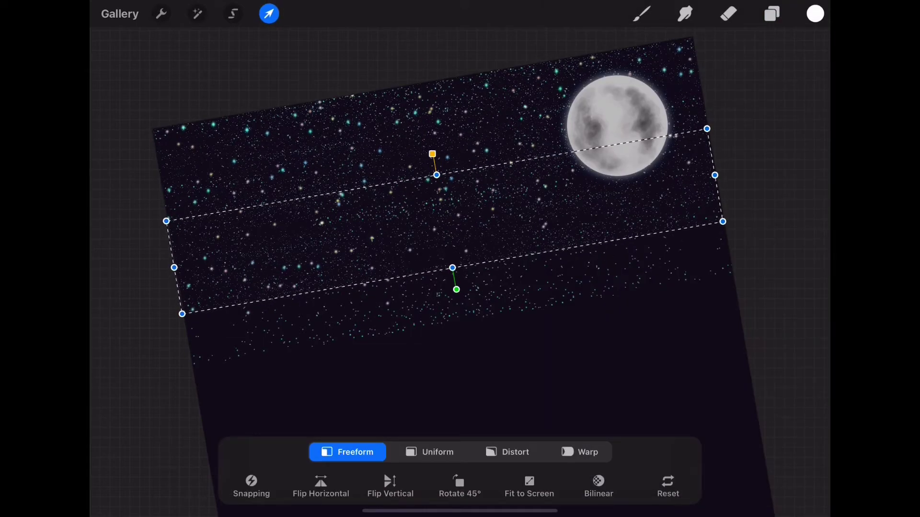
left_click(641, 13)
left_click(772, 14)
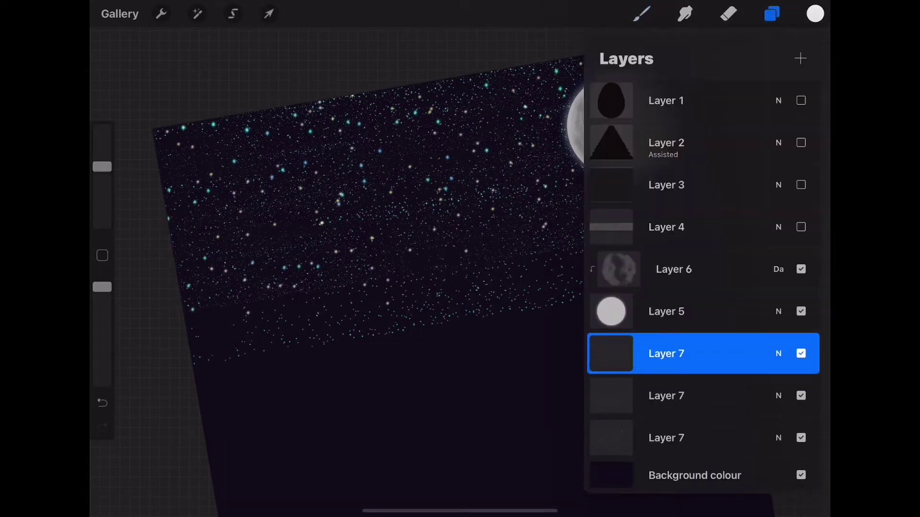
Apply a slight 3.6% Gaussian Blur to the top star layer.
left_click(197, 13)
left_click(165, 189)
left_click(148, 206)
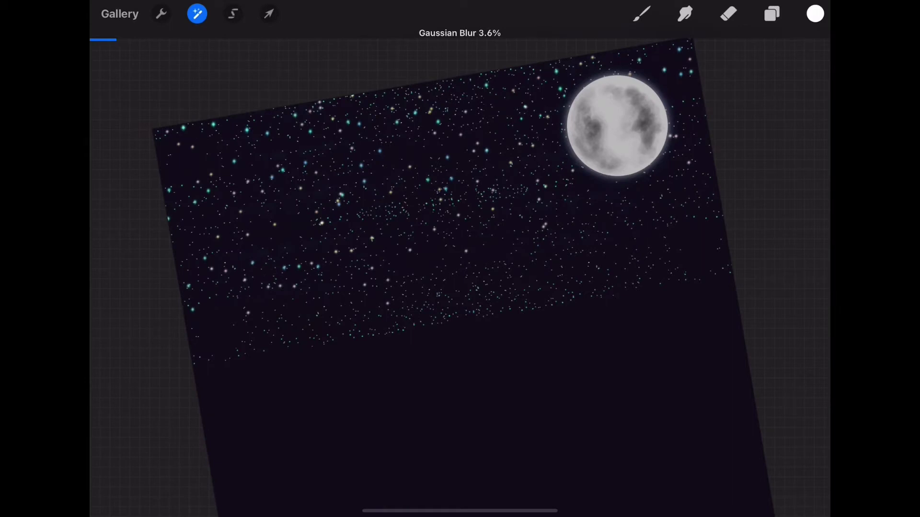
Give the next star layer down a 2.7% Gaussian Blur.
left_click(772, 13)
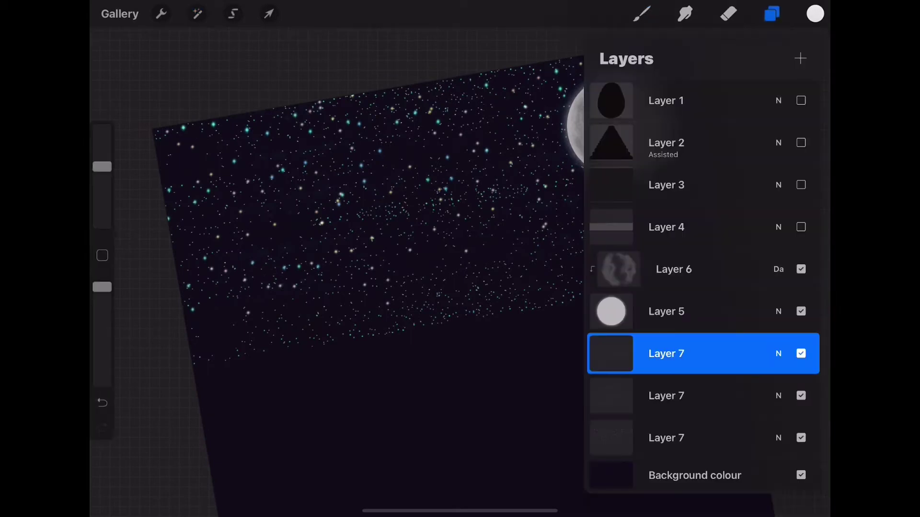
left_click(671, 395)
left_click(197, 14)
left_click(144, 214)
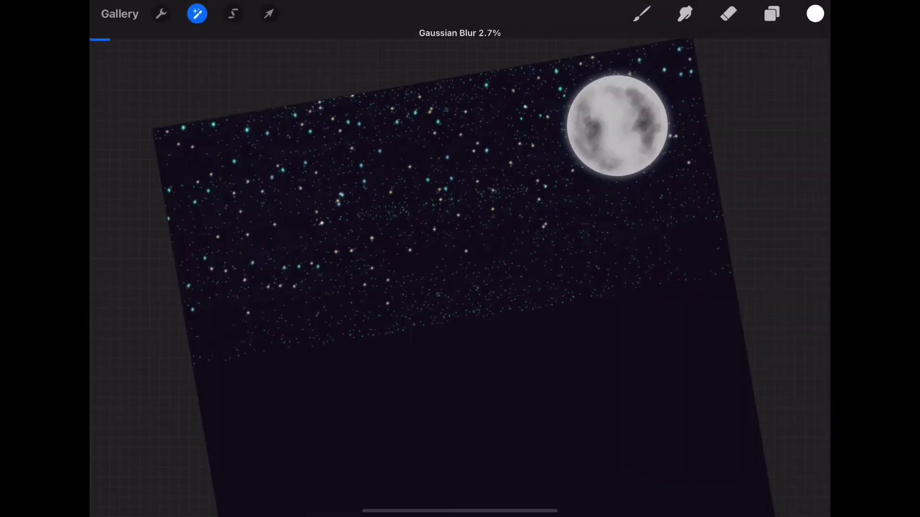
Lightly blur another star layer with a 0.4% Gaussian Blur.
left_click(772, 13)
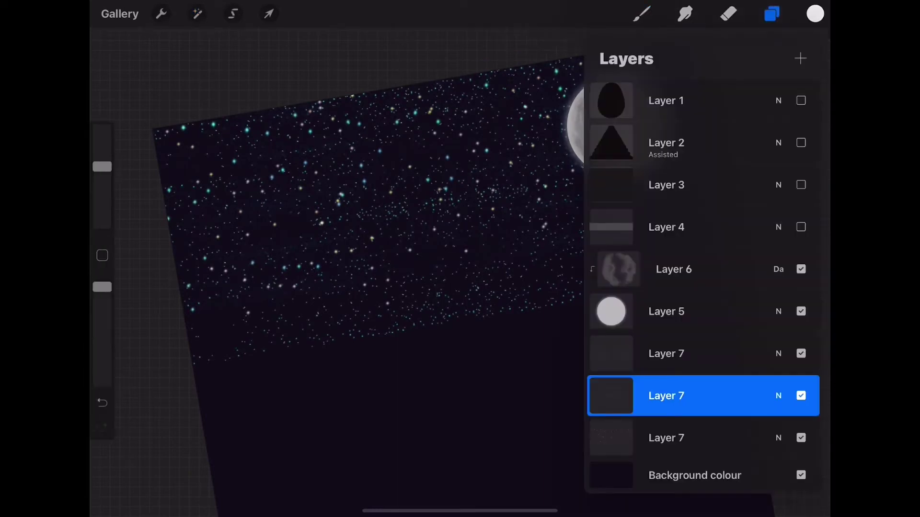
left_click(196, 13)
left_click(164, 189)
left_click(143, 213)
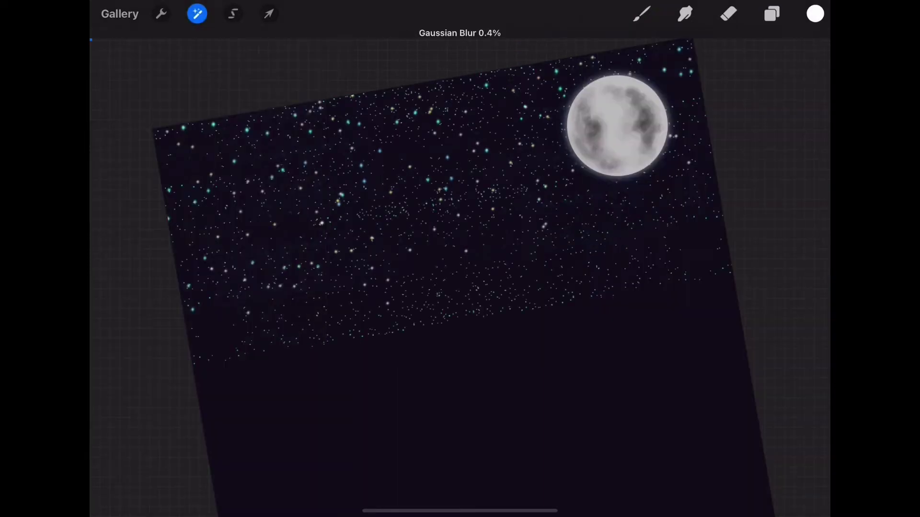
Nudge a lower star layer slightly up and to the left.
left_click(772, 14)
left_click(671, 437)
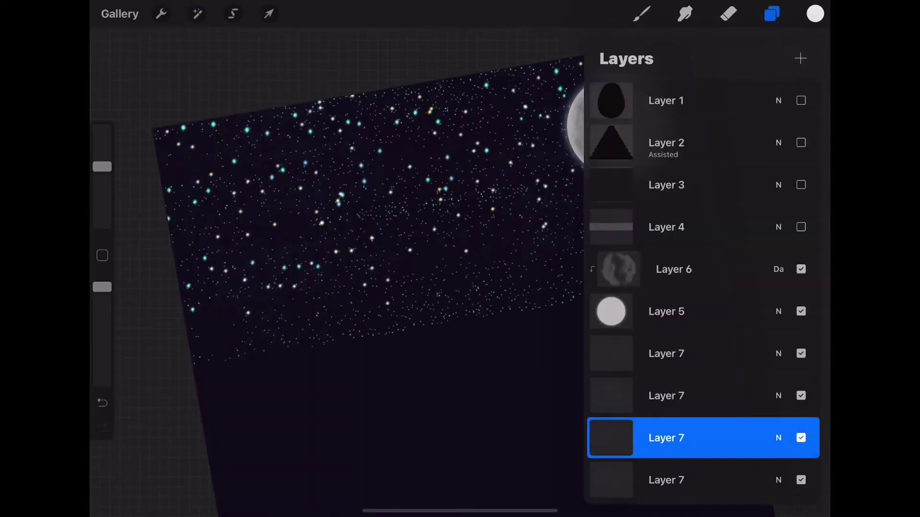
left_click(269, 14)
left_click_drag(431, 215, 426, 209)
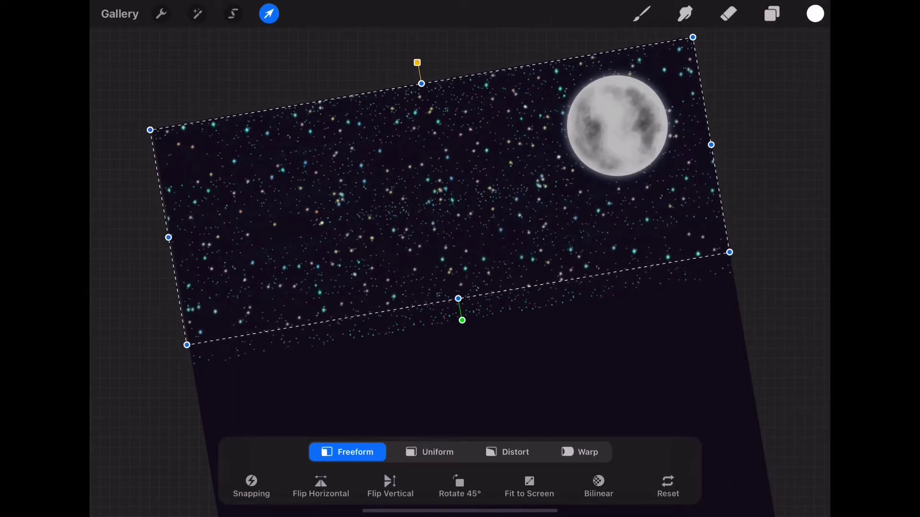
Set the star layer's blend mode back to Normal.
left_click(269, 14)
left_click(771, 13)
left_click(777, 438)
mouse_move(700, 431)
left_mouse_down()
mouse_move(699, 286)
mouse_move(699, 480)
left_mouse_up()
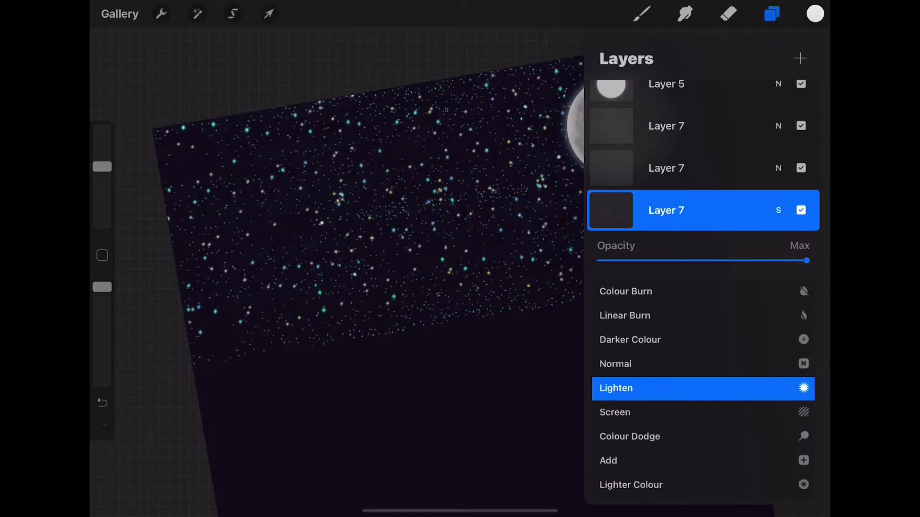
left_click(616, 364)
left_click(779, 210)
Merge the duplicate star layers and re-show Layers 1–4, then undo those changes.
left_click_drag(700, 168, 699, 335)
left_click(801, 227)
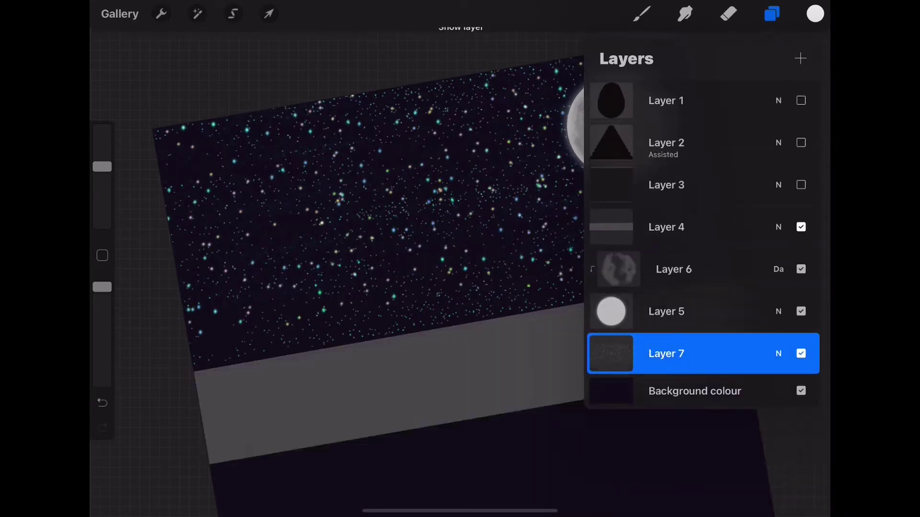
left_click(801, 185)
left_click(801, 143)
left_click(801, 101)
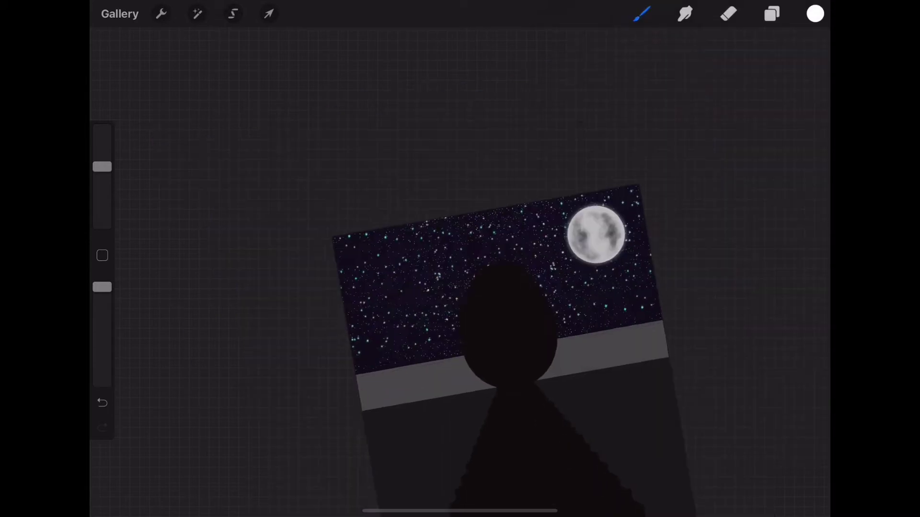
left_click(772, 13)
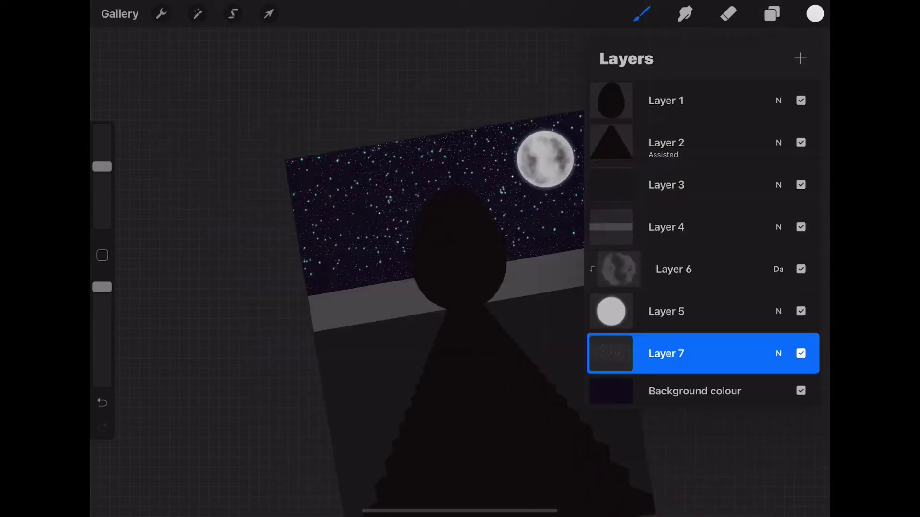
key("ctrl+z")
key("ctrl+z")
key("ctrl+z")
key("ctrl+z")
key("ctrl+z")
Stretch the star layer larger toward the top left.
left_click(771, 13)
left_click_drag(766, 431, 671, 432)
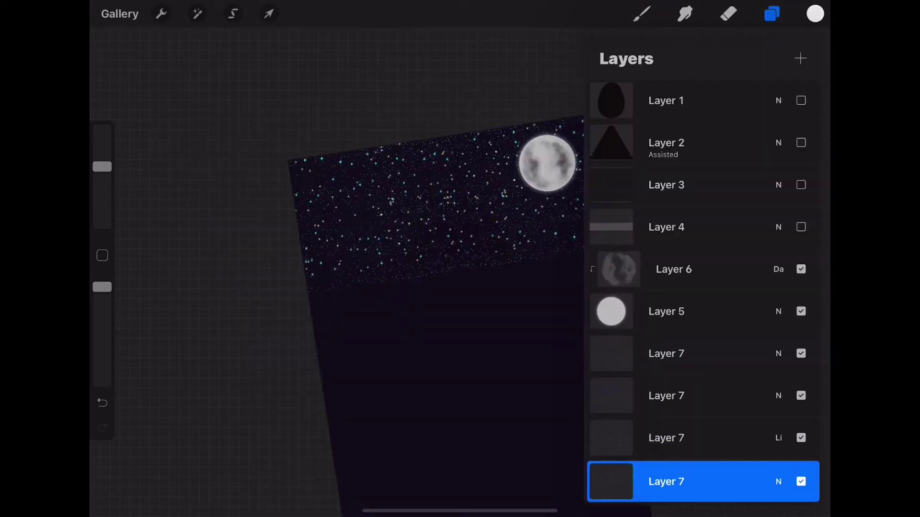
scroll(703, 431, "down", 1)
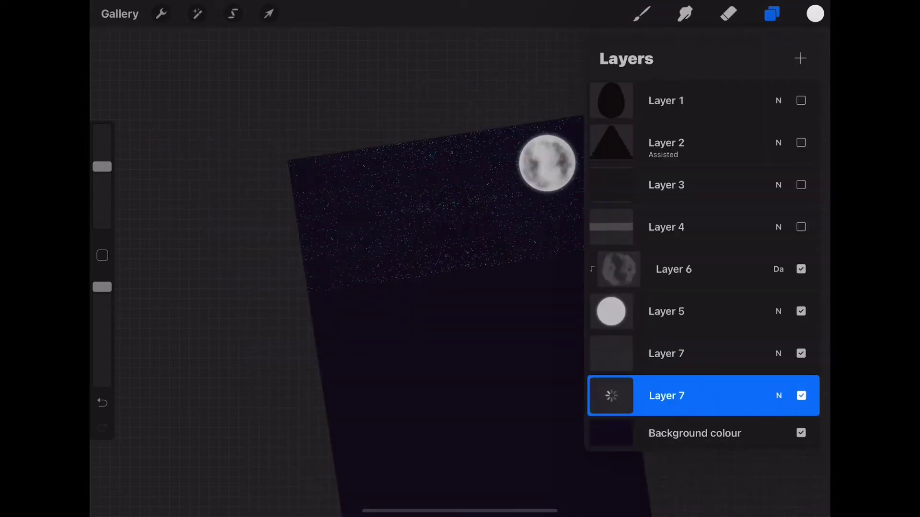
left_click(268, 14)
left_click_drag(288, 160, 245, 143)
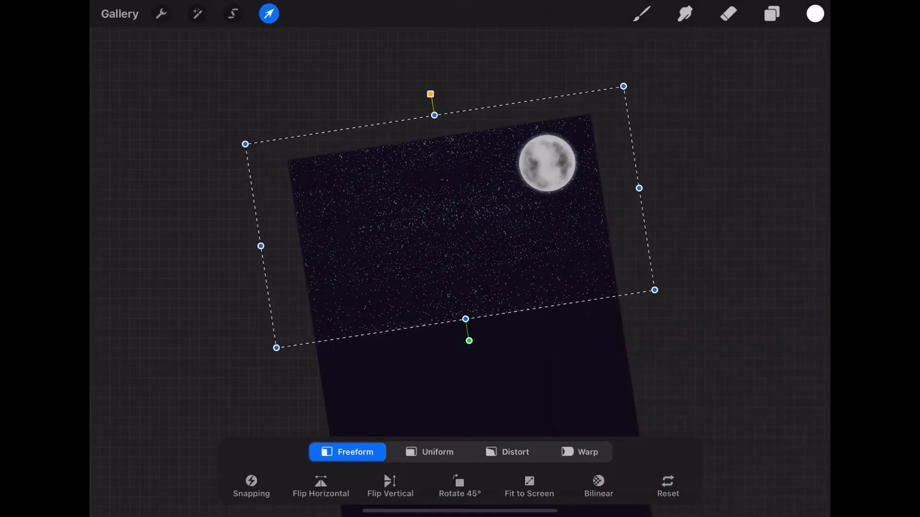
Apply a 14.5% Motion Blur to the stars.
left_click(197, 13)
left_click(168, 215)
left_click_drag(460, 258, 527, 258)
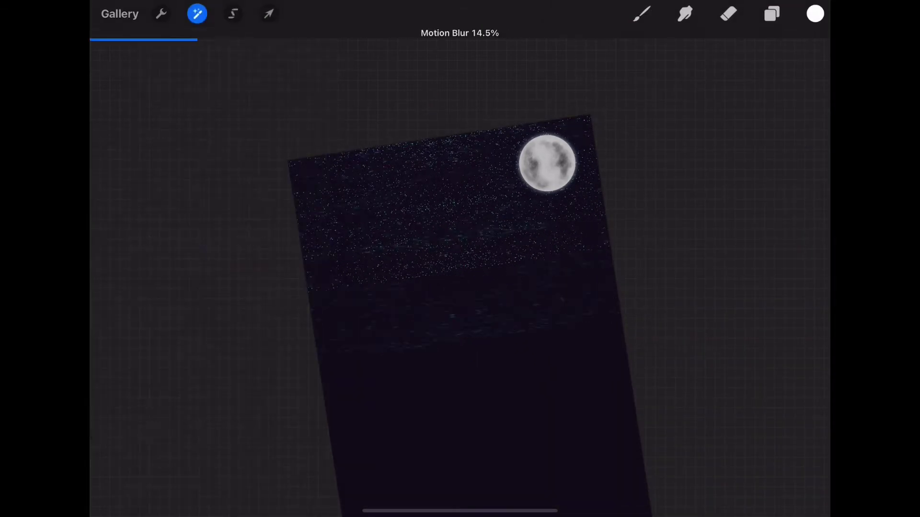
left_click(197, 13)
Show the horizon band, Layer 3, staircase and egg layers again.
left_click(771, 13)
left_click(801, 227)
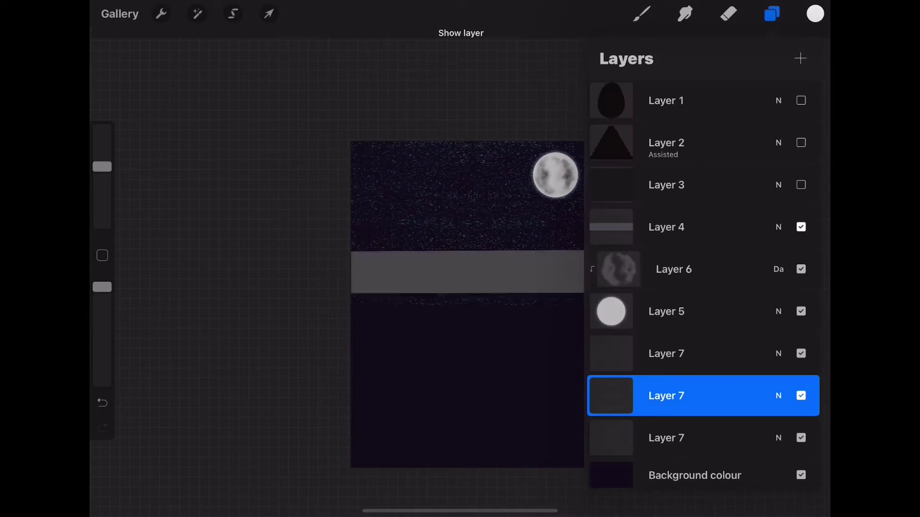
left_click(801, 142)
left_click(801, 100)
left_click(694, 475)
Merge the three star layers into one and add an empty layer beneath them.
left_click(798, 52)
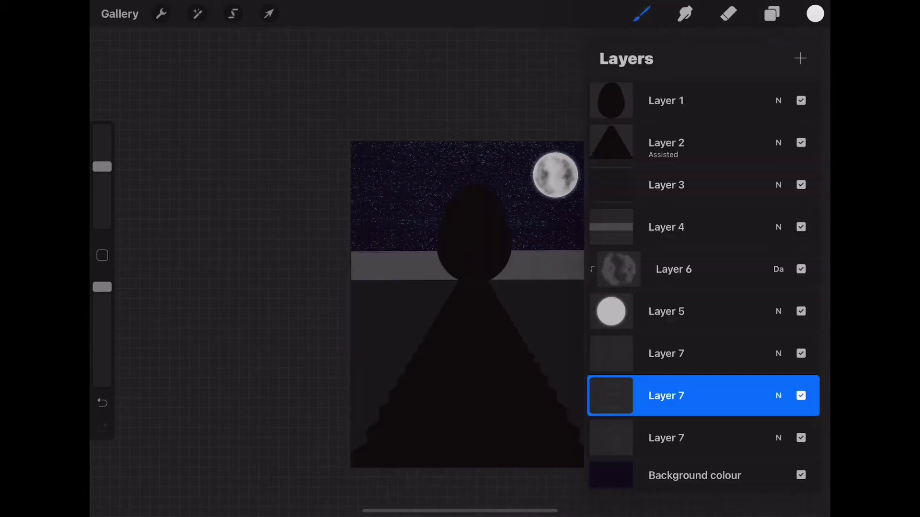
left_click_drag(666, 353, 666, 431)
left_click(800, 58)
left_click_drag(666, 354, 666, 396)
Merge the moon texture into the moon and pick a deep blue colour.
left_click_drag(670, 269, 671, 307)
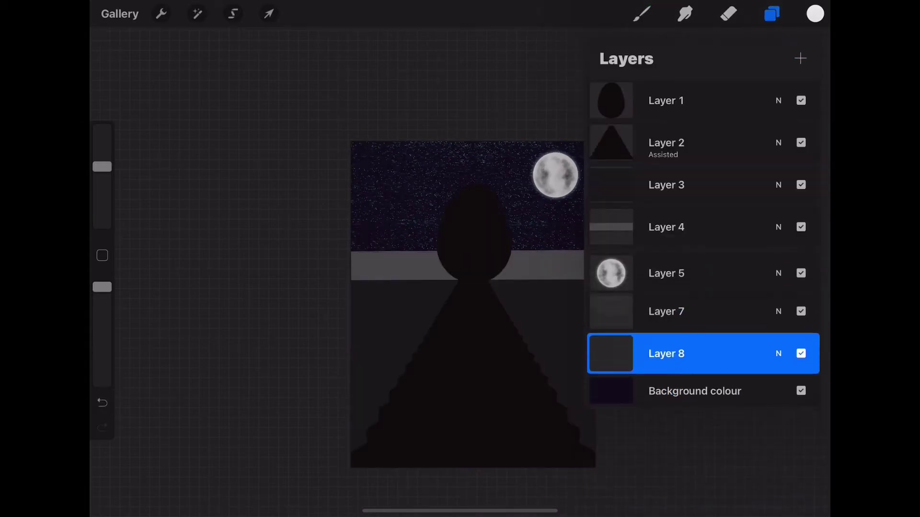
left_click(641, 13)
left_click(585, 218)
left_click(815, 14)
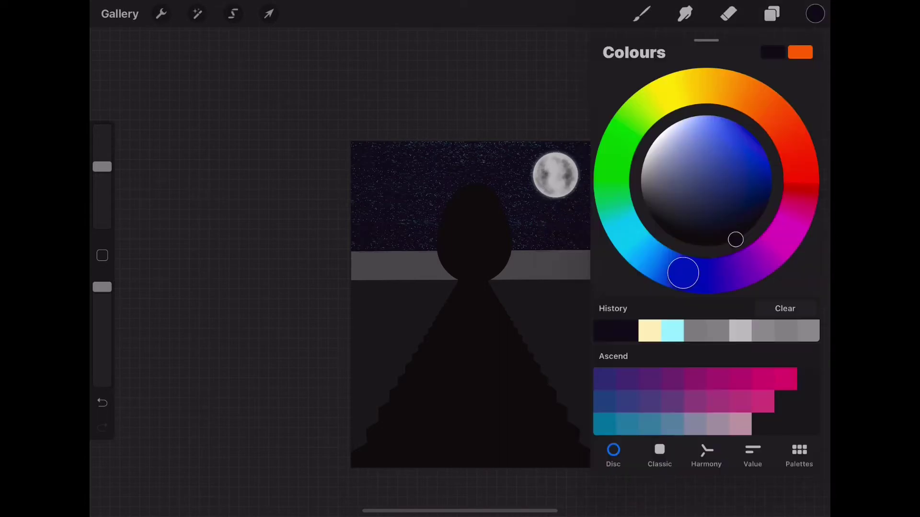
left_click_drag(735, 238, 741, 145)
left_click(814, 14)
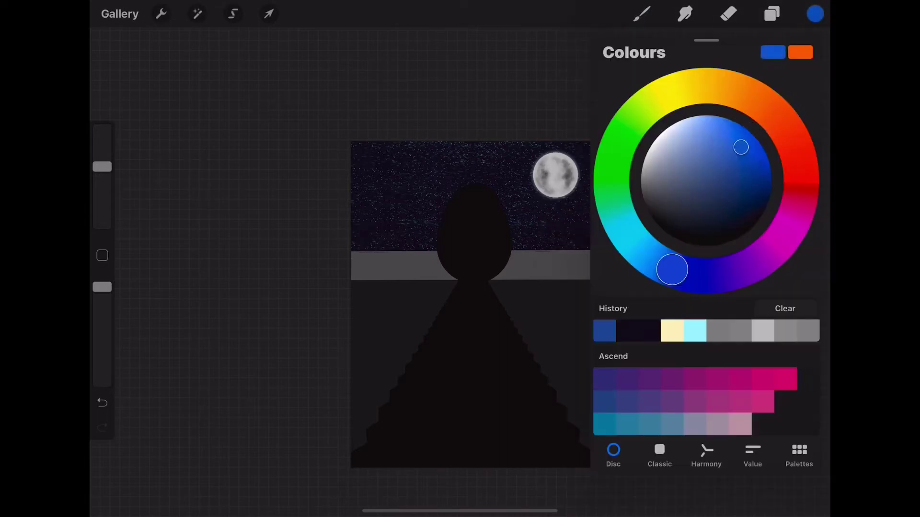
left_click(815, 13)
Select the Airbrushing > Soft Blend brush and enlarge it greatly.
left_click(640, 13)
left_click(559, 225)
left_click(688, 287)
left_click(771, 13)
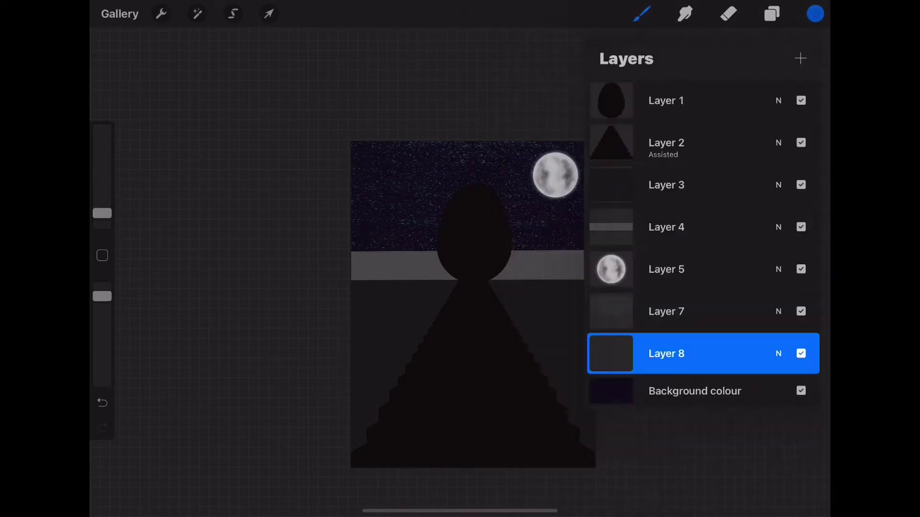
left_click(771, 14)
left_click_drag(102, 213, 102, 173)
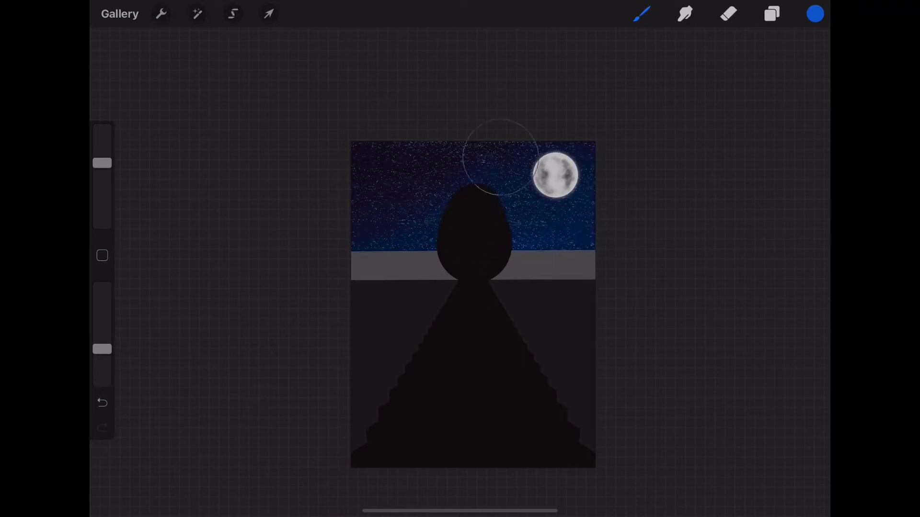
Wash the sky in a lighter blue and add a new empty layer.
left_click(815, 14)
left_click(560, 178)
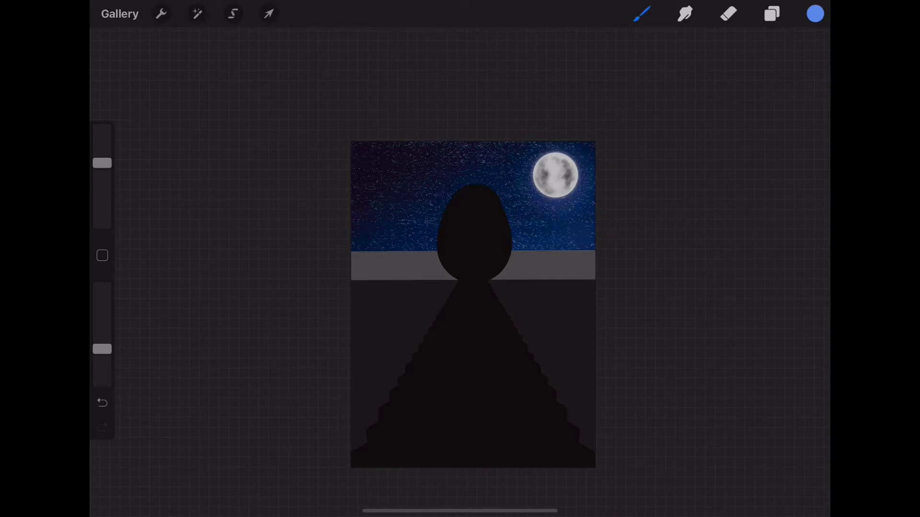
left_click(641, 13)
left_click(772, 14)
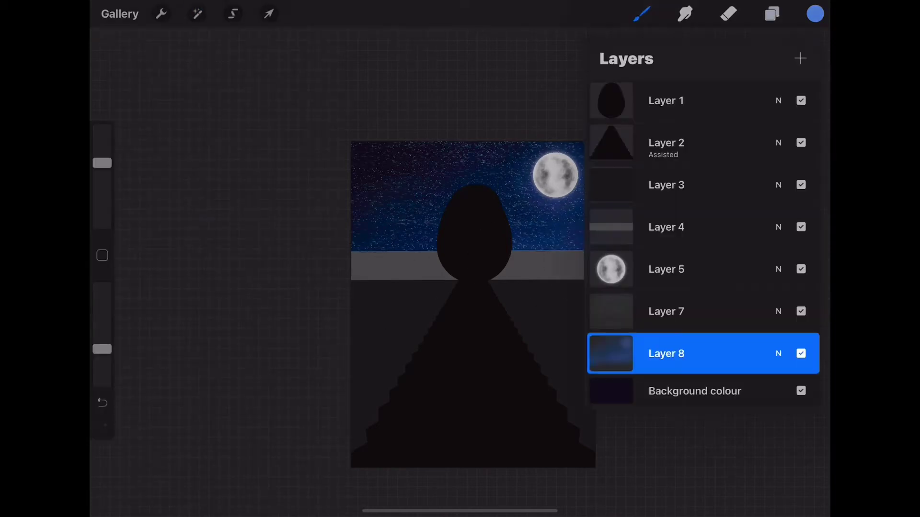
left_click(800, 58)
Move the new layer above the moon and pick a pale blue with a smaller, fainter brush.
left_click_drag(666, 353, 668, 269)
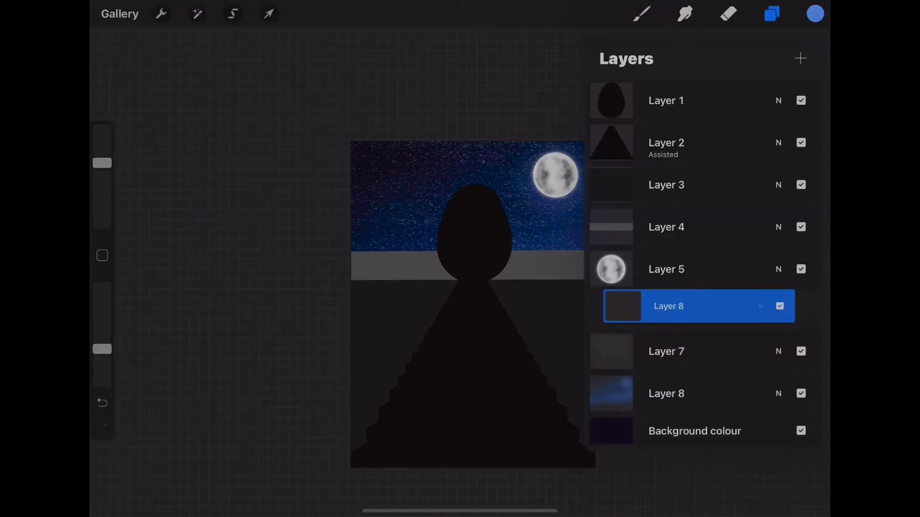
left_click(641, 13)
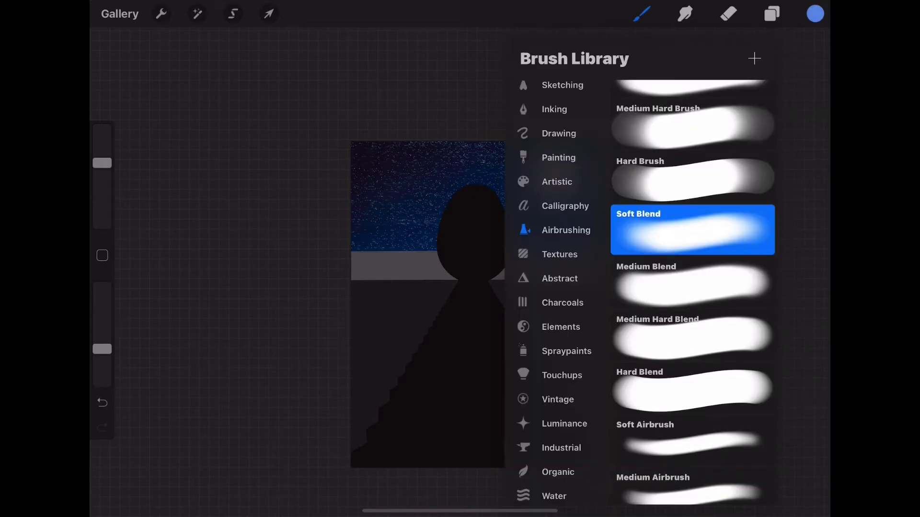
left_click(641, 14)
left_click(815, 14)
left_click_drag(711, 127, 691, 117)
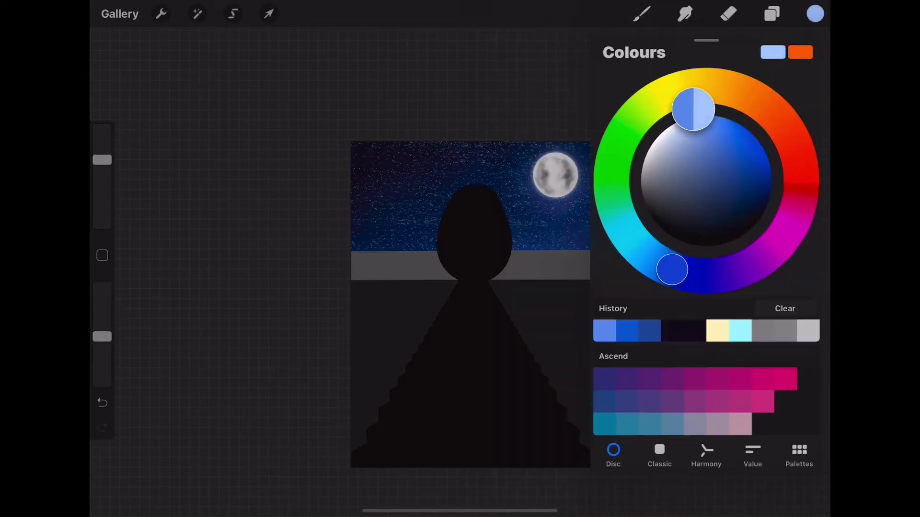
left_click(240, 239)
left_click_drag(102, 160, 102, 171)
mouse_move(102, 337)
left_mouse_down()
mouse_move(102, 361)
mouse_move(102, 333)
left_mouse_up()
mouse_move(556, 187)
left_mouse_down()
mouse_move(575, 229)
mouse_move(503, 258)
left_mouse_up()
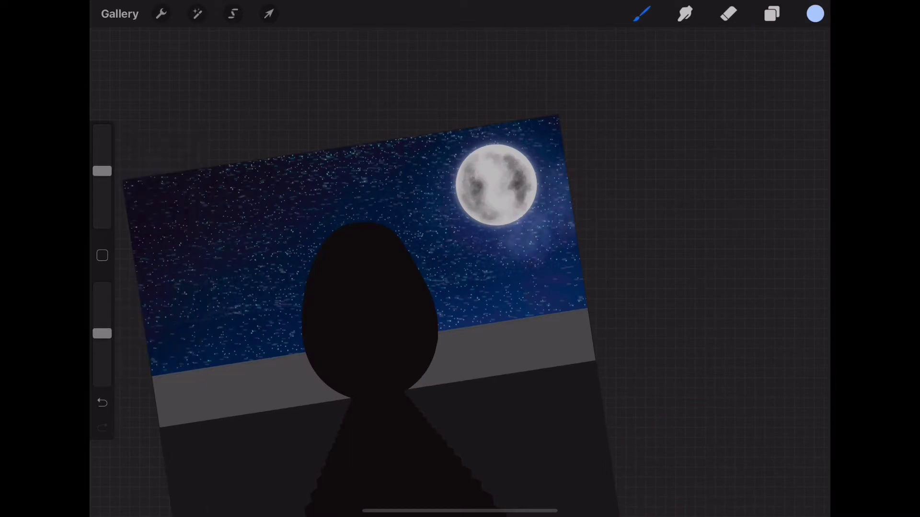
Airbrush a soft pale-blue glow around and below the moon.
left_click_drag(470, 215, 560, 234)
left_click_drag(517, 206, 417, 268)
left_click_drag(556, 192, 551, 263)
left_click_drag(488, 288, 580, 311)
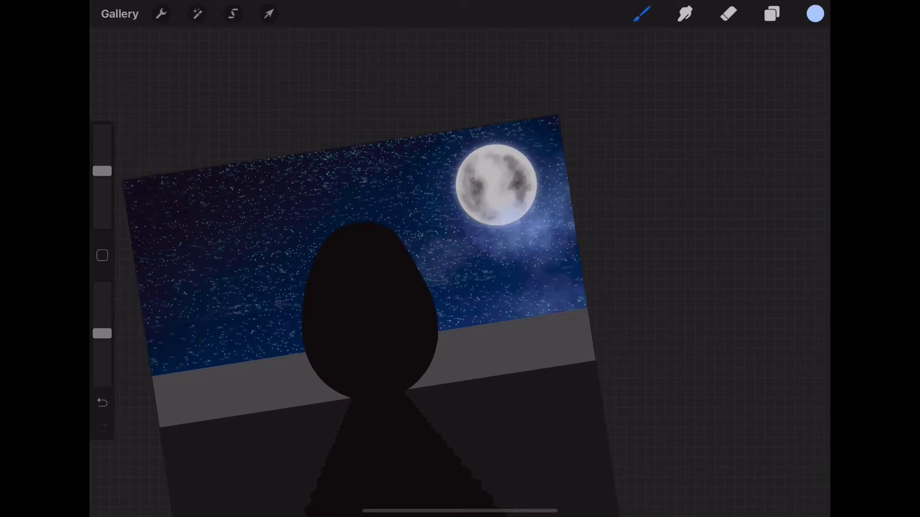
Paint hazy cloud wisps across the left sky sweeping toward the moon.
left_click_drag(102, 333, 102, 289)
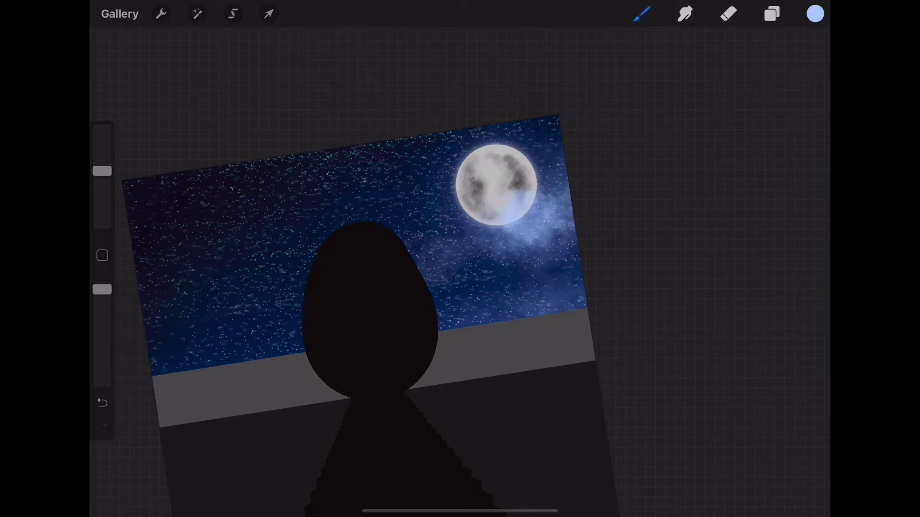
left_click_drag(453, 228, 408, 271)
mouse_move(102, 289)
left_mouse_down()
mouse_move(102, 343)
mouse_move(102, 318)
left_mouse_up()
left_click_drag(144, 201, 288, 220)
left_click_drag(206, 182, 345, 158)
left_click_drag(144, 292, 192, 354)
left_click_drag(139, 249, 306, 288)
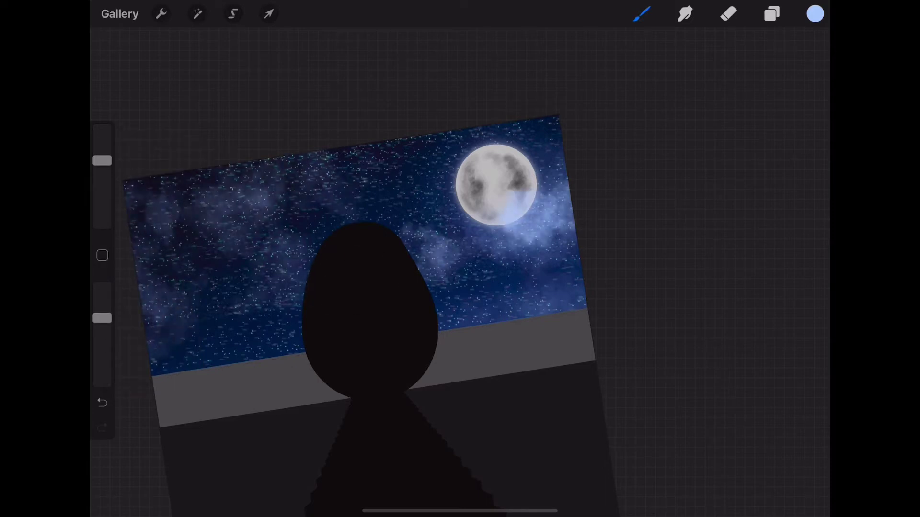
mouse_move(225, 331)
left_mouse_down()
mouse_move(312, 254)
mouse_move(416, 211)
mouse_move(474, 132)
left_mouse_up()
left_click_drag(331, 184, 474, 134)
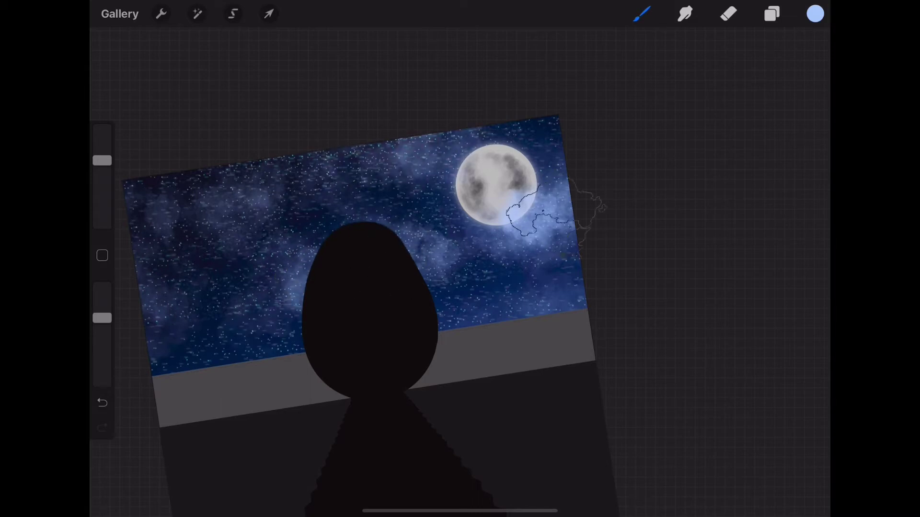
left_click_drag(555, 211, 546, 287)
scroll(440, 288, "down", 3)
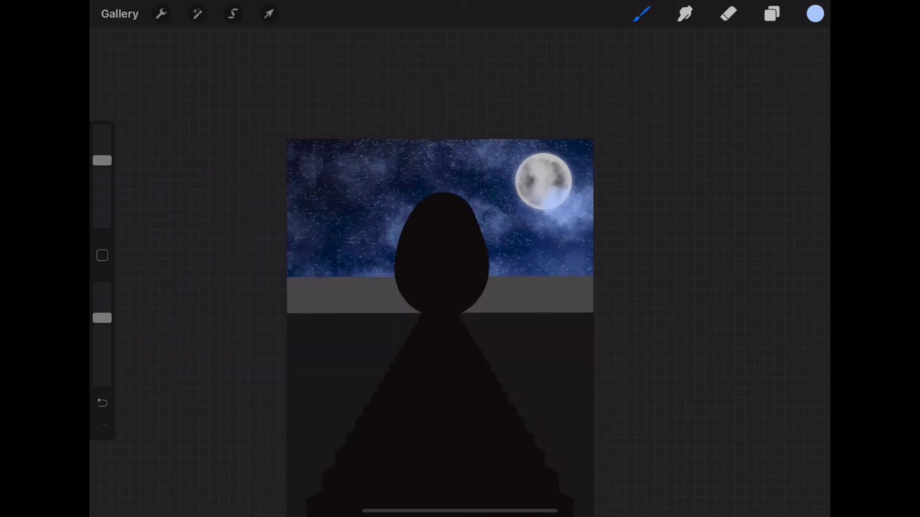
Brighten the clouds below and right of the moon with white.
left_click(772, 14)
left_click(609, 268)
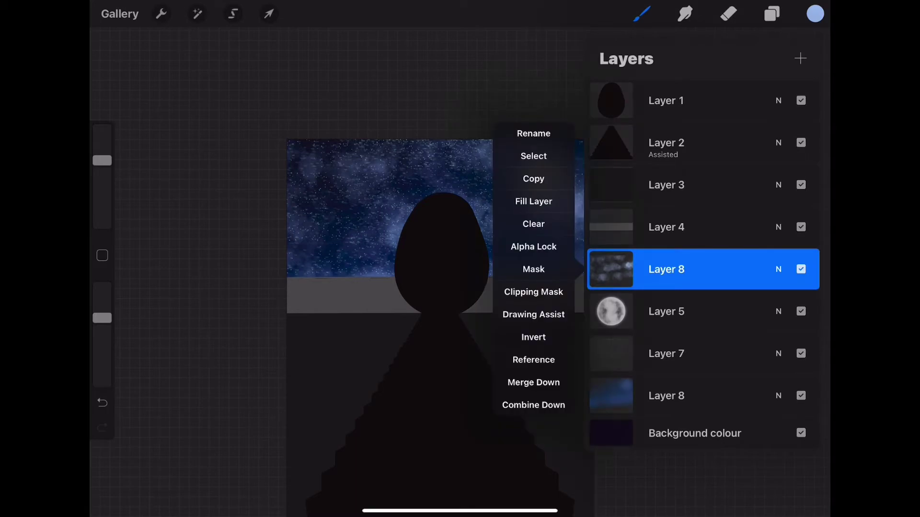
left_click(815, 13)
left_click(749, 328)
left_click(815, 14)
scroll(575, 201, "up", 3)
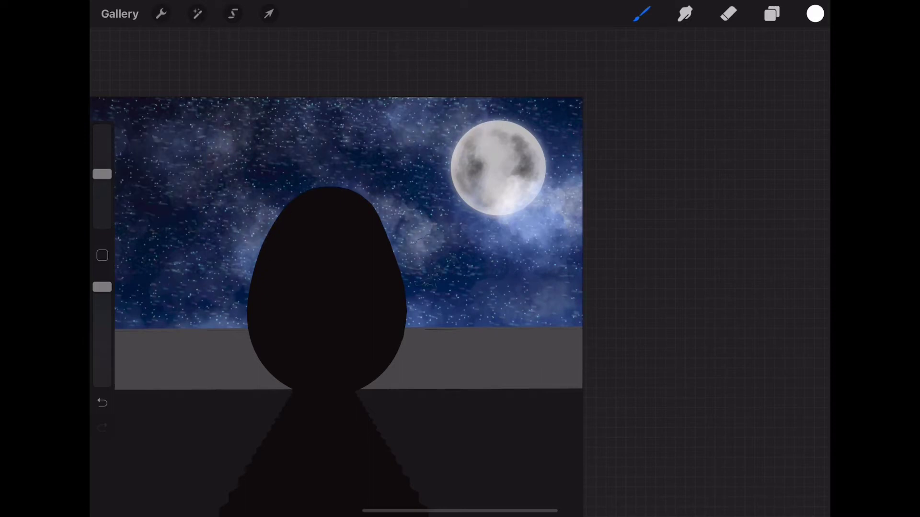
left_click_drag(484, 249, 541, 182)
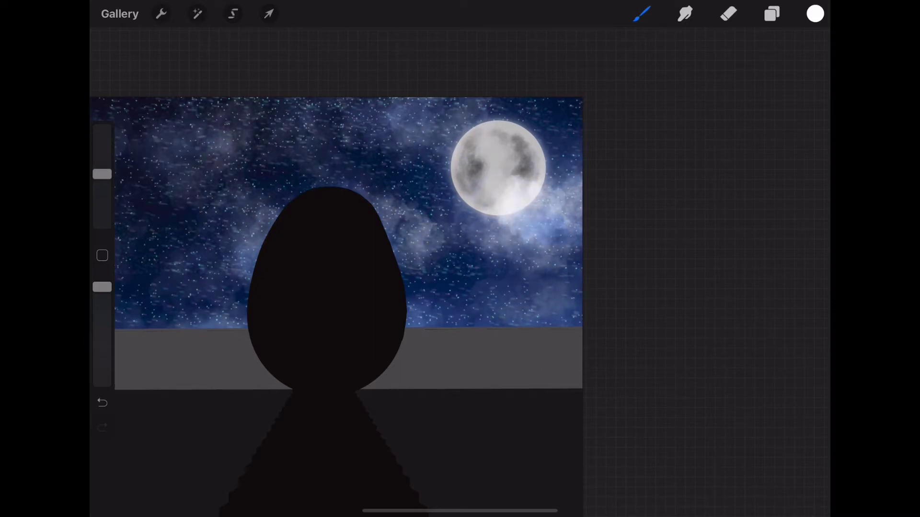
Try Add, Subtract and Darken blend modes, then set the cloud layer to Screen at about 75% opacity.
left_click(772, 14)
left_click(778, 210)
left_click_drag(700, 431, 700, 360)
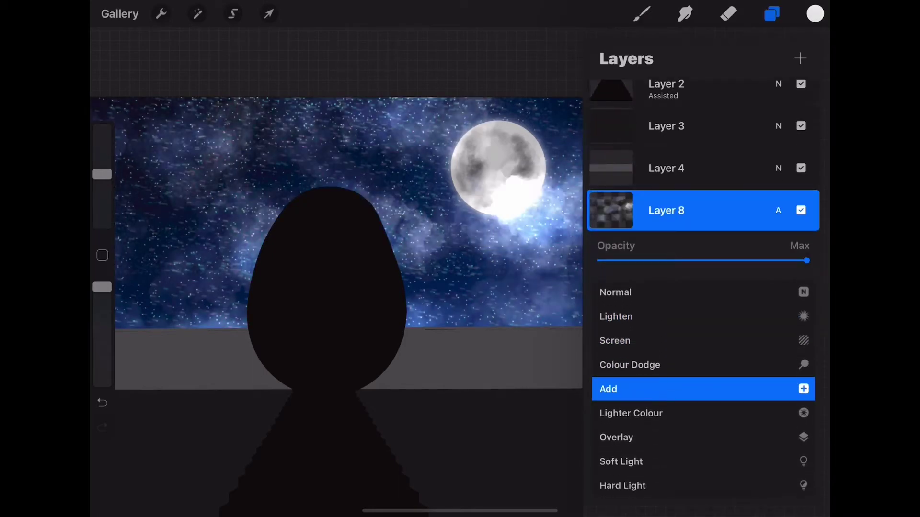
mouse_move(699, 455)
left_mouse_down()
mouse_move(699, 335)
mouse_move(699, 369)
left_mouse_up()
left_click_drag(700, 479, 699, 360)
left_click_drag(699, 297, 700, 488)
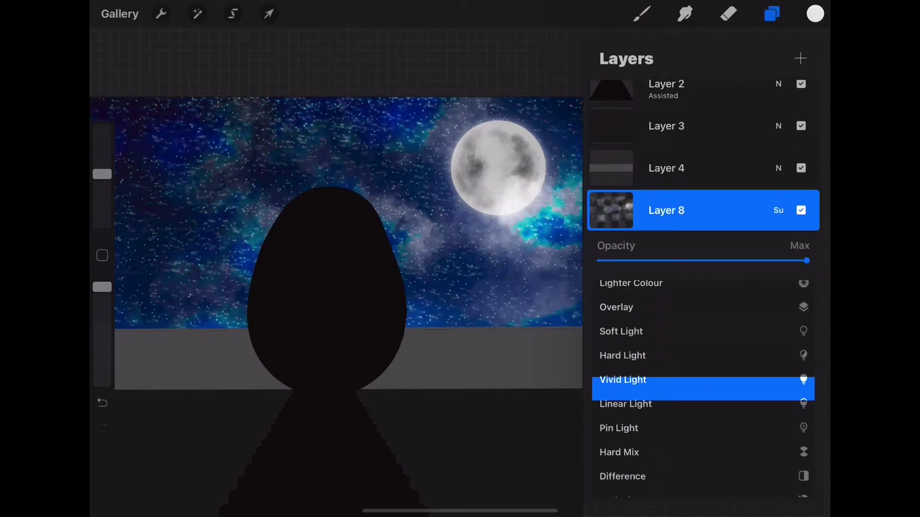
mouse_move(699, 336)
left_mouse_down()
mouse_move(699, 431)
mouse_move(699, 383)
left_mouse_up()
left_click_drag(699, 312, 699, 383)
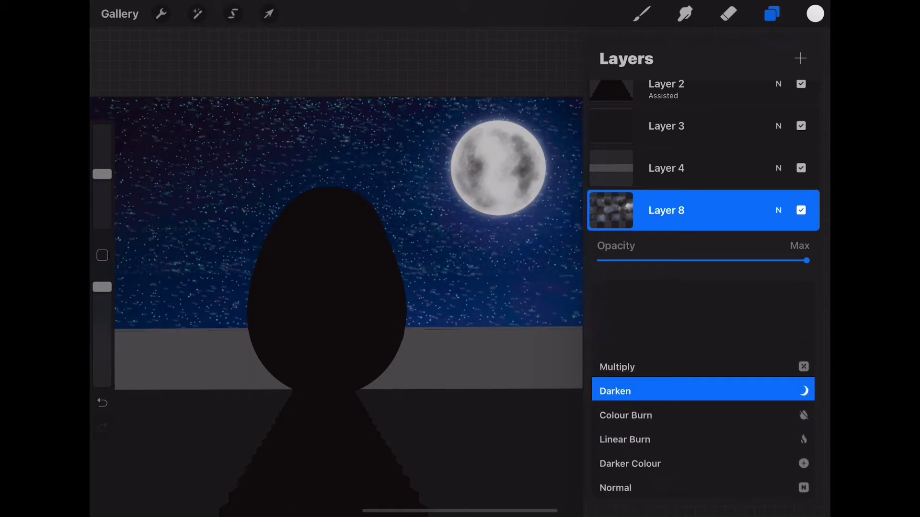
left_click_drag(699, 455, 700, 360)
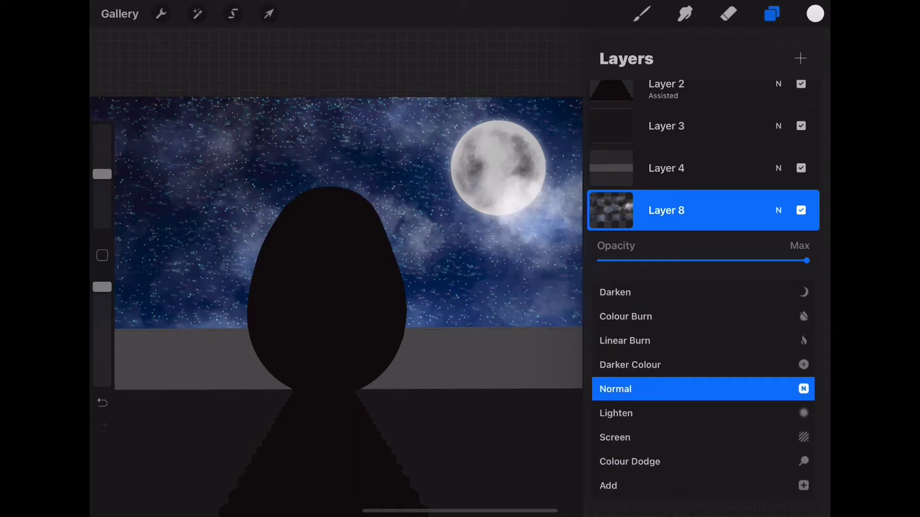
left_click_drag(700, 438, 700, 386)
left_click_drag(806, 260, 752, 260)
left_click(779, 210)
Erase cloud texture at the top and left of the sky with the Elements > Clouds eraser.
left_click(728, 14)
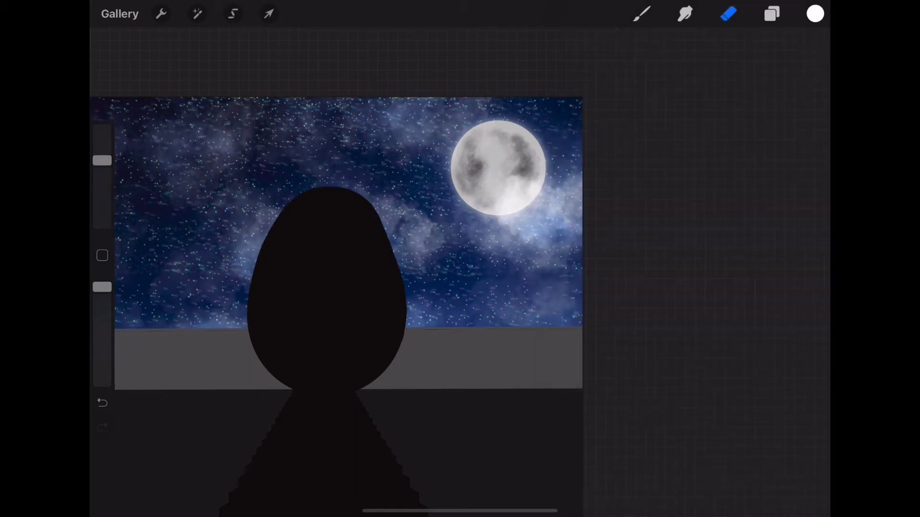
left_click(611, 332)
left_click(738, 475)
left_click(728, 13)
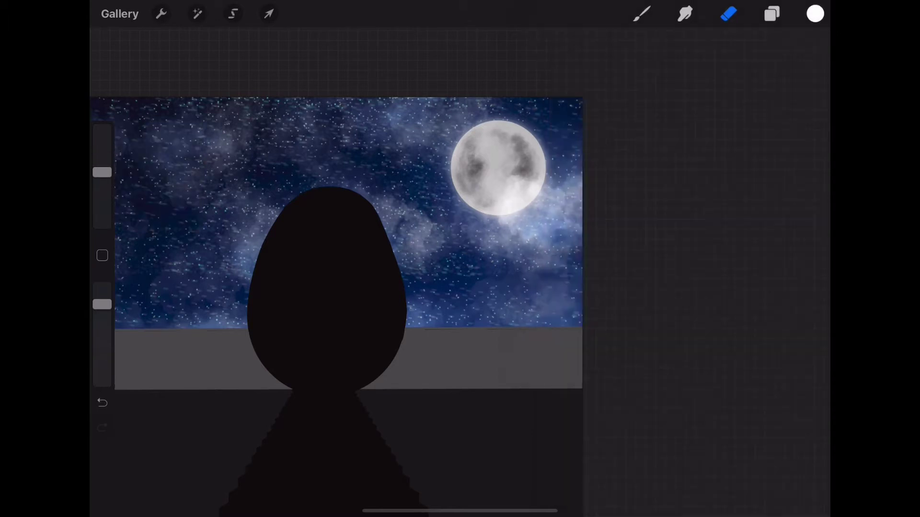
left_click_drag(102, 304, 103, 287)
left_click_drag(102, 172, 102, 188)
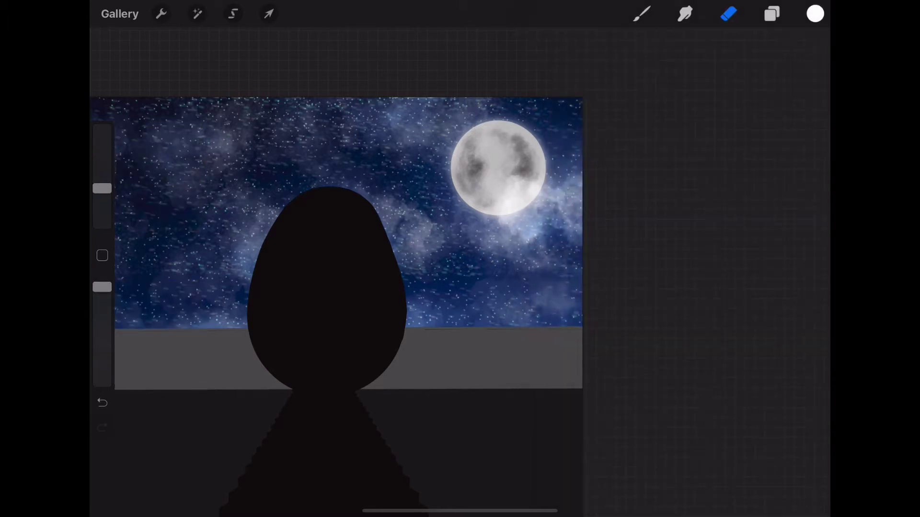
left_click_drag(364, 119, 443, 113)
left_click_drag(237, 107, 168, 160)
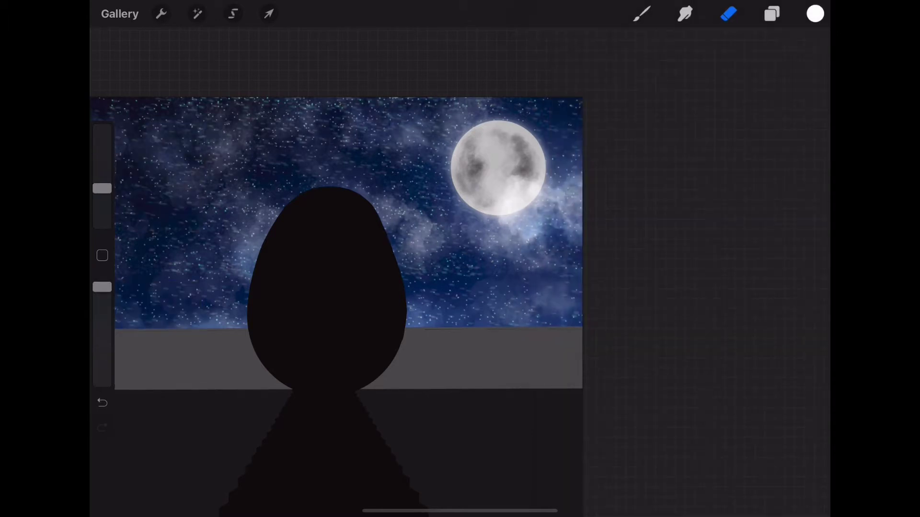
scroll(335, 306, "down", 3)
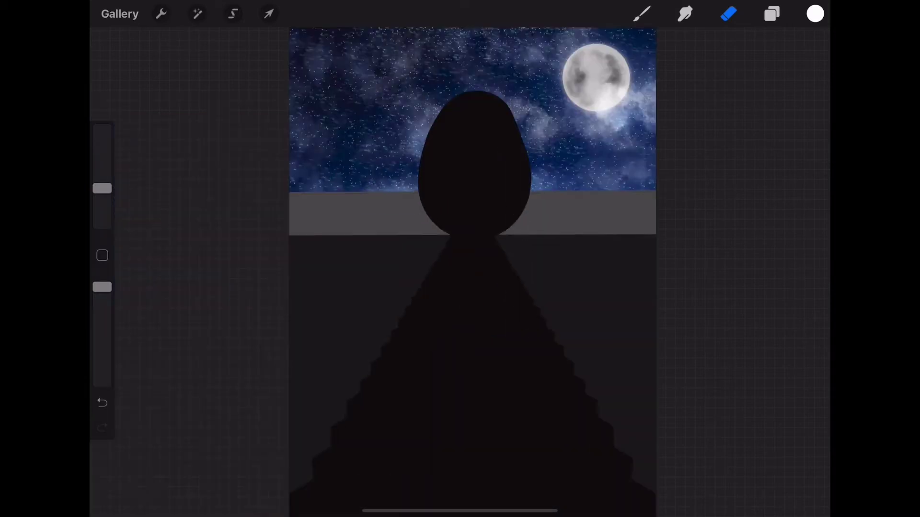
Move the cloud texture layer below the moon layer.
left_click(728, 13)
left_click(772, 13)
left_click(778, 210)
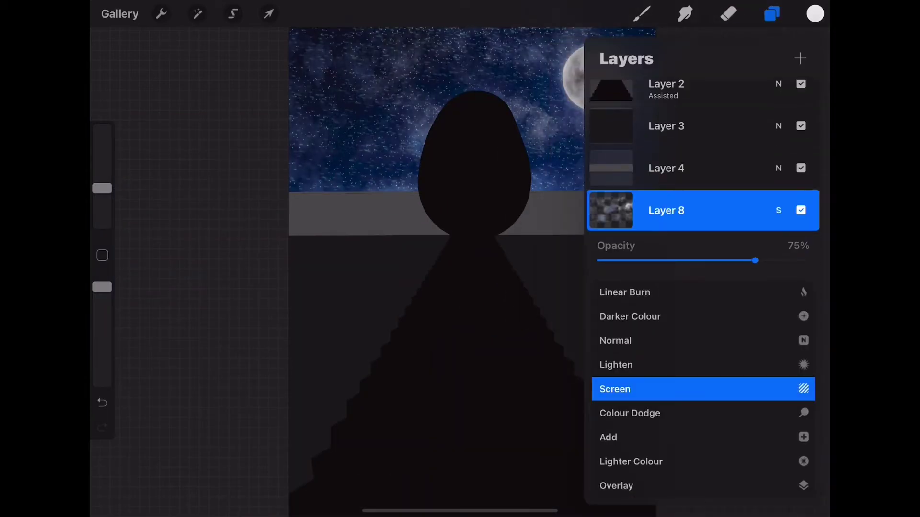
left_click(778, 211)
left_click_drag(666, 267, 689, 307)
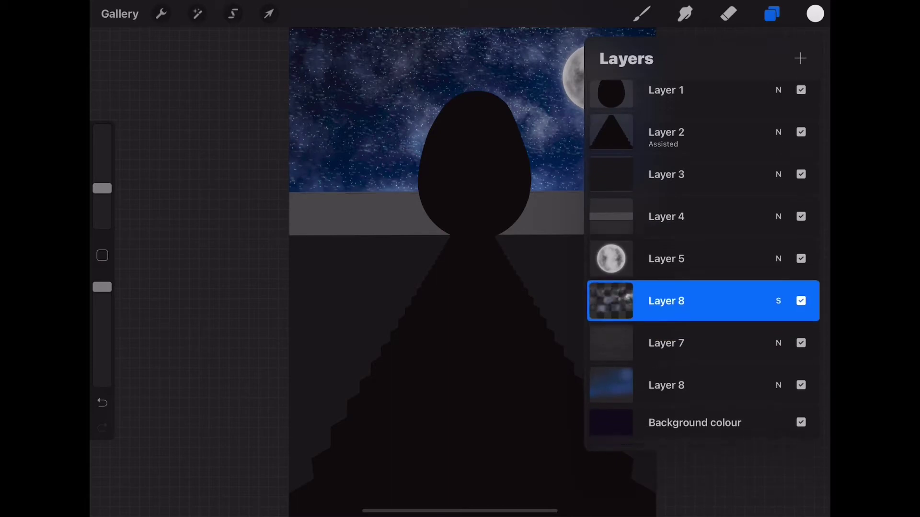
left_click(728, 13)
scroll(534, 254, "down", 5)
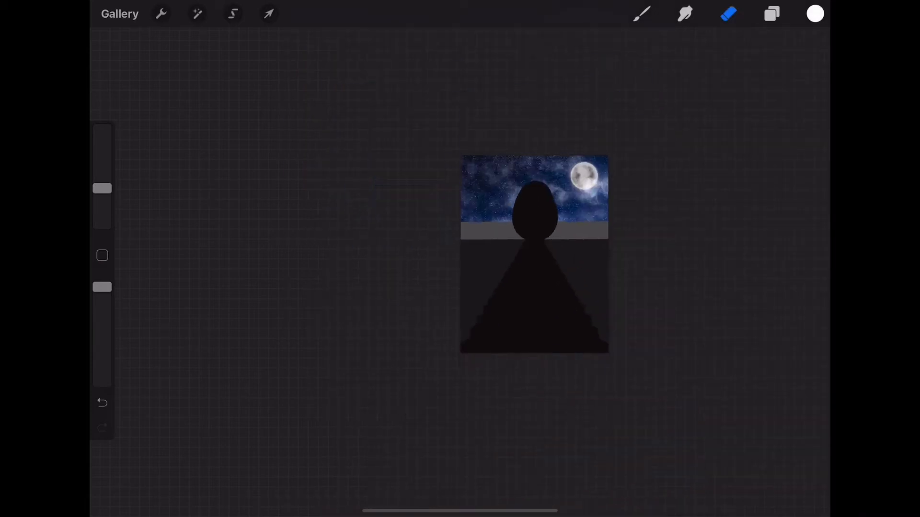
Undo the layer move and paint a faint sampled sky-blue stroke in the upper-left sky.
scroll(535, 254, "up", 5)
left_click(771, 13)
left_click(771, 14)
left_click(335, 68)
left_click(642, 13)
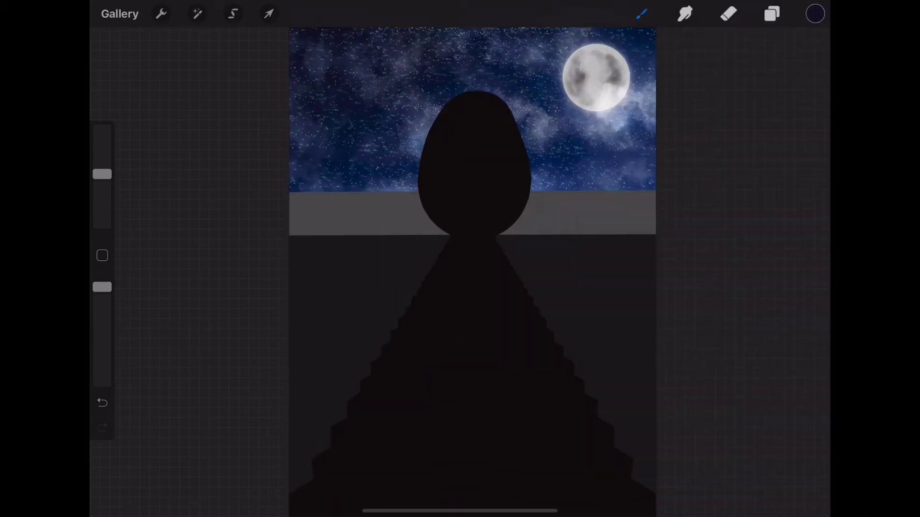
left_click(642, 13)
left_click_drag(102, 287, 102, 358)
left_click(102, 402)
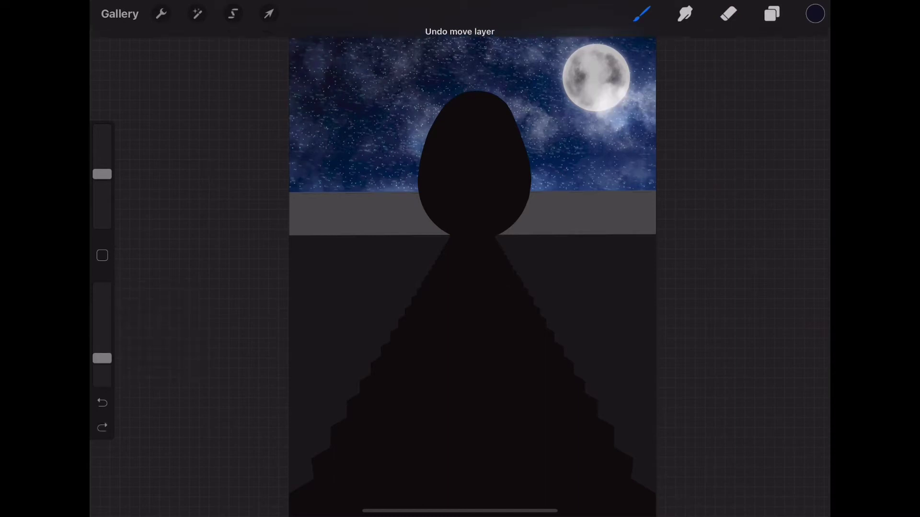
left_click_drag(102, 174, 102, 163)
left_click_drag(288, 82, 340, 110)
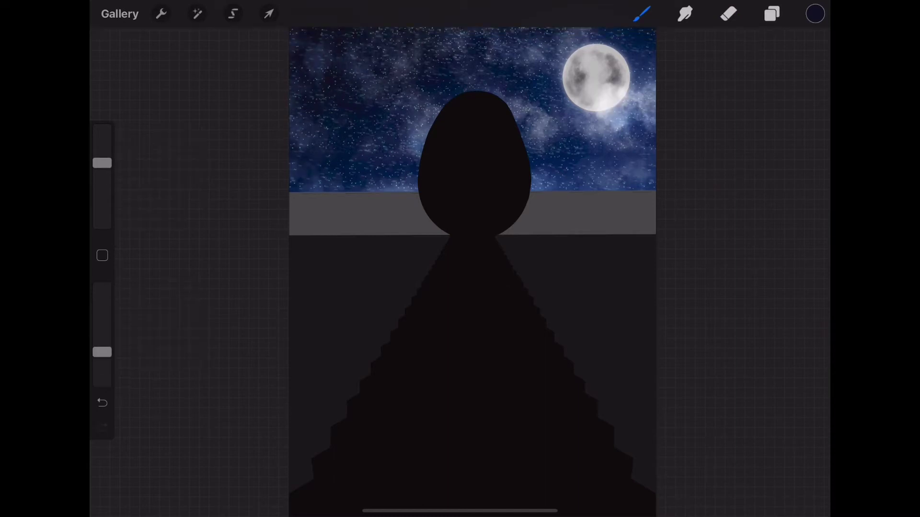
Select Layer 4, the grey ground band.
scroll(473, 272, "down", 3)
scroll(473, 272, "up", 3)
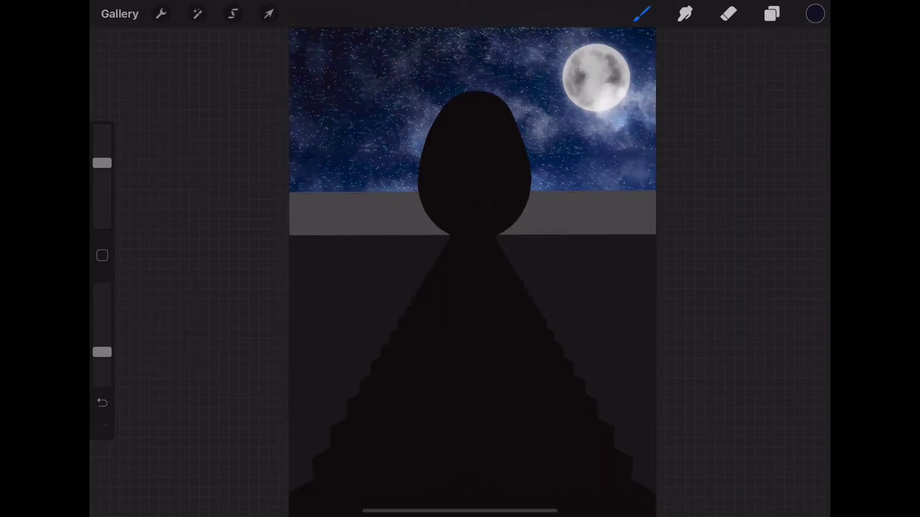
left_click(771, 14)
left_click(666, 227)
left_click(772, 13)
scroll(538, 251, "up", 5)
Draw a straight Calligraphy > Monoline line along the grey band's edge.
left_click(642, 13)
left_click(529, 203)
left_click(677, 187)
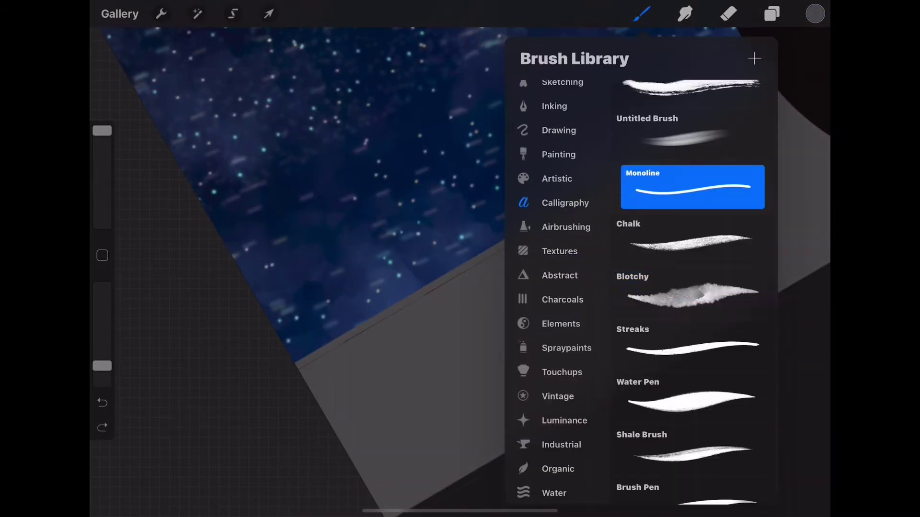
left_click(431, 144)
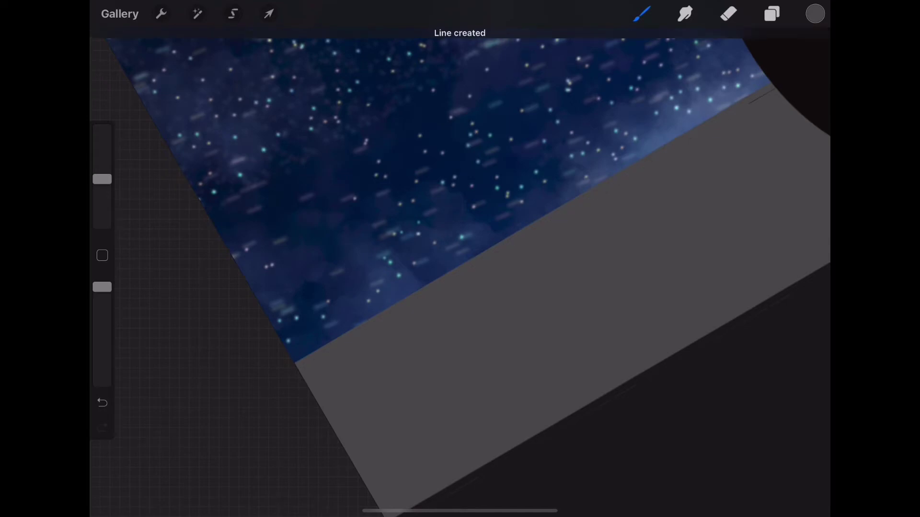
left_click_drag(503, 52, 632, 158)
scroll(460, 259, "down", 5)
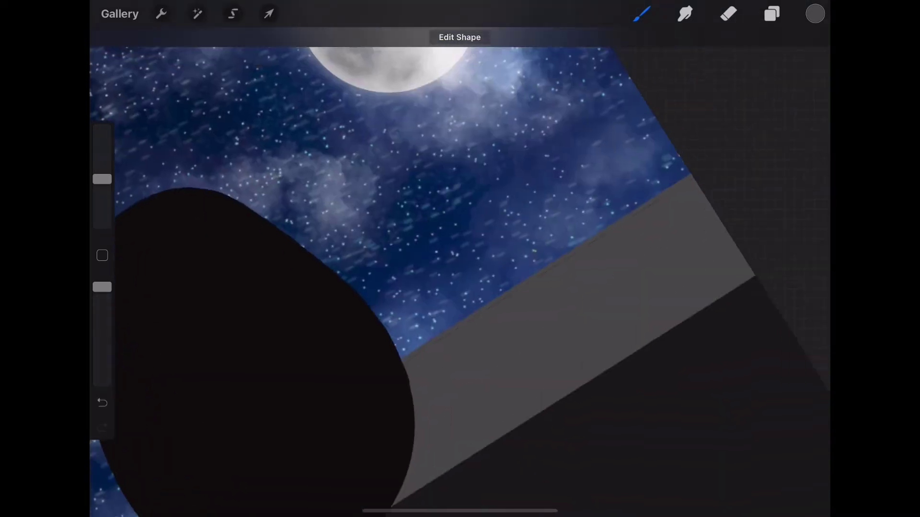
scroll(460, 259, "down", 5)
scroll(460, 258, "up", 5)
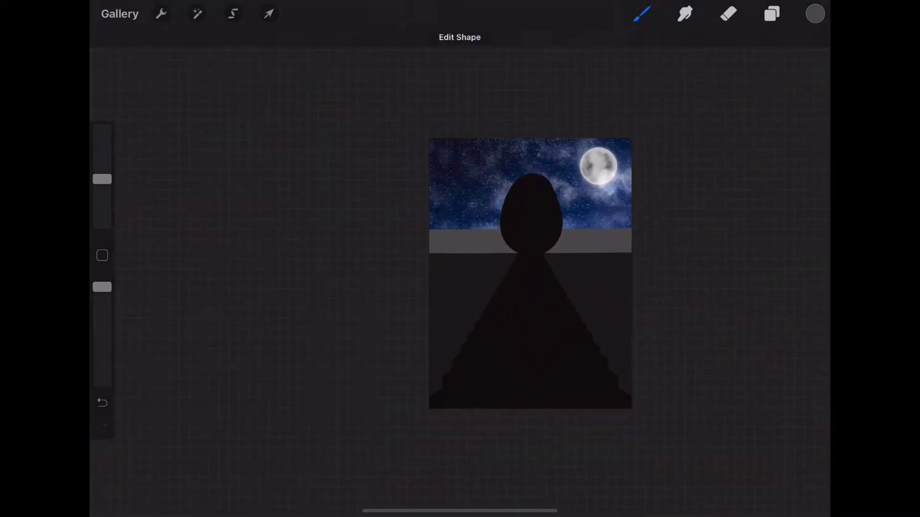
Apply a gentle S-shaped Curves adjustment to Layer 9.
left_click(771, 14)
left_click(161, 14)
left_click(197, 14)
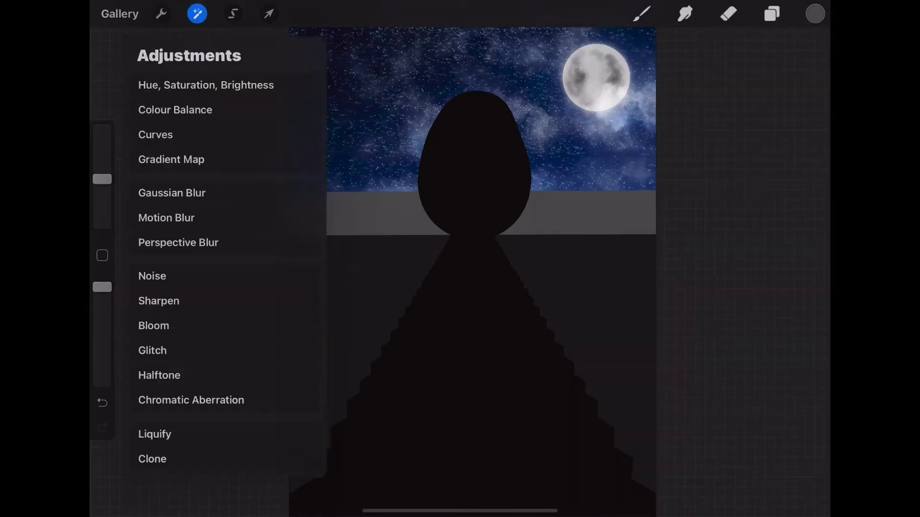
left_click(153, 133)
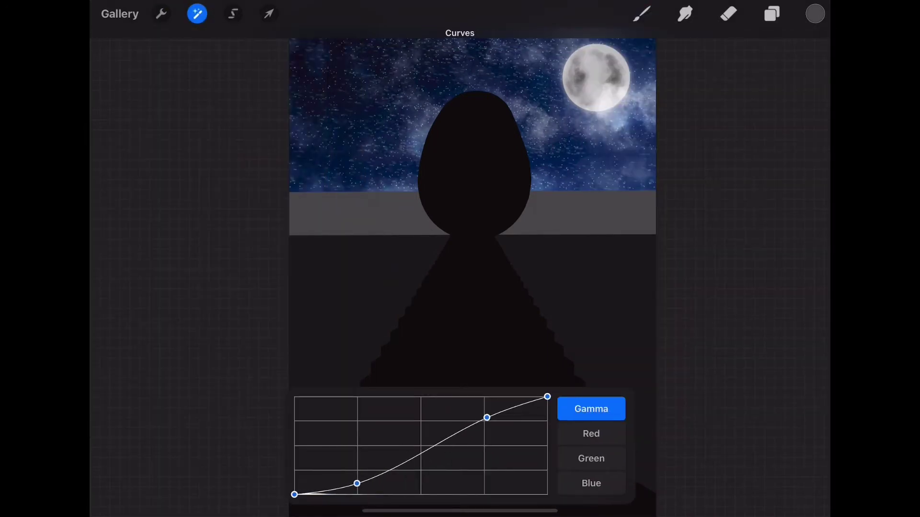
left_click(771, 13)
left_click(675, 394)
left_click(196, 13)
left_click(144, 133)
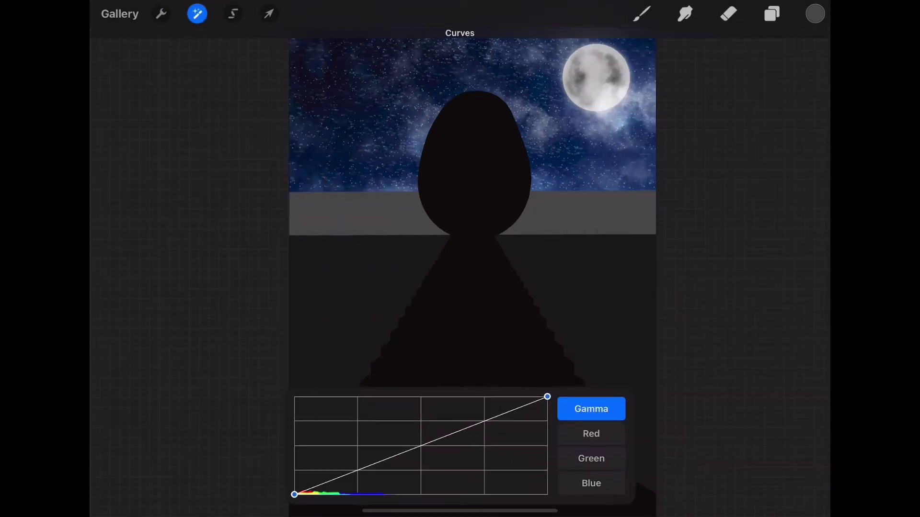
left_click_drag(351, 472, 351, 482)
left_click_drag(494, 416, 495, 412)
left_click(197, 13)
Duplicate the teal egg layer, Gaussian-blur the copy about 6.1%, and make another copy.
left_click(771, 14)
left_click(780, 99)
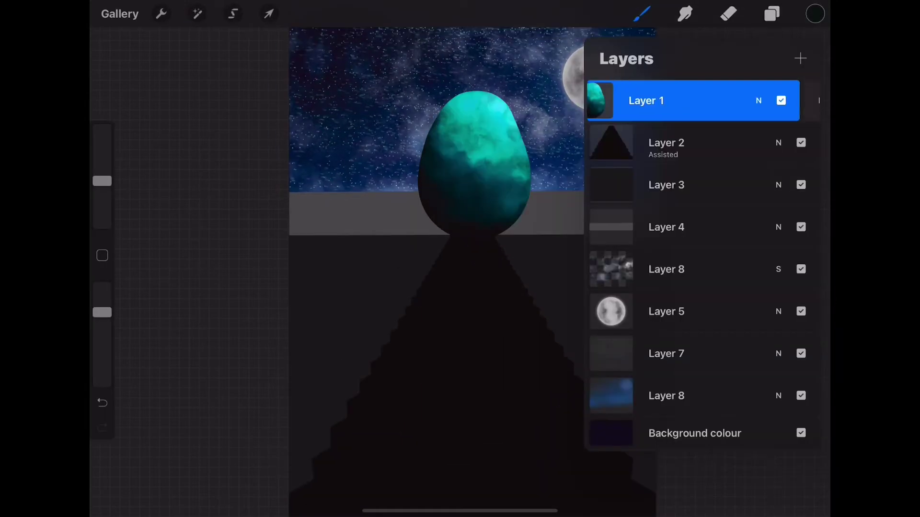
left_click(197, 14)
left_click(172, 193)
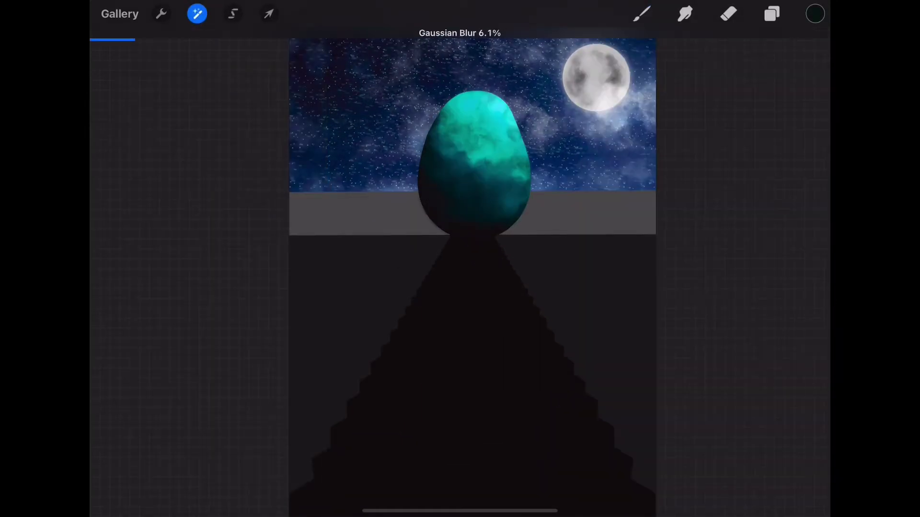
left_click(197, 14)
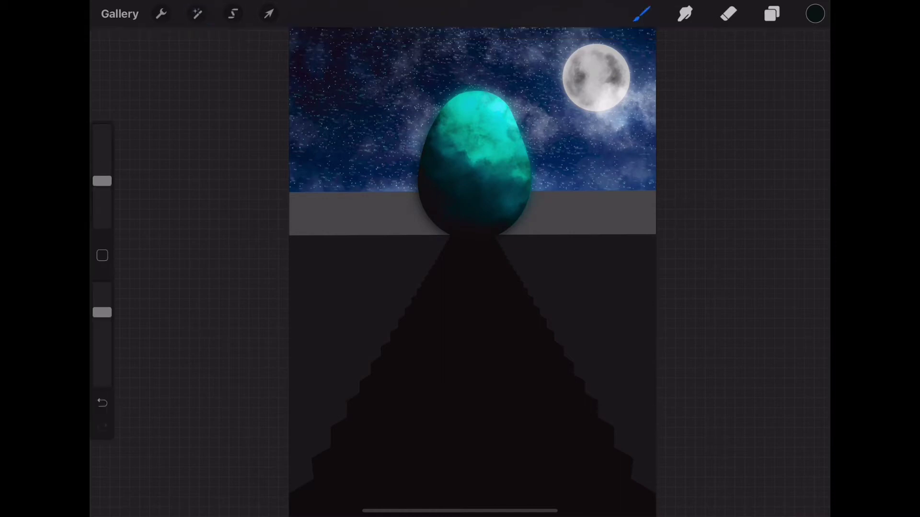
left_click(771, 14)
left_click_drag(718, 141, 623, 142)
Set the lower egg copy layer back to Normal blending and merge the glow layer down.
left_click(754, 141)
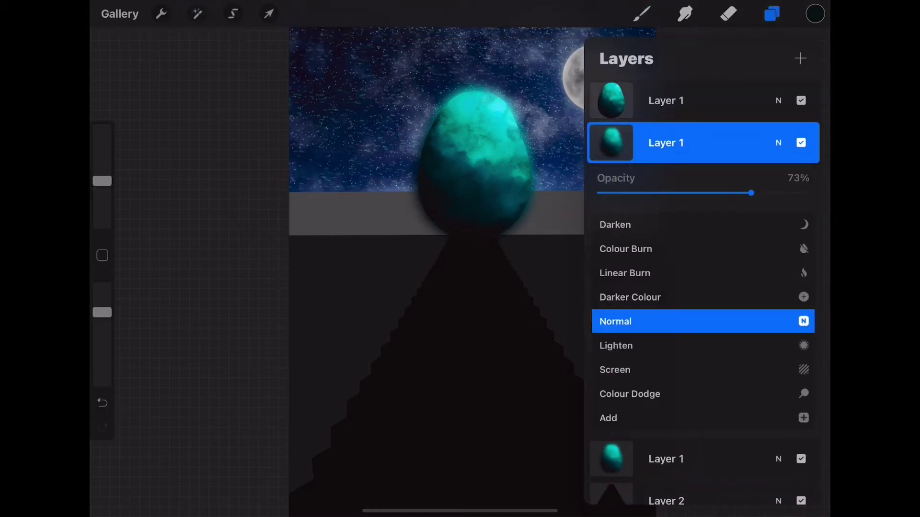
scroll(702, 321, "down", 2)
scroll(703, 321, "down", 2)
scroll(703, 321, "down", 4)
scroll(703, 321, "up", 1)
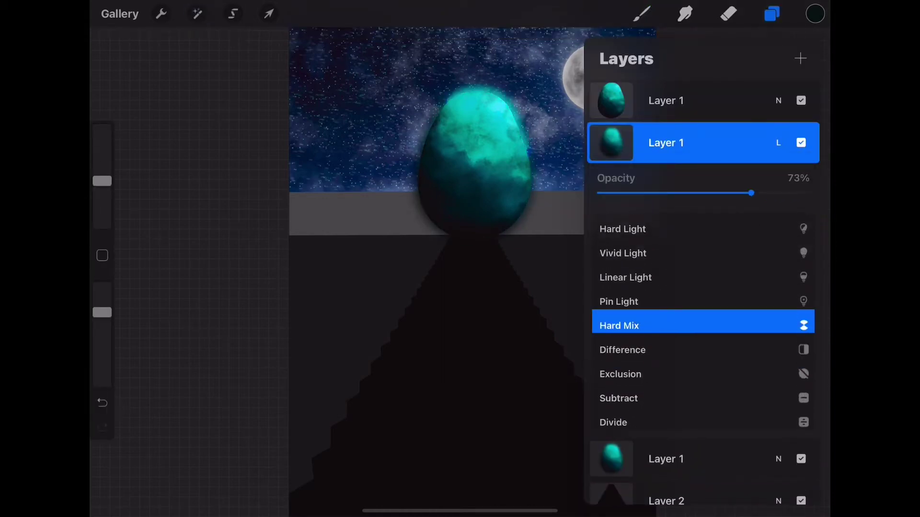
scroll(703, 321, "up", 3)
scroll(702, 320, "up", 2)
left_click(778, 143)
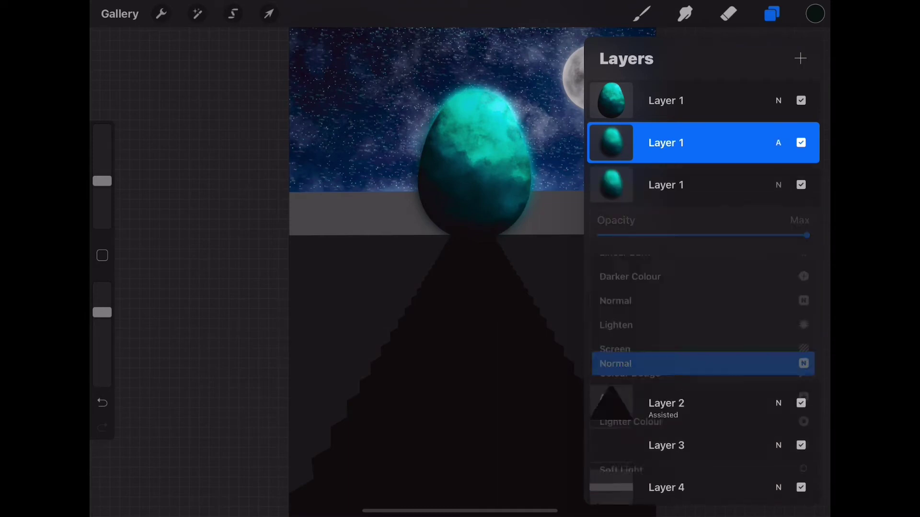
scroll(702, 364, "down", 3)
scroll(702, 364, "up", 1)
scroll(702, 364, "up", 1)
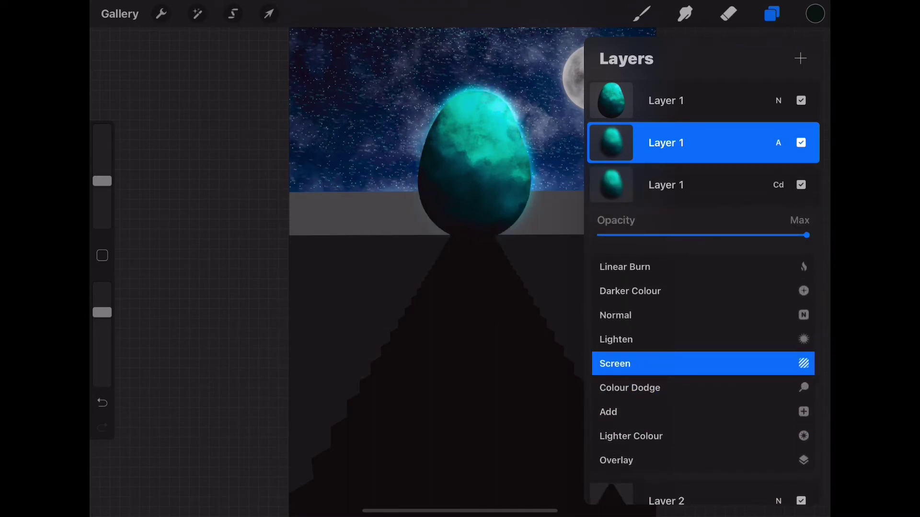
scroll(702, 364, "up", 2)
scroll(703, 364, "down", 1)
scroll(703, 364, "down", 6)
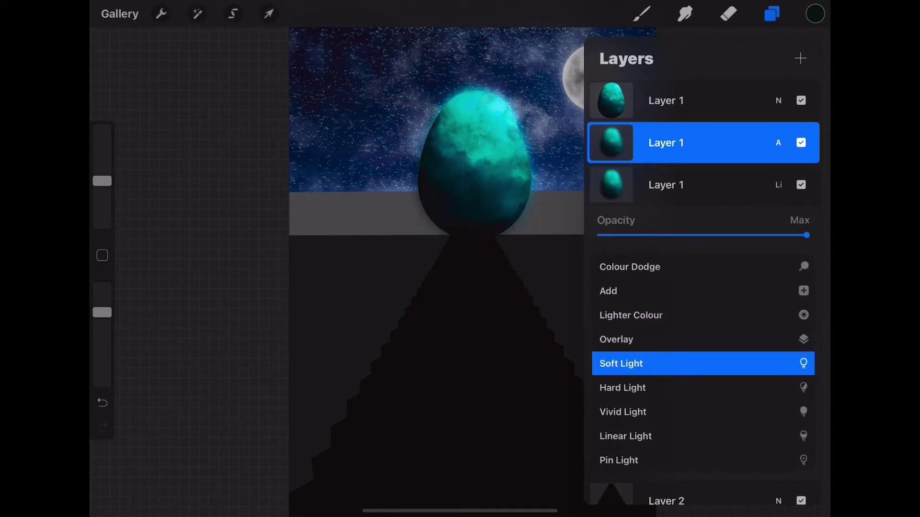
scroll(703, 364, "down", 4)
scroll(702, 364, "down", 8)
scroll(703, 364, "up", 11)
scroll(703, 364, "up", 8)
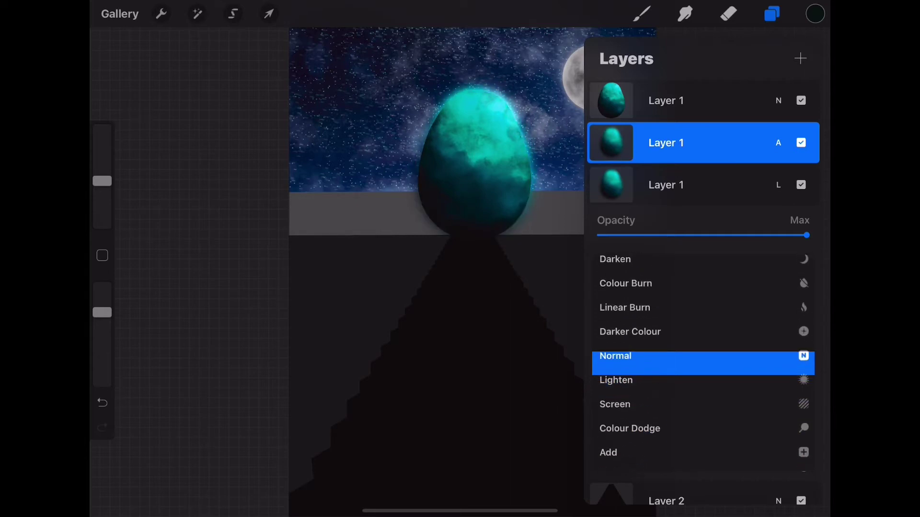
left_click(778, 185)
key("ctrl+e")
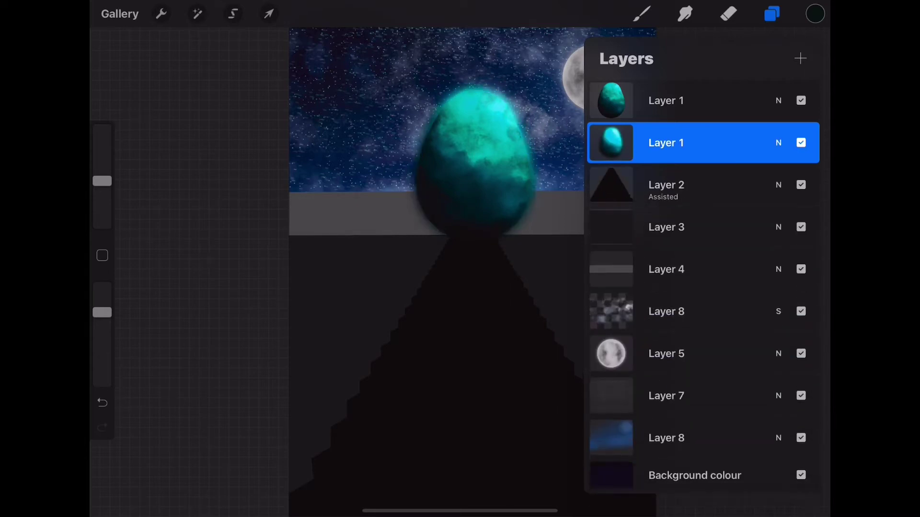
Blend the merged Layer 1 as Lighter Colour to brighten the egg.
left_click(778, 143)
scroll(703, 364, "down", 3)
scroll(703, 364, "down", 1)
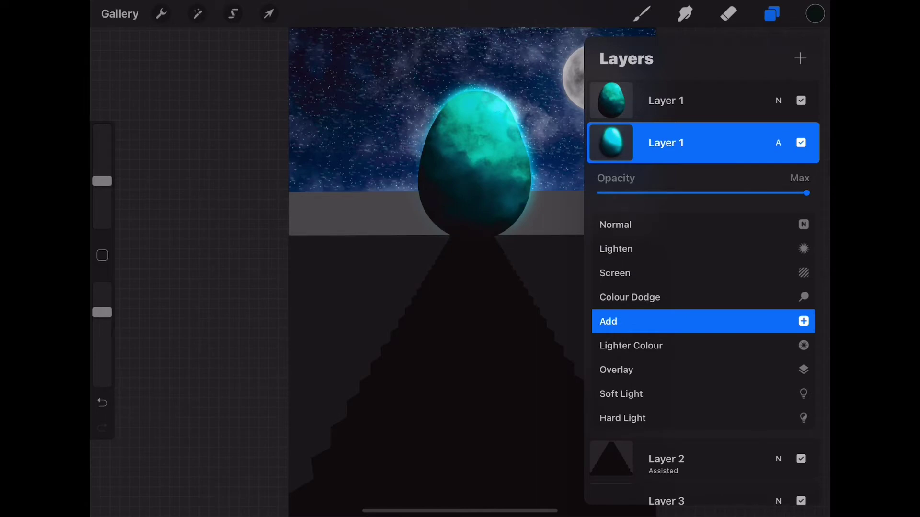
scroll(703, 364, "down", 1)
left_click(778, 142)
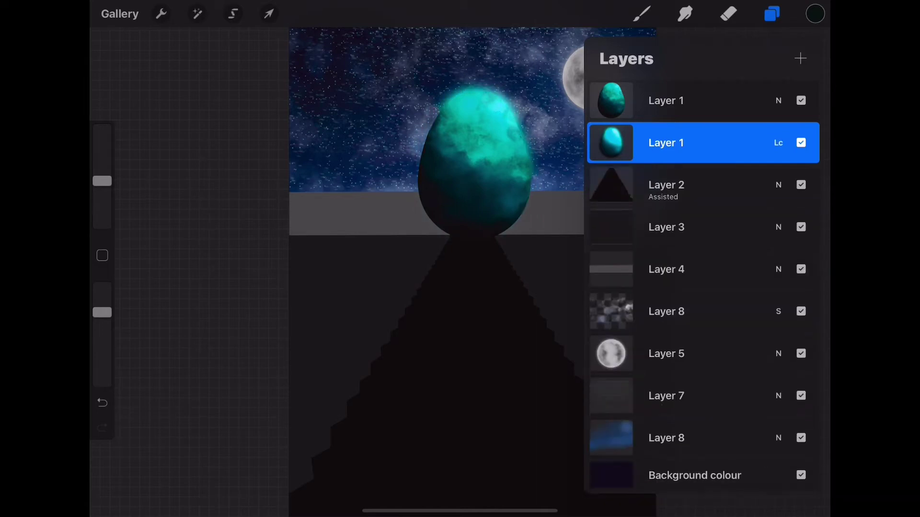
left_click(771, 13)
left_click(642, 14)
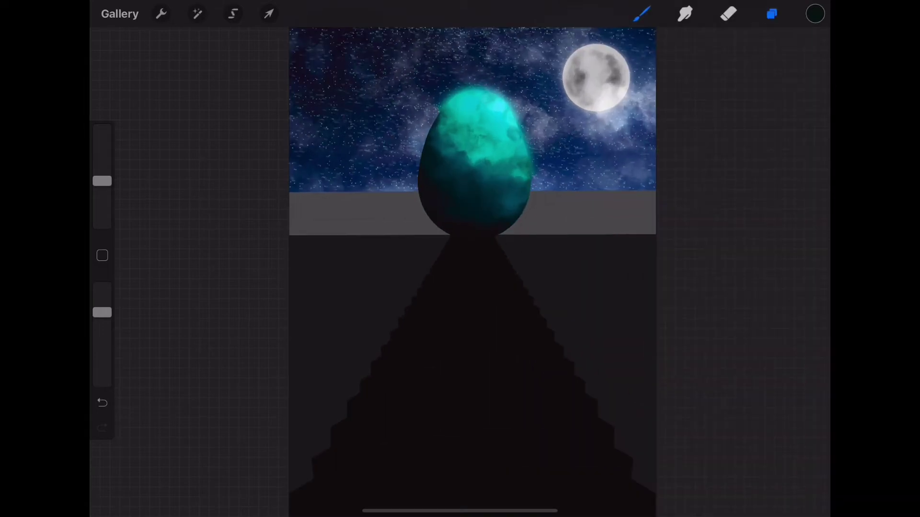
Undo the last selection and select a thin slanted strip along an upper stair step.
left_click(771, 13)
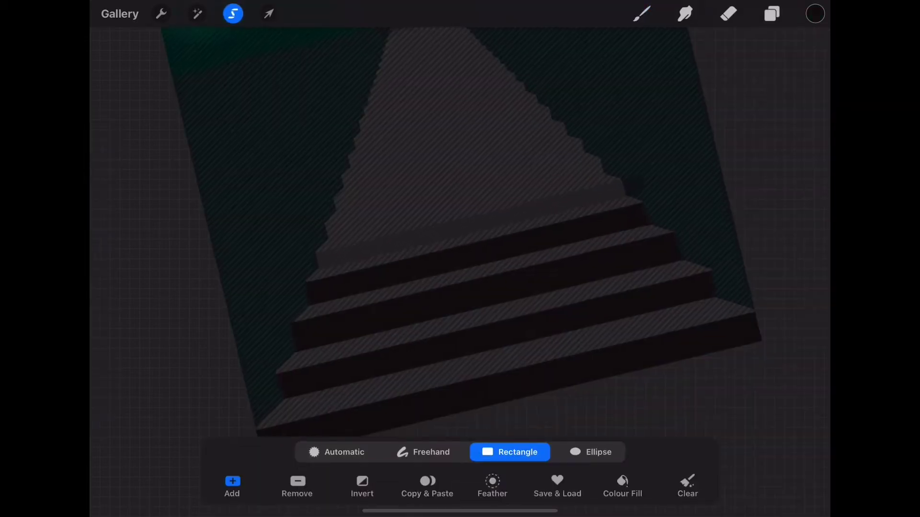
left_click(641, 14)
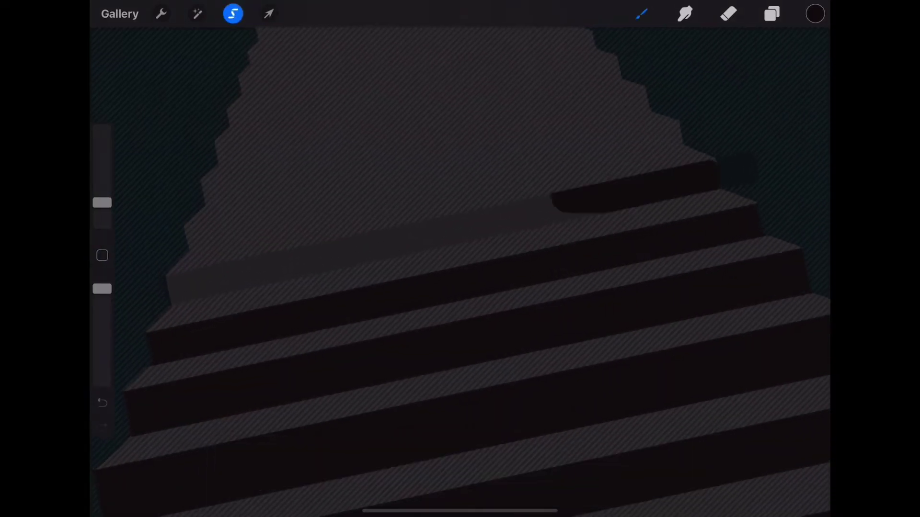
key("ctrl+z")
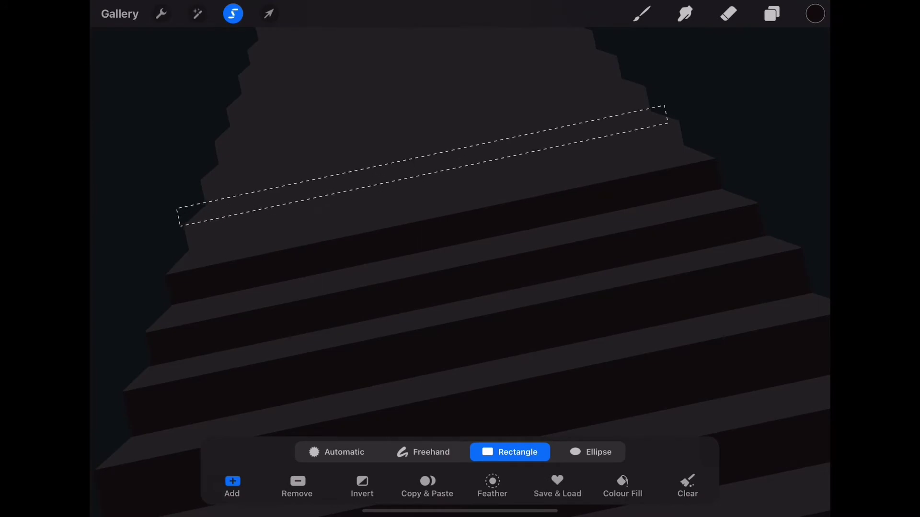
left_click_drag(197, 182, 666, 101)
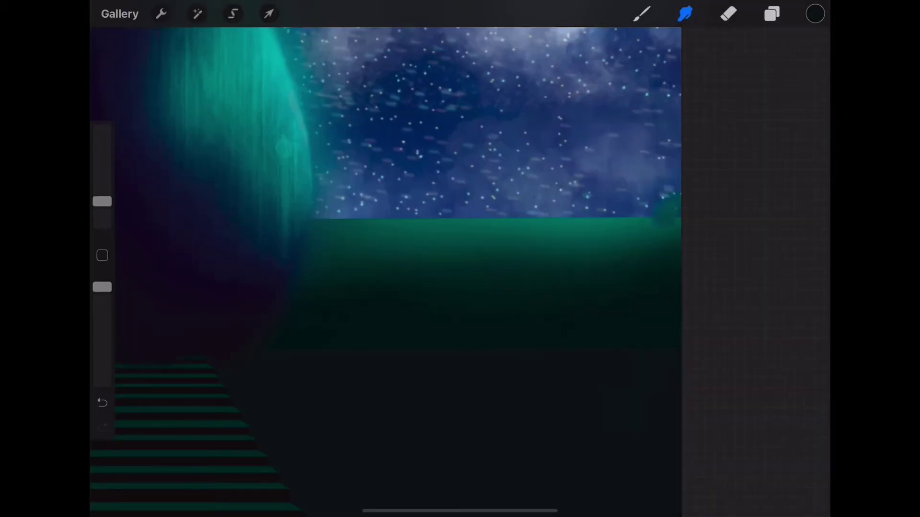
Undo the stray green mark and rectangle-select the strip along the horizon.
key("ctrl+z")
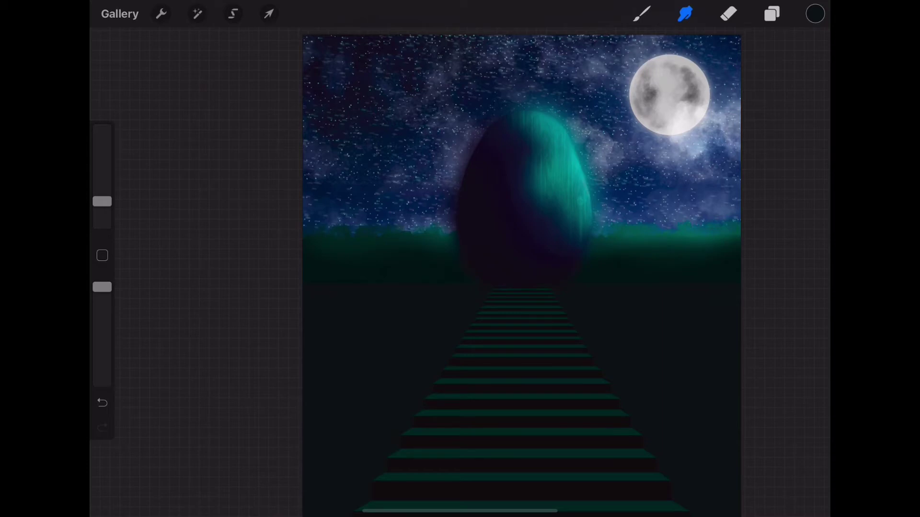
left_click(233, 13)
left_click_drag(291, 248, 477, 249)
Apply a layer Gaussian Blur of about 8.6% to the grassy horizon.
left_click(161, 14)
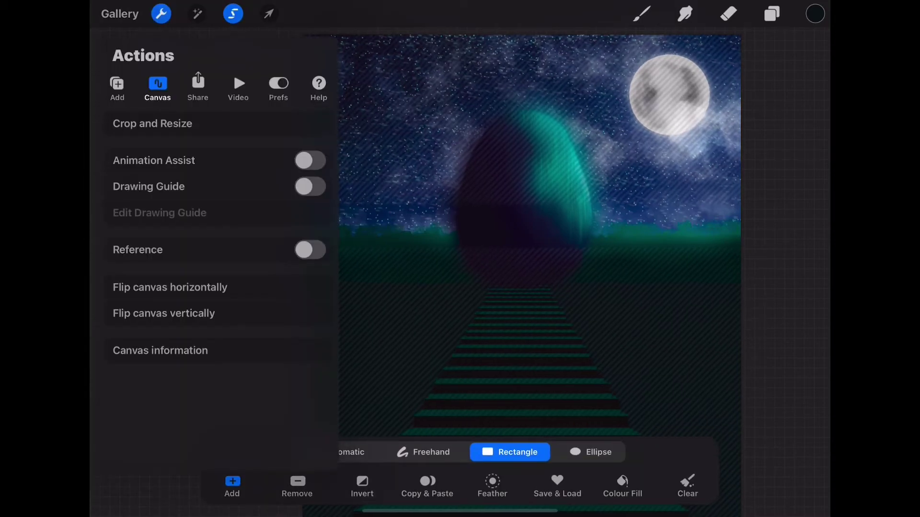
left_click(197, 13)
left_click(134, 191)
left_click(119, 214)
mouse_move(431, 239)
left_mouse_down()
mouse_move(479, 239)
mouse_move(467, 240)
left_mouse_up()
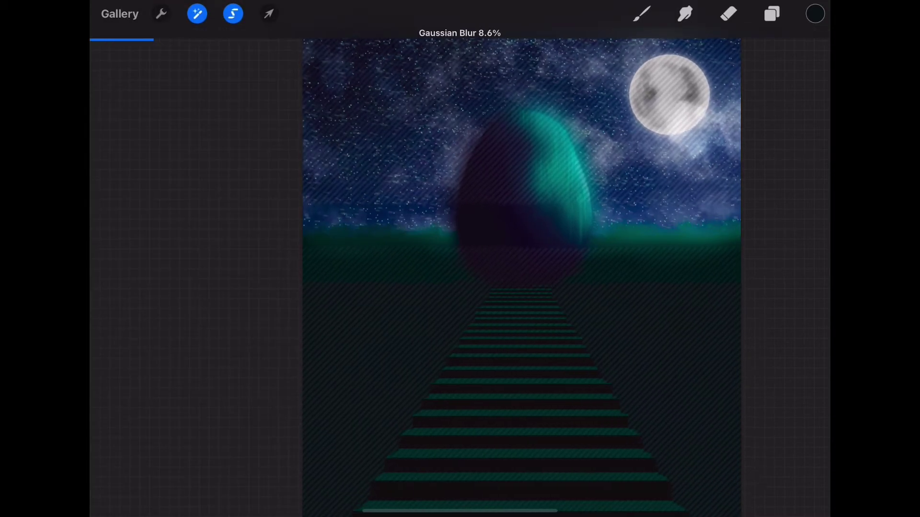
left_click(685, 14)
scroll(473, 268, "down", 2)
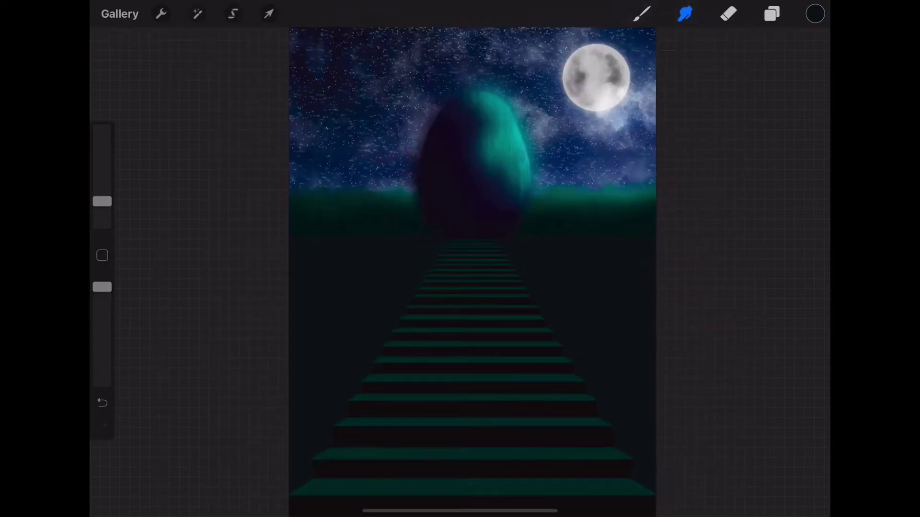
Add a new layer clipped to the horizon layer.
left_click(771, 14)
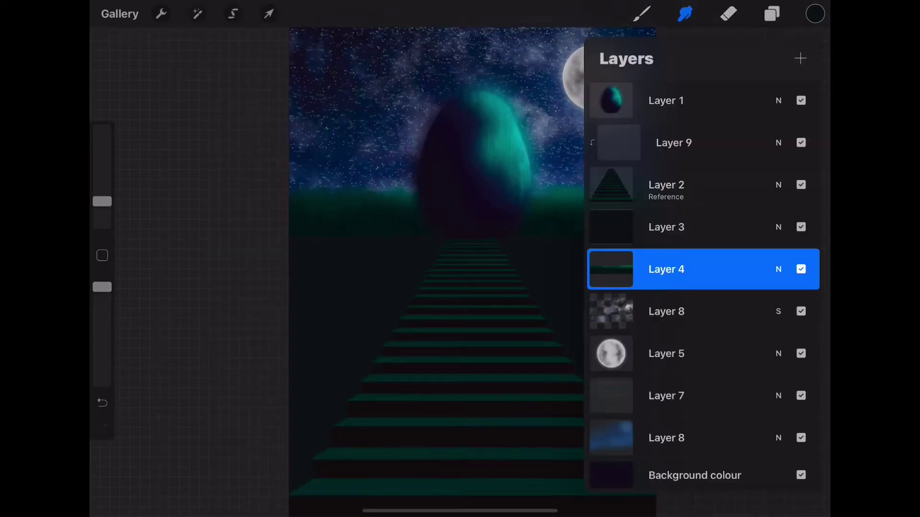
left_click(799, 58)
left_click(667, 269)
left_click(431, 335)
left_click(771, 14)
Set up a white Clay brush with lowered opacity and slightly larger size.
left_click(596, 77)
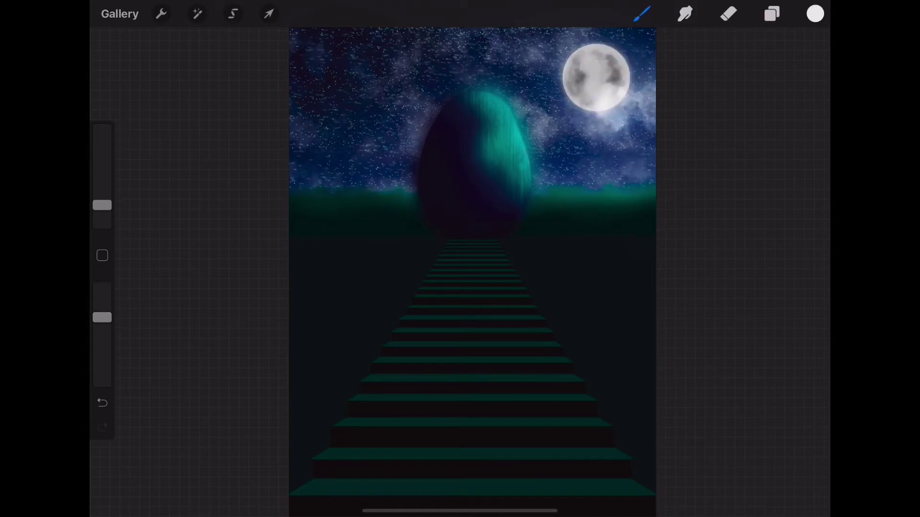
scroll(472, 269, "up", 2)
left_click(642, 14)
scroll(690, 288, "down", 3)
scroll(689, 288, "down", 3)
left_click(689, 379)
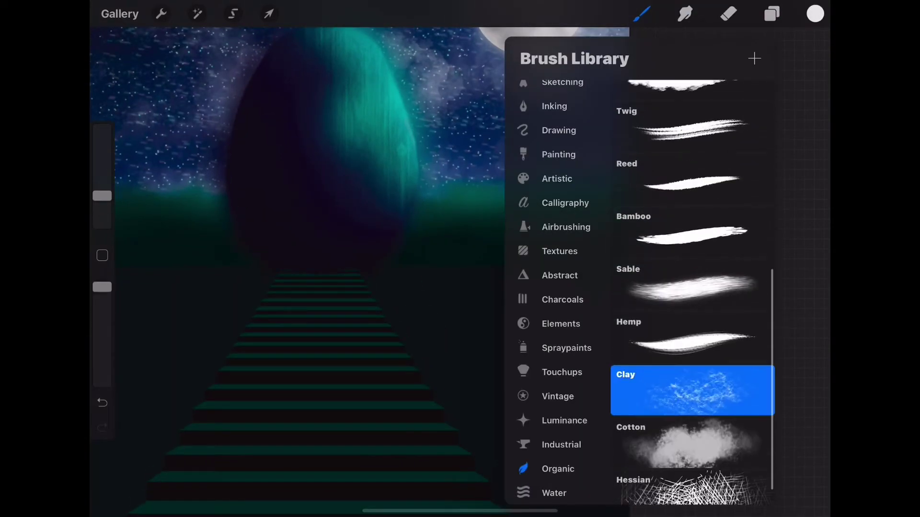
scroll(336, 268, "up", 2)
left_click_drag(102, 287, 102, 365)
left_click_drag(102, 196, 102, 190)
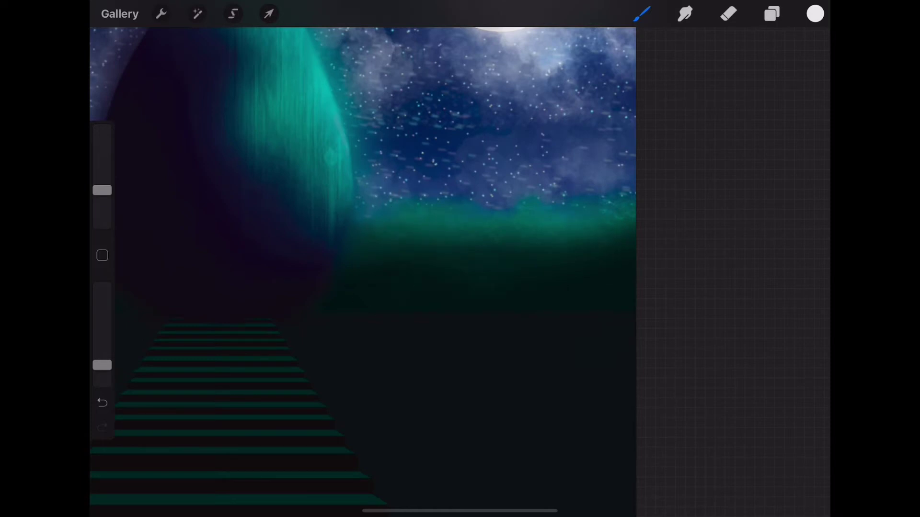
Sample dark green from the grass and light grey from the moon, with opacity near 8%.
left_click_drag(364, 264, 633, 297)
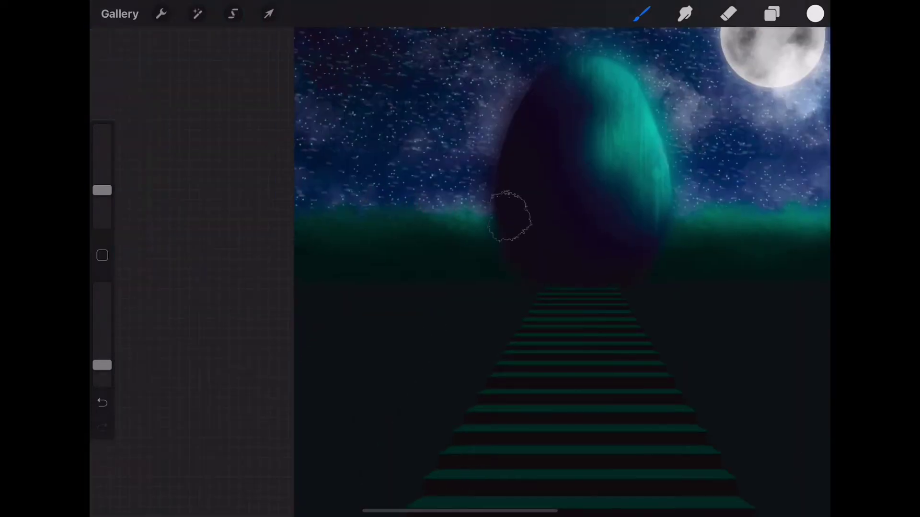
left_click(437, 222)
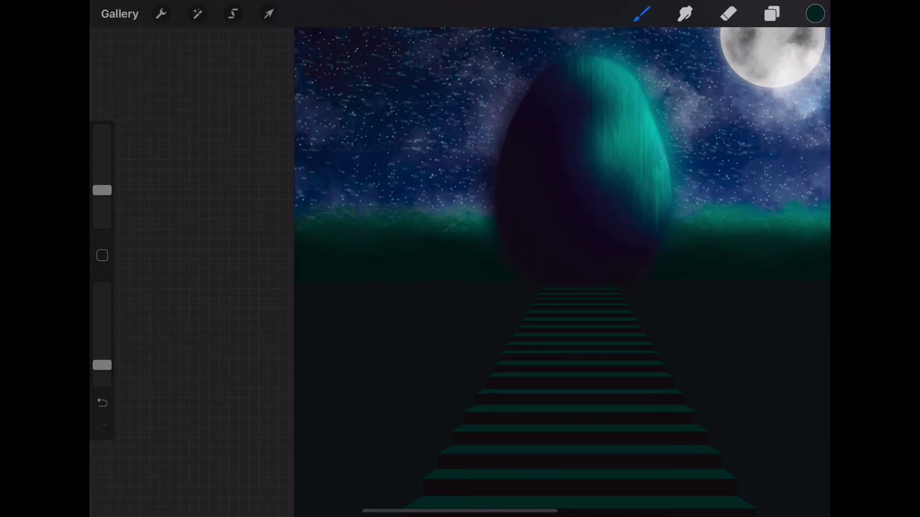
left_click(756, 61)
left_click_drag(102, 365, 102, 375)
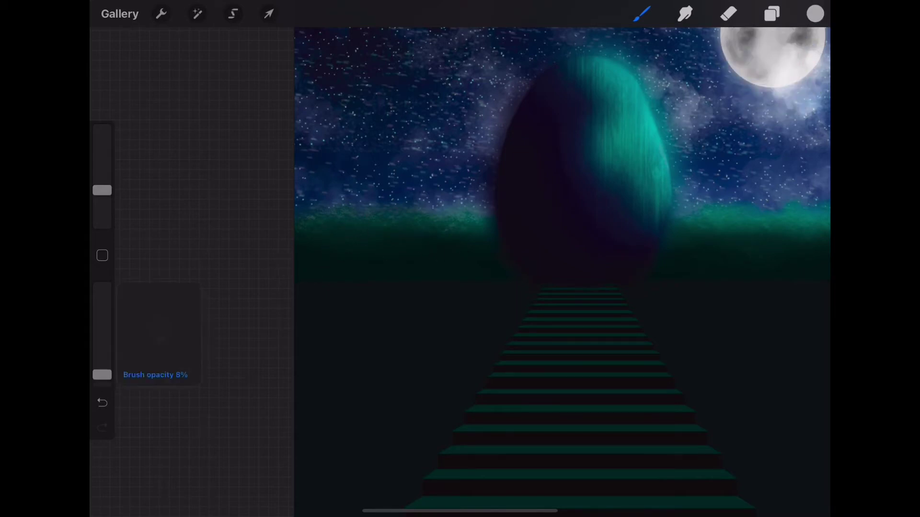
scroll(452, 248, "down", 2)
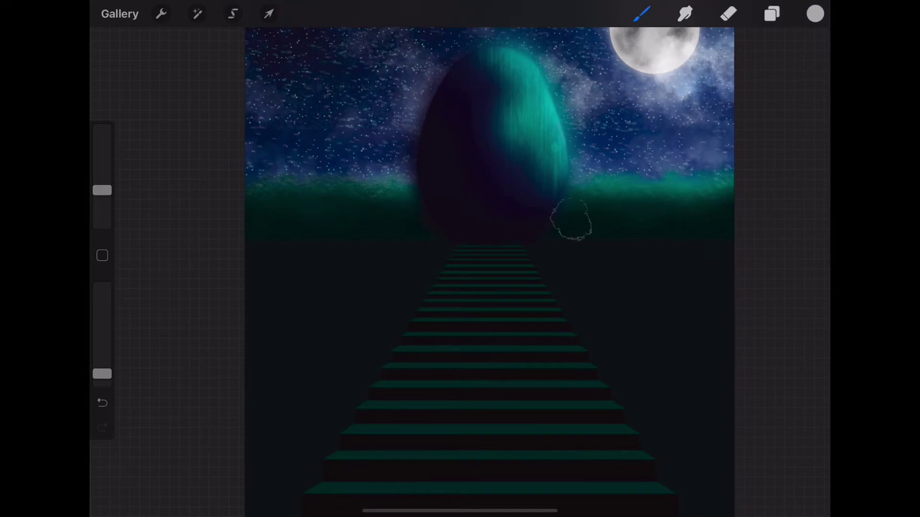
left_click_drag(102, 374, 102, 356)
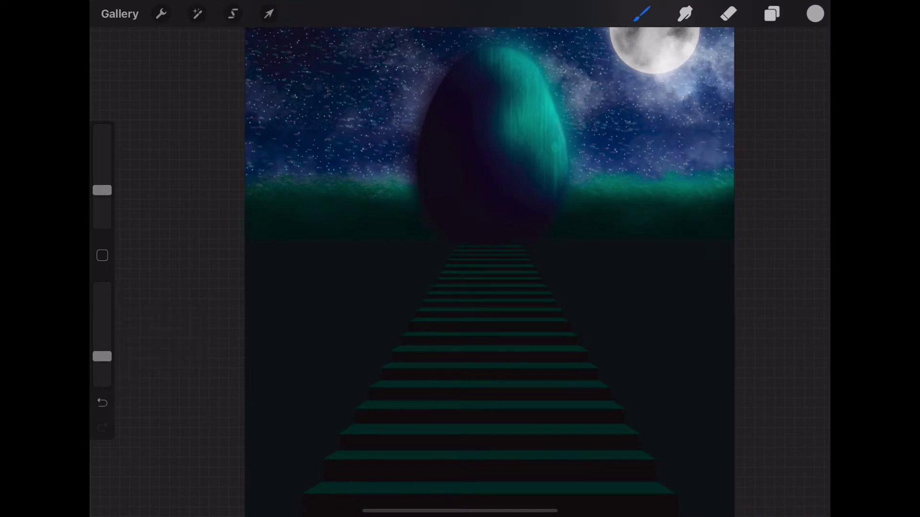
scroll(488, 268, "down", 3)
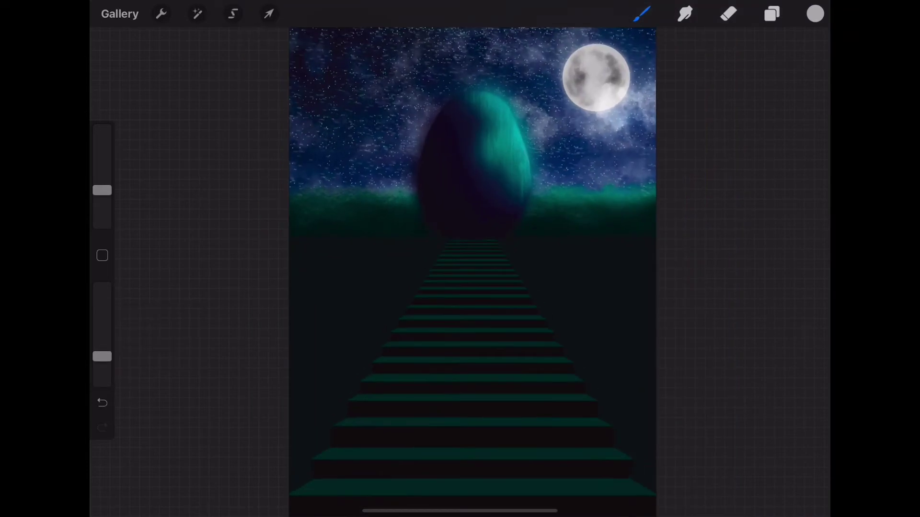
Sample teal from the egg and airbrush a faint teal glow beside the stairs on a new layer.
left_click(772, 14)
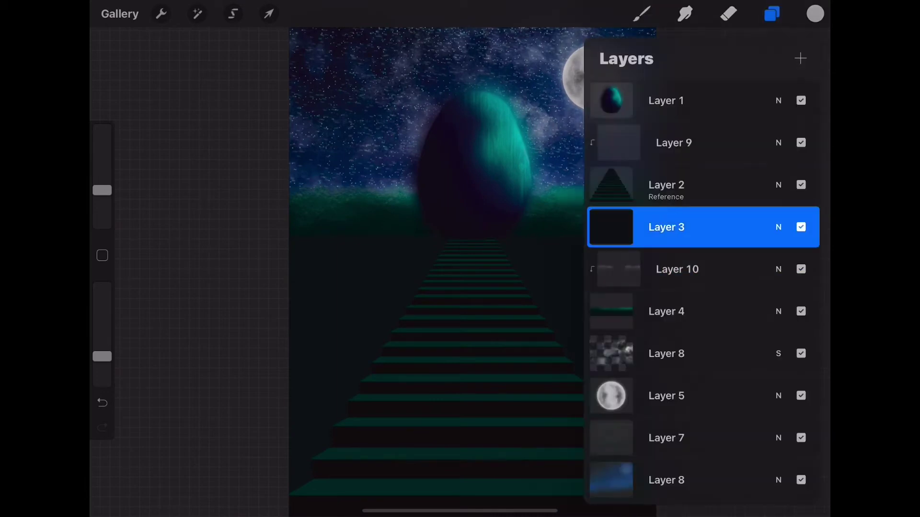
mouse_move(550, 181)
left_mouse_down()
mouse_move(527, 174)
mouse_move(548, 187)
left_mouse_up()
left_click(772, 13)
left_click(801, 58)
left_click(611, 227)
left_click(642, 14)
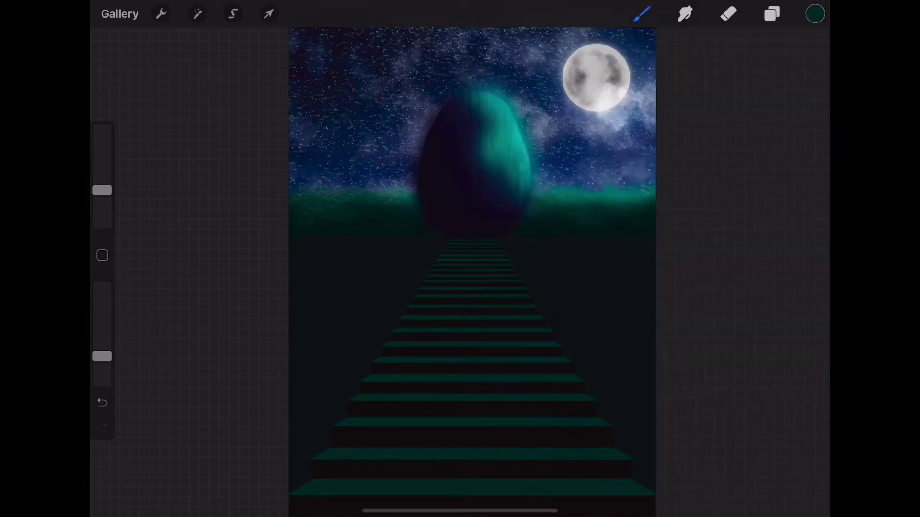
left_click_drag(623, 275, 594, 299)
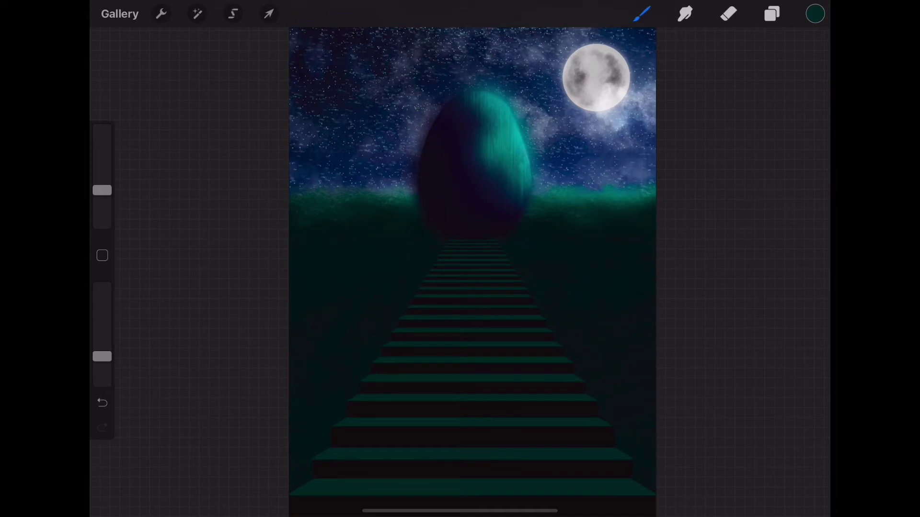
Pick a darker painting colour and raise the brush opacity.
left_click(772, 14)
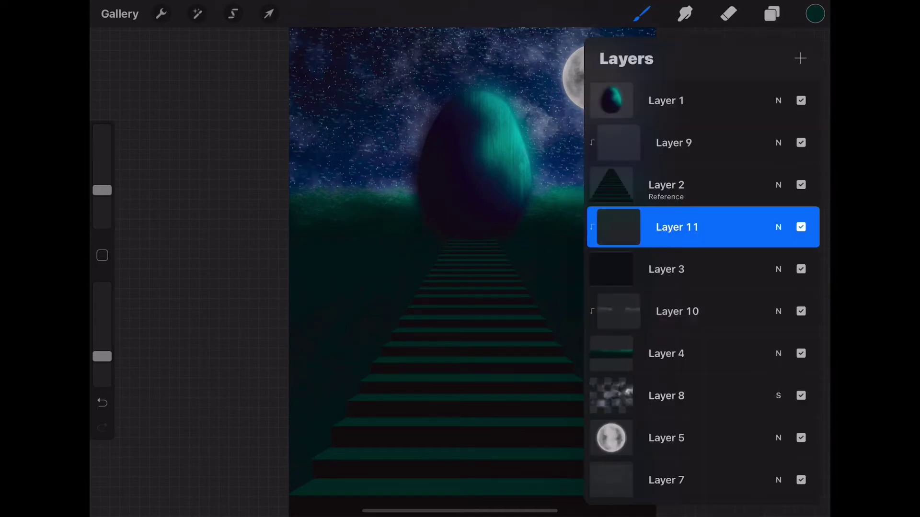
left_click(815, 13)
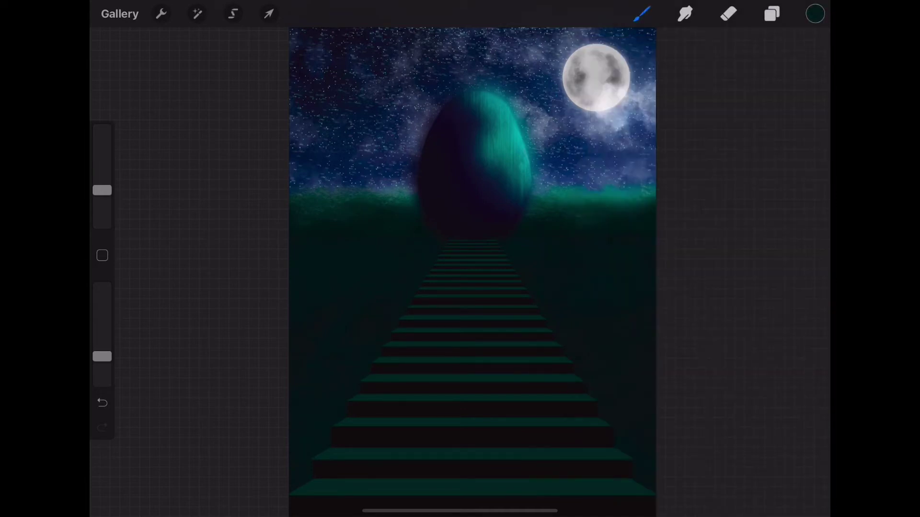
left_click_drag(102, 357, 102, 325)
left_click(814, 14)
left_click(725, 237)
left_click(815, 13)
Toggle the eraser off and reselect the painting colour.
left_click(771, 13)
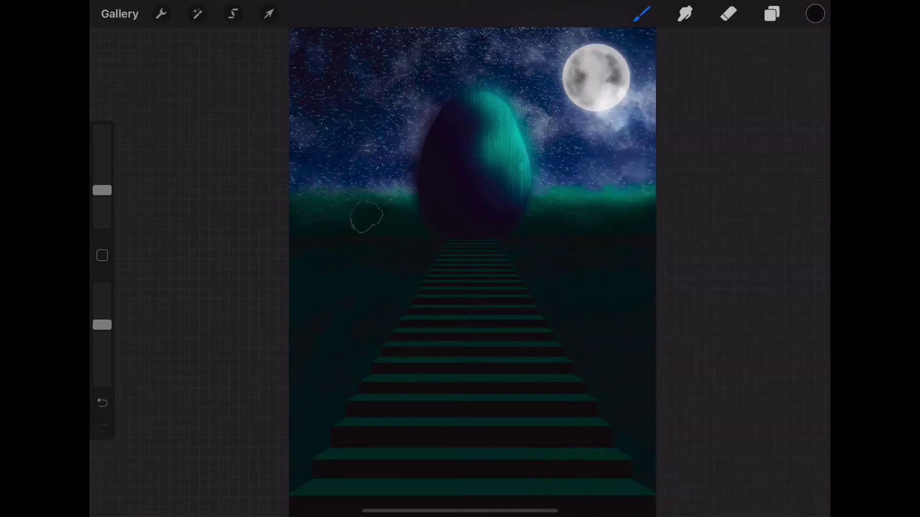
left_click(728, 13)
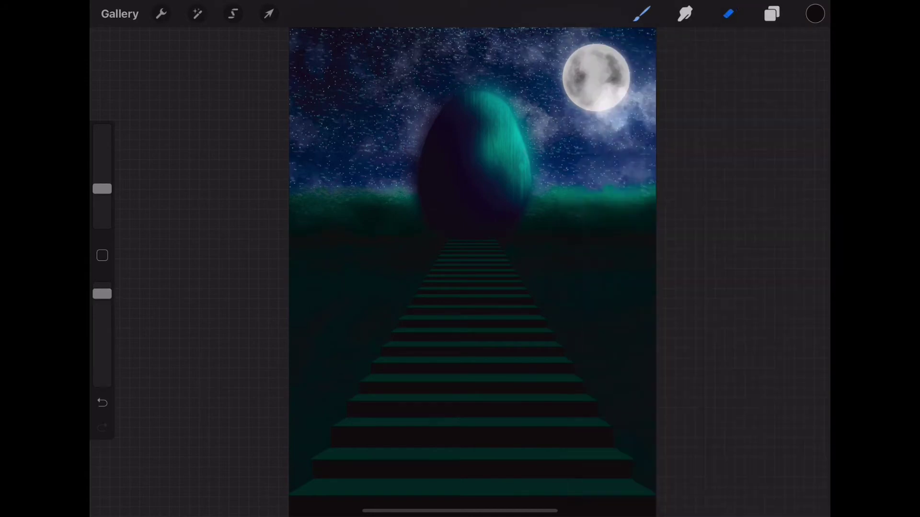
left_click(815, 13)
left_click(713, 246)
left_click(815, 13)
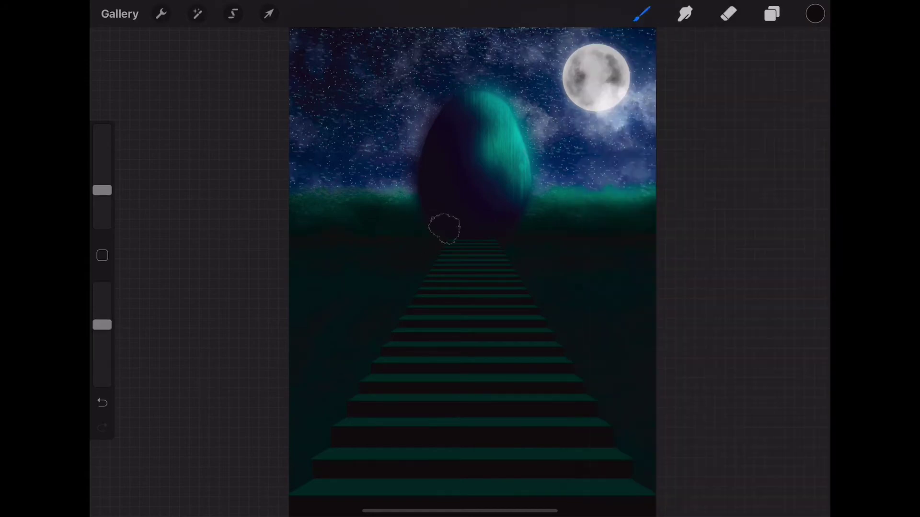
On Layer 4, with a slightly smaller brush, darken the ground left of the stairs.
left_click(772, 13)
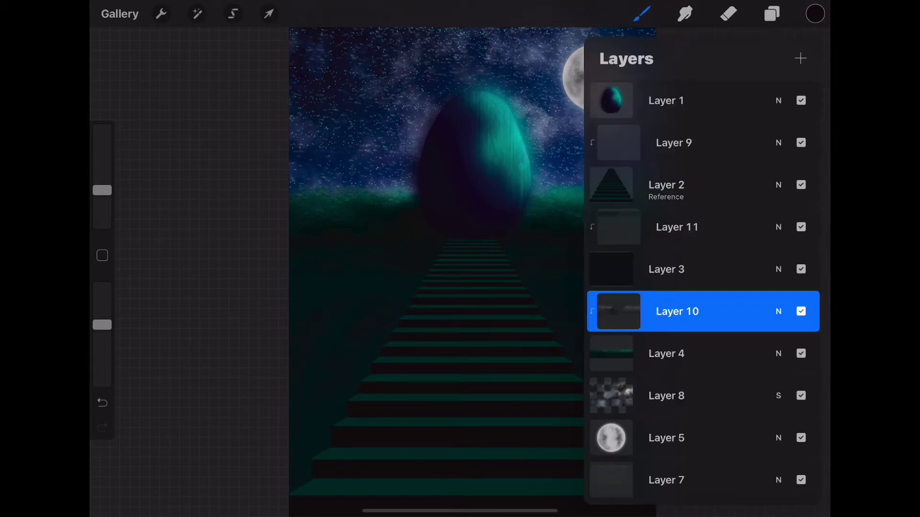
left_click(772, 13)
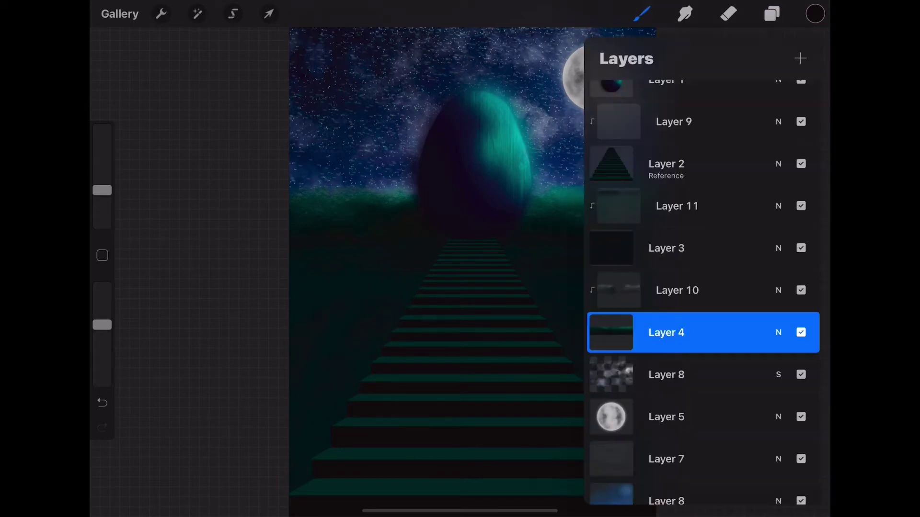
left_click_drag(102, 324, 102, 304)
left_click_drag(102, 190, 102, 178)
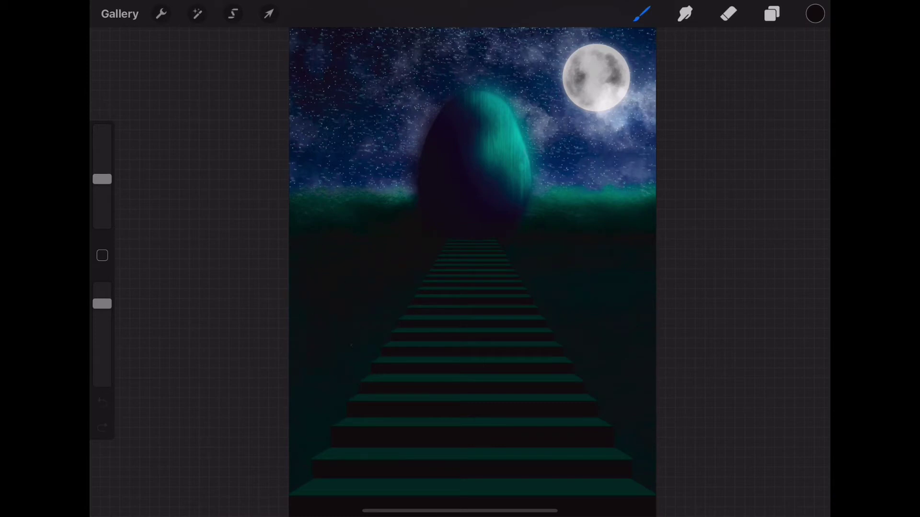
left_click_drag(398, 299, 446, 253)
Select Layer 9 on the egg and sample a dark teal colour from the canvas.
left_click(772, 13)
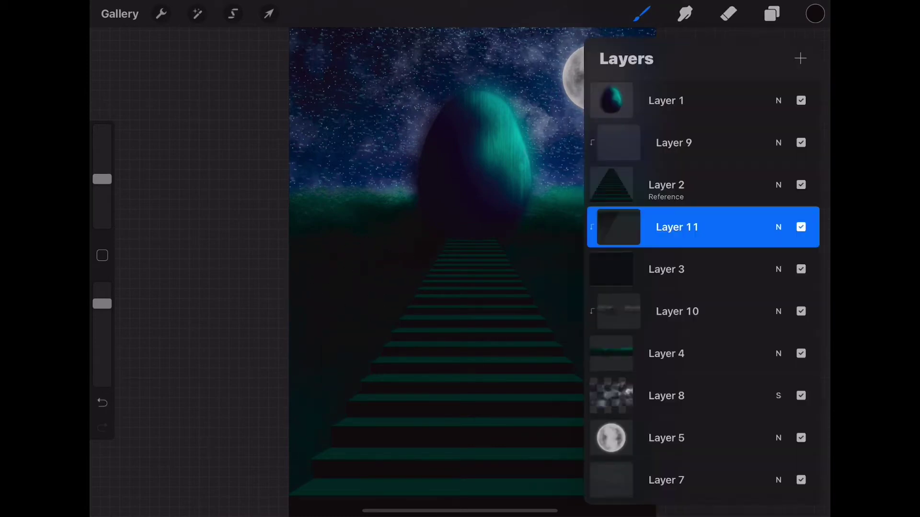
left_click(673, 142)
left_click(772, 13)
left_click(815, 13)
left_click(479, 229)
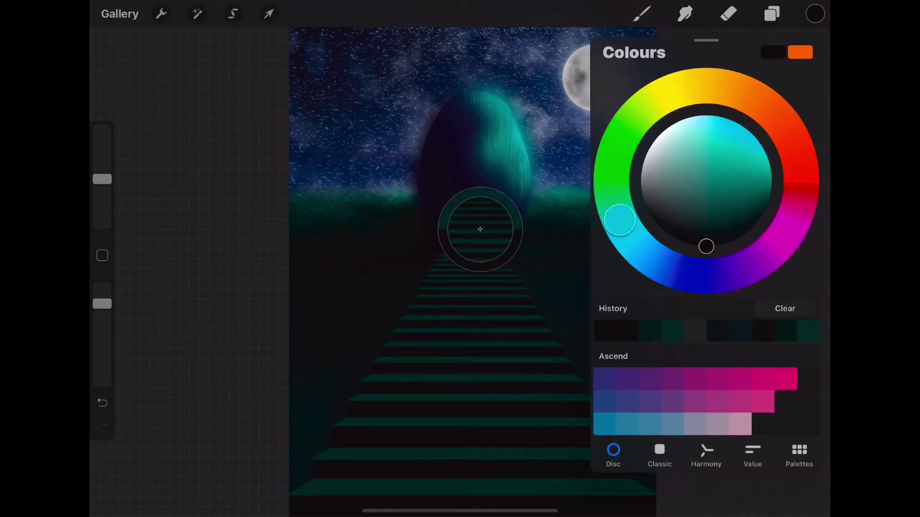
left_click(751, 209)
left_click(815, 13)
Enlarge the brush and nudge the dark teal colour slightly.
left_click(772, 14)
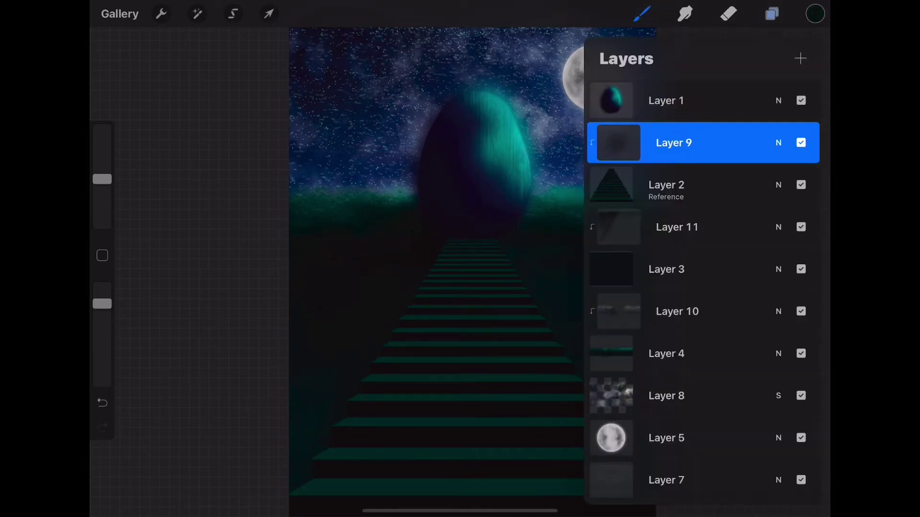
left_click_drag(102, 178, 102, 192)
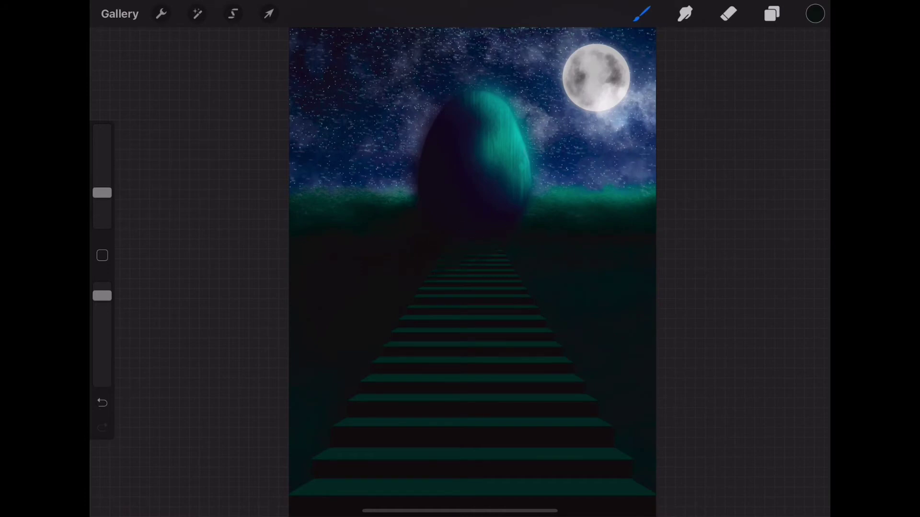
left_click(815, 14)
left_click(742, 235)
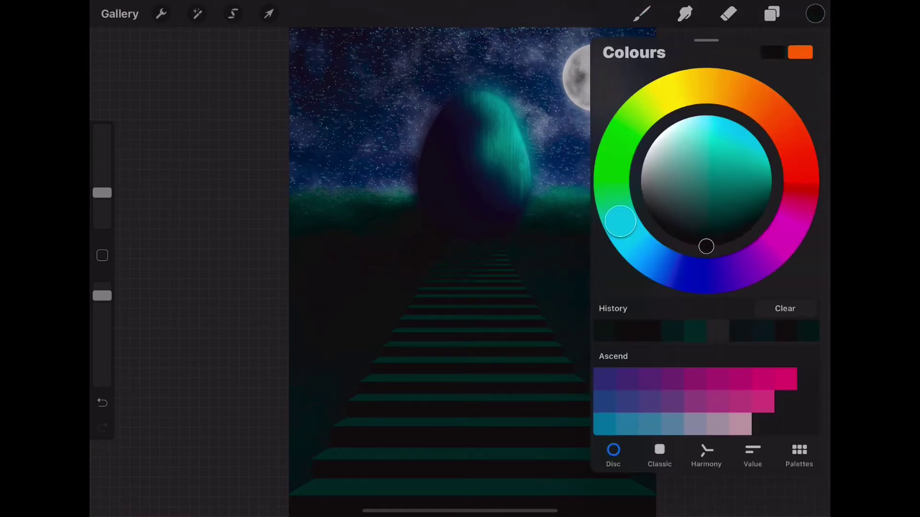
left_click(642, 13)
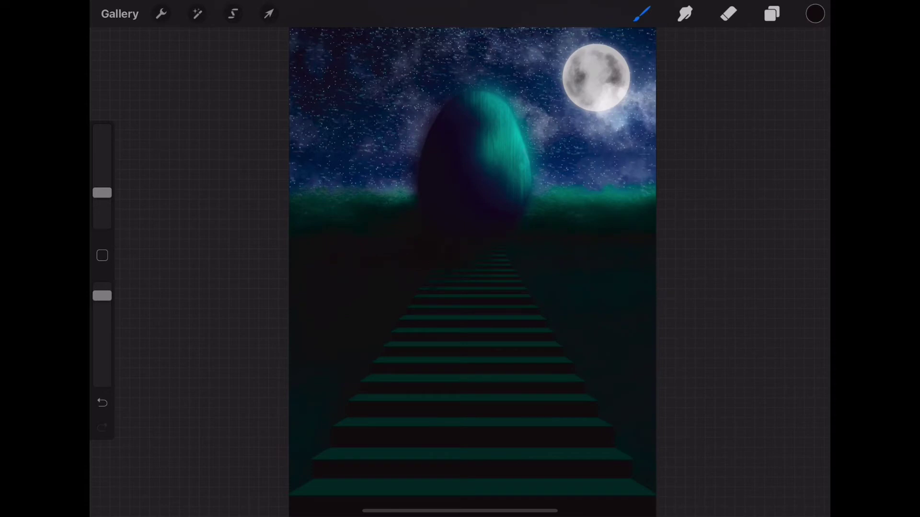
scroll(472, 272, "down", 3)
Select the top of the stairs and apply a 5.6% Gaussian Blur.
left_click(233, 13)
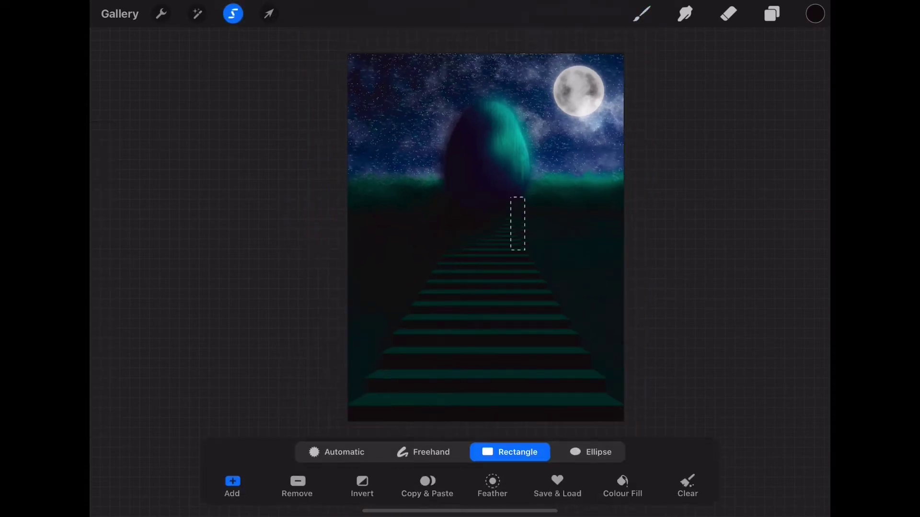
left_click(197, 14)
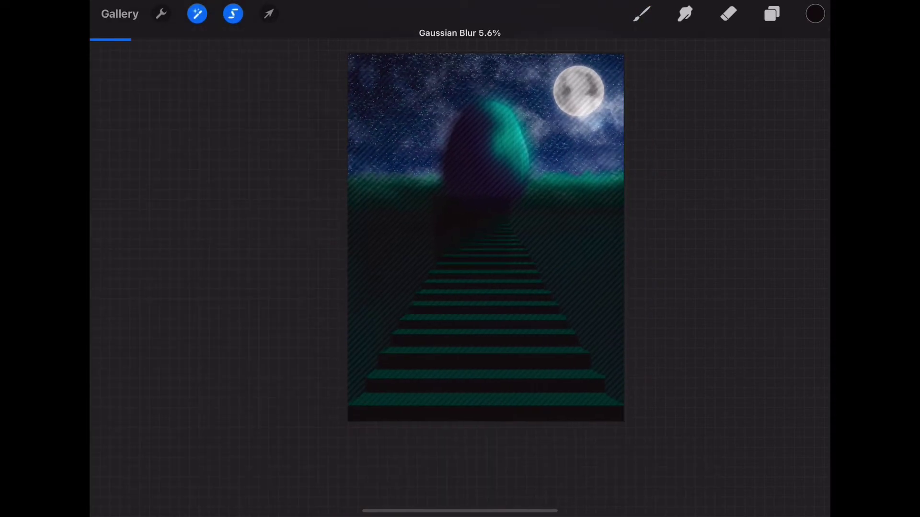
left_click(641, 13)
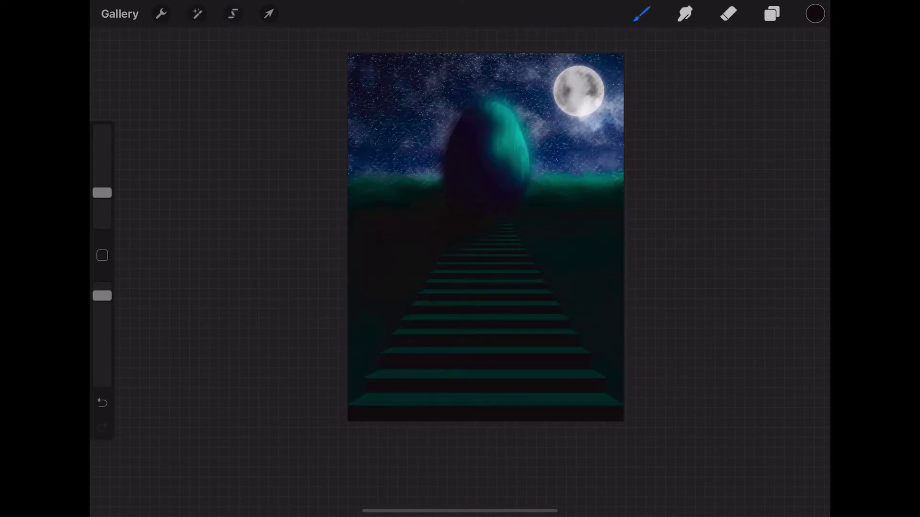
Switch to the Airbrushing Medium Blend brush, larger and at lower opacity.
left_click(815, 13)
left_click(642, 13)
left_click(565, 227)
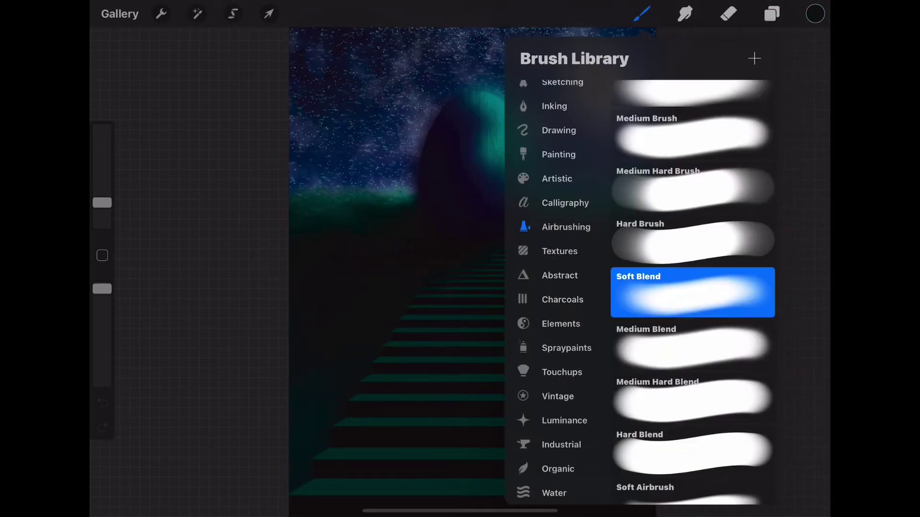
left_click(692, 345)
left_click_drag(102, 221, 102, 177)
left_click_drag(102, 290, 102, 350)
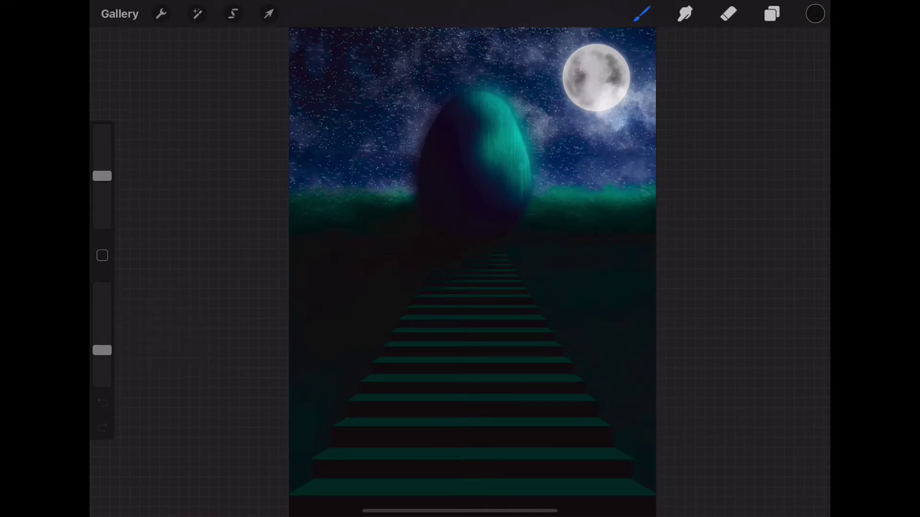
Paint deep shadow onto the ground beside and below the stairs.
left_click(772, 13)
left_click_drag(390, 318, 416, 282)
left_click(368, 345)
left_click_drag(368, 344, 312, 436)
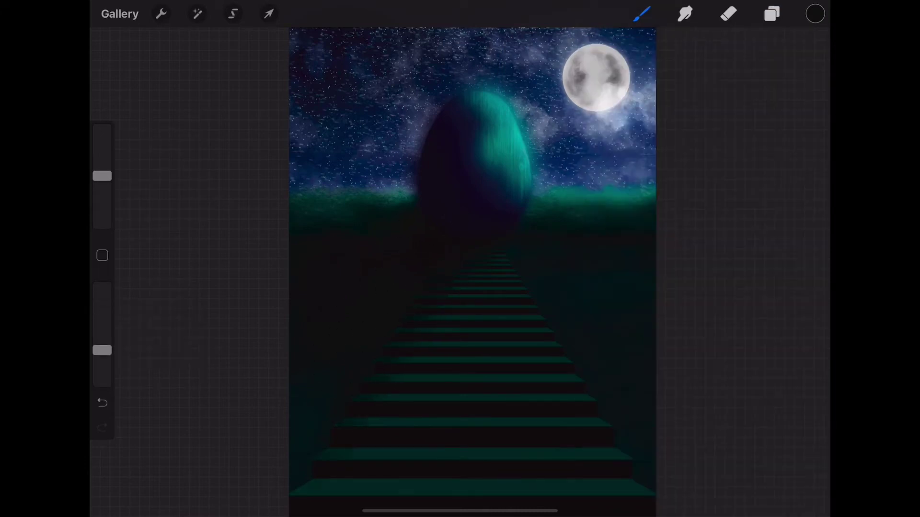
left_click_drag(394, 316, 275, 491)
Raise the brush opacity and add a new Layer 12 above Layer 9.
left_click(815, 13)
left_click(815, 13)
left_click_drag(102, 350, 102, 328)
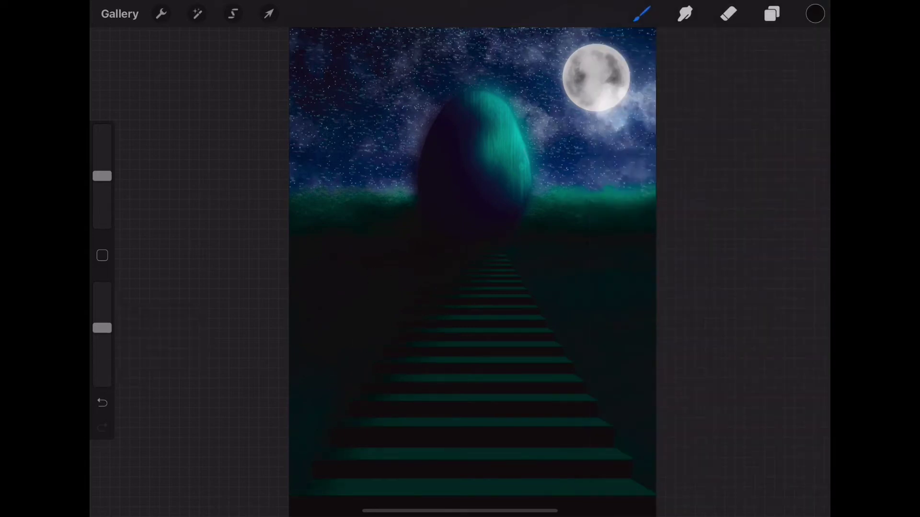
left_click(771, 14)
scroll(460, 287, "up", 5)
left_click(772, 14)
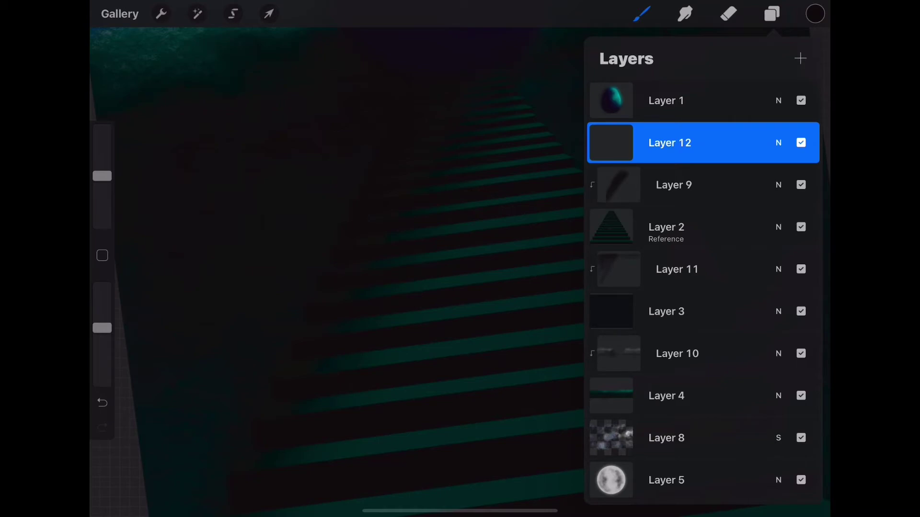
Browse the Textures, Abstract and Elements brushes and choose the Burnt Tree charcoal brush.
left_click(670, 143)
left_click(642, 13)
left_click(560, 254)
left_click(560, 279)
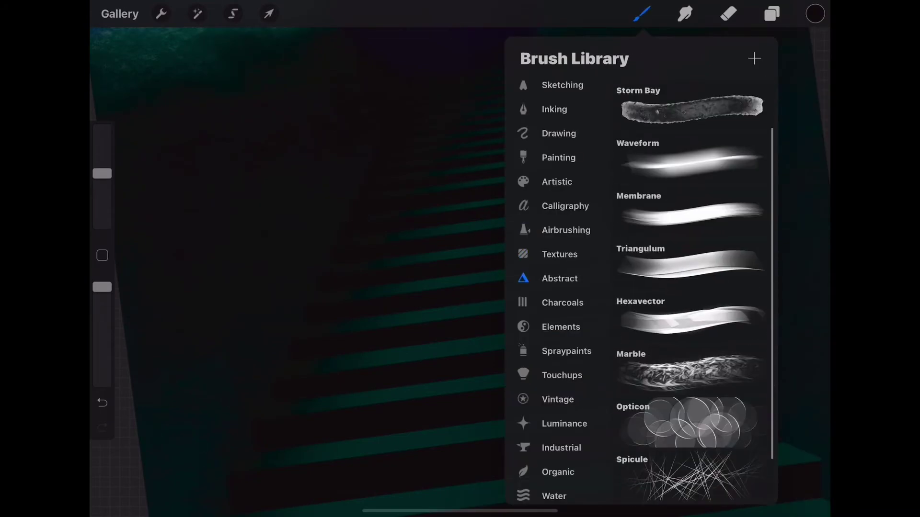
left_click(689, 369)
left_click(561, 327)
left_click(562, 302)
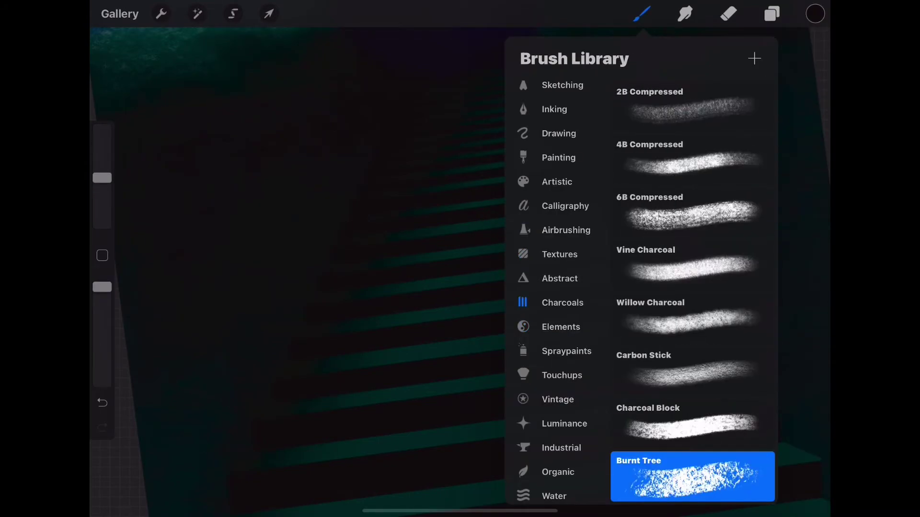
left_click(642, 13)
Pick a brighter green and set a larger brush at 19% opacity.
left_click(815, 13)
left_click(603, 330)
left_click(814, 14)
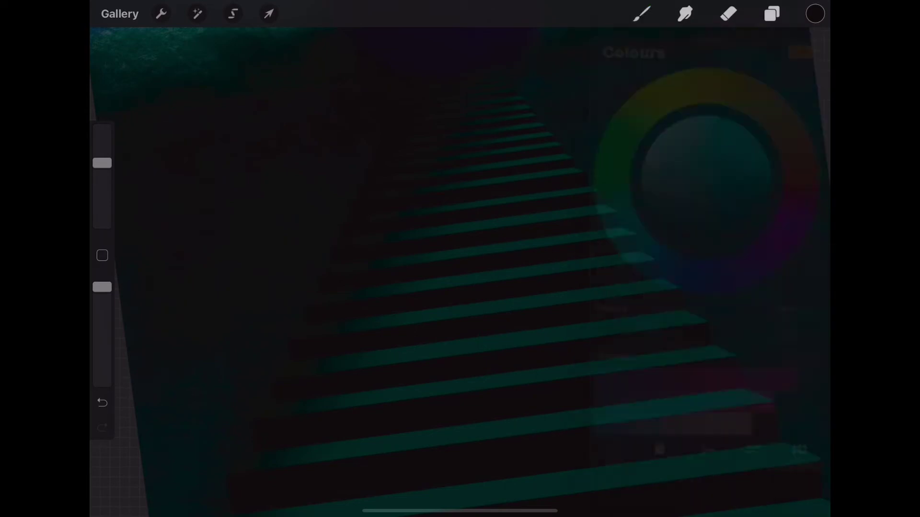
left_click(815, 14)
left_click_drag(761, 193, 768, 187)
left_click(815, 13)
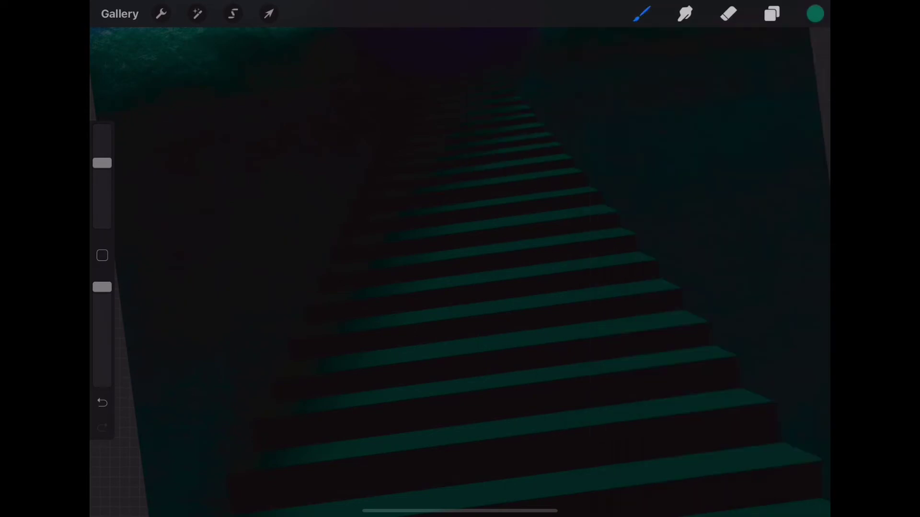
left_click_drag(102, 163, 102, 131)
left_click_drag(102, 287, 102, 368)
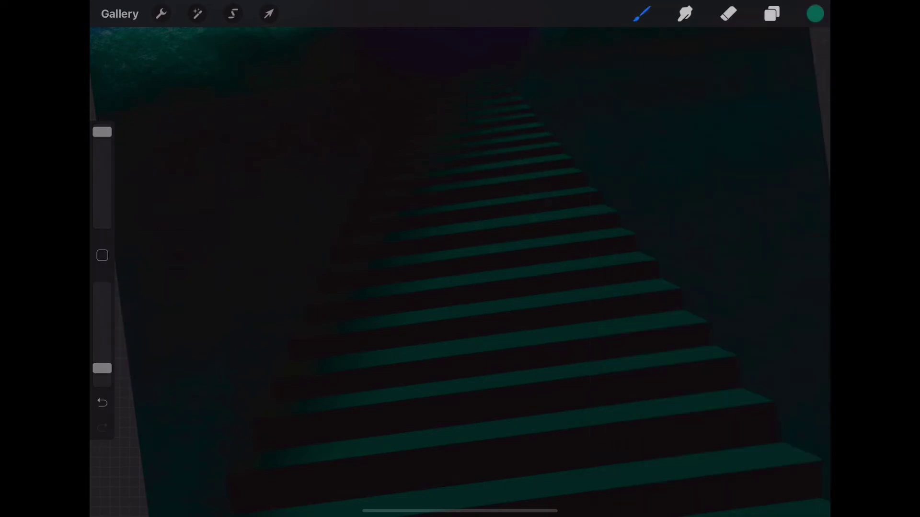
Brush faint green texture onto the stairs.
mouse_move(536, 144)
left_mouse_down()
mouse_move(623, 240)
mouse_move(393, 344)
mouse_move(472, 349)
left_mouse_up()
scroll(460, 259, "down", 3)
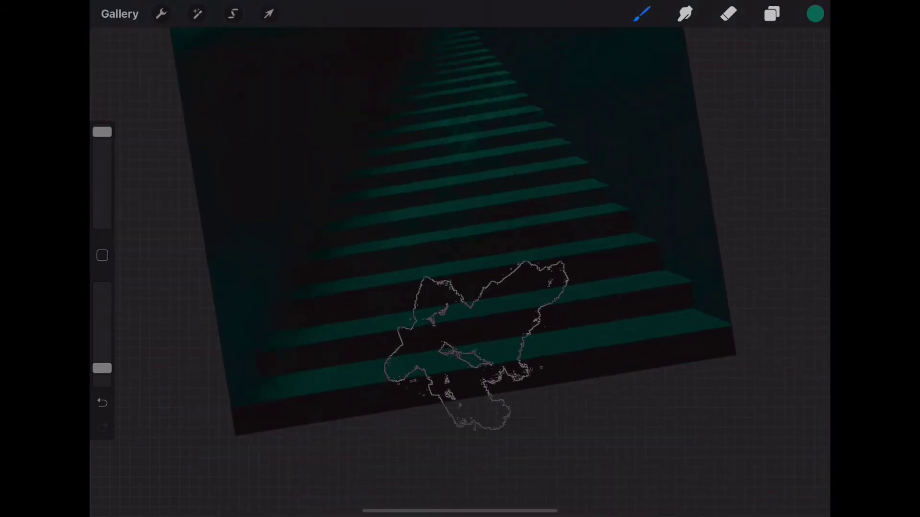
left_click_drag(479, 225, 490, 209)
Set Layer 12's blend mode to Vivid Light.
left_click(771, 13)
left_click(779, 142)
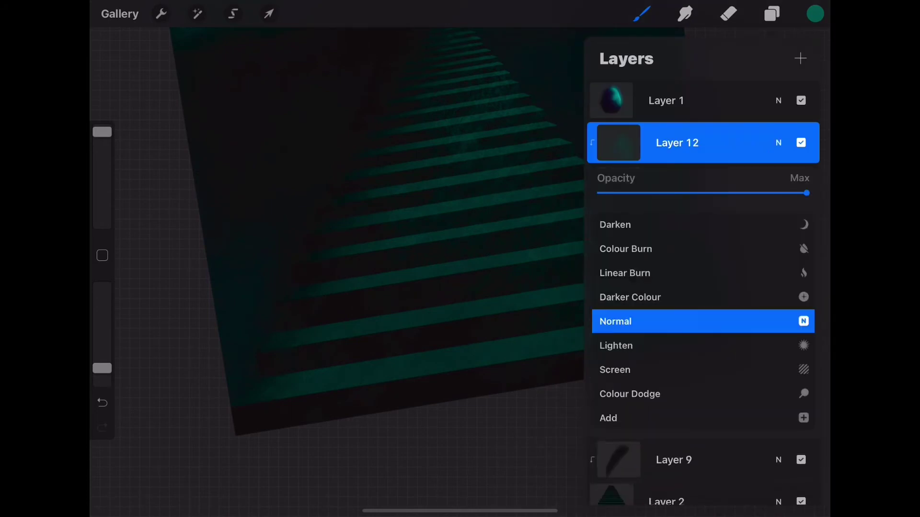
left_click(625, 319)
left_click(616, 321)
scroll(703, 321, "down", 4)
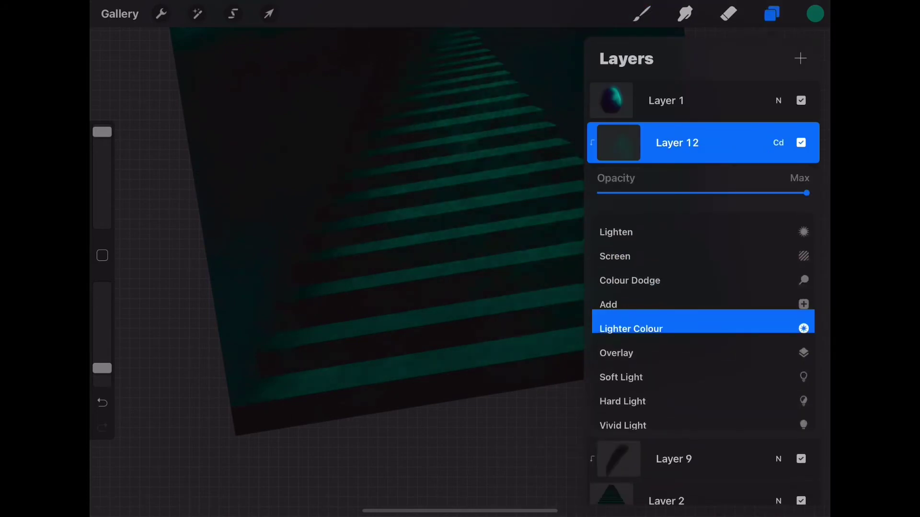
scroll(703, 321, "down", 4)
scroll(703, 321, "down", 5)
scroll(703, 321, "down", 3)
scroll(703, 317, "down", 2)
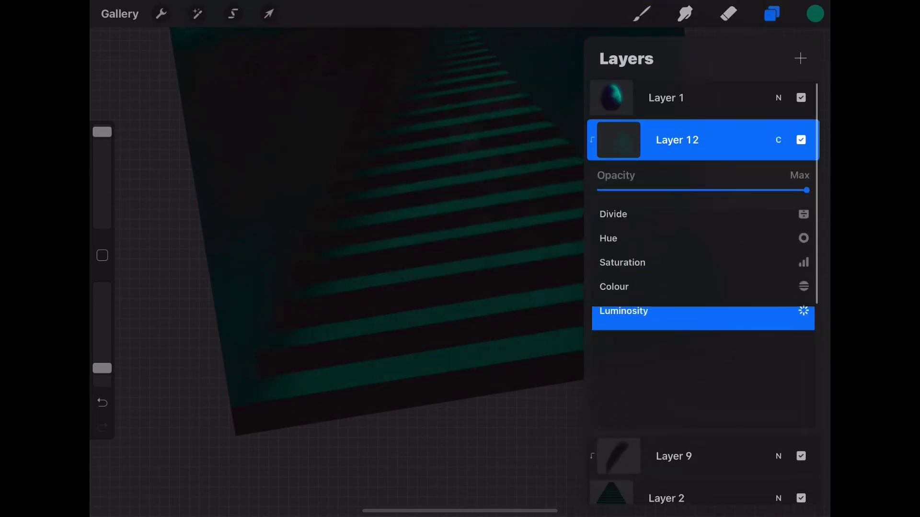
scroll(702, 316, "up", 5)
scroll(702, 316, "up", 1)
Switch the painting colour to bright cyan.
left_click(815, 14)
left_click_drag(768, 188, 742, 136)
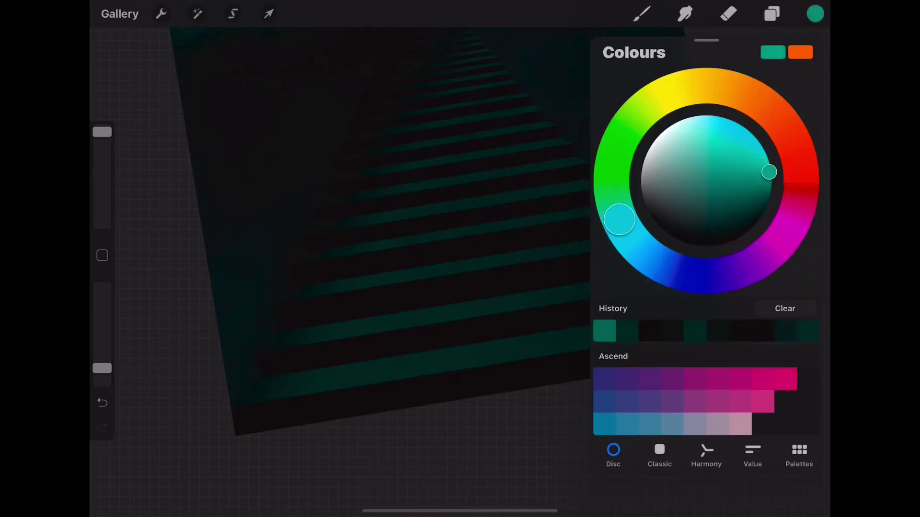
left_click(771, 13)
left_click(612, 142)
left_click(695, 142)
left_click(815, 13)
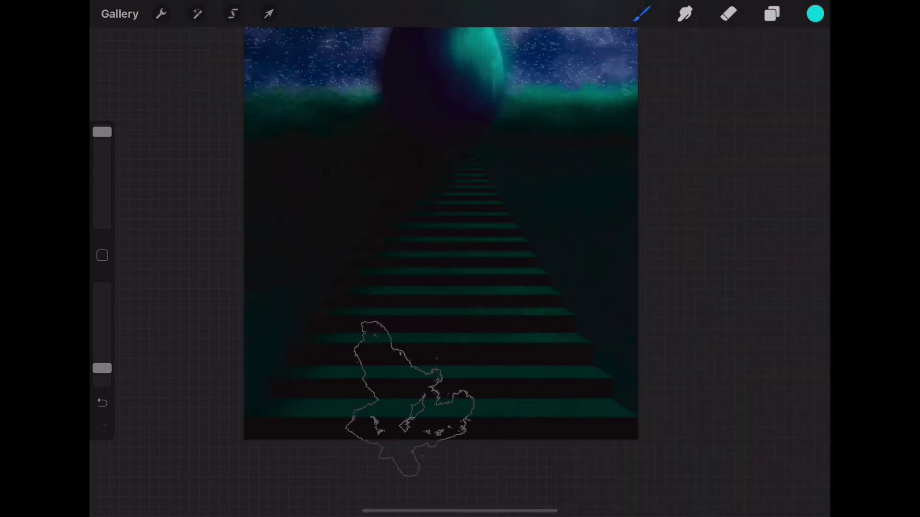
At about 31% opacity, paint cyan texture strokes across the stair treads.
left_click_drag(102, 368, 102, 314)
left_click_drag(102, 132, 102, 165)
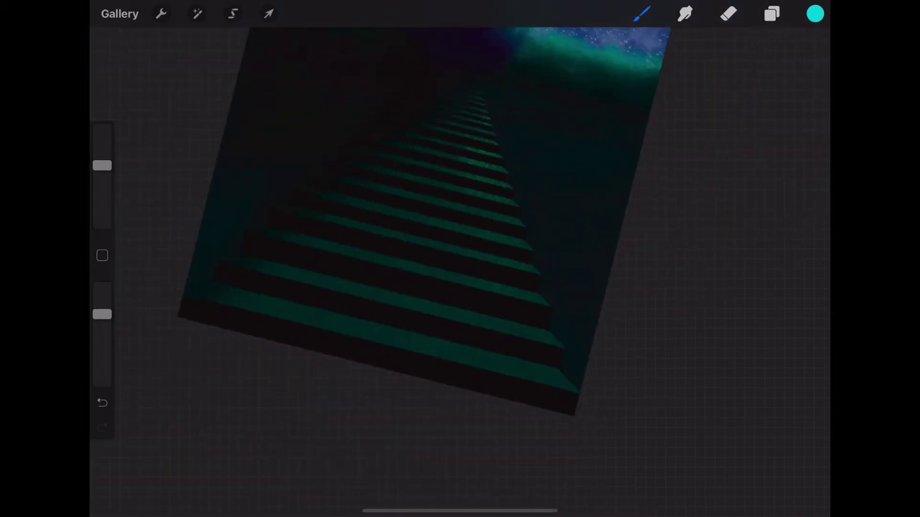
left_click_drag(423, 153, 460, 167)
left_click_drag(433, 225, 461, 228)
left_click_drag(102, 315, 102, 360)
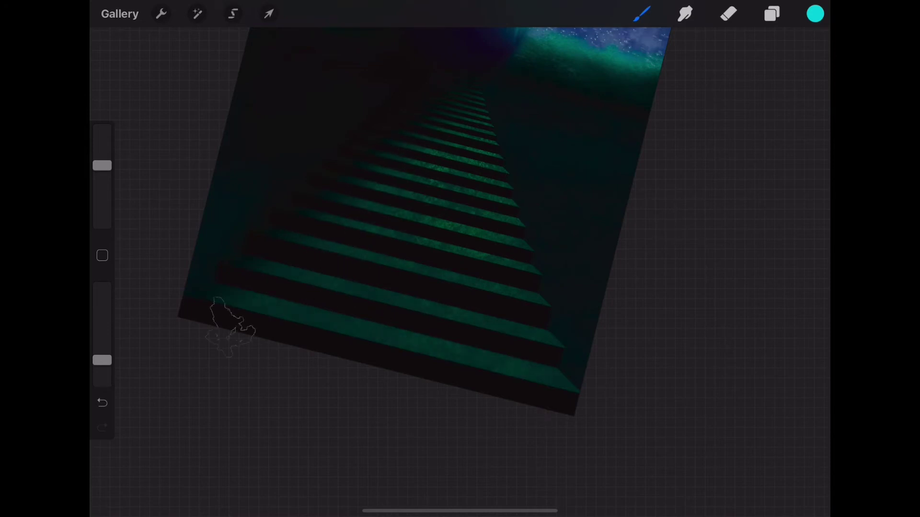
scroll(231, 328, "down", 5)
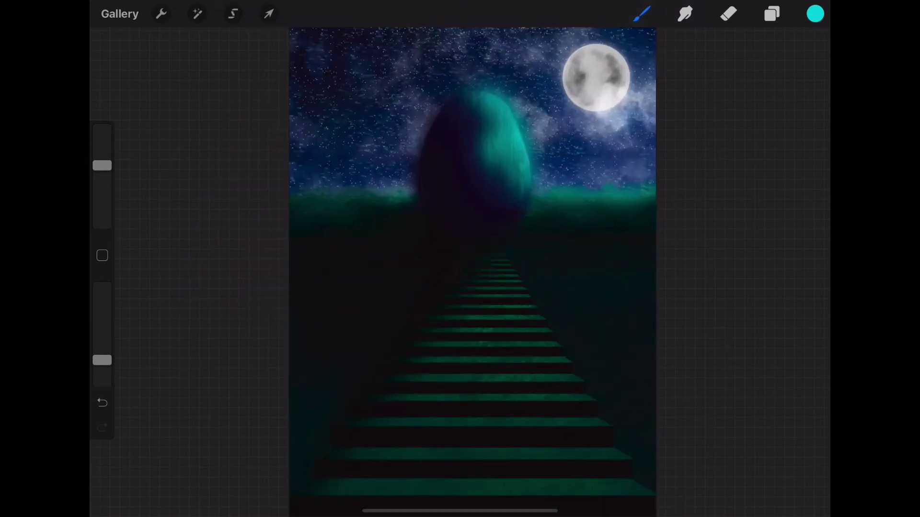
Undo the texture strokes and add a new Layer 13 above Layer 10.
left_click(772, 14)
left_click(102, 403)
left_click(772, 13)
left_click(771, 13)
scroll(703, 287, "down", 1)
left_click(677, 332)
left_click(676, 332)
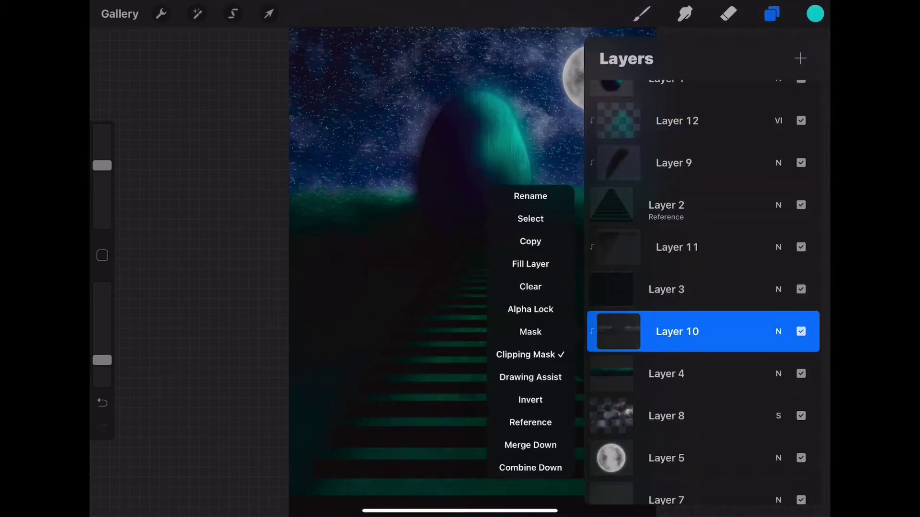
left_click(801, 58)
left_click(772, 13)
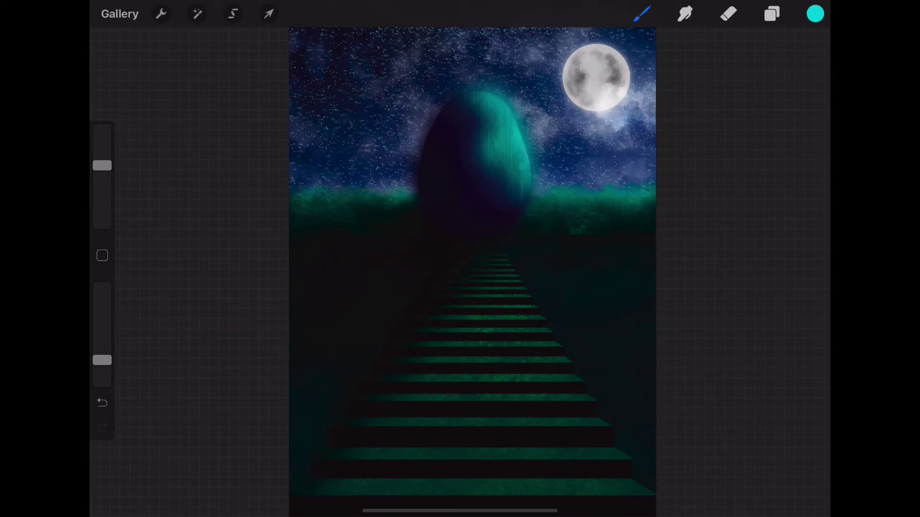
Apply a 3.9% Gaussian Blur to Layer 12.
left_click(772, 13)
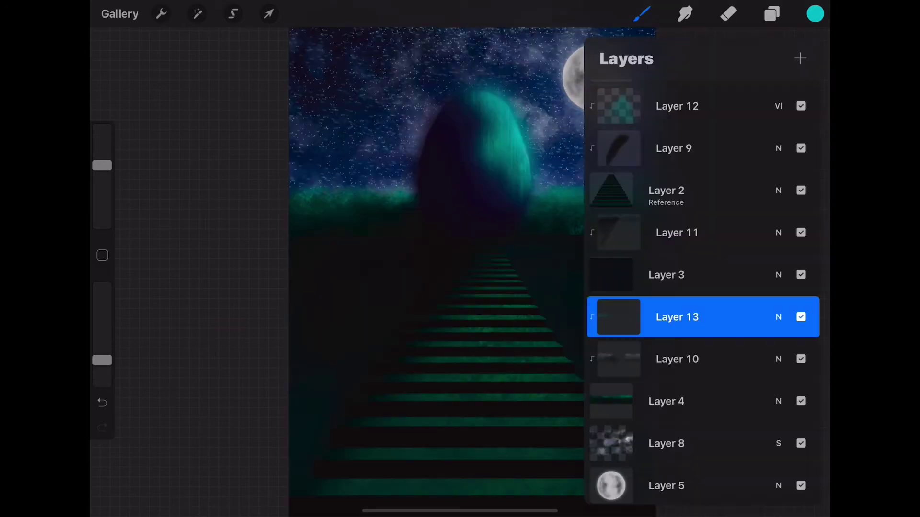
left_click(678, 105)
left_click(197, 13)
left_click(182, 144)
left_click_drag(460, 258, 488, 258)
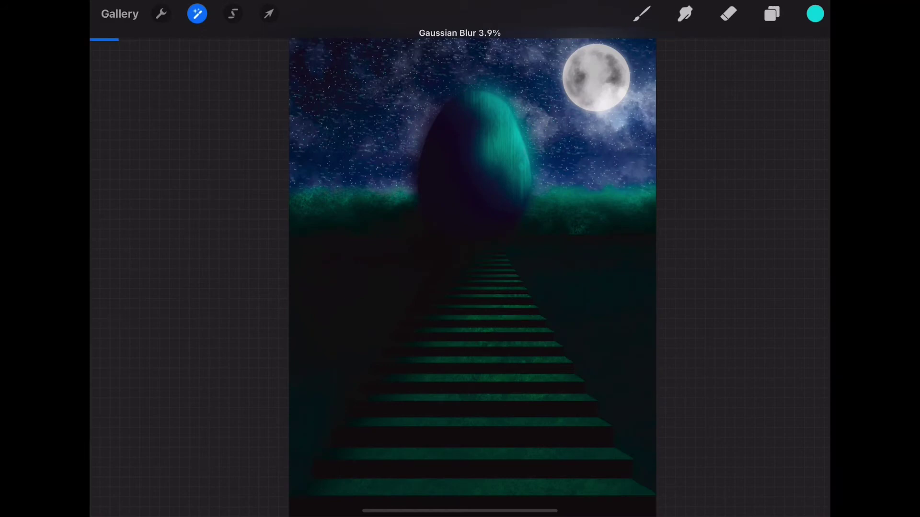
left_click(641, 13)
Load a brighter green, undo a stray stroke, and select Layer 2.
left_click(772, 14)
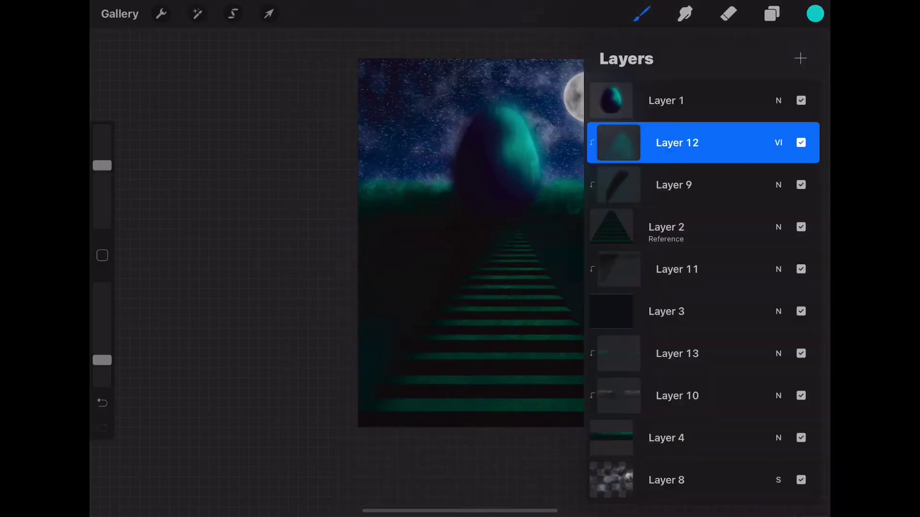
left_click(677, 142)
left_click(815, 13)
left_click(611, 197)
left_click(815, 13)
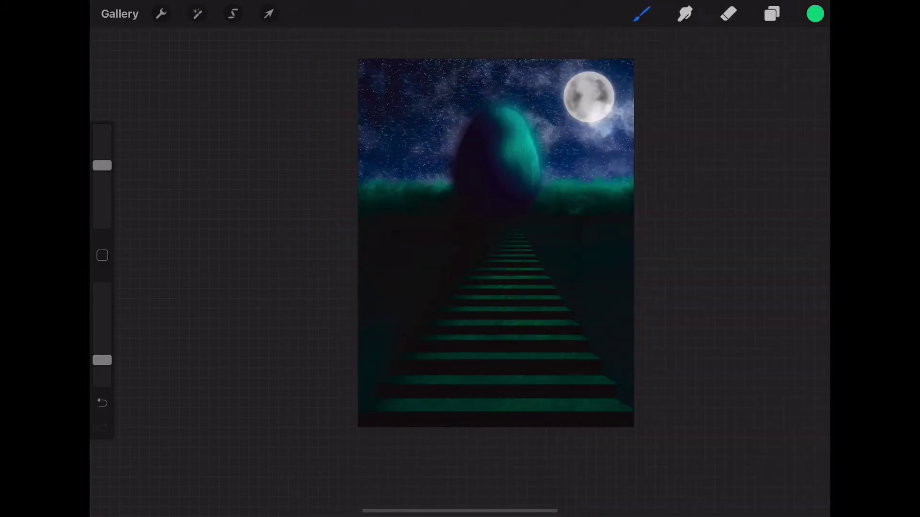
left_click_drag(474, 239, 432, 288)
key("ctrl+z")
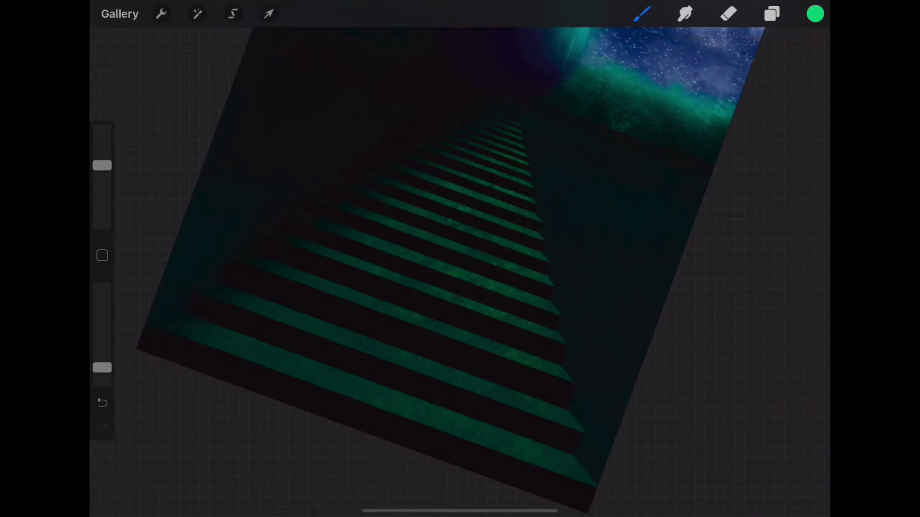
left_click(772, 13)
left_click(680, 227)
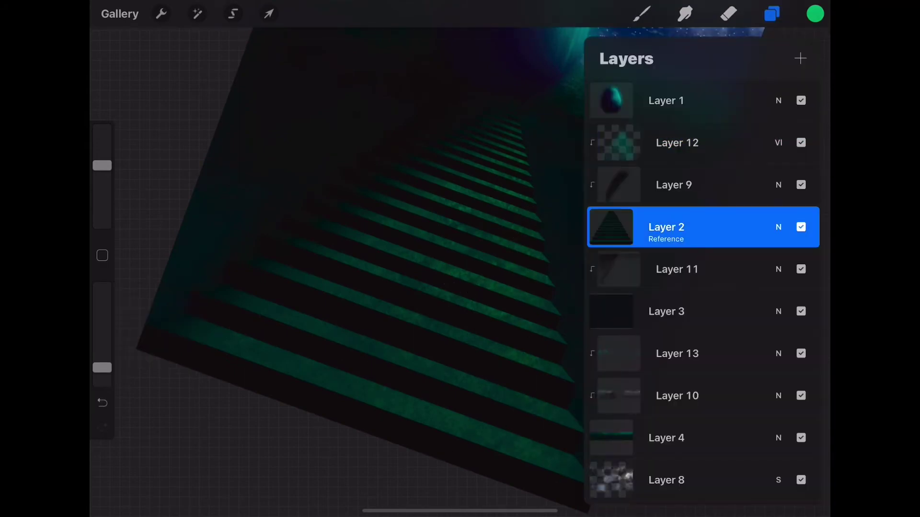
Gaussian-blur the bottom green stair stripe on Layer 2 by about 11%, then undo it.
left_click(611, 227)
left_click(532, 113)
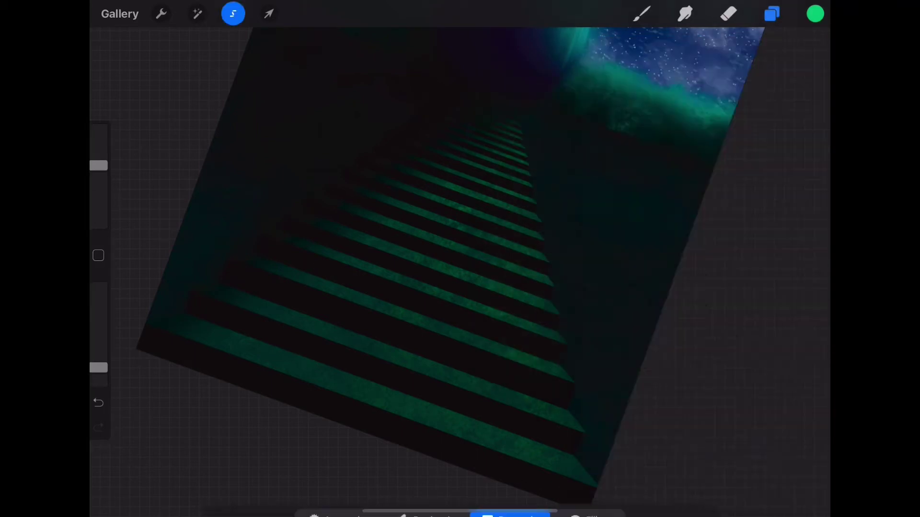
left_click_drag(318, 321, 691, 87)
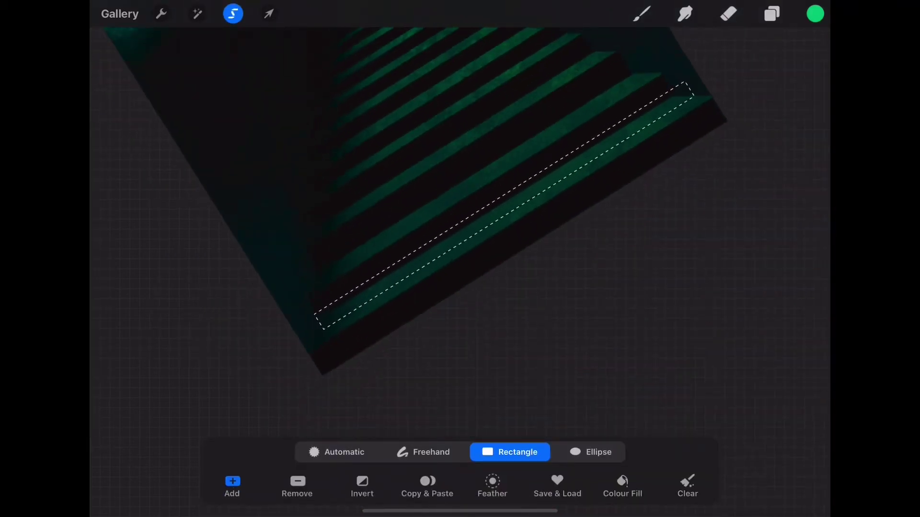
left_click(196, 14)
left_click(146, 192)
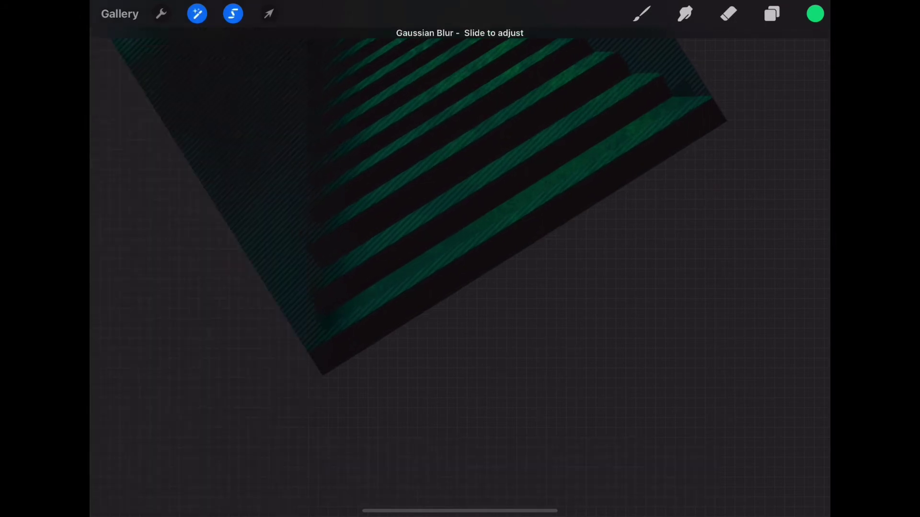
left_click_drag(431, 239, 513, 240)
left_click(642, 13)
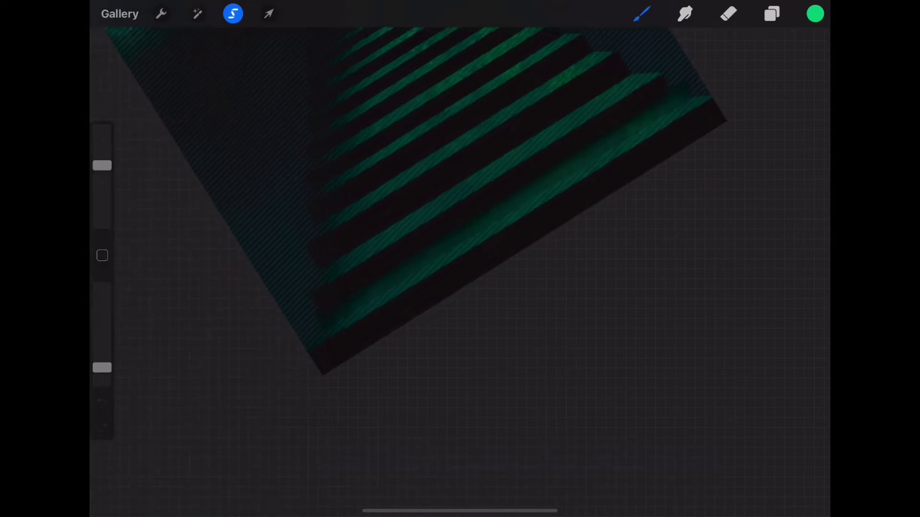
left_click_drag(431, 240, 400, 328)
key("ctrl+z")
key("ctrl+shift+z")
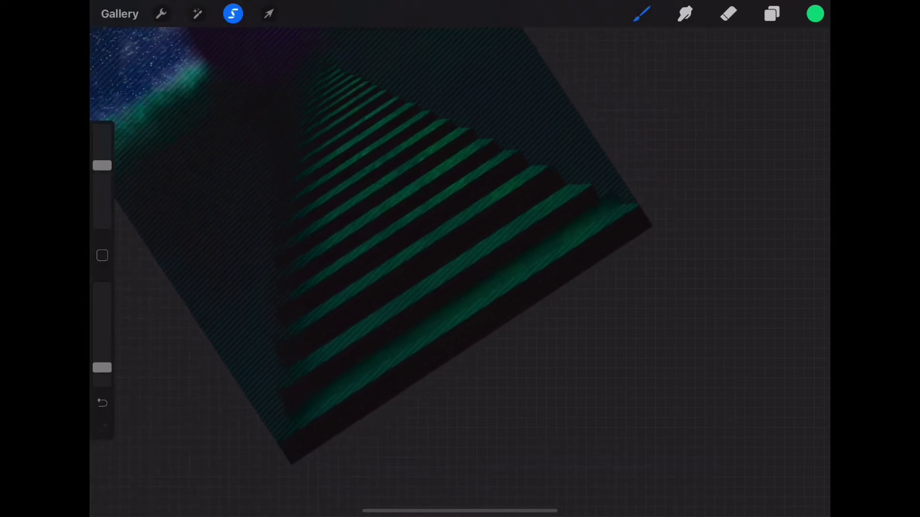
key("ctrl+z")
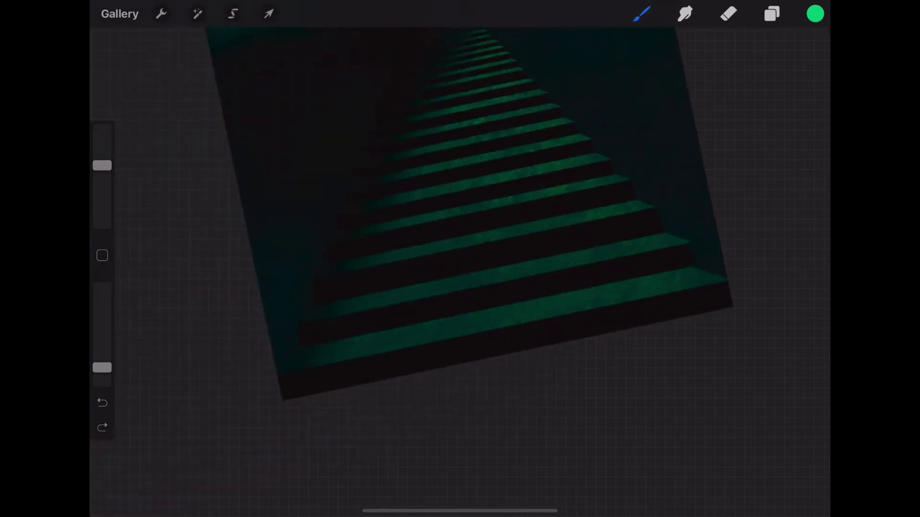
Try a 30% motion blur on part of a lower stripe, then undo it.
left_click(772, 13)
left_click(611, 227)
left_click(233, 14)
left_click_drag(305, 322, 379, 286)
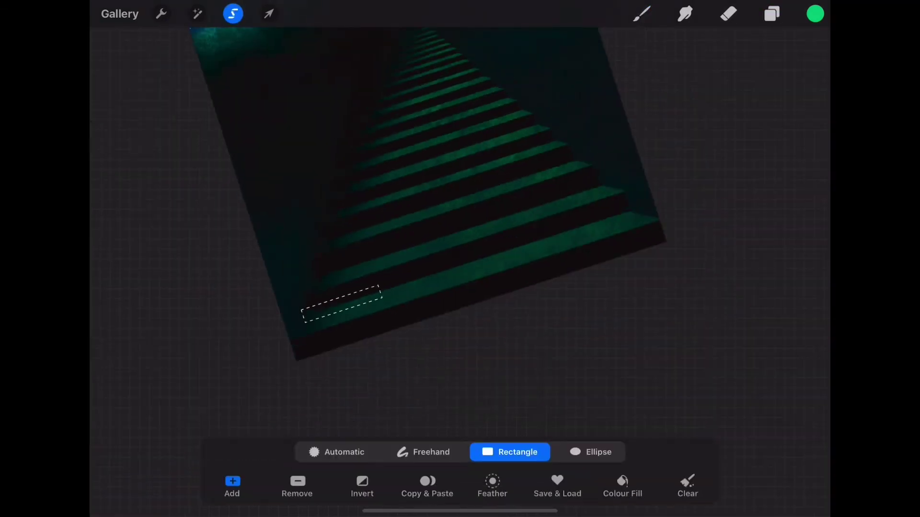
left_click(197, 14)
left_click(134, 212)
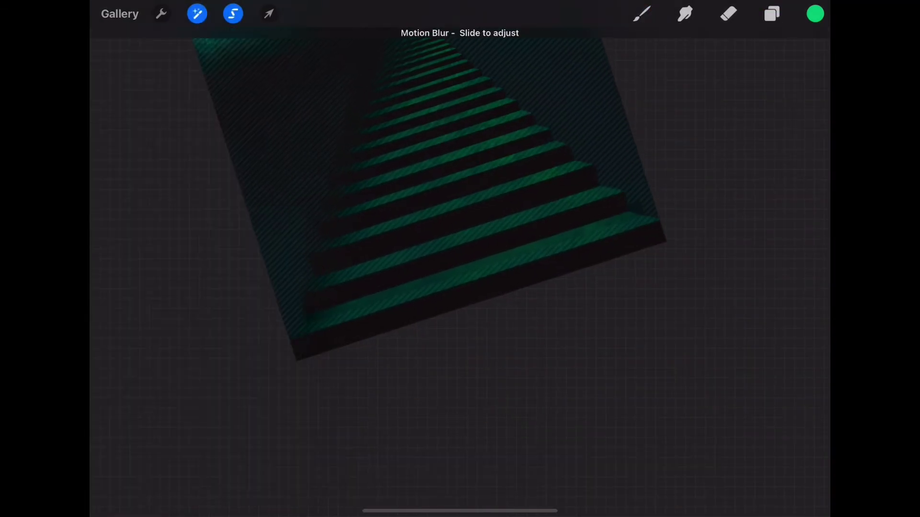
left_click_drag(383, 239, 479, 239)
left_click(197, 13)
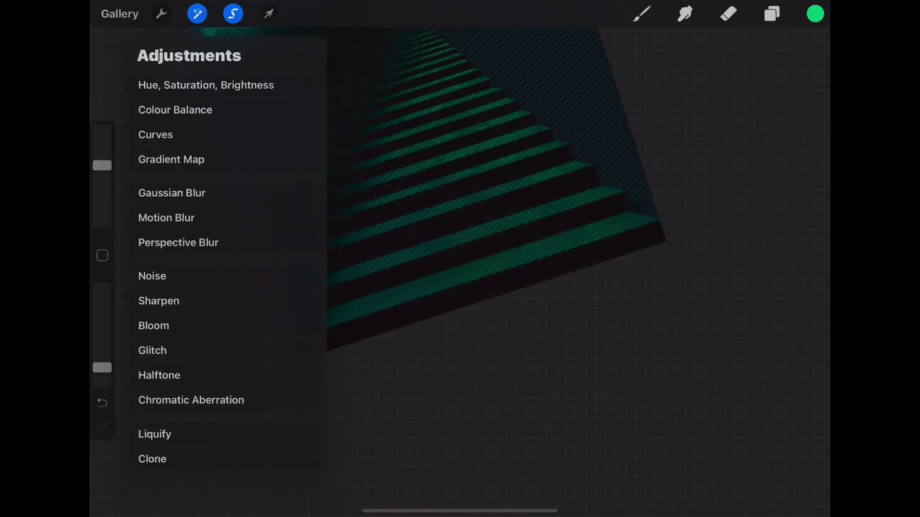
left_click(162, 216)
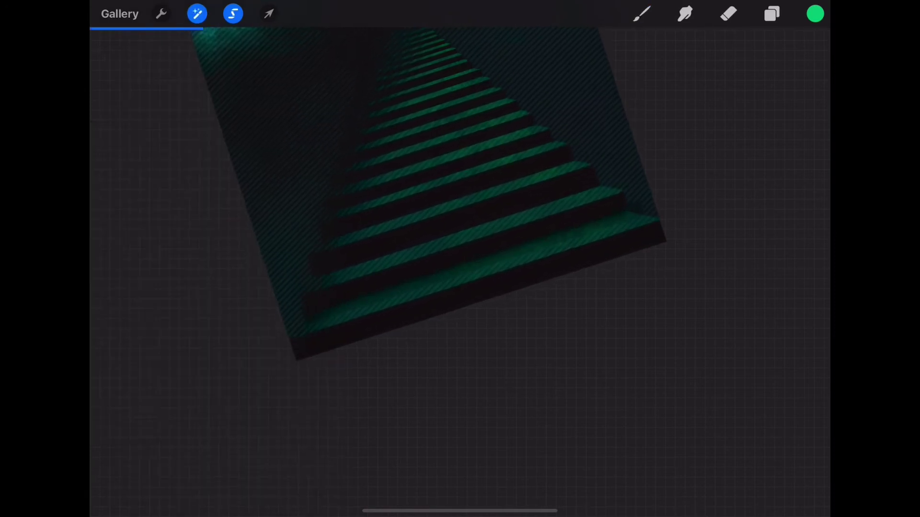
left_click(641, 14)
scroll(460, 230, "up", 3)
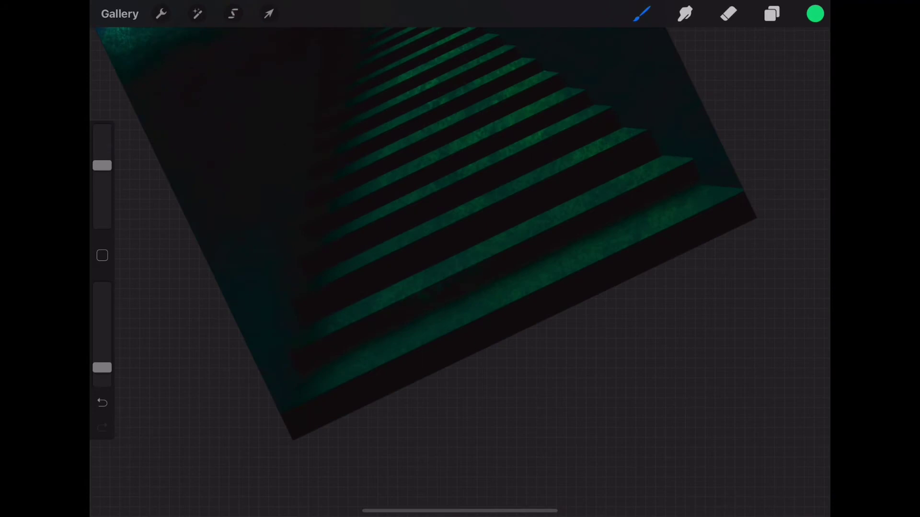
left_click(102, 403)
Gaussian-blur two stair stripes, at about 20% and 11%.
left_click(232, 14)
left_click(197, 13)
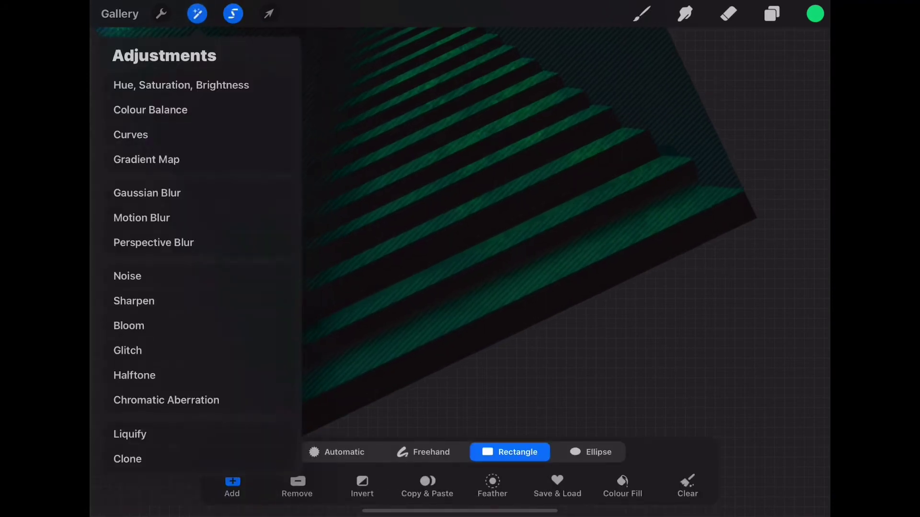
left_click(147, 193)
left_click_drag(460, 259, 606, 258)
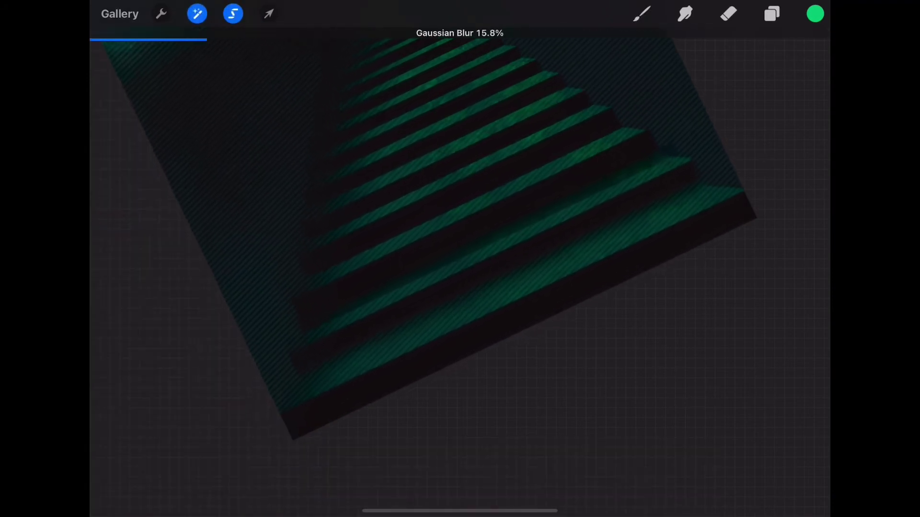
left_click(642, 14)
left_click(233, 13)
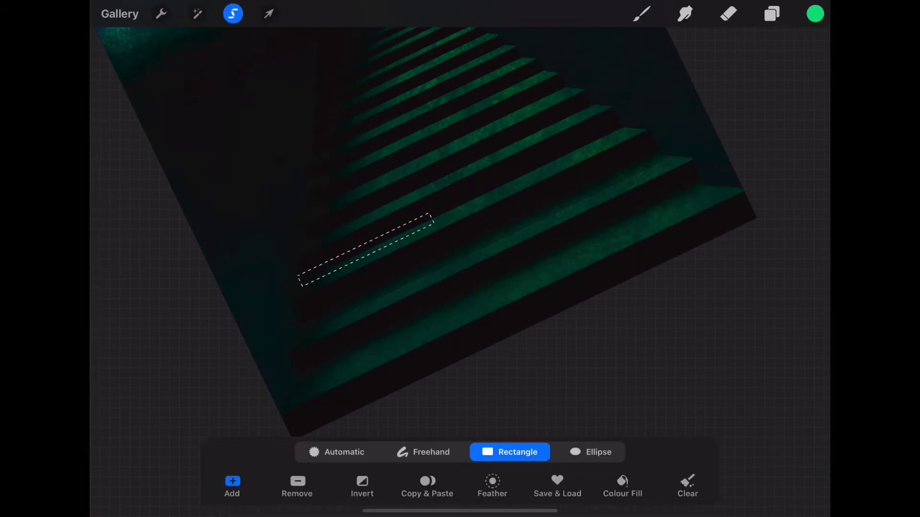
left_click(197, 14)
left_click(123, 199)
left_click_drag(460, 258, 249, 258)
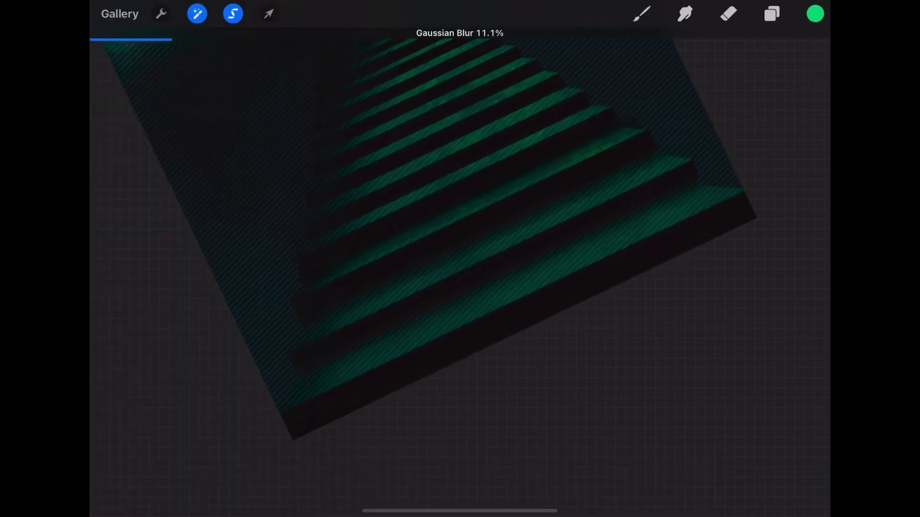
left_click(642, 14)
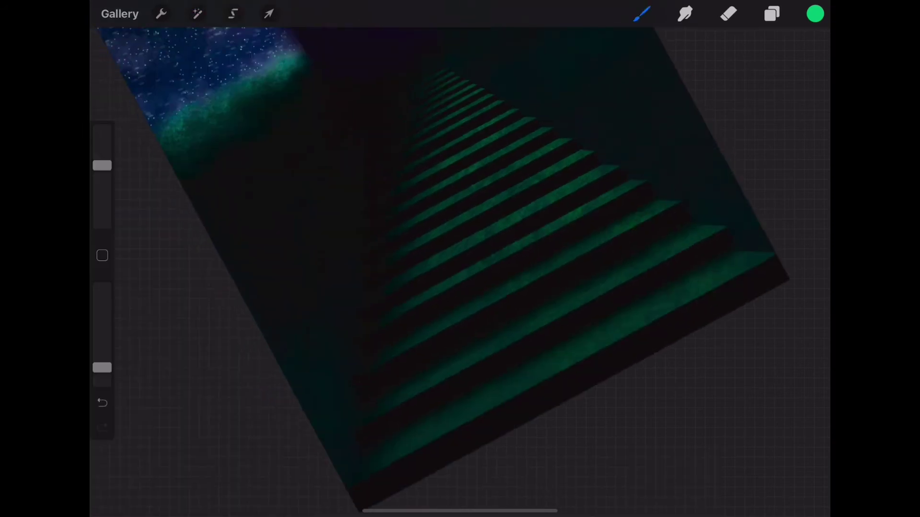
Select another stair stripe and Gaussian-blur it by about 29%.
left_click(233, 13)
left_click_drag(360, 168, 641, 322)
left_click(196, 13)
left_click(124, 215)
left_click_drag(336, 258, 551, 259)
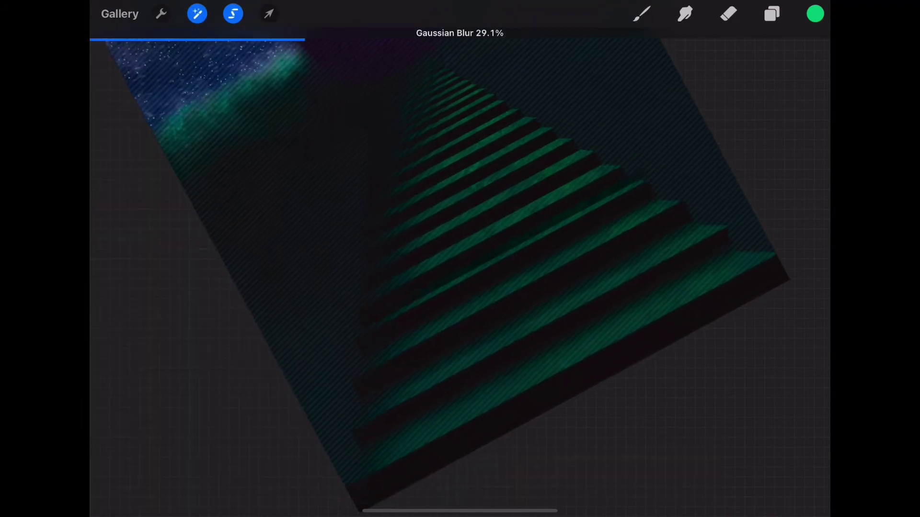
left_click(233, 13)
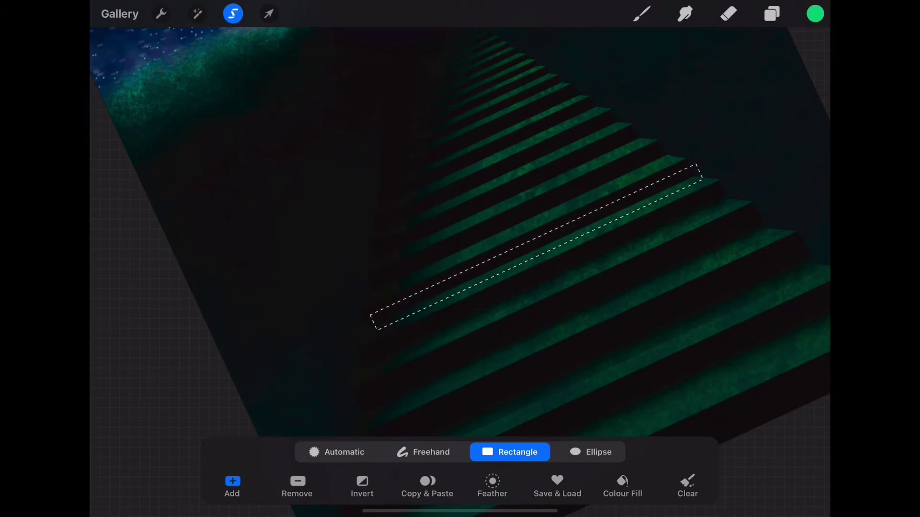
Undo the last selection and draw rectangle strips along an upper stair edge.
key("ctrl+z")
left_click(771, 14)
left_click(642, 13)
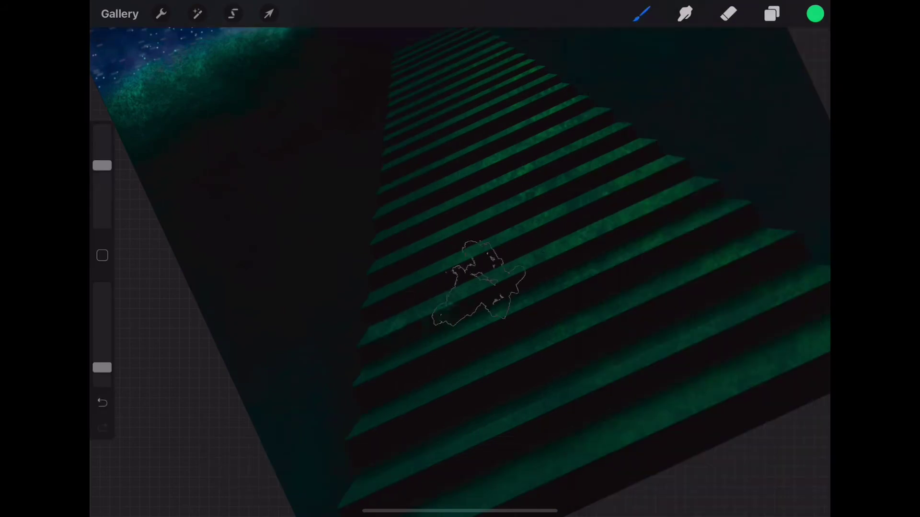
left_click(233, 14)
left_click_drag(360, 329, 704, 172)
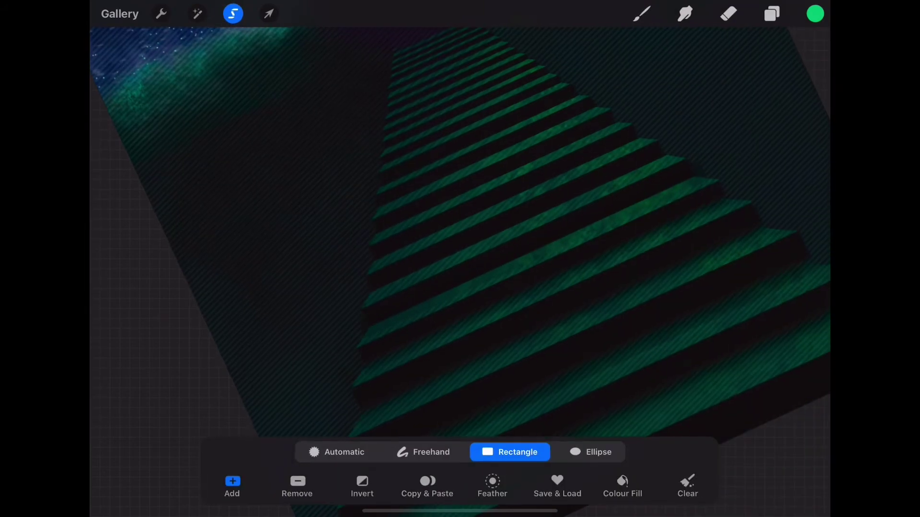
left_click_drag(365, 289, 653, 158)
left_click_drag(369, 207, 610, 103)
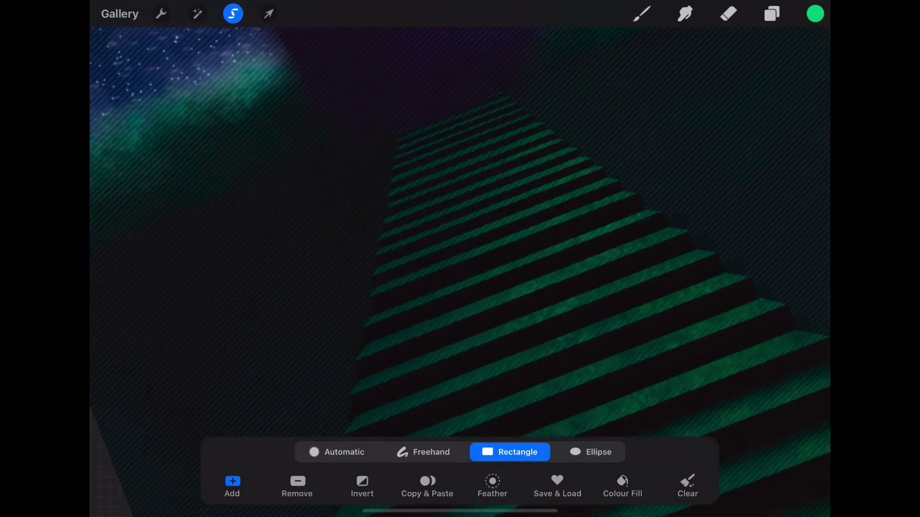
left_click_drag(340, 335, 678, 189)
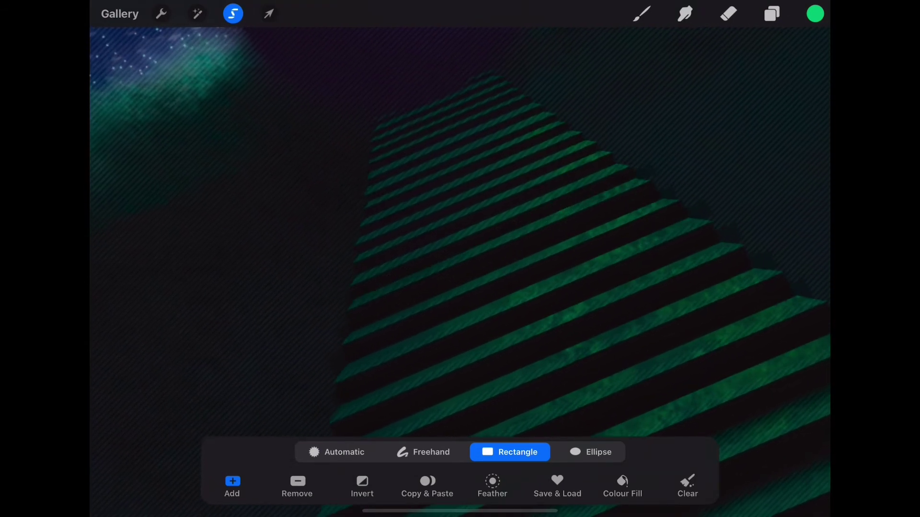
Reselect a thin strip along the upper stair and Gaussian-blur it at 6.5%.
scroll(460, 240, "down", 2)
left_click_drag(284, 301, 685, 141)
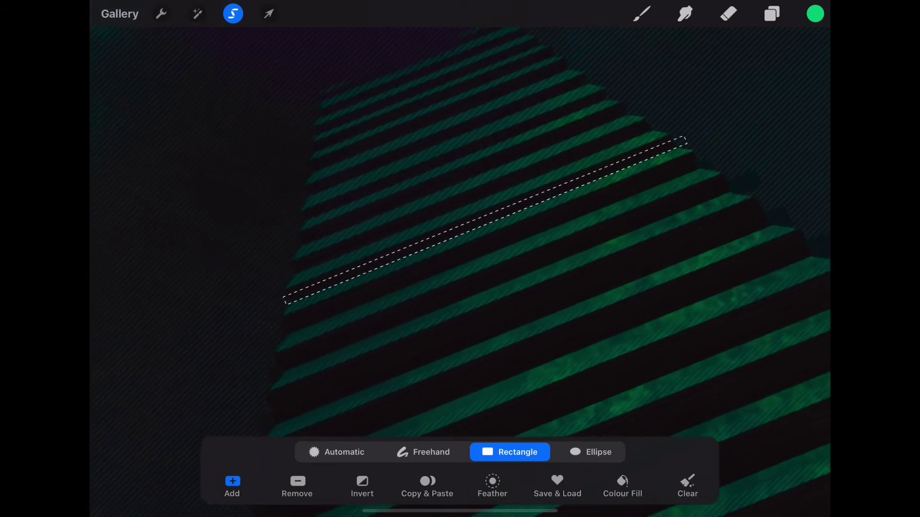
left_click_drag(403, 206, 649, 109)
left_click(445, 144)
scroll(479, 239, "down", 3)
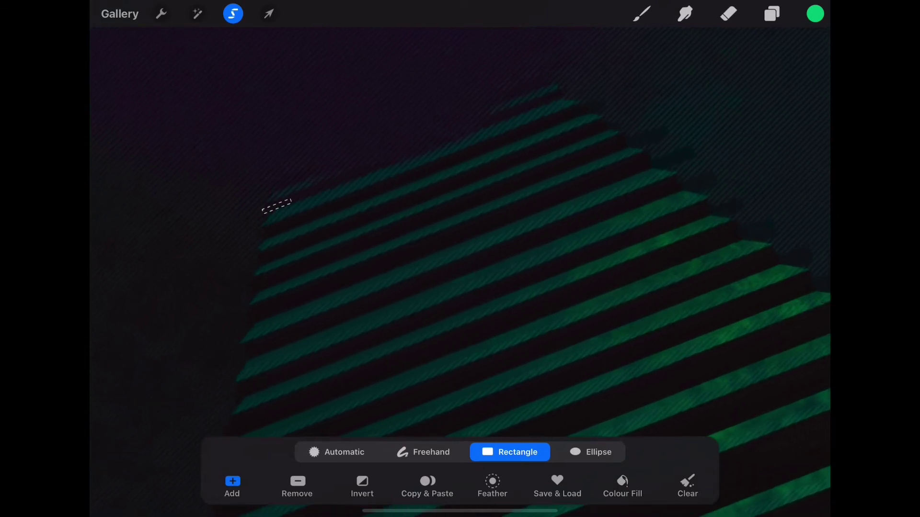
left_click_drag(291, 200, 580, 91)
scroll(460, 258, "down", 3)
left_click(197, 14)
left_click(144, 191)
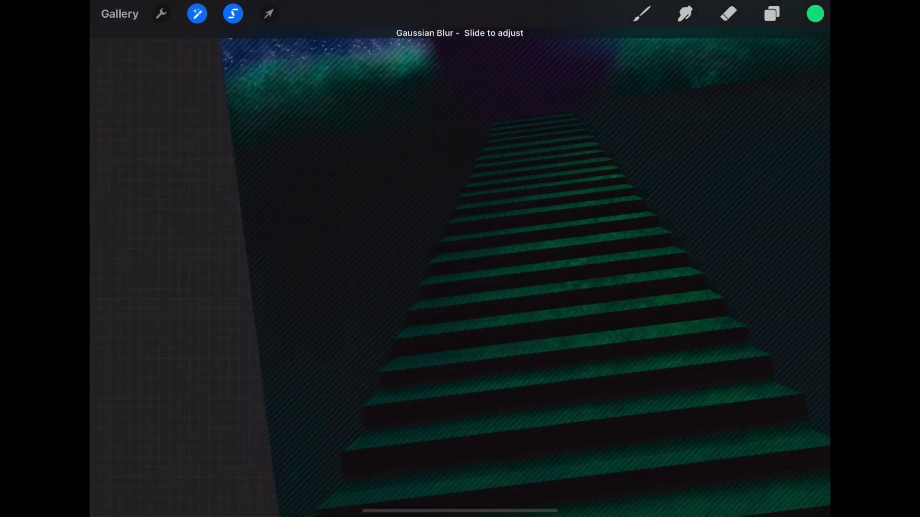
left_click_drag(460, 259, 507, 258)
left_click(197, 14)
Make Layer 9 visible again and set its blend mode to Linear Burn.
left_click(772, 13)
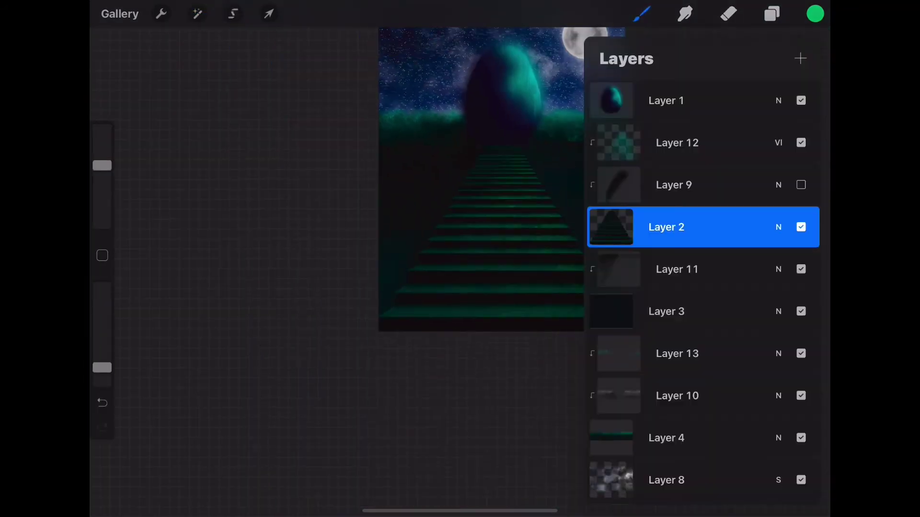
left_click(801, 169)
left_click(778, 211)
scroll(703, 355, "up", 2)
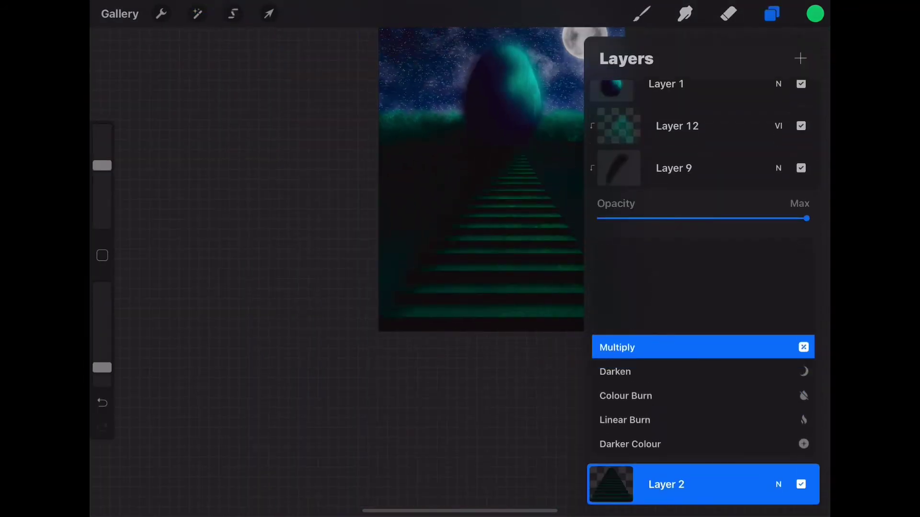
scroll(703, 354, "down", 5)
scroll(703, 355, "down", 3)
scroll(702, 354, "up", 10)
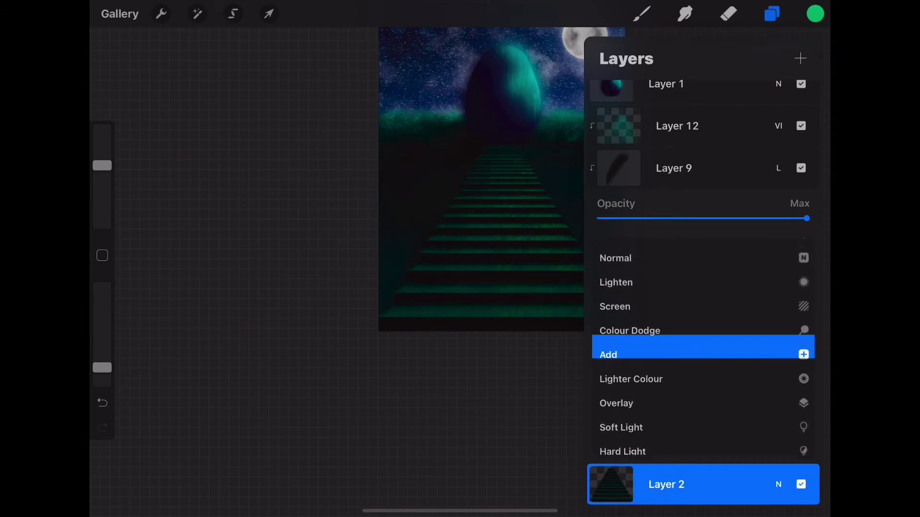
scroll(703, 354, "up", 5)
scroll(703, 355, "up", 1)
left_click(778, 167)
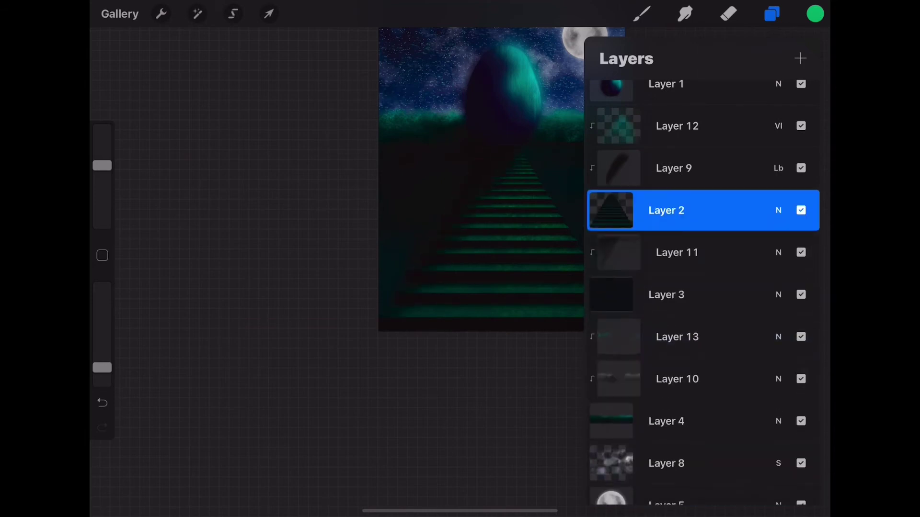
left_click(778, 126)
left_click(728, 13)
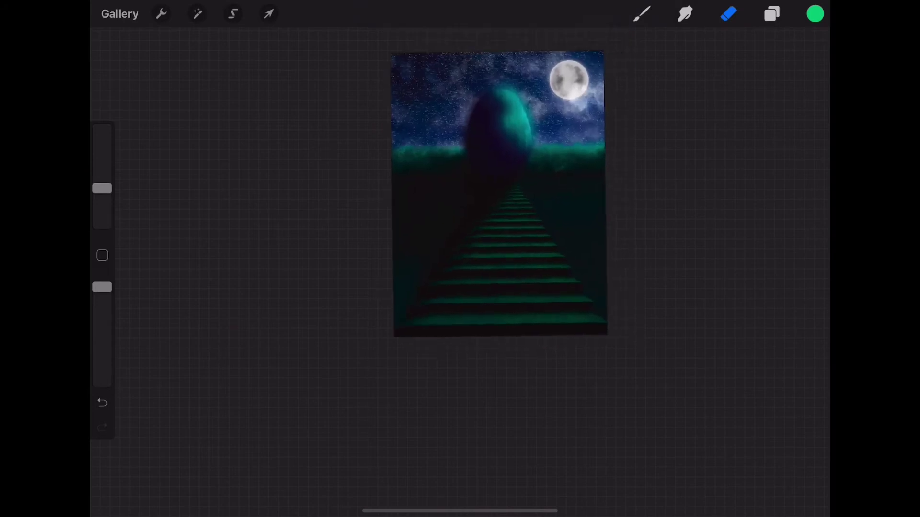
Select the egg layer, Layer 1, and apply a 60% Gaussian blur.
left_click(772, 13)
left_click(649, 99)
scroll(479, 240, "up", 5)
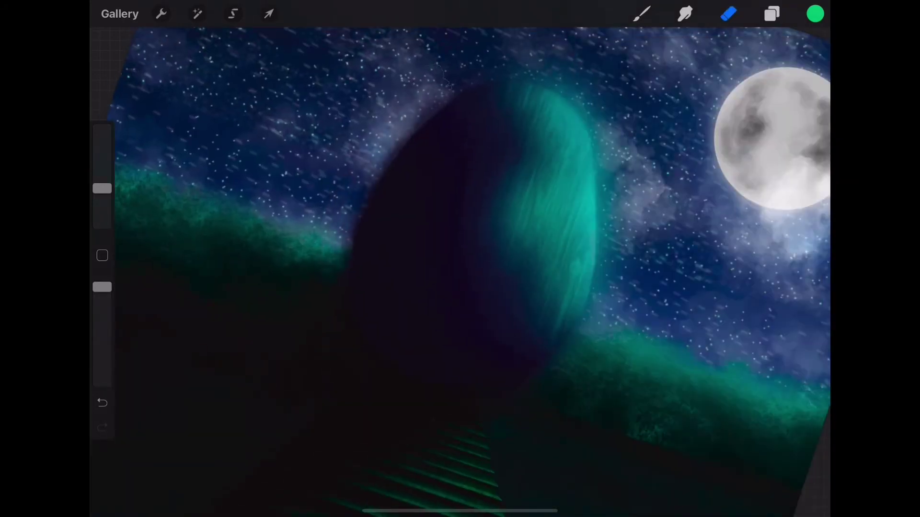
left_click(197, 13)
left_click(163, 193)
left_click(144, 214)
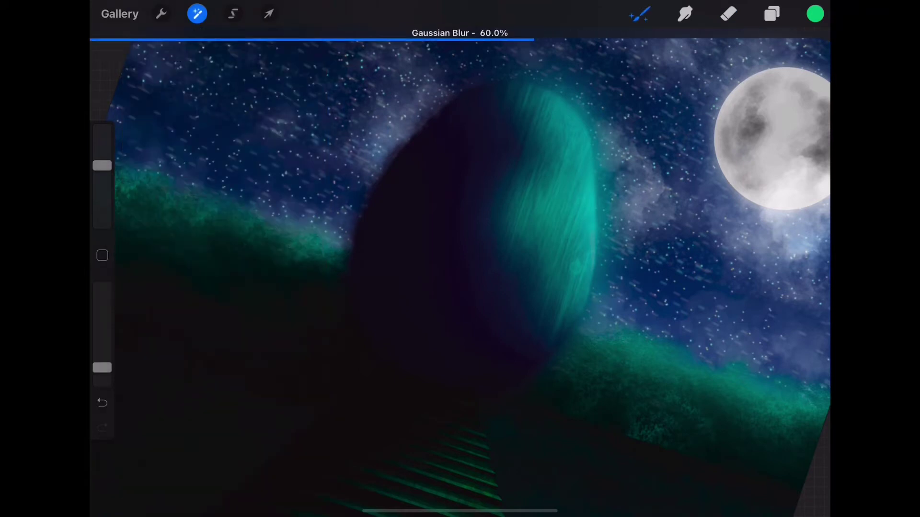
Pick the Medium Brush from the Airbrushing set and commit the blur.
left_click(641, 13)
left_click(565, 227)
scroll(692, 288, "up", 1)
left_click(692, 113)
left_click(641, 13)
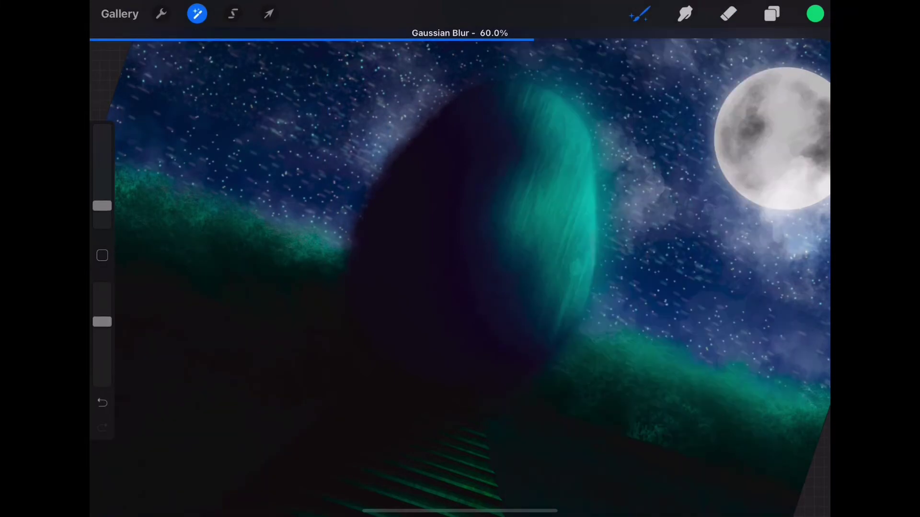
left_click(641, 14)
left_click(771, 14)
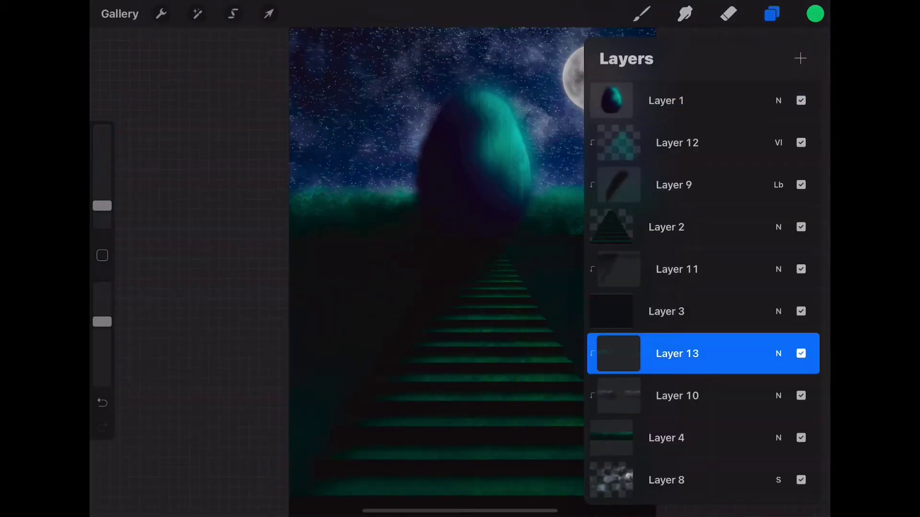
Pick a dark colour, set the brush size to 6%, and delete Layer 13.
left_click(779, 353)
left_click_drag(383, 240, 335, 268)
left_click(772, 13)
left_click(677, 317)
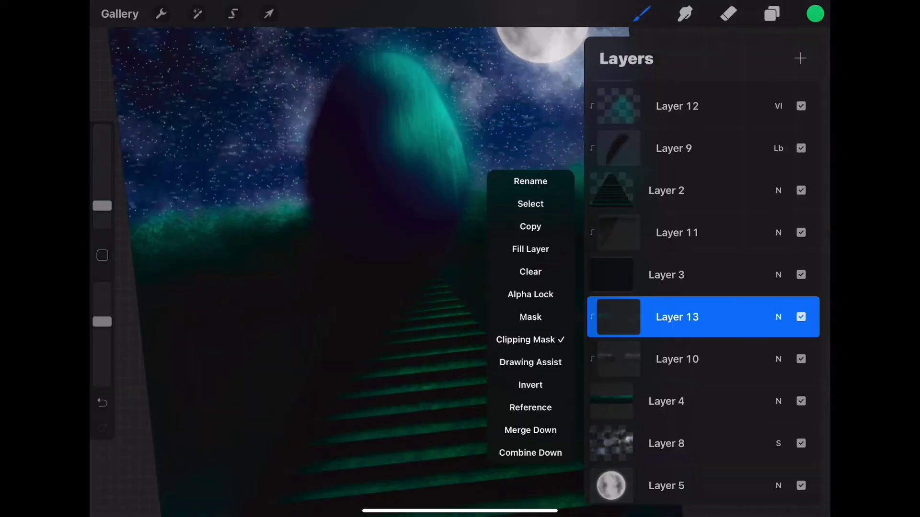
left_click(335, 287)
left_click_drag(102, 206, 102, 218)
left_click_drag(102, 321, 102, 350)
left_click_drag(102, 218, 102, 198)
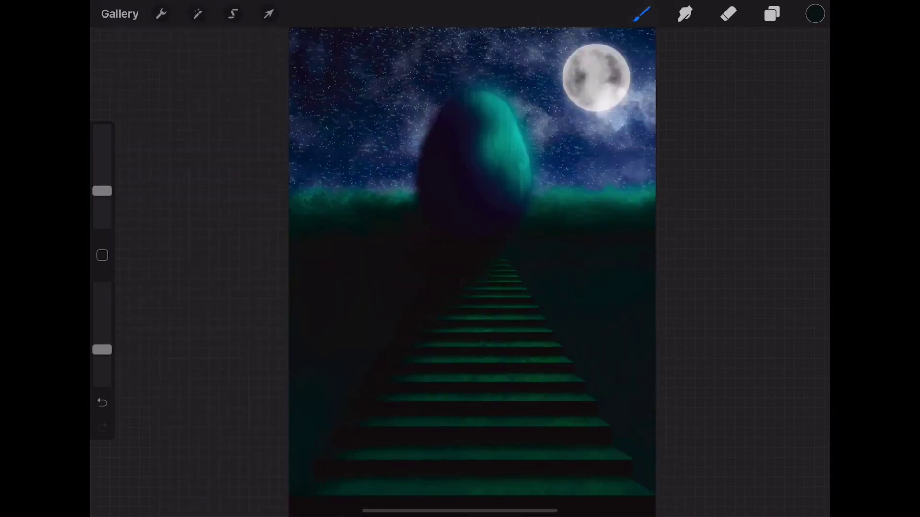
left_click(772, 13)
left_click(677, 318)
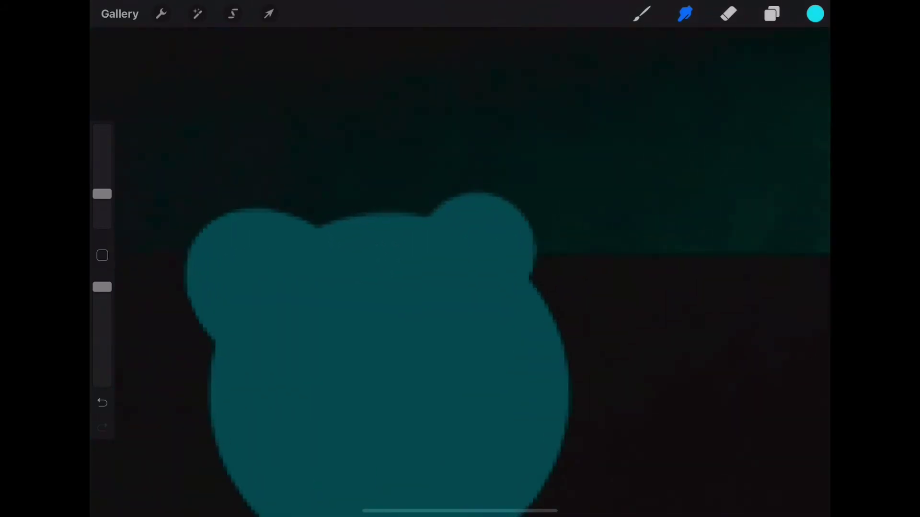
Delete Layer 10 and paint dark teal on the bear with a smaller Touchups brush.
mouse_move(102, 194)
left_mouse_down()
mouse_move(102, 218)
mouse_move(102, 190)
left_mouse_up()
left_click(772, 14)
left_click(611, 98)
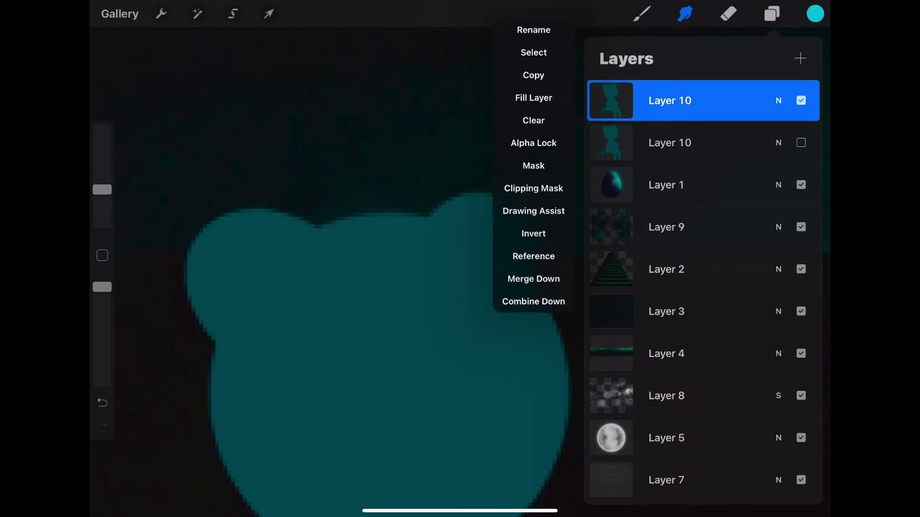
left_click(641, 13)
left_click(561, 382)
left_click(641, 13)
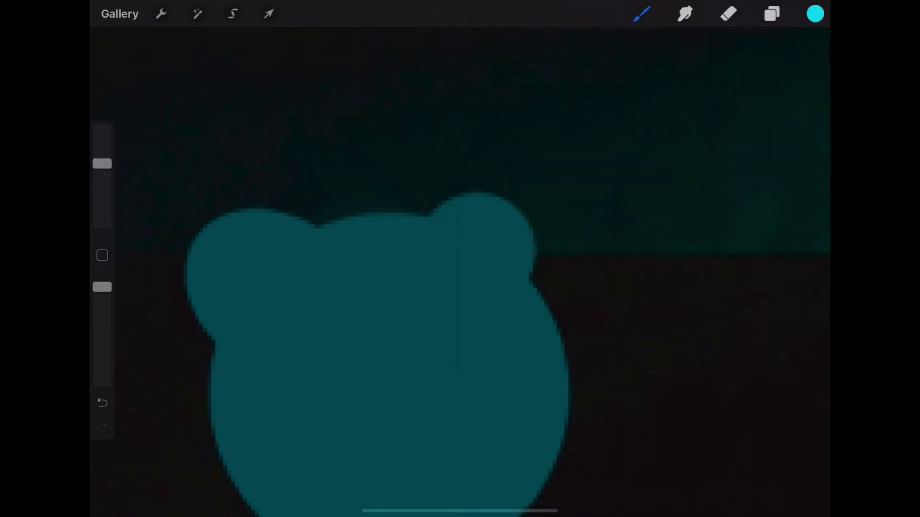
left_click_drag(102, 197, 103, 203)
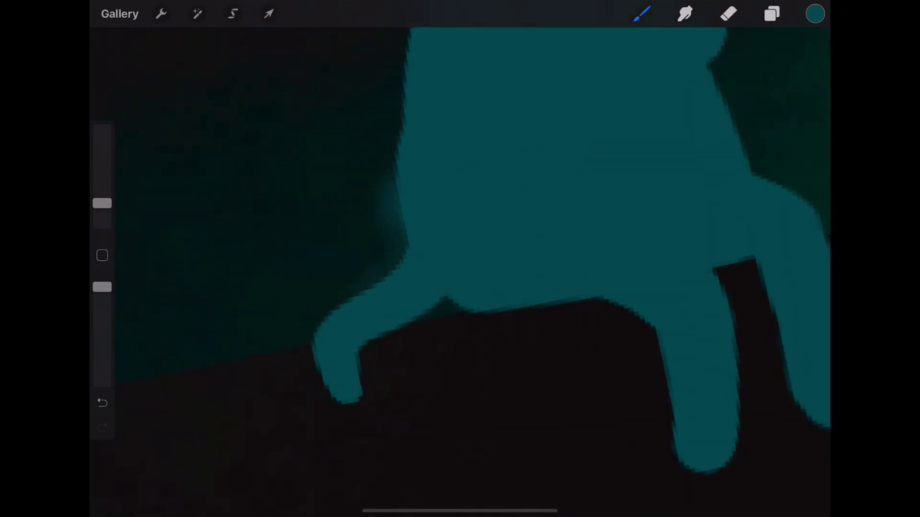
Try smudging the bear with a larger smudge brush, then undo the strokes.
left_click(685, 13)
left_click(685, 14)
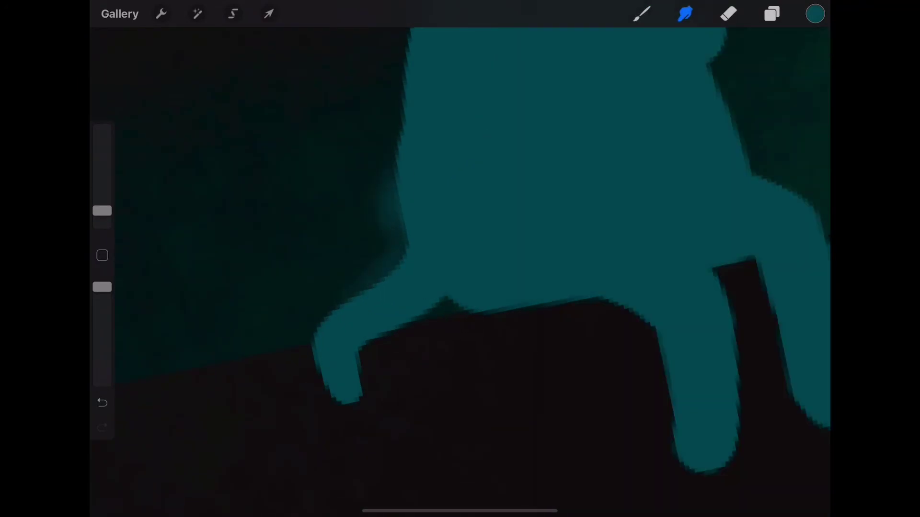
left_click_drag(102, 210, 102, 192)
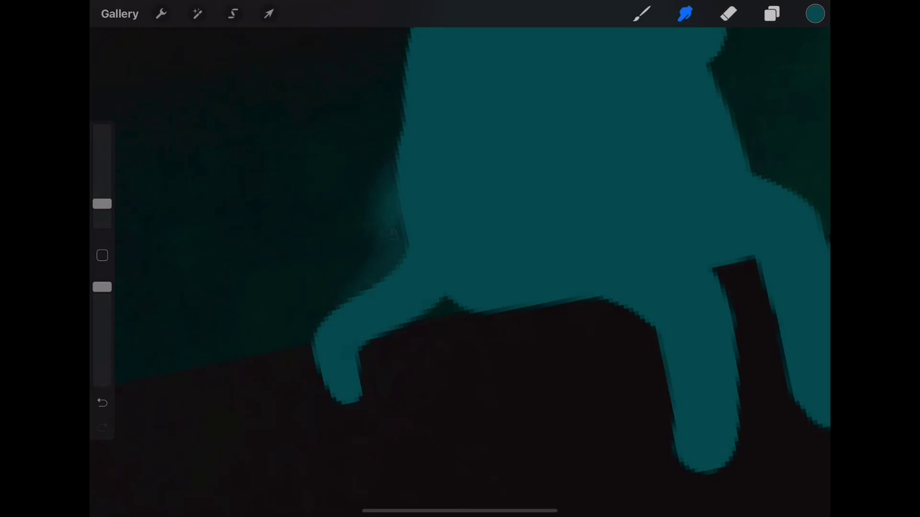
key("ctrl+z")
key("ctrl+z")
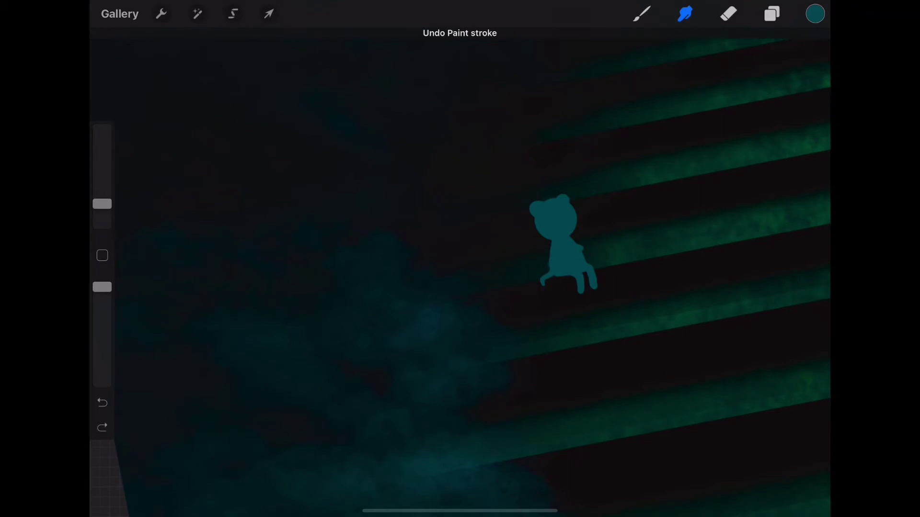
key("ctrl+z")
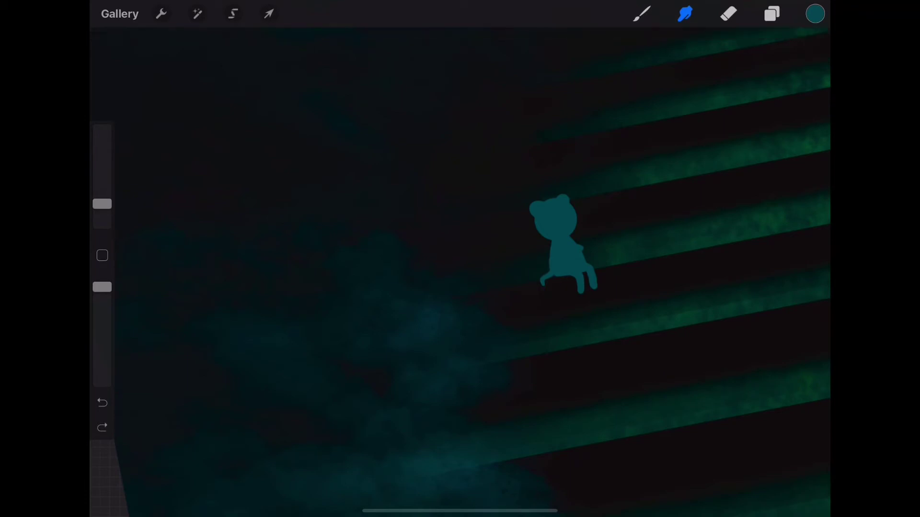
Browse the brush library sets, from Touchups and Organic through Elements to Textures.
left_click(642, 13)
left_click(558, 469)
left_click(561, 445)
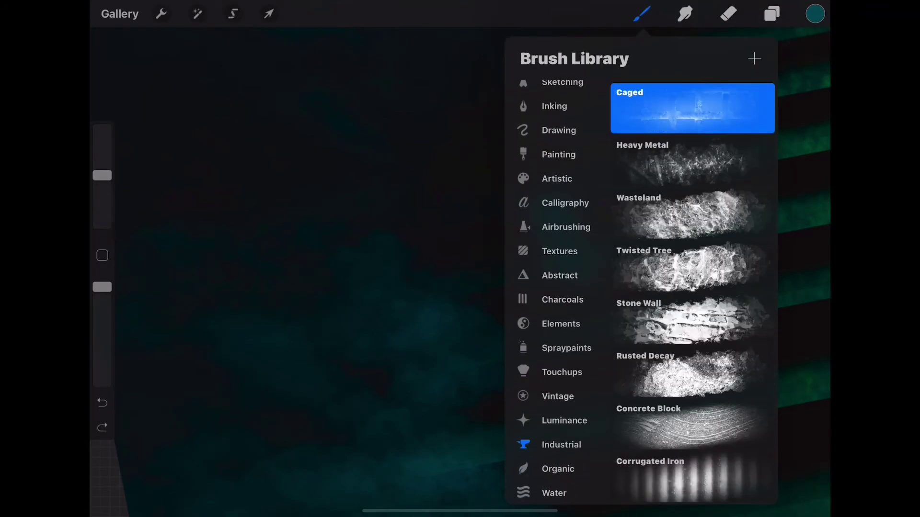
left_click(566, 347)
left_click(692, 372)
left_click(558, 396)
left_click(561, 324)
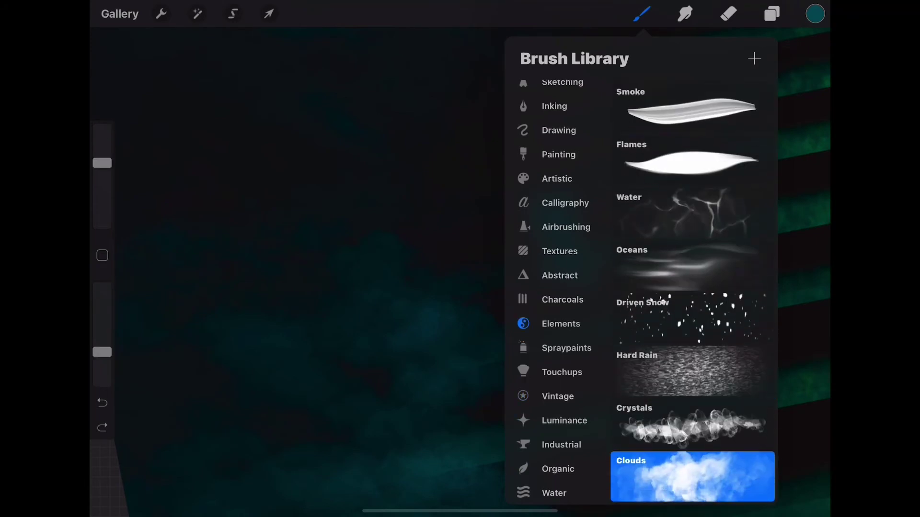
left_click(562, 299)
left_click(559, 251)
scroll(692, 239, "up", 2)
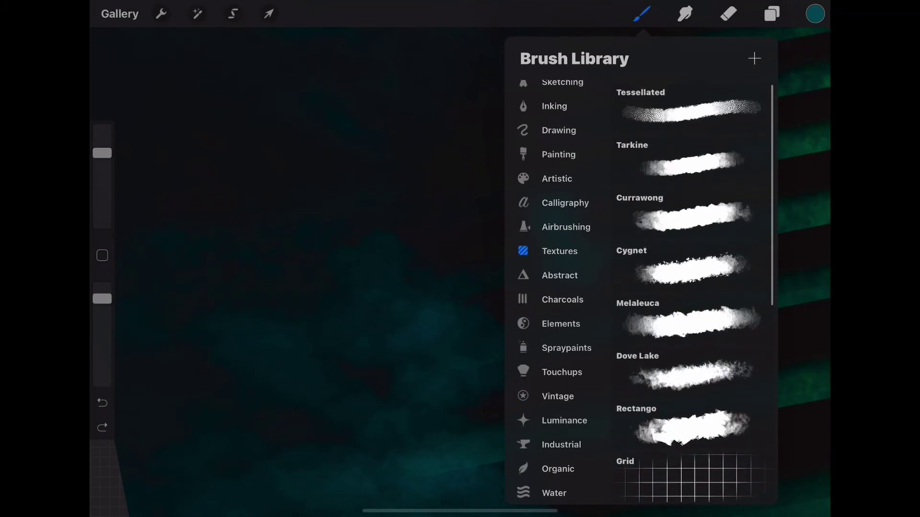
Set the Smudge tool to the Clouds brush from the Elements set.
left_click(685, 14)
left_click(604, 324)
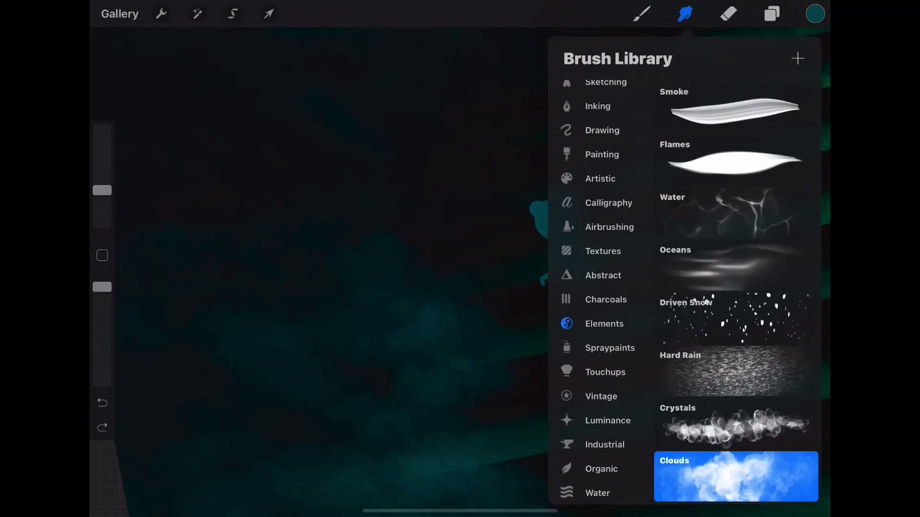
left_click(602, 275)
left_click(602, 251)
left_click(335, 240)
Smudge the teal bear's head outline with Dove Lake, softening the ears, sides and shoulders.
scroll(431, 288, "up", 5)
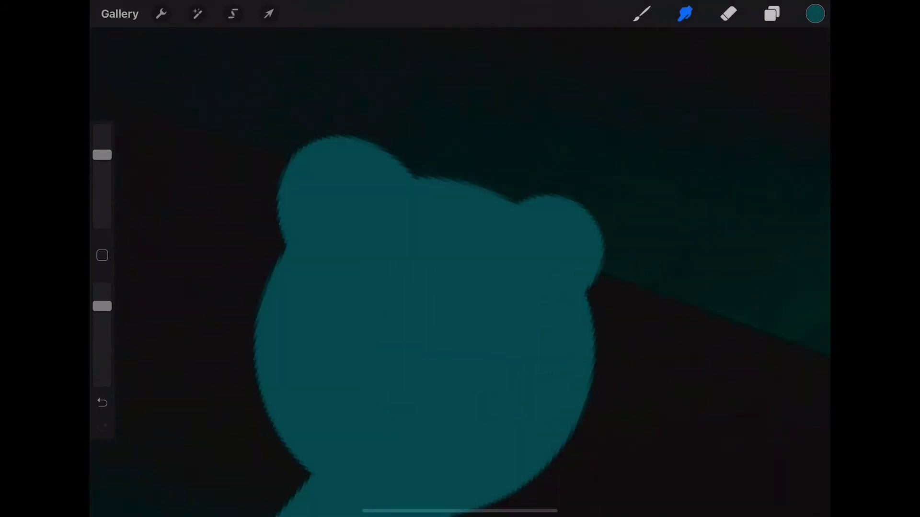
left_click_drag(102, 155, 103, 216)
left_click_drag(424, 189, 437, 165)
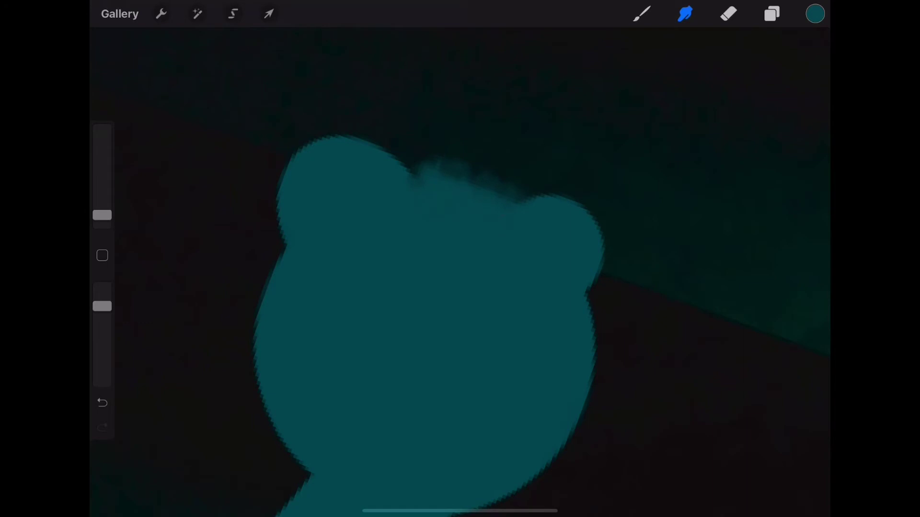
left_click_drag(412, 287, 537, 197)
left_click_drag(394, 224, 397, 301)
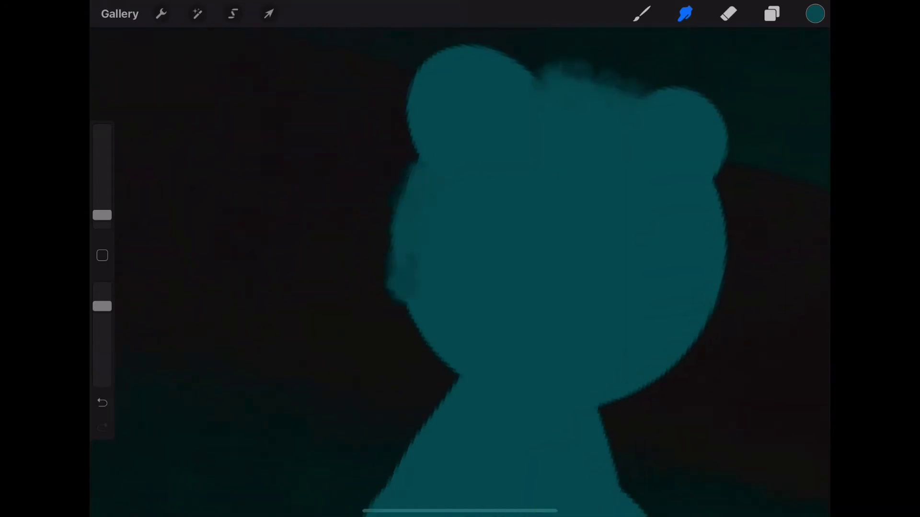
left_click_drag(423, 348, 458, 378)
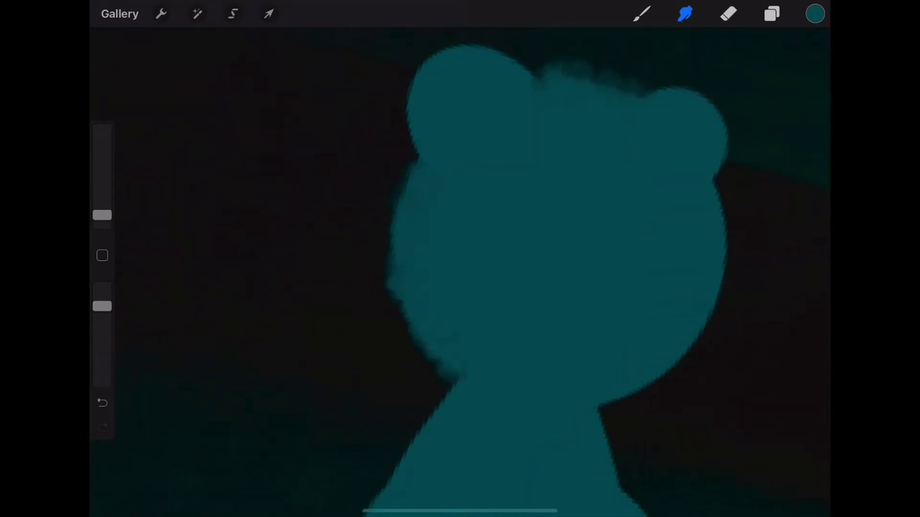
left_click_drag(405, 103, 405, 153)
left_click_drag(407, 74, 409, 166)
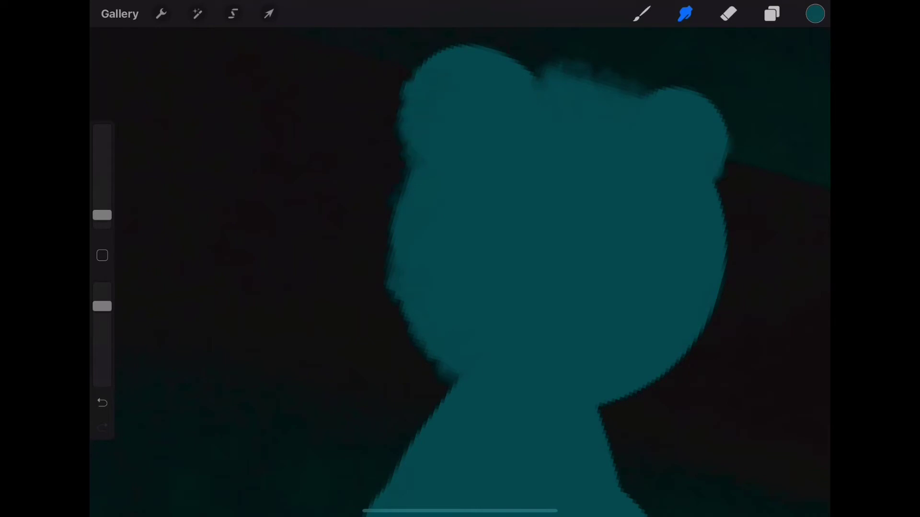
left_click_drag(726, 106, 733, 280)
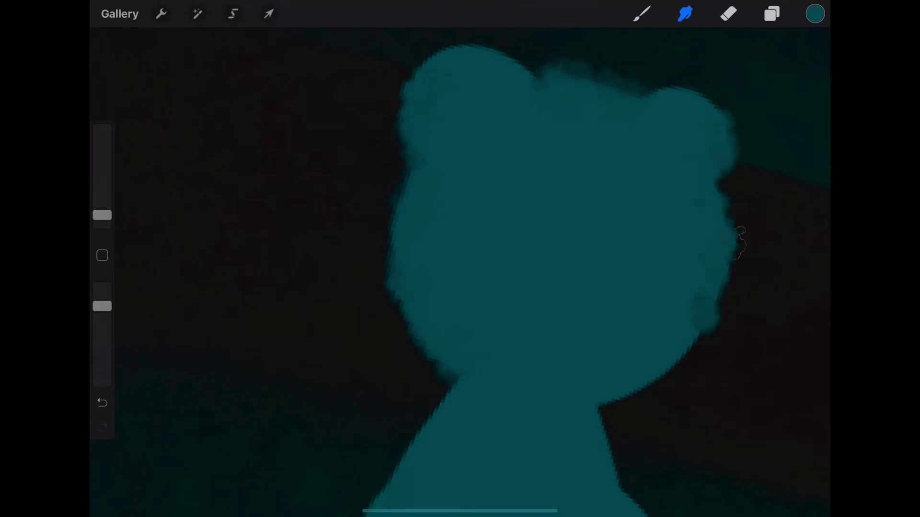
left_click_drag(740, 243, 694, 364)
left_click_drag(646, 387, 602, 410)
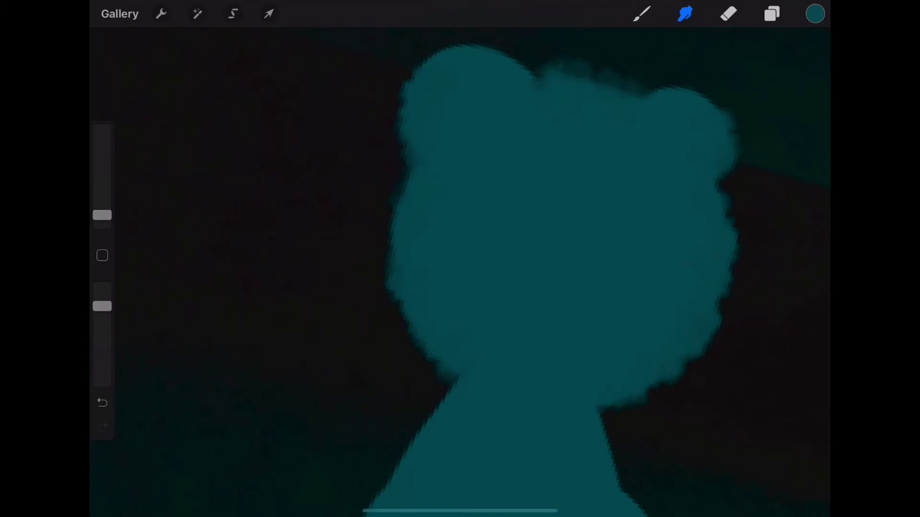
Smudge the body's and legs' edges into soft, wavy fuzz.
scroll(460, 258, "down", 5)
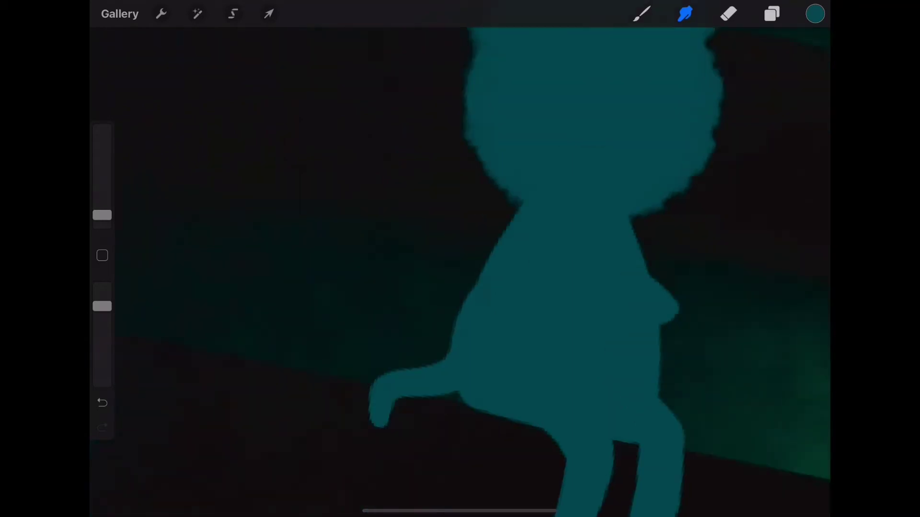
left_click_drag(454, 271, 431, 330)
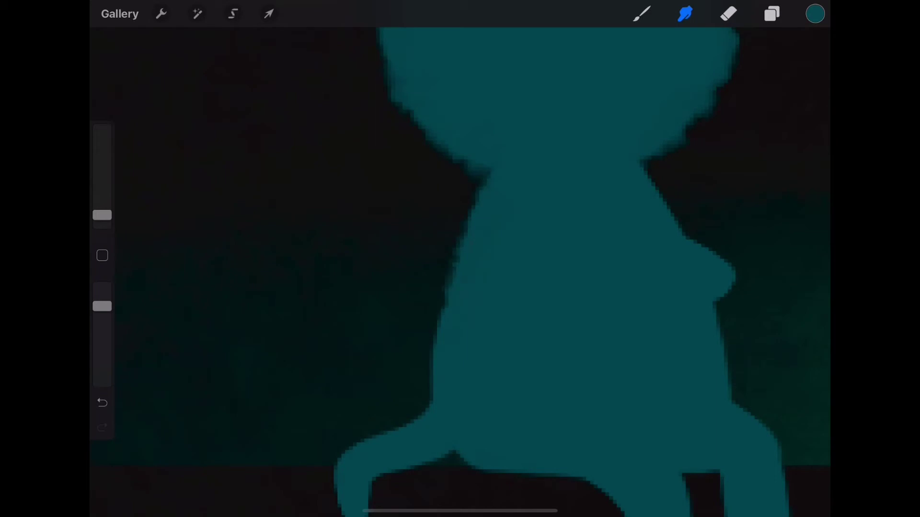
left_click_drag(445, 294, 422, 407)
left_click_drag(466, 224, 435, 303)
left_click_drag(666, 182, 687, 237)
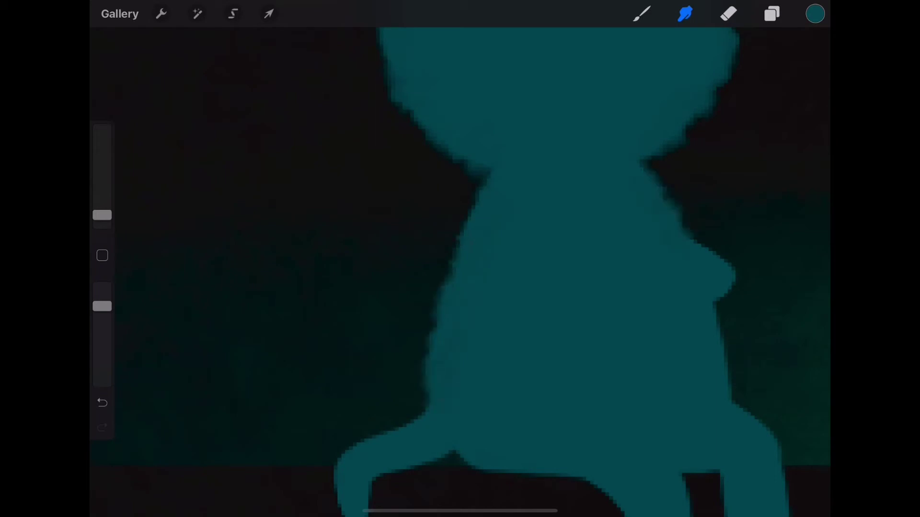
left_click_drag(721, 309, 731, 381)
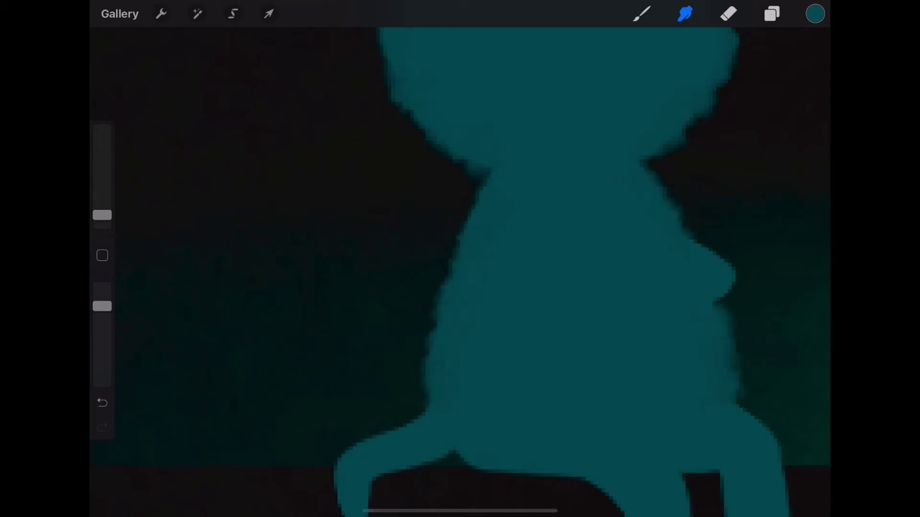
scroll(460, 258, "down", 5)
scroll(460, 259, "down", 2)
left_click_drag(498, 239, 525, 302)
left_click_drag(596, 247, 601, 288)
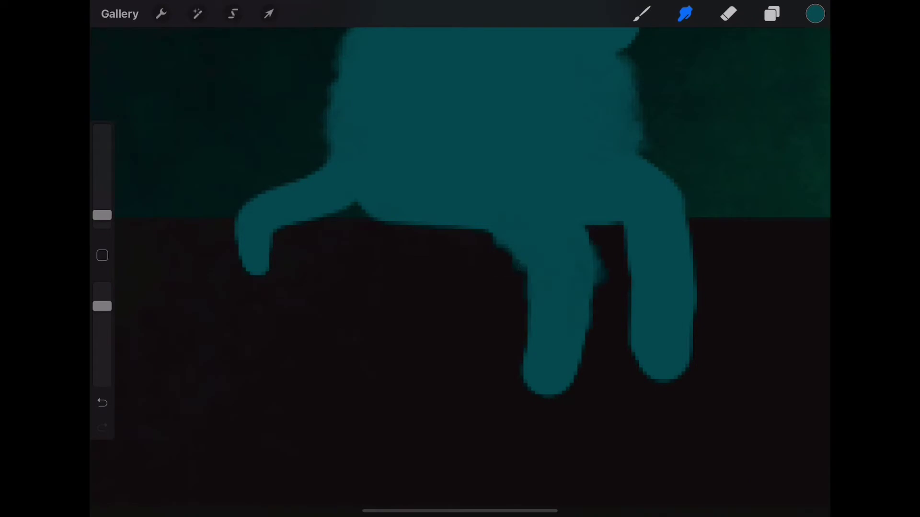
left_click_drag(326, 143, 293, 180)
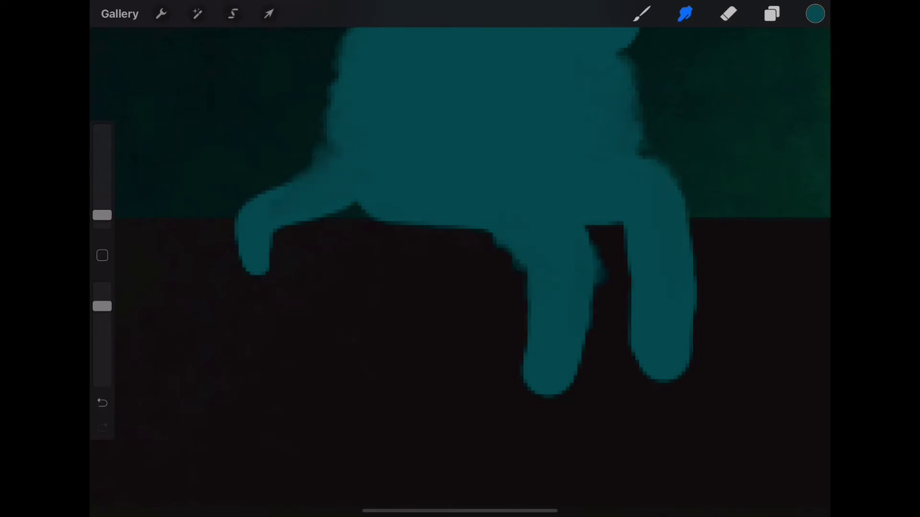
scroll(460, 259, "down", 5)
Pick a light cyan colour and add a new layer above the figure.
left_click(771, 13)
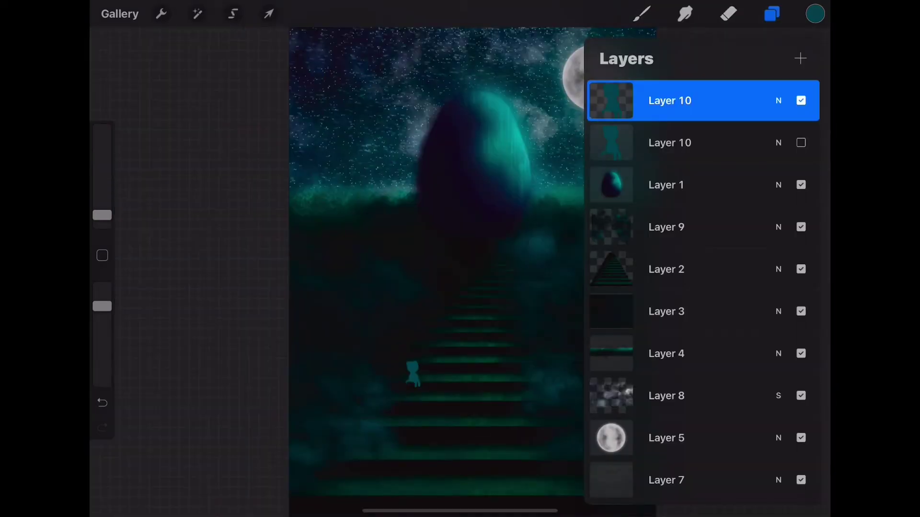
left_click(815, 13)
left_click(754, 140)
left_click(641, 13)
left_click(772, 13)
left_click(800, 57)
left_click(772, 13)
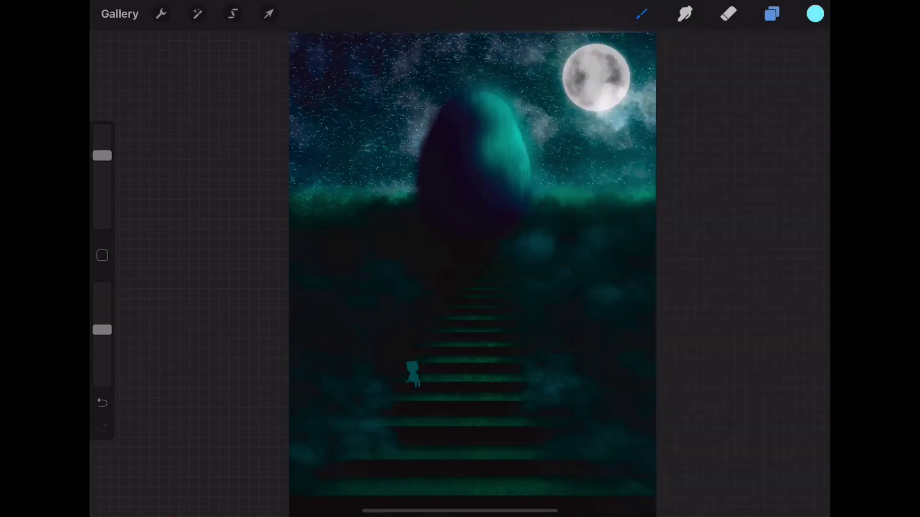
scroll(413, 374, "up", 5)
Paint light-cyan highlights along the top, right edge and chin of the bear's head.
scroll(335, 239, "up", 3)
left_click_drag(249, 96, 383, 249)
key("ctrl+z")
left_click_drag(102, 156, 102, 211)
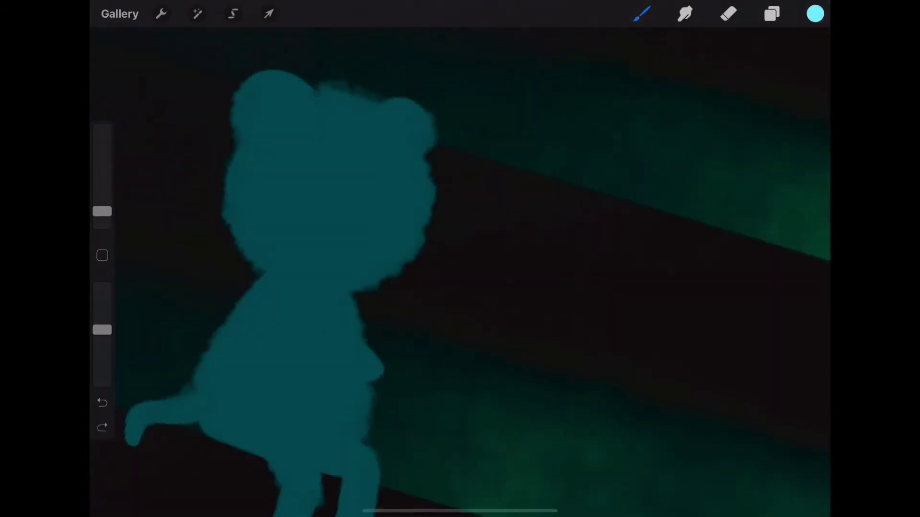
left_click_drag(319, 89, 373, 106)
mouse_move(426, 163)
left_mouse_down()
mouse_move(431, 189)
mouse_move(412, 252)
mouse_move(345, 290)
left_mouse_up()
mouse_move(419, 232)
left_mouse_down()
mouse_move(400, 261)
mouse_move(429, 166)
mouse_move(427, 120)
left_mouse_up()
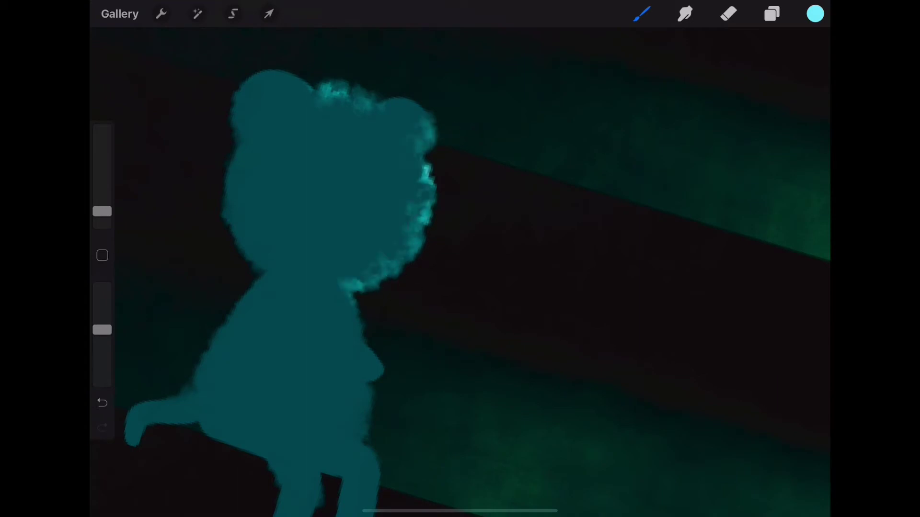
left_click_drag(424, 173, 429, 218)
mouse_move(359, 294)
left_mouse_down()
mouse_move(335, 335)
mouse_move(369, 355)
left_mouse_up()
scroll(383, 258, "up", 5)
left_click_drag(102, 212, 102, 216)
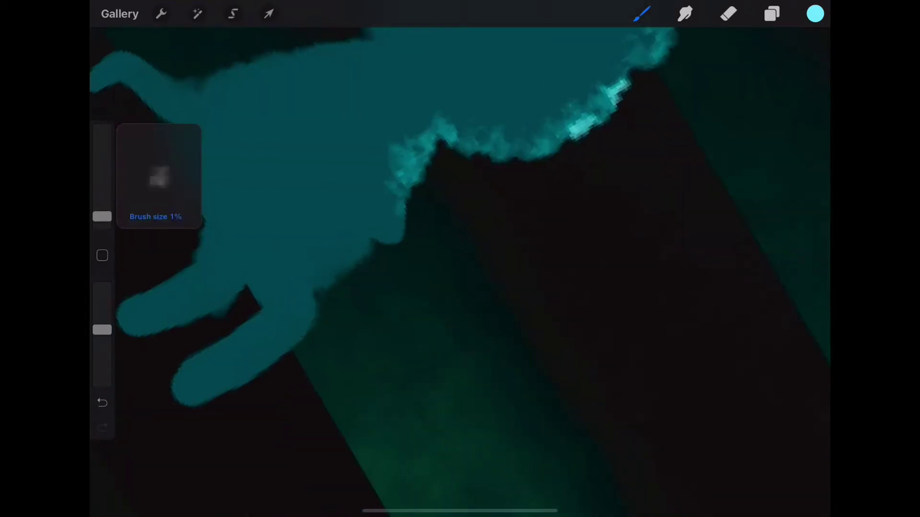
left_click_drag(409, 127, 405, 167)
Texture the body's lower and right edges with cyan at a lower brush opacity.
left_click_drag(102, 218, 102, 214)
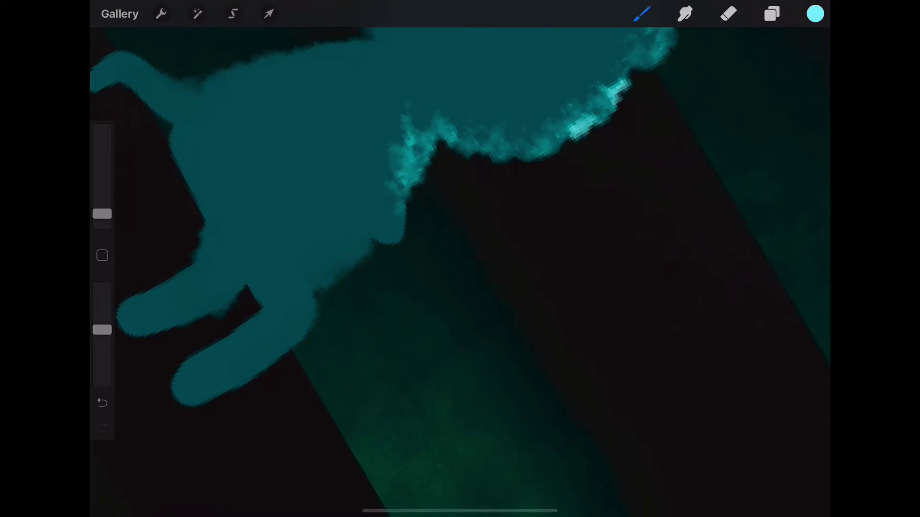
left_click_drag(372, 232, 314, 290)
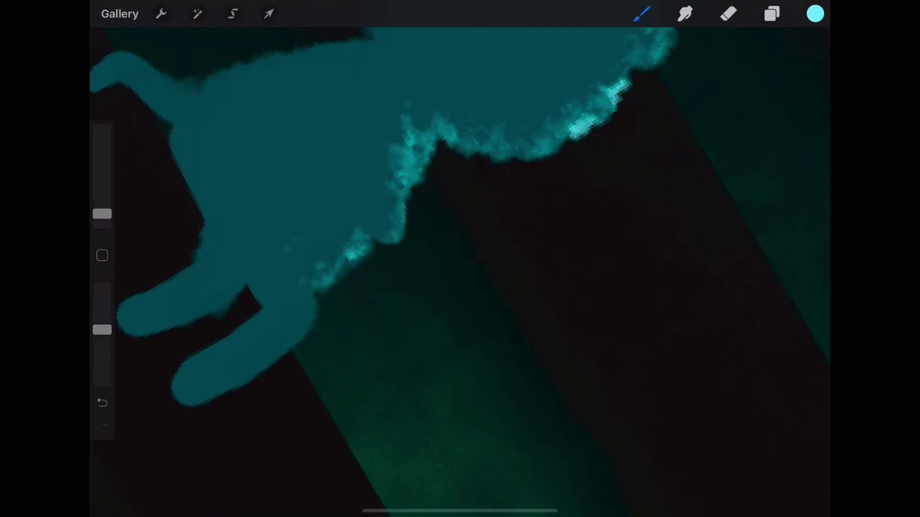
left_click_drag(294, 239, 321, 285)
mouse_move(102, 214)
left_mouse_down()
mouse_move(102, 224)
mouse_move(102, 213)
left_mouse_up()
left_click_drag(287, 235, 325, 283)
left_click_drag(345, 213, 335, 278)
mouse_move(404, 179)
left_mouse_down()
mouse_move(441, 122)
mouse_move(469, 120)
left_mouse_up()
left_click_drag(102, 330, 102, 360)
left_click_drag(446, 144, 484, 96)
left_click_drag(479, 144, 592, 94)
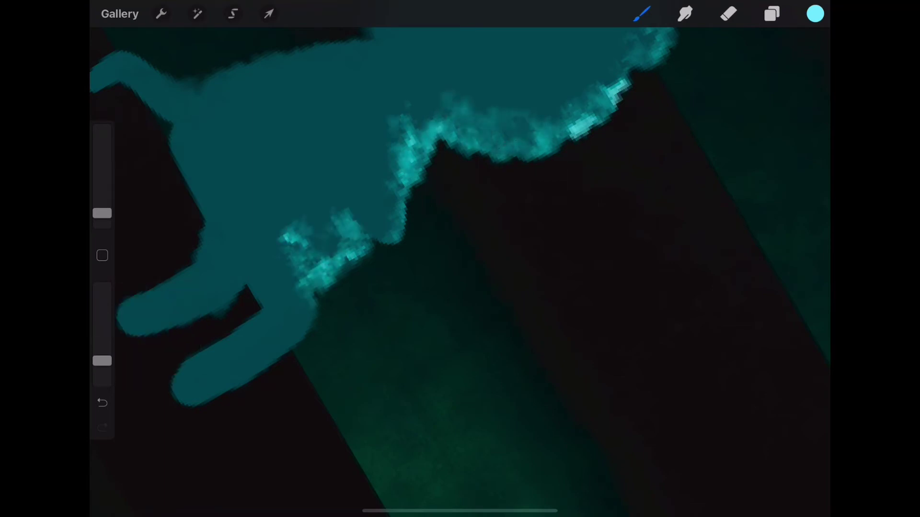
left_click_drag(350, 225, 353, 185)
left_click_drag(407, 173, 436, 101)
left_click_drag(319, 347, 297, 282)
Add cyan highlights and texture along the edges of both legs.
scroll(459, 268, "down", 3)
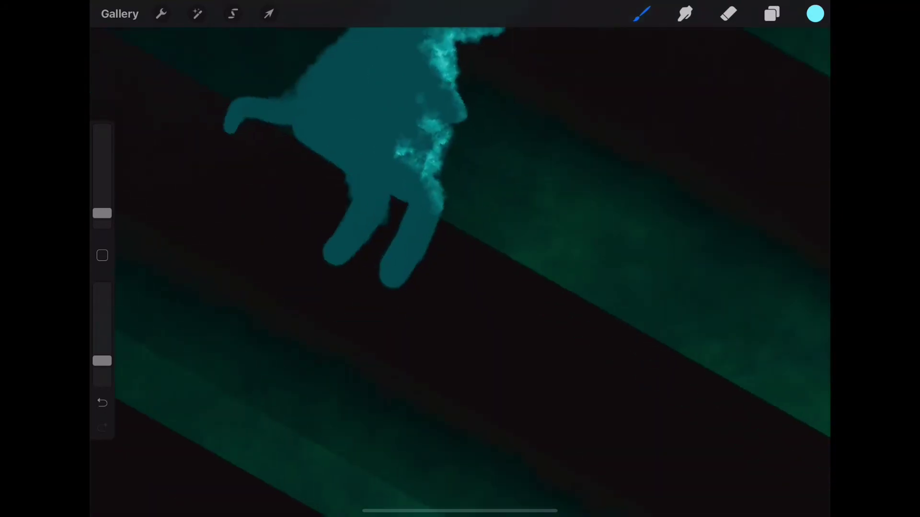
left_click_drag(433, 211, 405, 276)
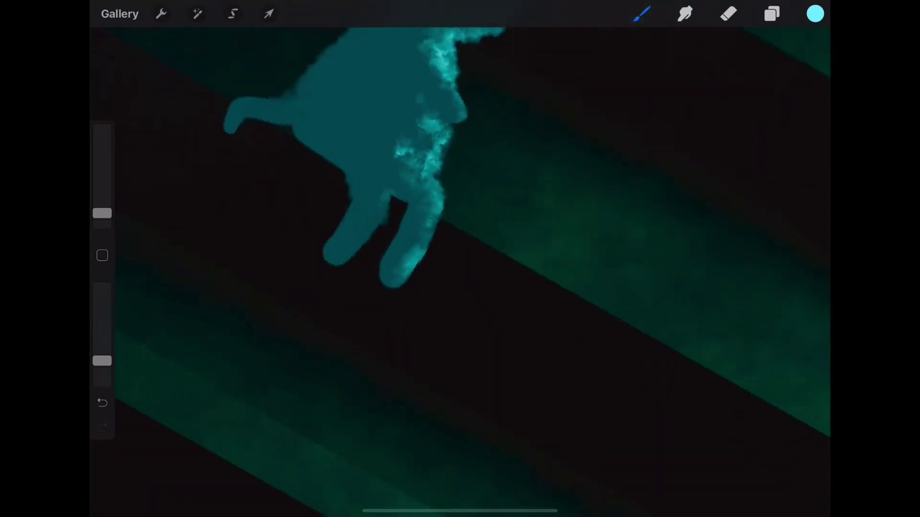
left_click_drag(383, 179, 381, 232)
scroll(460, 259, "up", 5)
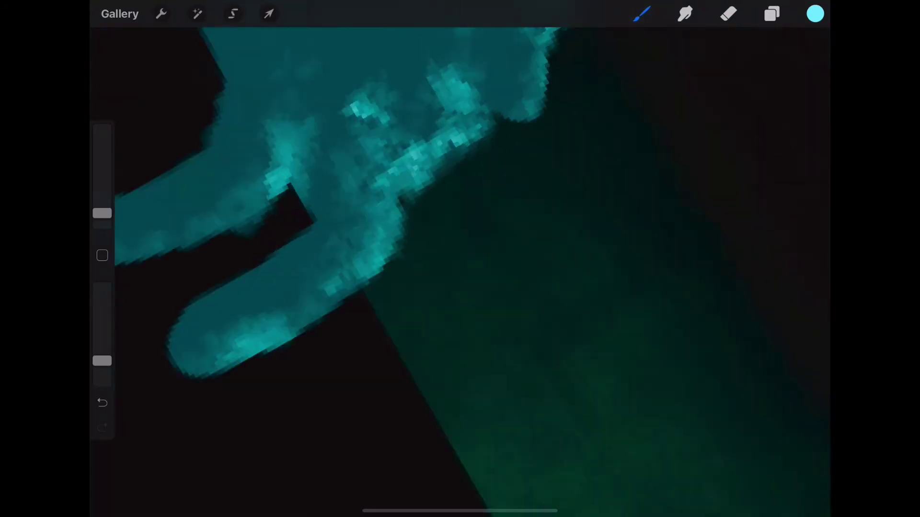
scroll(460, 259, "up", 5)
left_click(729, 13)
left_click(641, 13)
left_click_drag(364, 168, 306, 230)
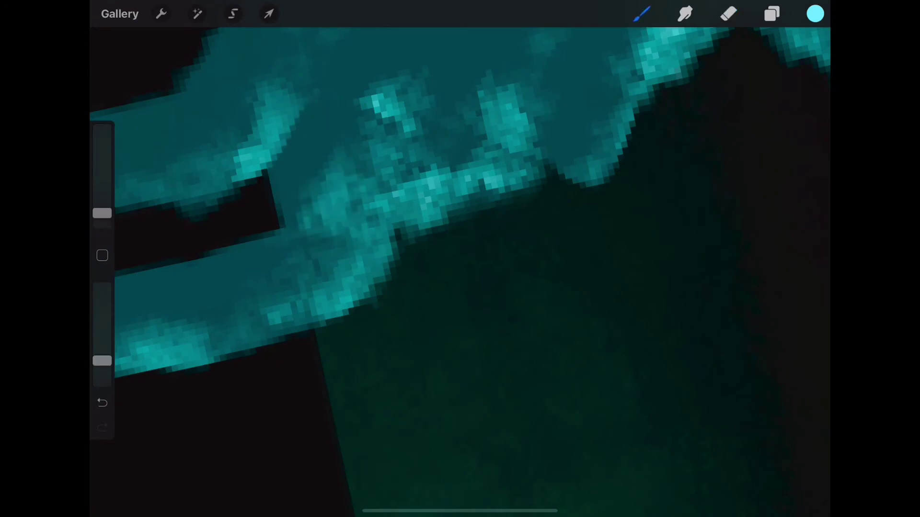
left_click_drag(397, 110, 345, 186)
scroll(460, 259, "down", 5)
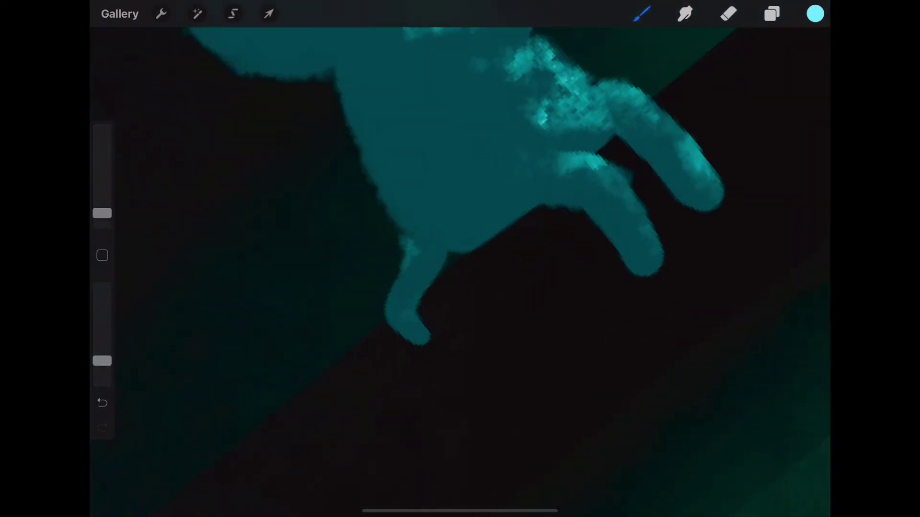
scroll(460, 258, "down", 3)
scroll(460, 259, "down", 3)
scroll(460, 259, "down", 2)
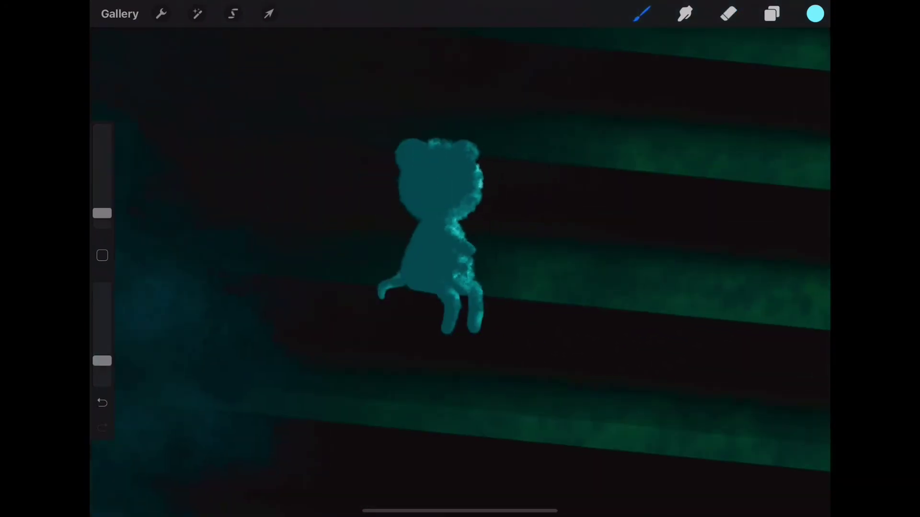
left_click_drag(102, 361, 102, 379)
left_click_drag(102, 213, 102, 208)
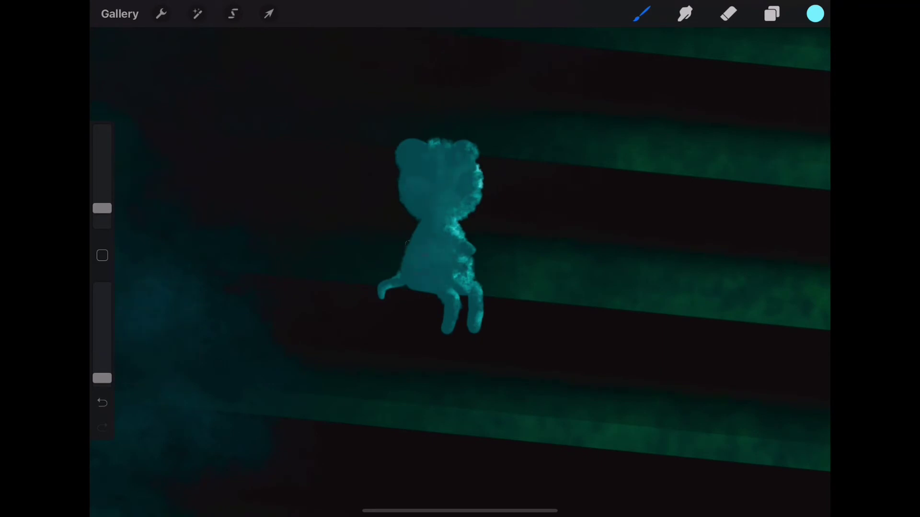
scroll(459, 259, "down", 3)
Bend the Gamma curve into a gentle S-shape to slightly darken the scene.
left_click(771, 13)
left_click(197, 13)
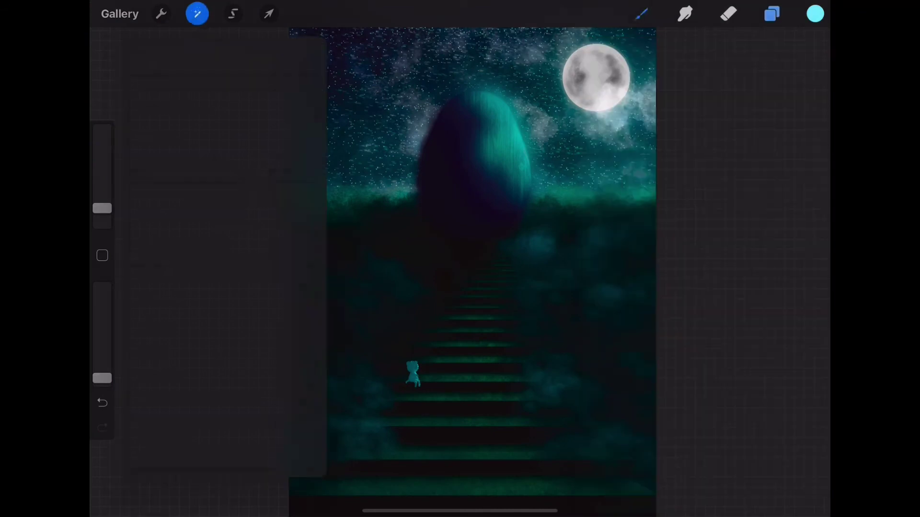
left_click(215, 105)
left_click(591, 413)
left_click_drag(355, 471, 355, 484)
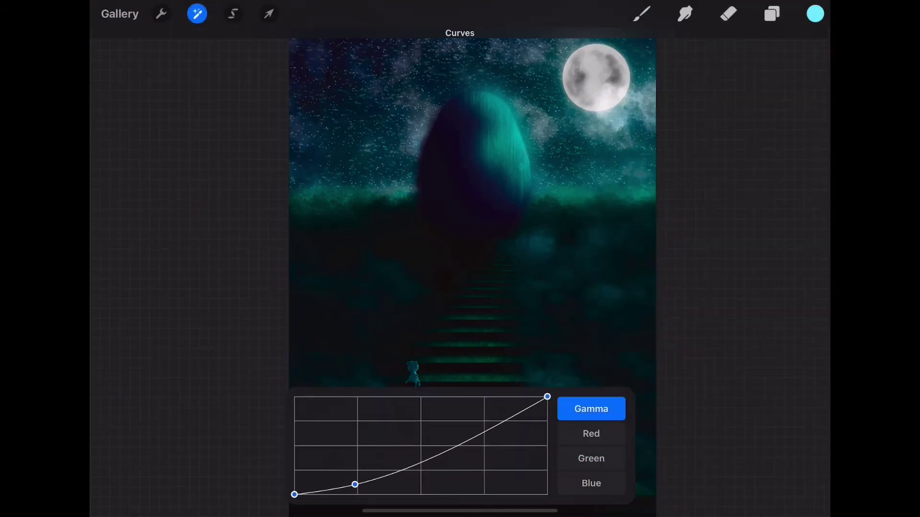
left_click_drag(490, 433, 490, 423)
mouse_move(355, 484)
left_mouse_down()
mouse_move(355, 474)
mouse_move(353, 485)
left_mouse_up()
Choose a darker teal for shading, keeping the figure's layer active.
left_click(771, 13)
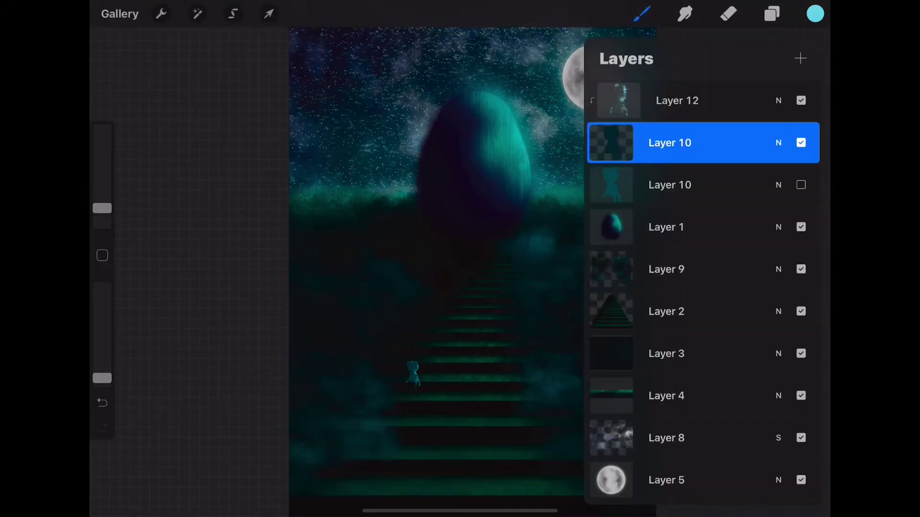
left_click(815, 13)
left_click(740, 206)
left_click(641, 13)
scroll(413, 374, "up", 5)
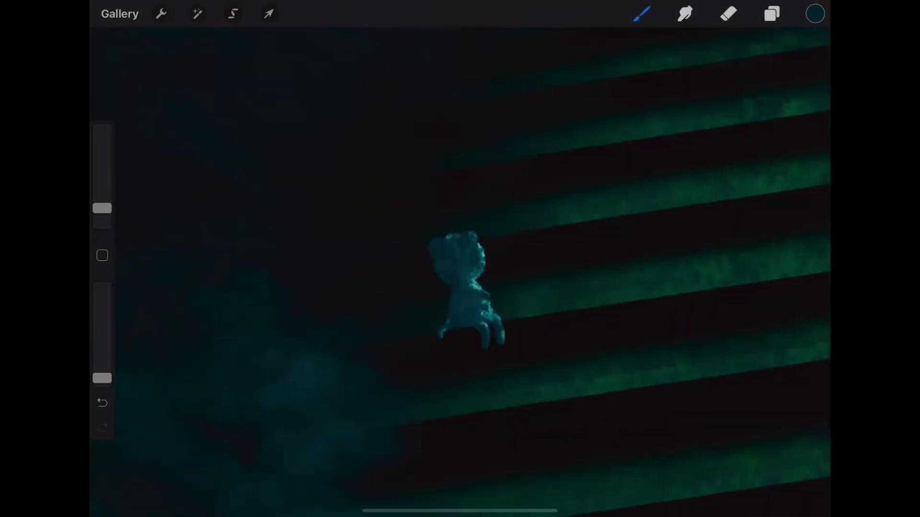
scroll(413, 374, "up", 5)
left_click(815, 13)
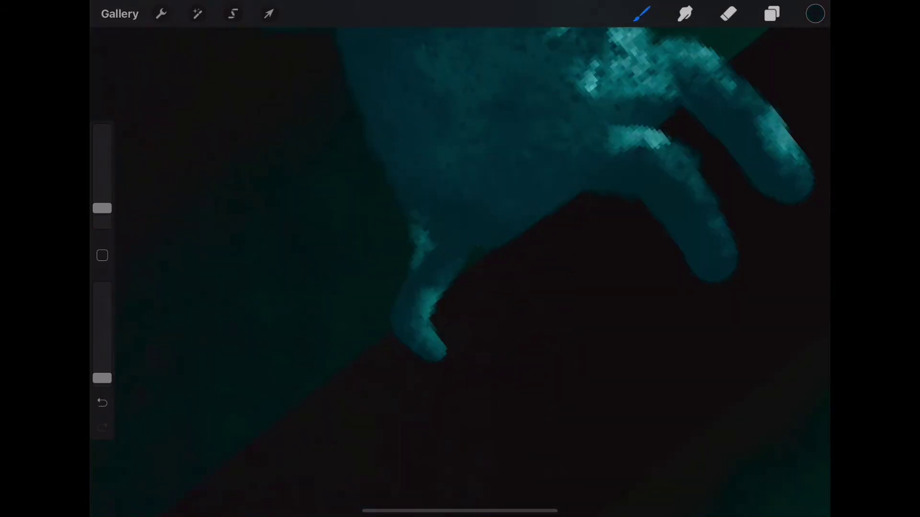
left_click(772, 14)
Shade the hand darker between the fingers and across its middle.
left_click_drag(102, 378, 102, 336)
left_click_drag(102, 209, 102, 214)
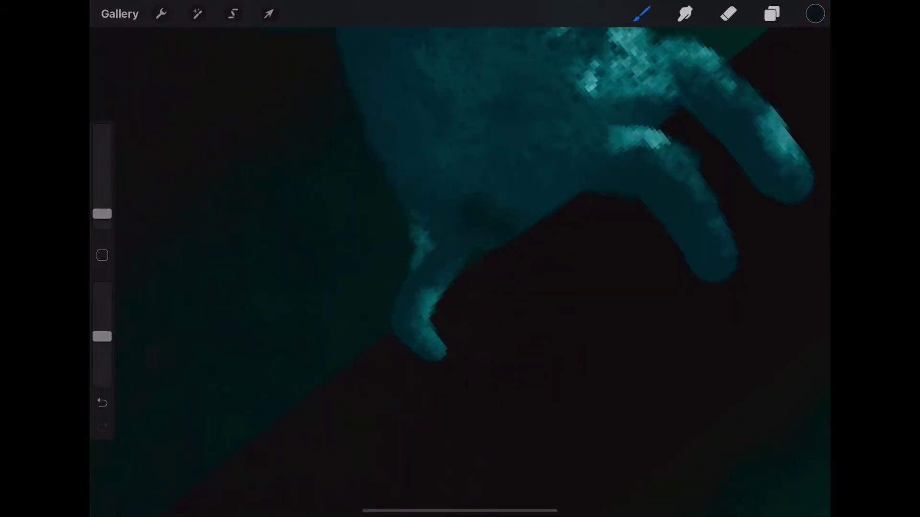
left_click_drag(596, 196, 644, 211)
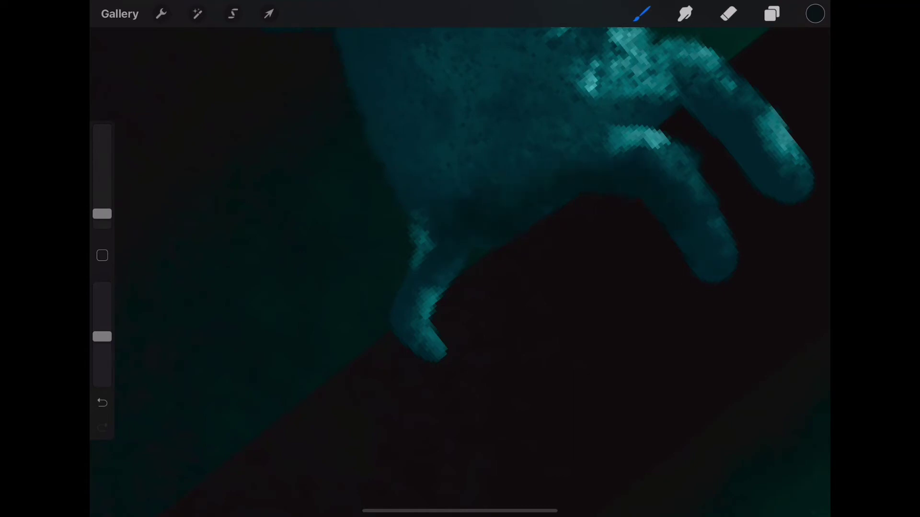
left_click_drag(103, 337, 102, 318)
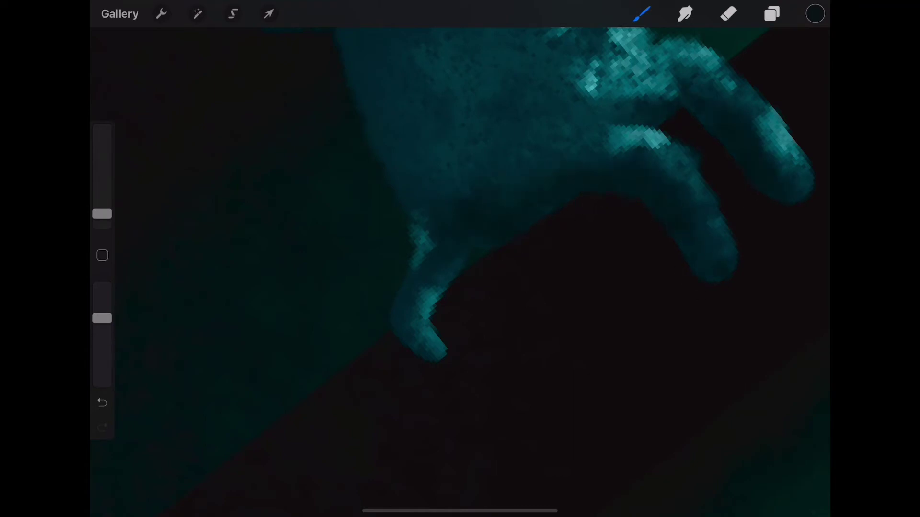
scroll(460, 259, "down", 3)
left_click_drag(102, 214, 102, 209)
left_click_drag(102, 318, 102, 311)
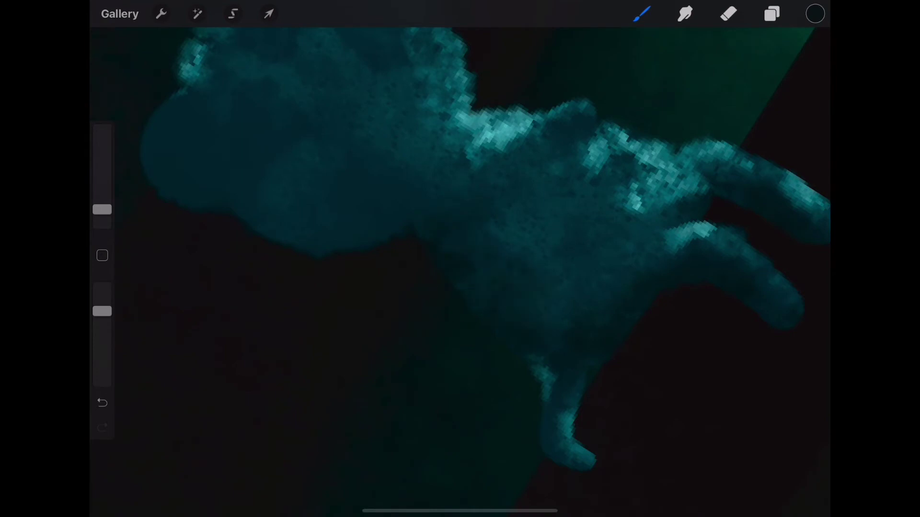
left_click_drag(551, 249, 473, 246)
scroll(460, 258, "down", 3)
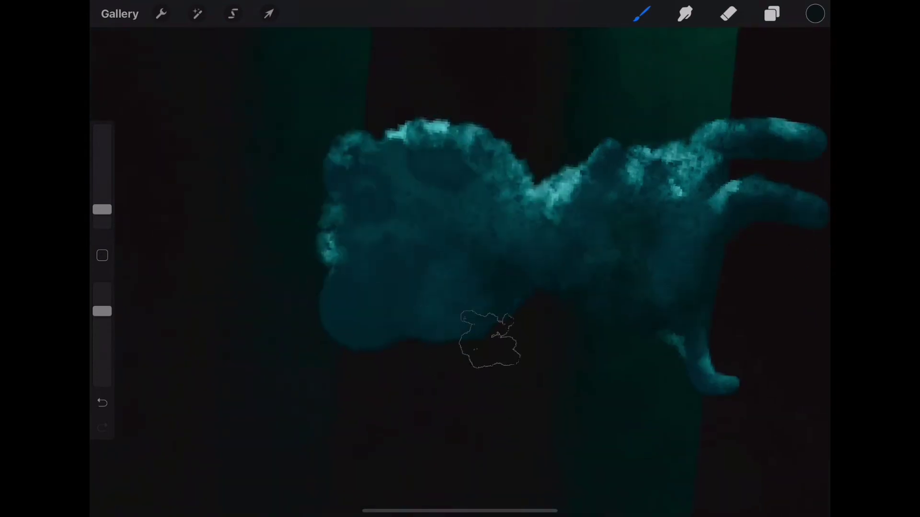
left_click_drag(489, 340, 395, 268)
scroll(460, 258, "down", 5)
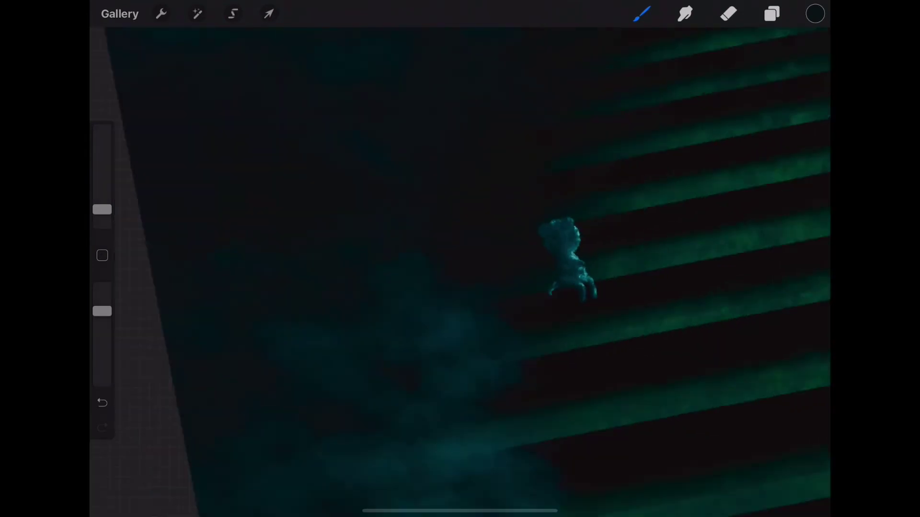
left_click(771, 13)
Duplicate the figure layer and move the copy further down the stairs with Freeform.
left_click(694, 184)
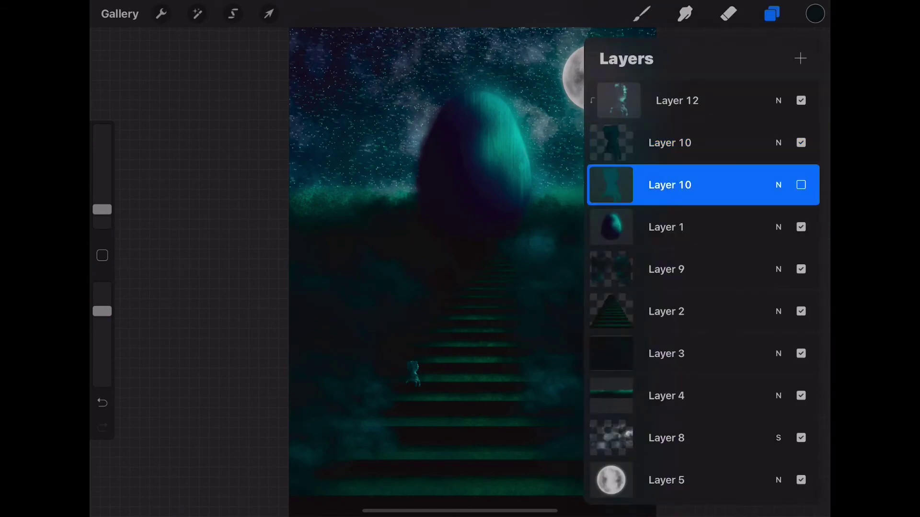
left_click_drag(766, 143, 646, 143)
left_click(739, 142)
left_click(268, 14)
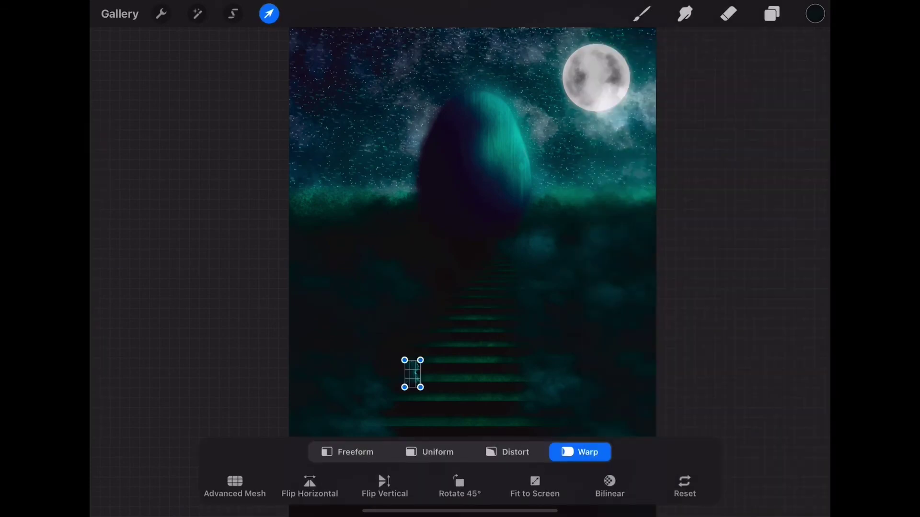
scroll(412, 373, "up", 5)
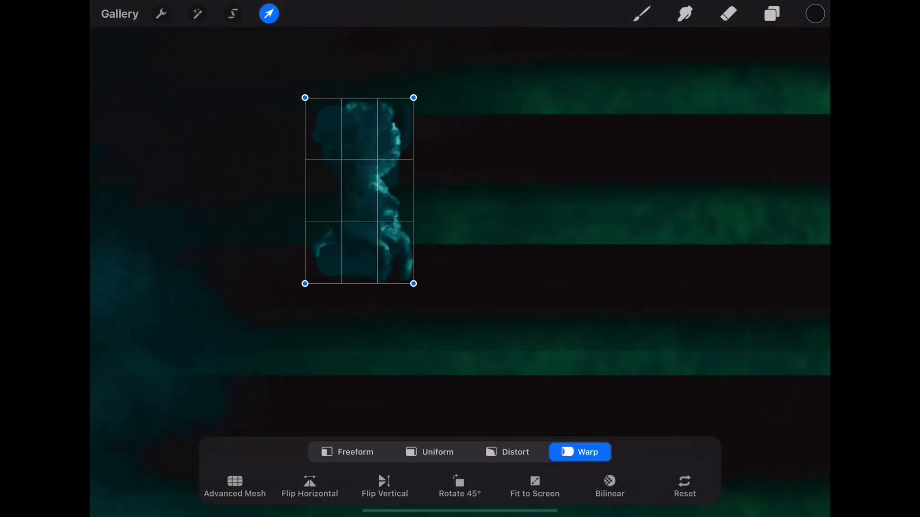
left_click(347, 452)
mouse_move(359, 191)
left_mouse_down()
mouse_move(350, 281)
mouse_move(364, 337)
mouse_move(337, 357)
mouse_move(318, 353)
left_mouse_up()
scroll(364, 259, "down", 5)
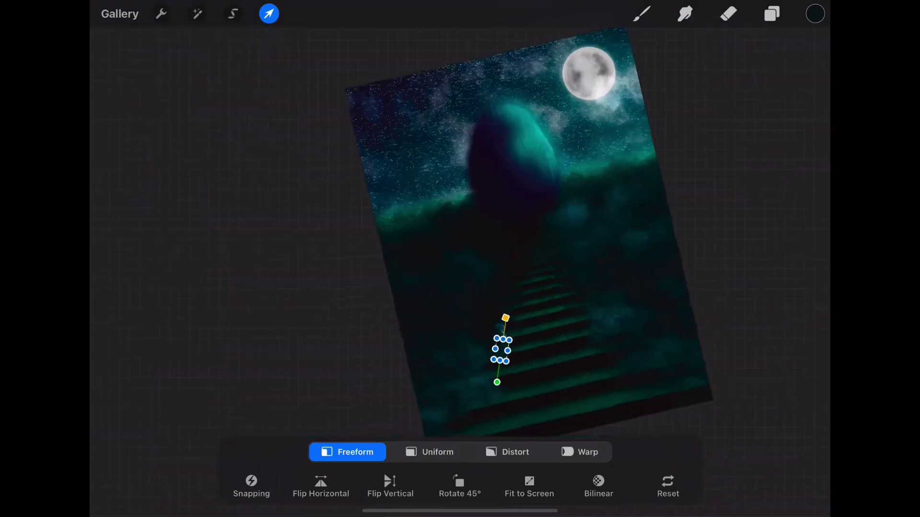
scroll(364, 259, "up", 4)
scroll(431, 201, "up", 3)
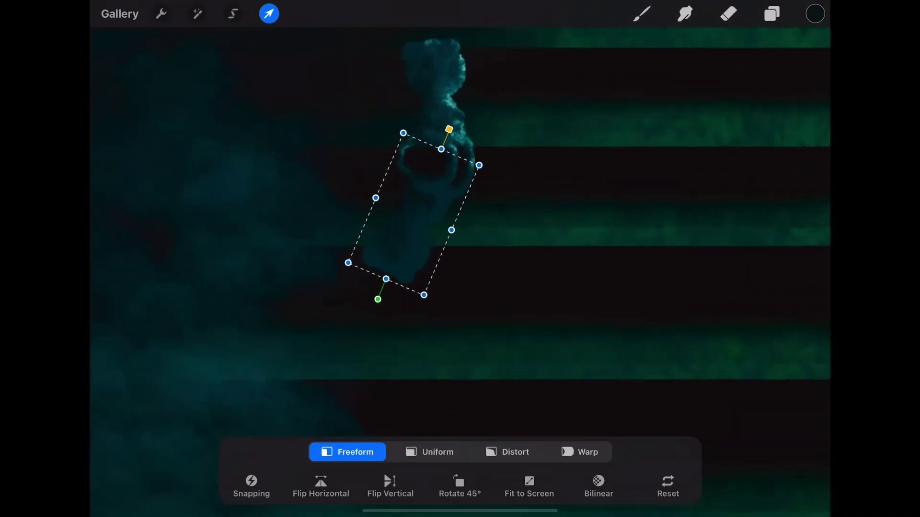
Warp the copy's mesh, bowing its edges into a bent, shadow-like shape.
left_click(580, 452)
left_click_drag(431, 144, 421, 161)
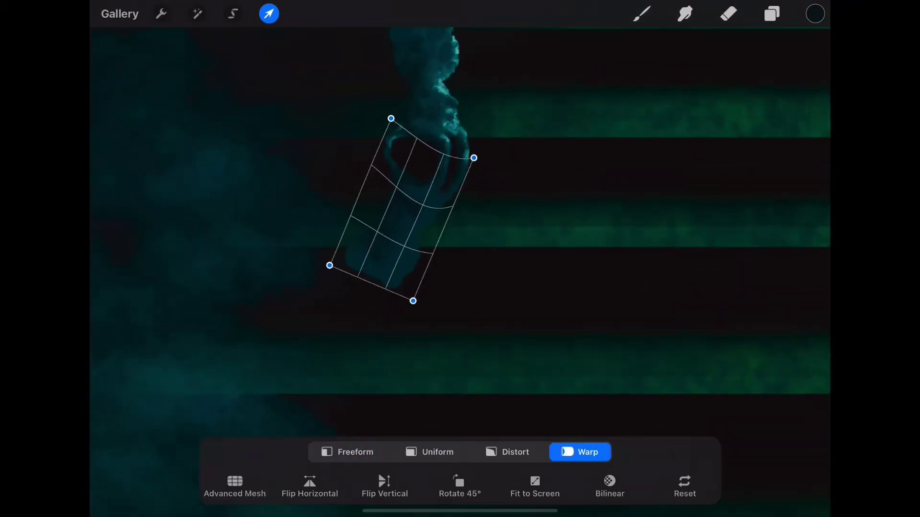
mouse_move(379, 282)
left_mouse_down()
mouse_move(364, 264)
mouse_move(309, 236)
left_mouse_up()
left_click_drag(409, 289, 418, 280)
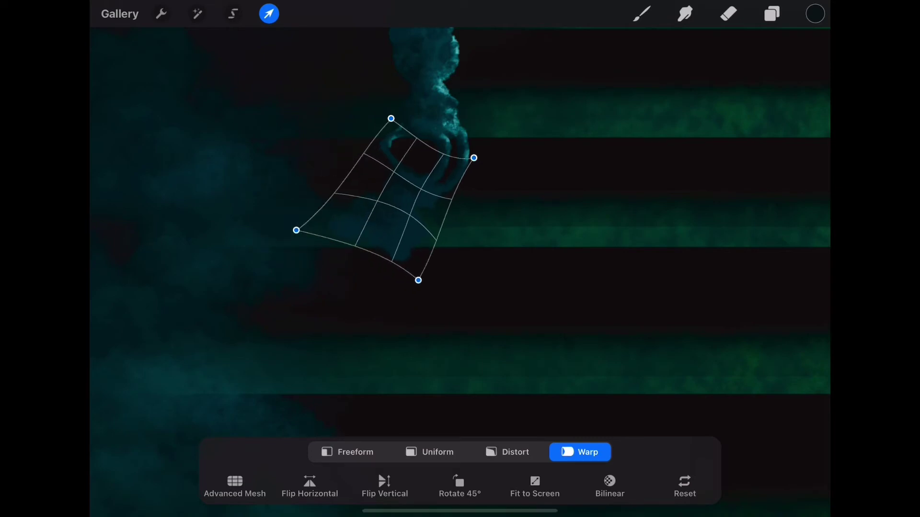
left_click_drag(373, 192, 366, 183)
left_click(771, 14)
Paint the alpha-locked copy dark with the Medium Brush airbrush.
left_click(611, 185)
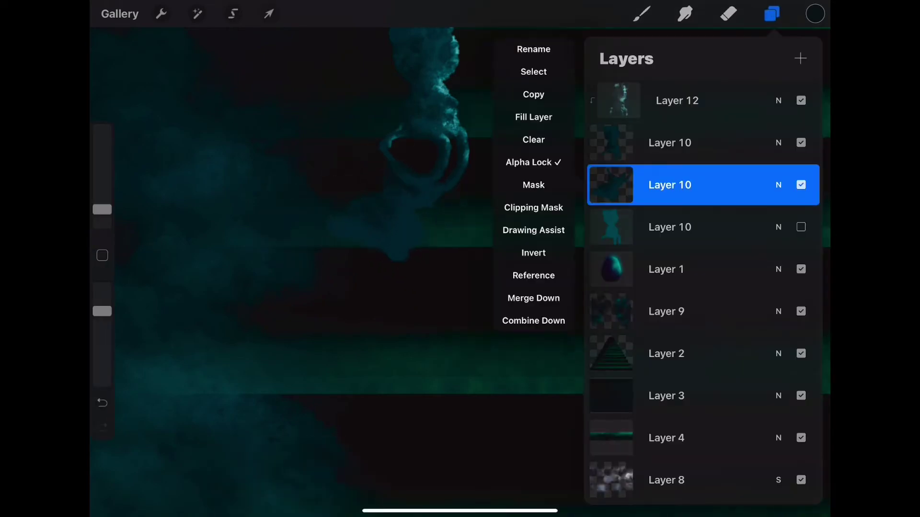
left_click(815, 13)
left_click(642, 14)
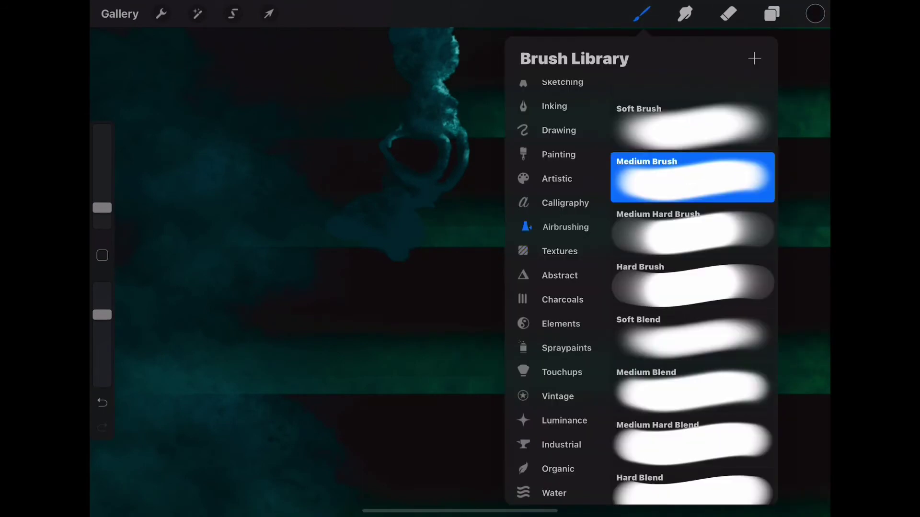
left_click(694, 130)
left_click_drag(431, 153, 402, 230)
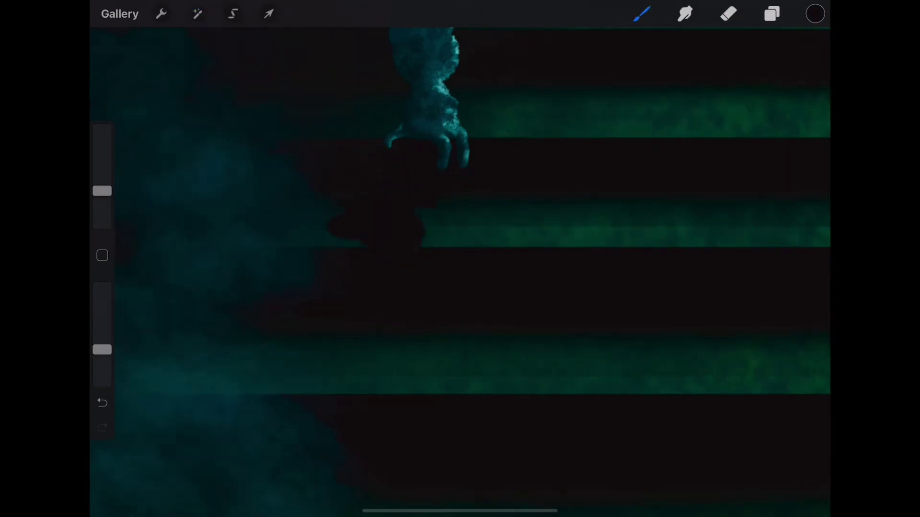
Apply a 4.5% layer Gaussian Blur to the shadow copy.
left_click(771, 14)
left_click(197, 13)
left_click(165, 191)
left_click(144, 211)
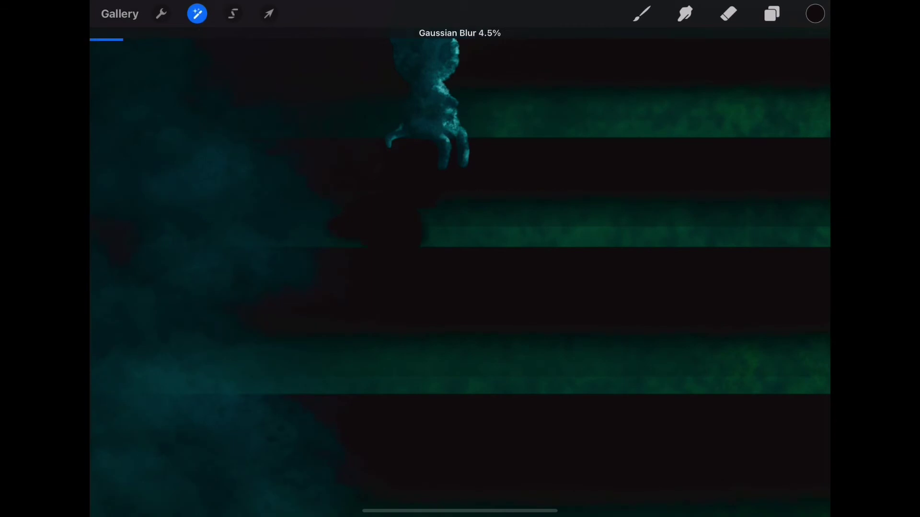
left_click(642, 13)
scroll(460, 259, "down", 5)
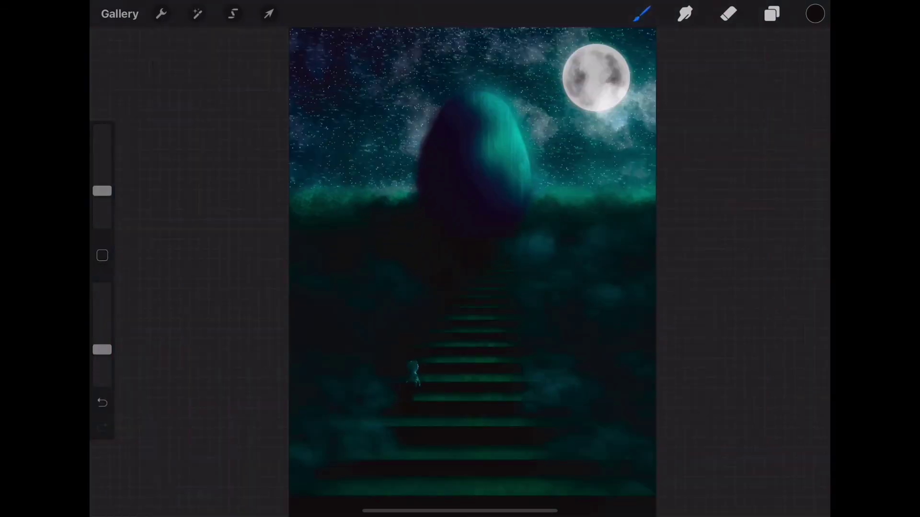
Keep the shadow layer's blend mode at Normal after trying Lighten.
left_click(772, 14)
left_click(778, 140)
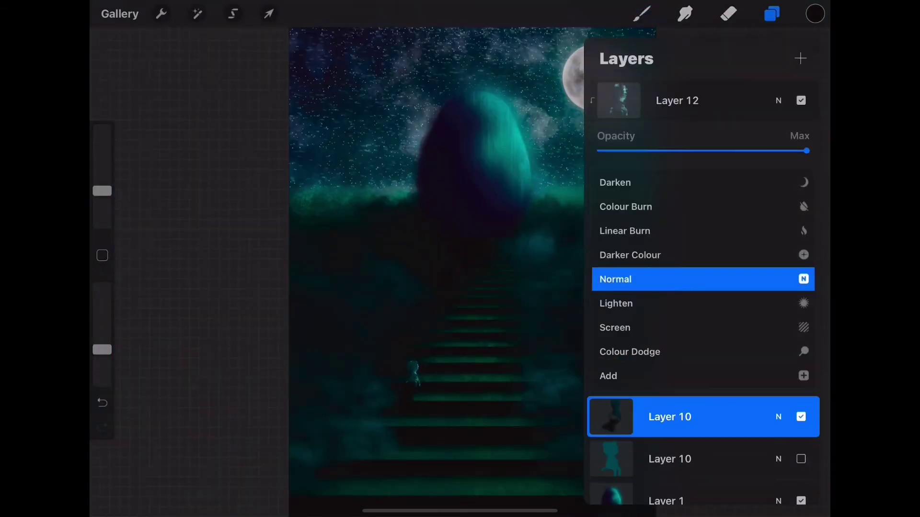
left_click(615, 287)
left_click(615, 263)
left_click(772, 13)
Pick a saturated green and add a new layer on top of the others.
scroll(411, 373, "up", 5)
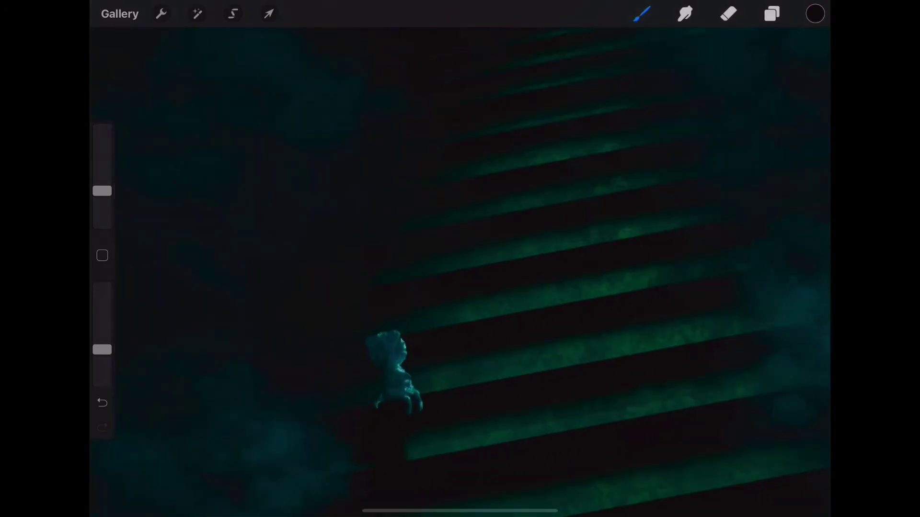
left_click(814, 14)
left_click_drag(629, 237, 610, 189)
mouse_move(752, 156)
left_mouse_down()
mouse_move(743, 121)
mouse_move(770, 191)
left_mouse_up()
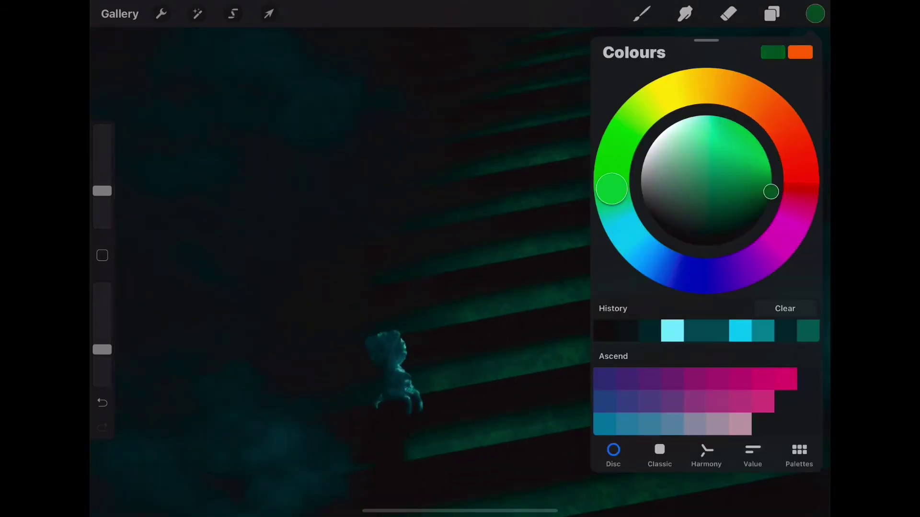
left_click(771, 14)
left_click(800, 57)
left_click(772, 13)
Undo the last stroke, resize the brush, and set its opacity to 42%.
scroll(393, 369, "up", 5)
scroll(393, 369, "up", 2)
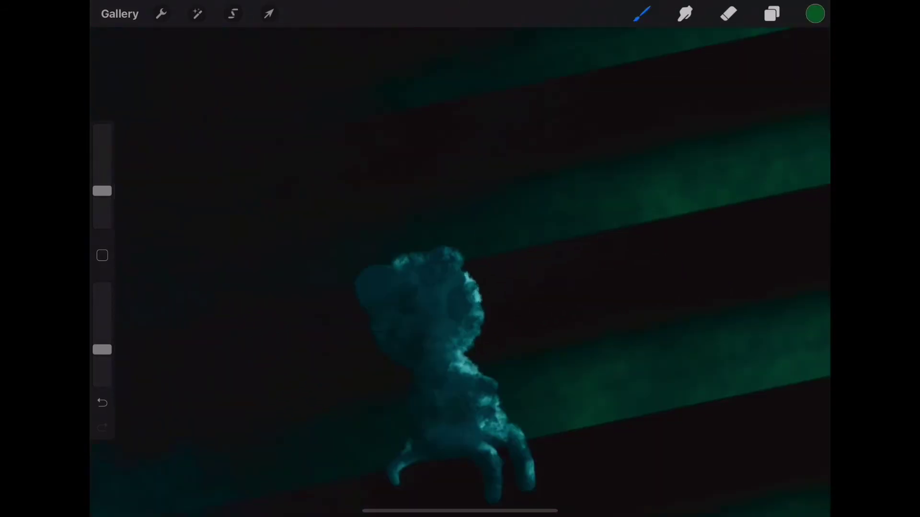
key("ctrl+z")
left_click_drag(102, 191, 102, 222)
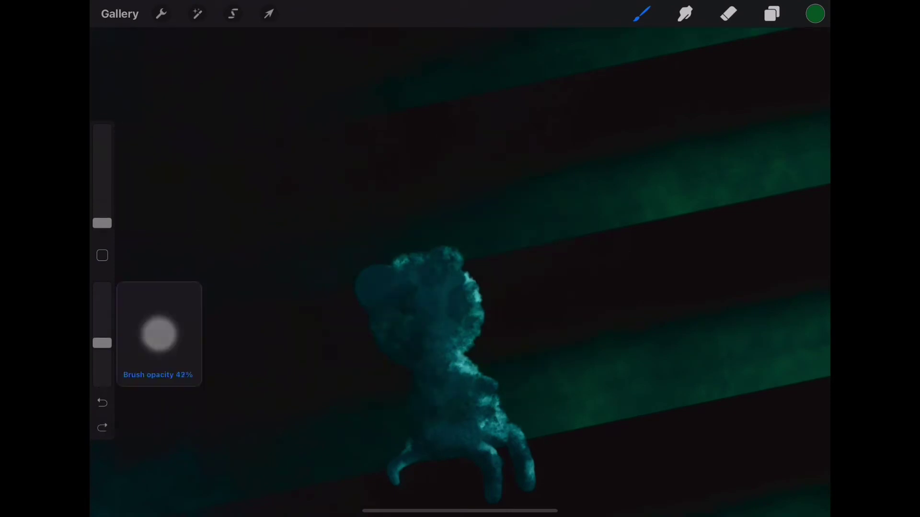
left_click_drag(102, 350, 102, 316)
scroll(412, 354, "up", 3)
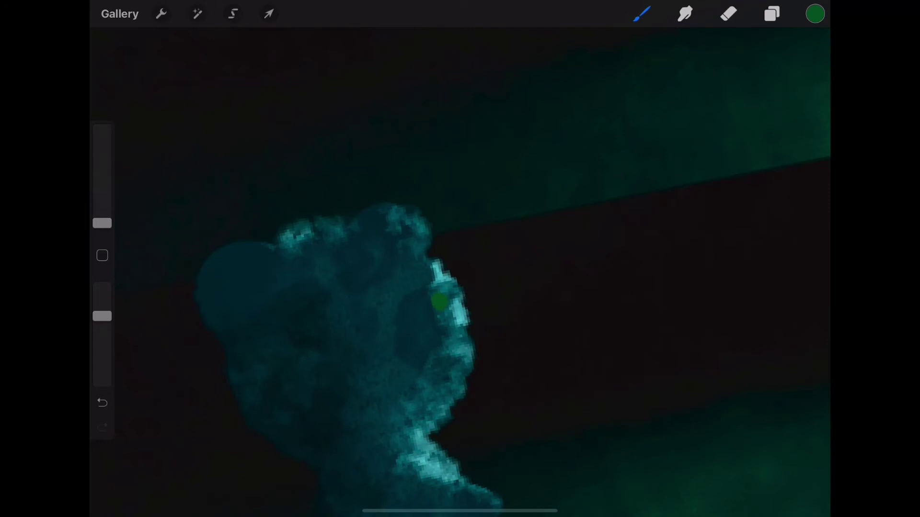
Try a light mint green, then switch the colour to a dark maroon.
left_click(815, 13)
left_click(708, 128)
left_click(815, 14)
left_click(815, 13)
left_click(796, 205)
left_click(755, 191)
left_click(814, 13)
Replace the maroon mouth with a short dark teal mouth line, then undo it.
key("ctrl+z")
left_click(322, 396)
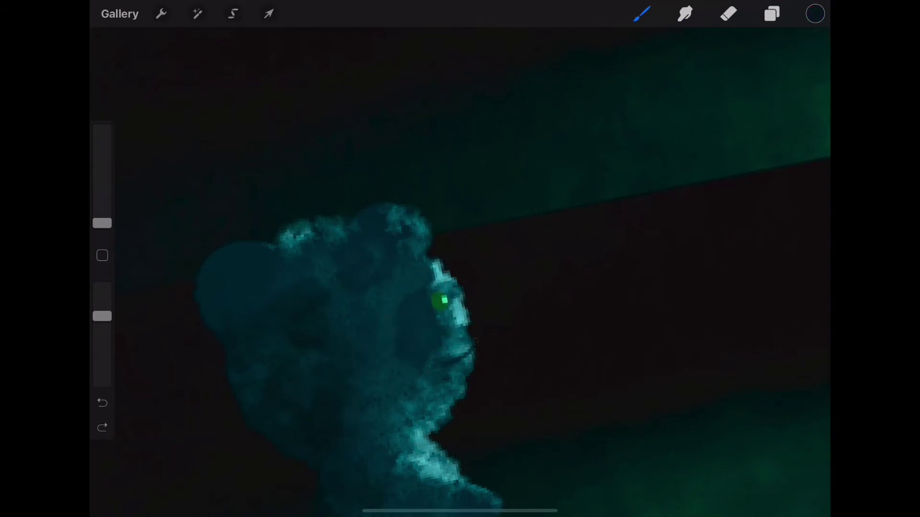
mouse_move(474, 345)
left_mouse_down()
mouse_move(456, 364)
mouse_move(437, 353)
left_mouse_up()
key("ctrl+z")
scroll(336, 311, "down", 5)
scroll(335, 312, "up", 5)
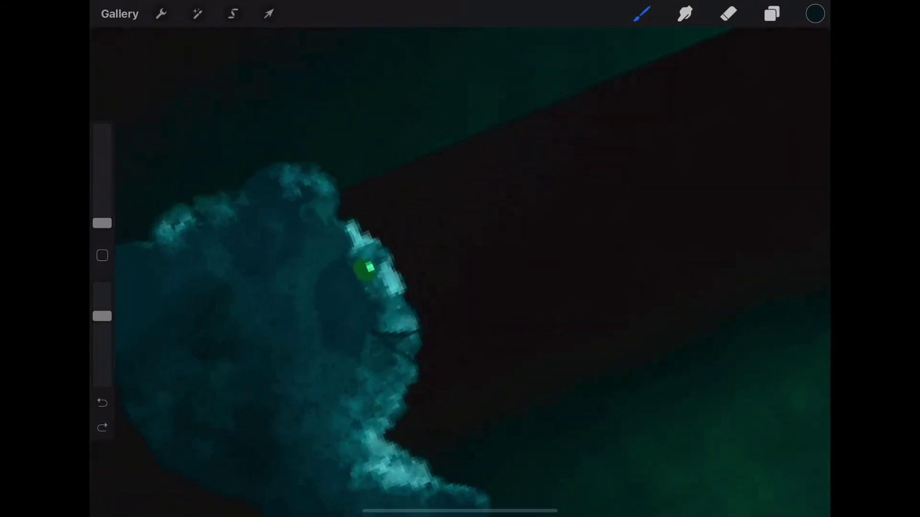
Try a lower-opacity erase and undo it, then add a faint dark mark near the mouth.
key("e")
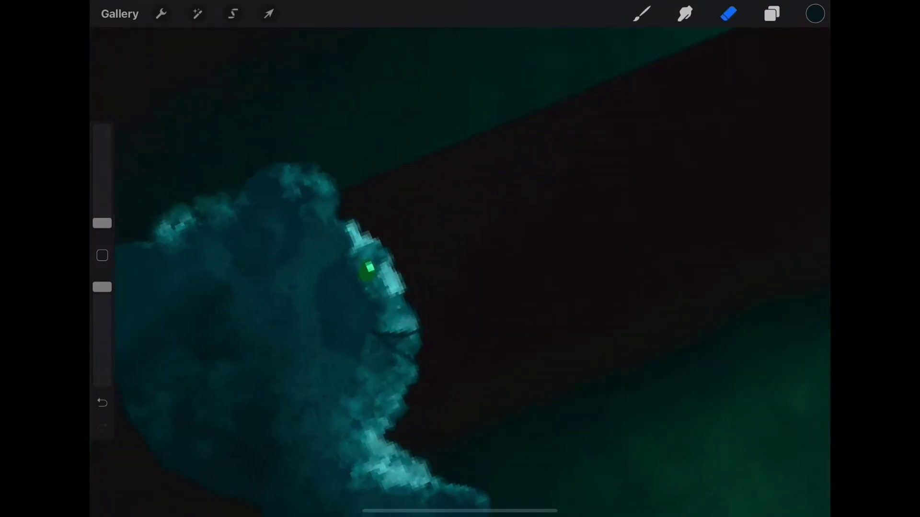
left_click_drag(102, 287, 102, 315)
key("ctrl+z")
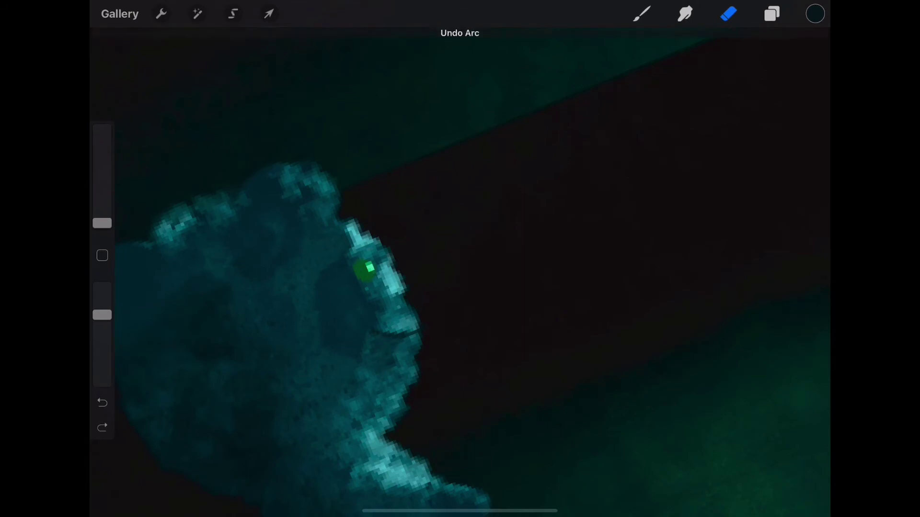
key("b")
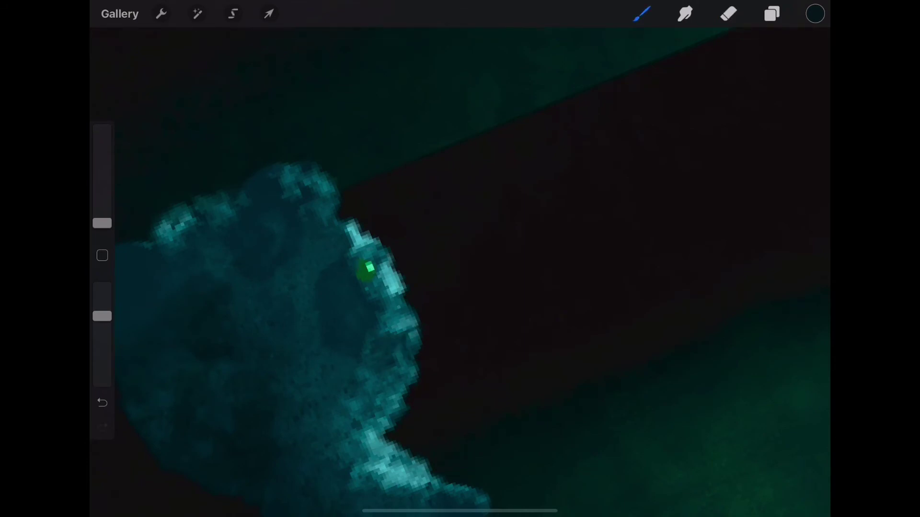
left_click_drag(409, 331, 416, 355)
scroll(459, 268, "down", 5)
scroll(460, 269, "down", 5)
scroll(460, 268, "up", 5)
Paint a small teal mark on the stair figure and smudge it into the figure.
scroll(460, 269, "down", 5)
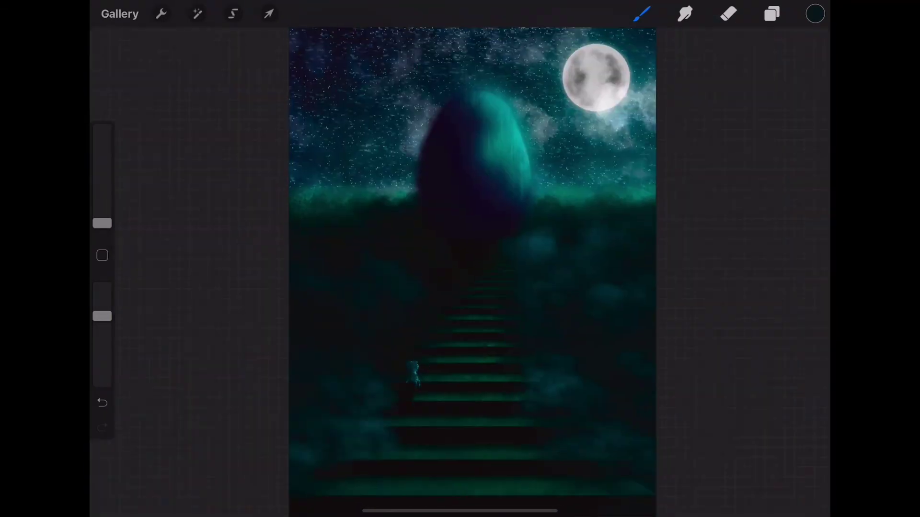
scroll(412, 374, "up", 5)
scroll(412, 373, "up", 5)
mouse_move(235, 265)
left_mouse_down()
mouse_move(255, 254)
mouse_move(267, 271)
left_mouse_up()
left_click(685, 14)
left_click_drag(218, 253, 263, 272)
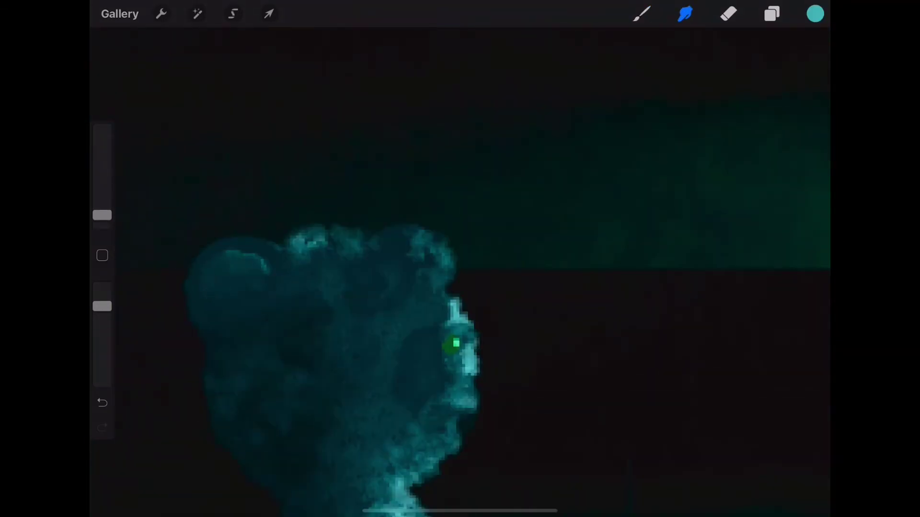
Return to the brush and rotate the canvas to view the painting tilted.
scroll(460, 268, "down", 3)
scroll(460, 268, "down", 5)
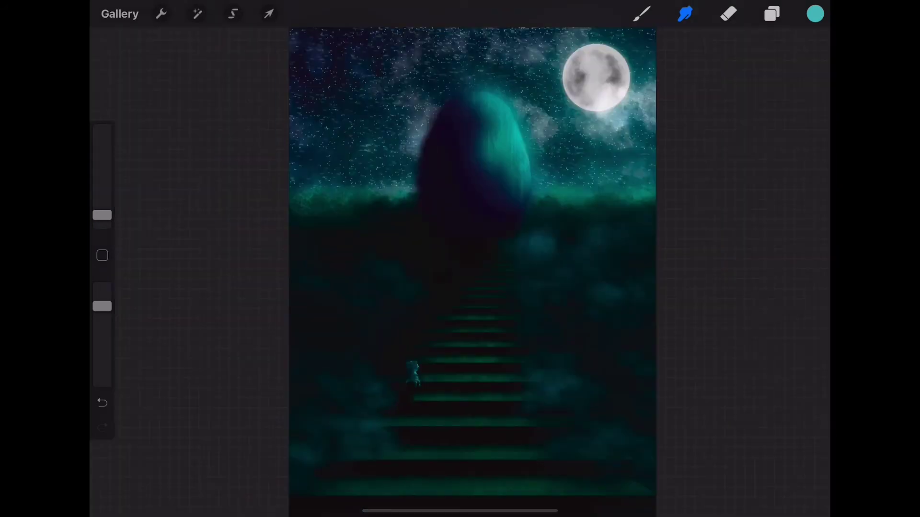
left_click(641, 13)
left_click_drag(527, 336, 479, 288)
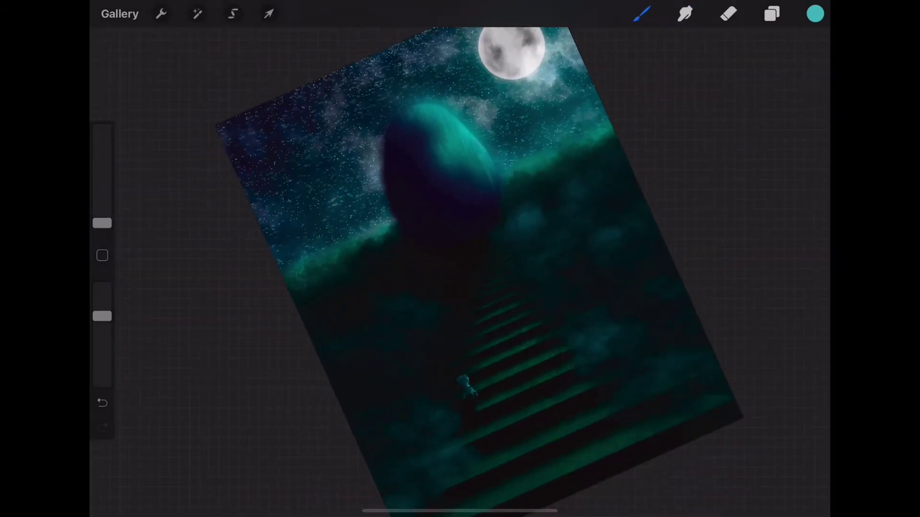
scroll(479, 269, "up", 1)
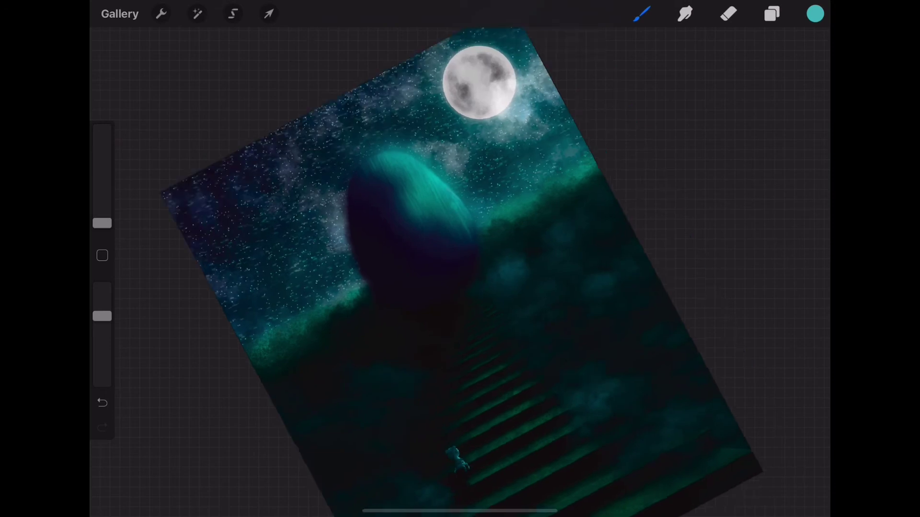
scroll(383, 192, "up", 3)
scroll(384, 192, "up", 2)
Undo the last paint stroke and sample a dark colour from the painting.
key("ctrl+z")
scroll(390, 359, "up", 3)
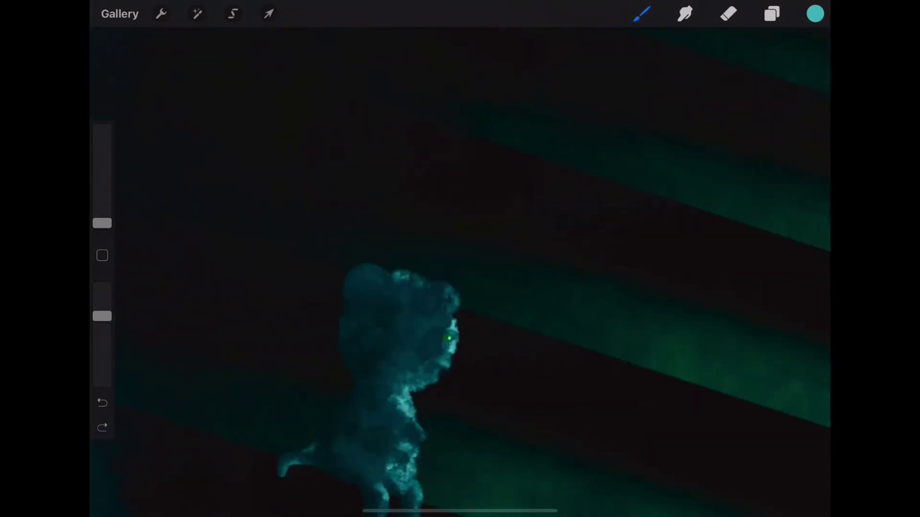
left_click(370, 338)
scroll(460, 268, "down", 3)
Snap a small dark-filled circle in the sky and add two ring ears, undoing the misplaced second.
scroll(460, 259, "down", 3)
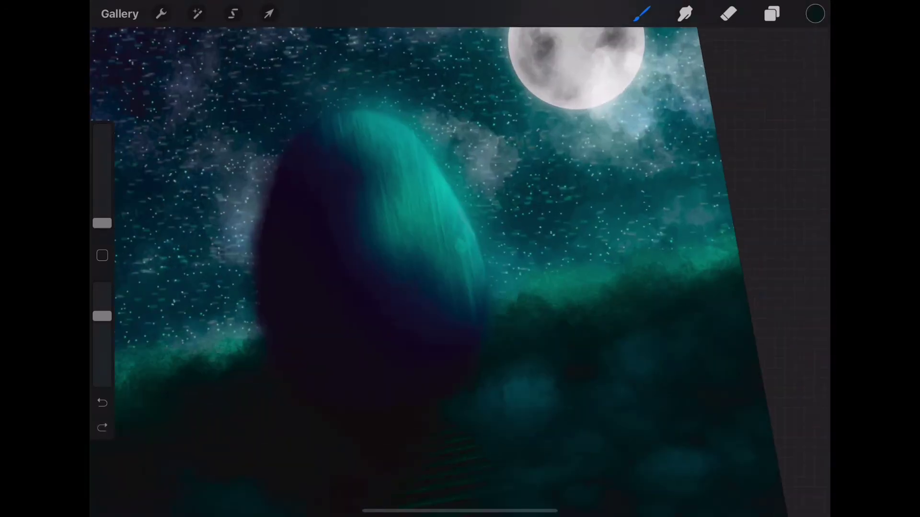
left_click(642, 14)
left_click_drag(513, 211, 510, 211)
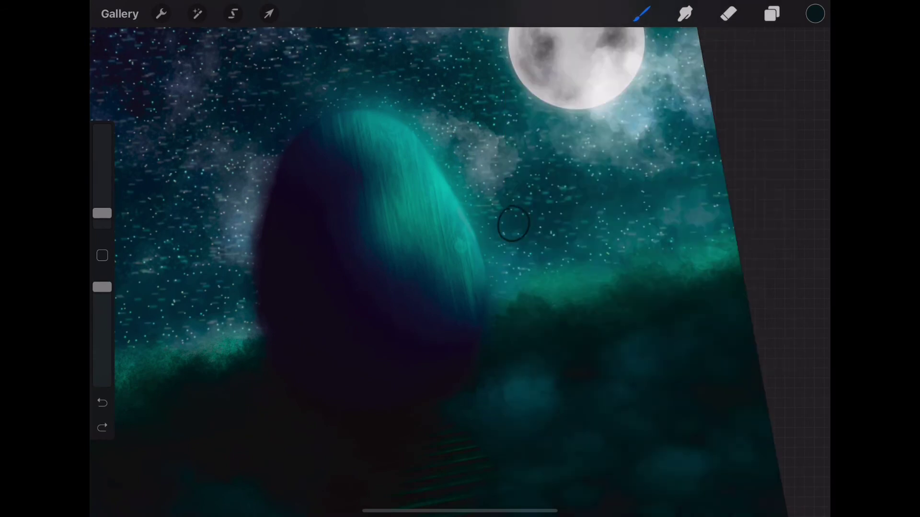
scroll(513, 224, "up", 5)
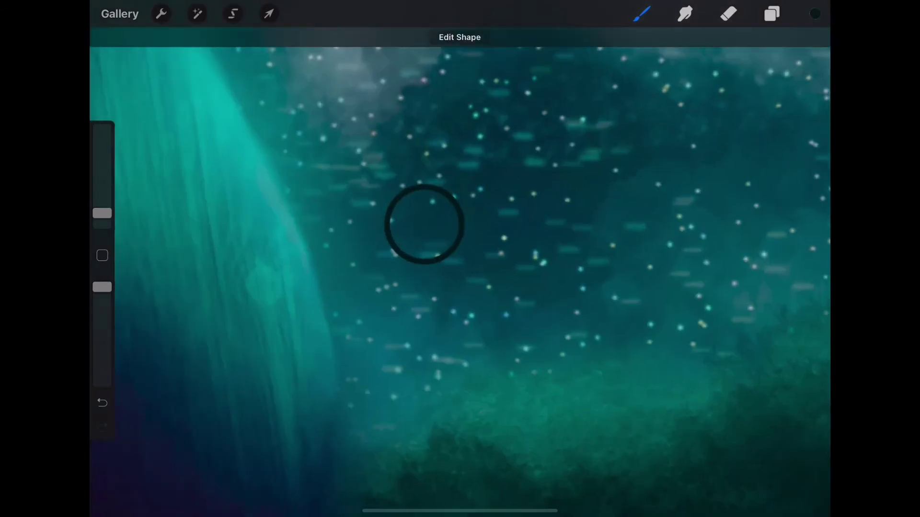
left_click_drag(815, 13, 424, 223)
left_click_drag(393, 182, 392, 183)
left_click_drag(453, 181, 451, 179)
key("ctrl+z")
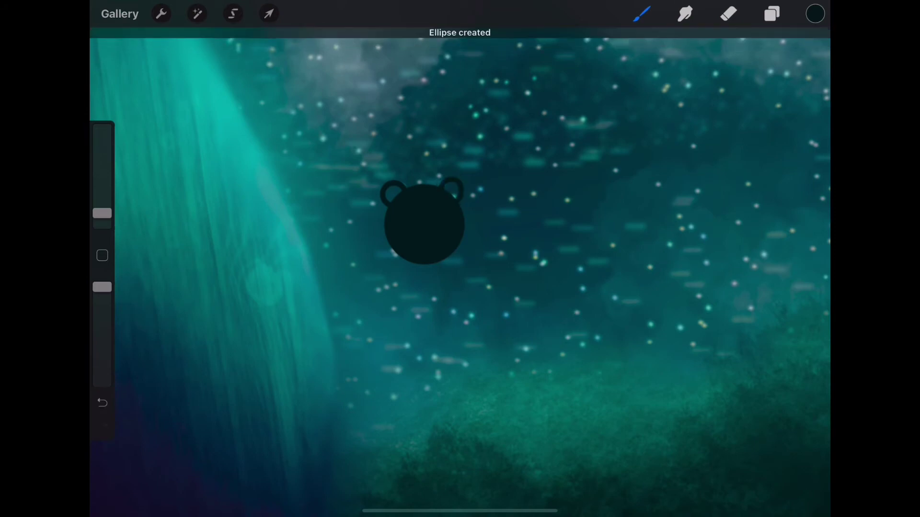
Fill the ear rings dark and snap an oval body below the bear's head.
left_click_drag(815, 14, 392, 194)
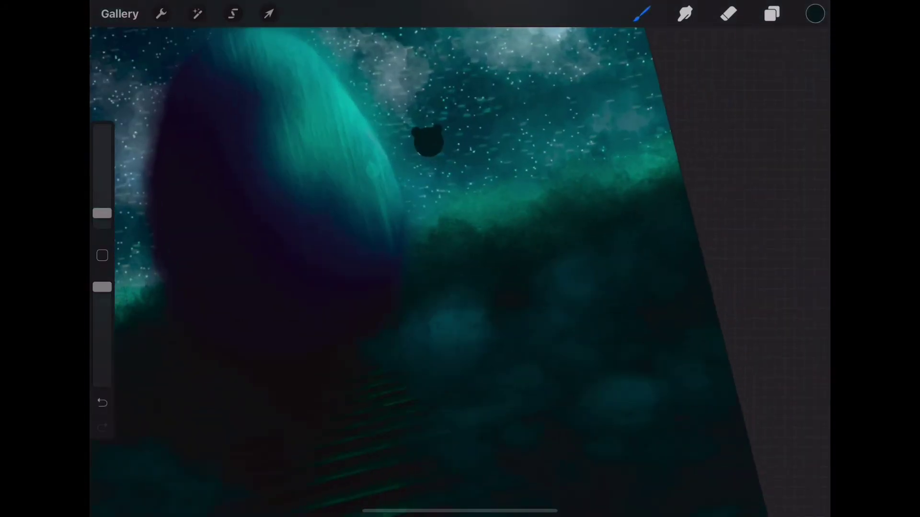
left_click_drag(421, 154, 417, 159)
scroll(393, 215, "up", 5)
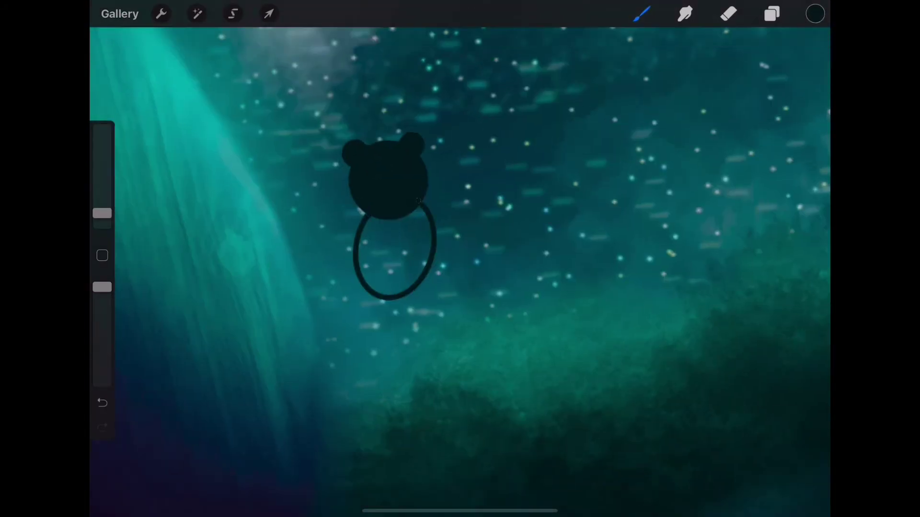
left_click_drag(441, 113, 442, 144)
key("ctrl+z")
left_click_drag(364, 283, 332, 319)
Draw two dangling legs down from the body and fill the oval body dark.
left_click(728, 14)
left_click(641, 13)
left_click_drag(374, 283, 336, 324)
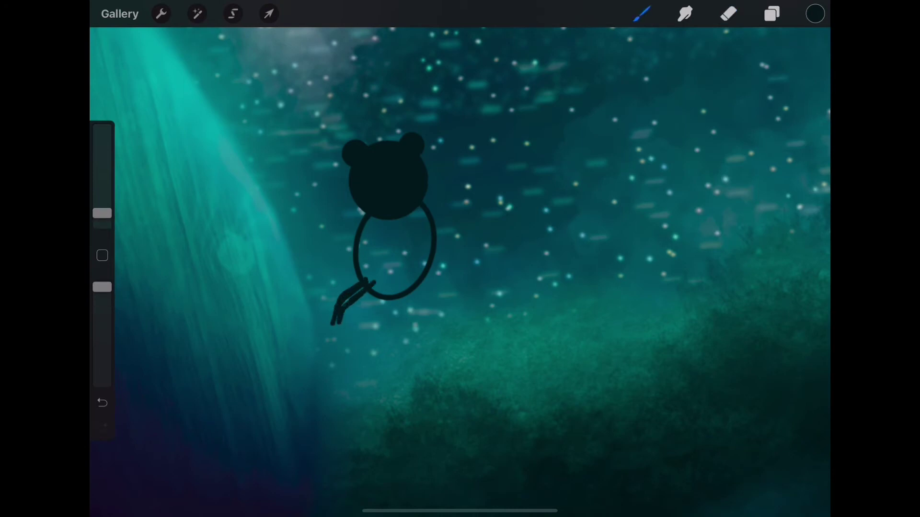
left_click(728, 13)
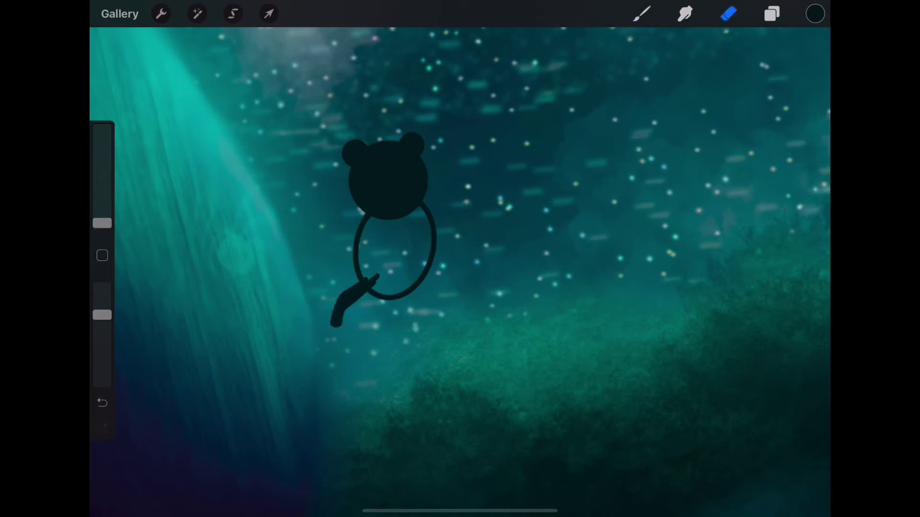
left_click(641, 13)
mouse_move(400, 282)
left_mouse_down()
mouse_move(379, 300)
mouse_move(367, 330)
left_mouse_up()
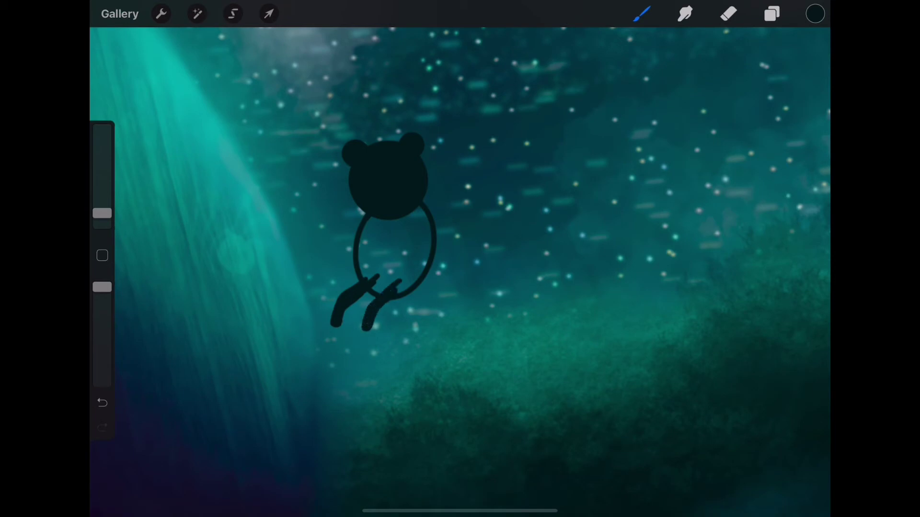
mouse_move(815, 13)
left_mouse_down()
mouse_move(393, 249)
mouse_move(400, 213)
left_mouse_up()
scroll(396, 331, "up", 5)
scroll(460, 269, "down", 5)
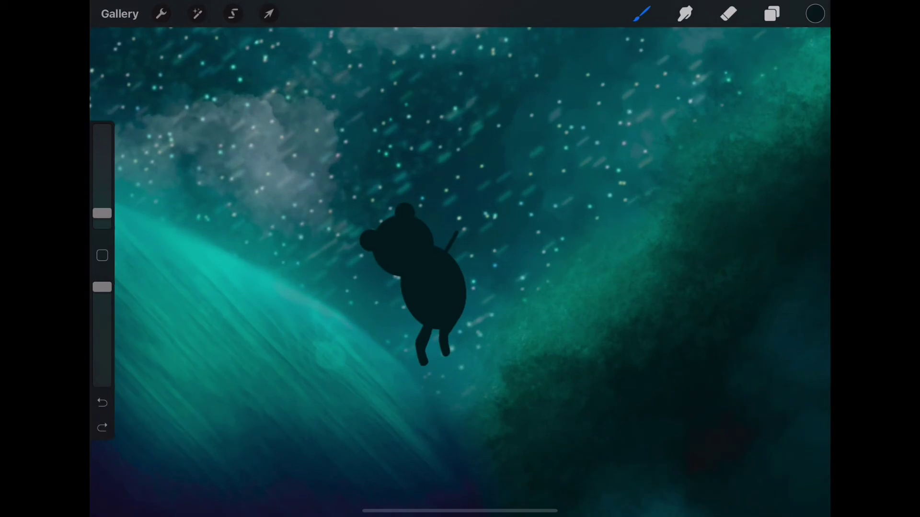
Draw two straight arms rising from the body and thicken them with dark paint.
left_click_drag(458, 231, 433, 186)
left_click_drag(401, 288, 352, 252)
scroll(412, 268, "up", 5)
scroll(412, 268, "up", 3)
mouse_move(287, 216)
left_mouse_down()
mouse_move(273, 292)
mouse_move(323, 184)
mouse_move(436, 98)
left_mouse_up()
left_click_drag(326, 216, 445, 112)
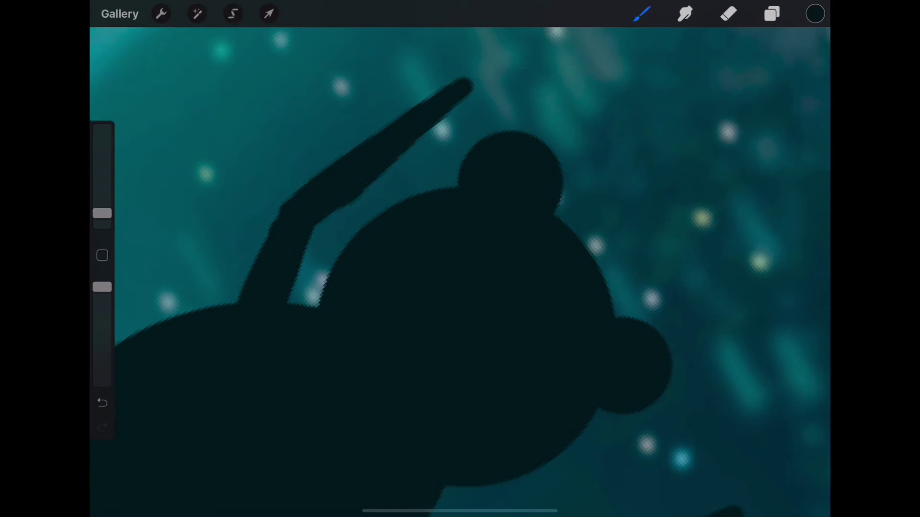
scroll(412, 240, "down", 5)
scroll(344, 222, "down", 5)
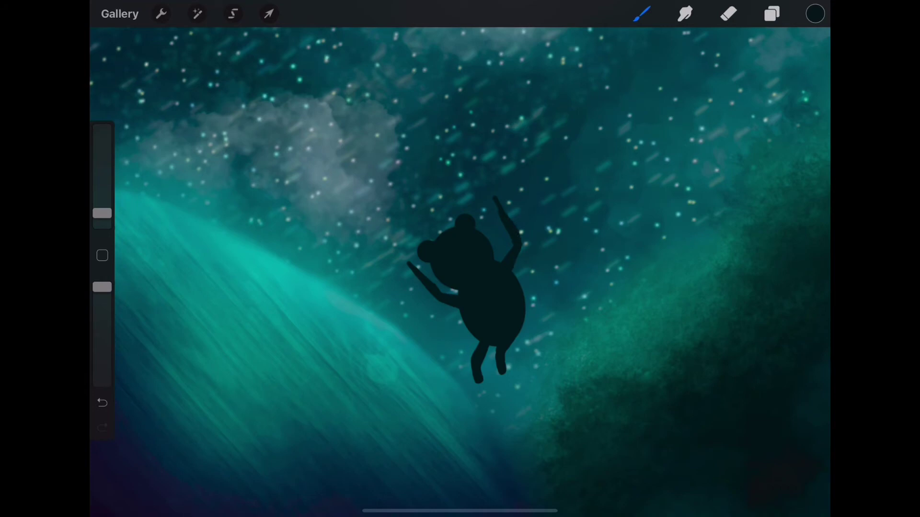
Thicken the right edge of the left arm.
scroll(538, 246, "up", 5)
key("e")
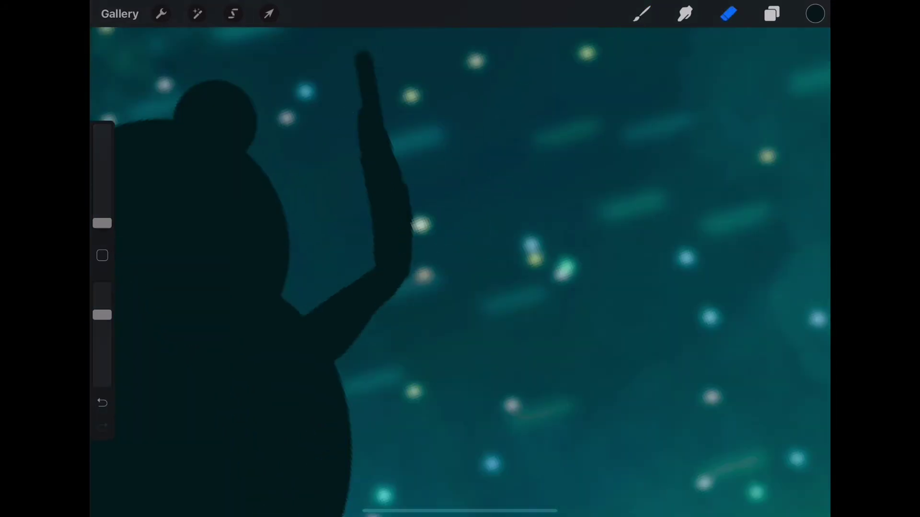
key("b")
scroll(460, 268, "down", 5)
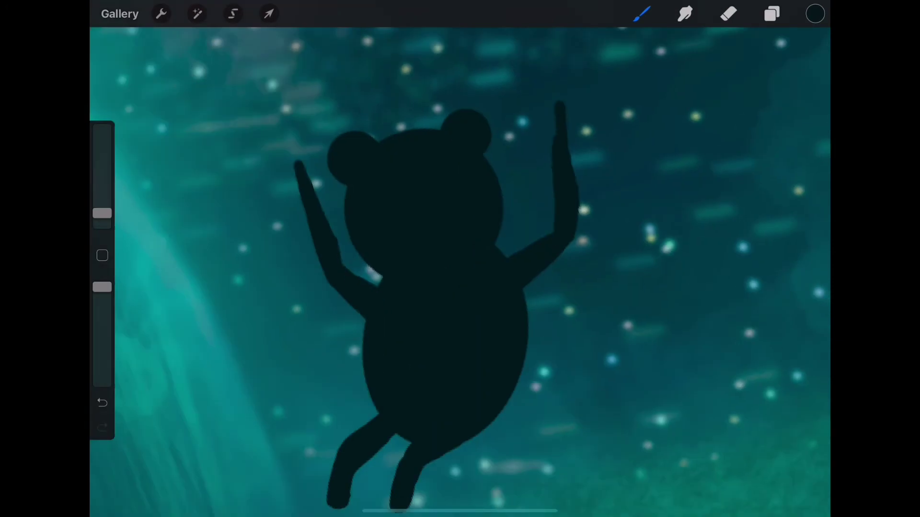
scroll(431, 240, "up", 5)
left_click_drag(274, 297, 265, 164)
Round out the lower-right edge of the bear's body.
key("e")
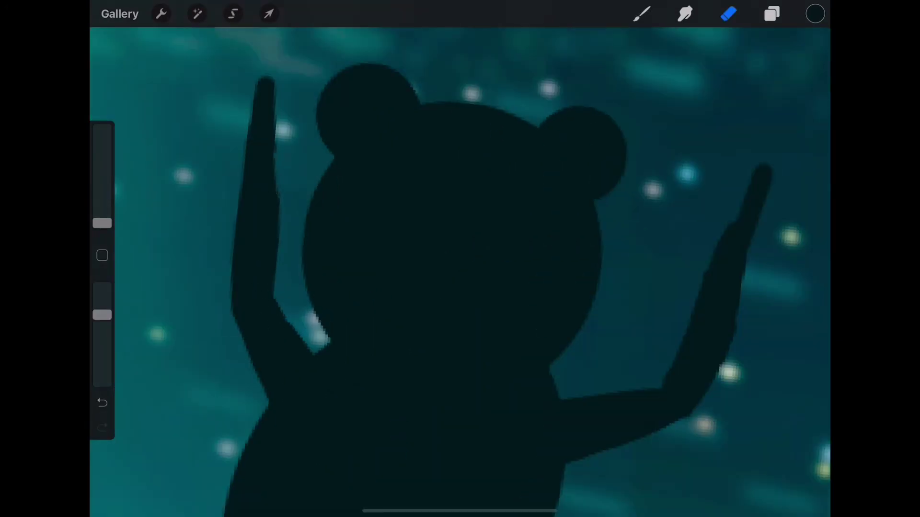
scroll(460, 268, "down", 3)
scroll(460, 269, "down", 3)
scroll(460, 268, "down", 3)
scroll(460, 268, "up", 2)
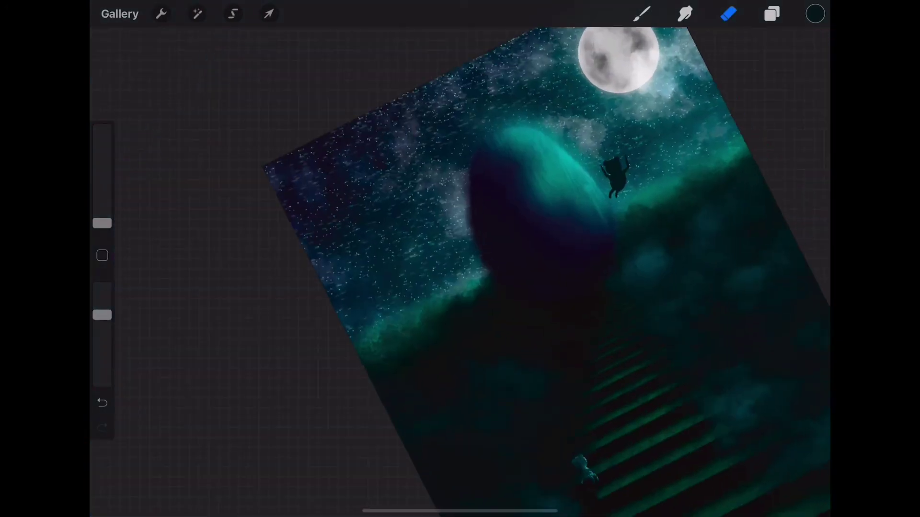
scroll(460, 268, "up", 5)
scroll(460, 269, "up", 1)
key("b")
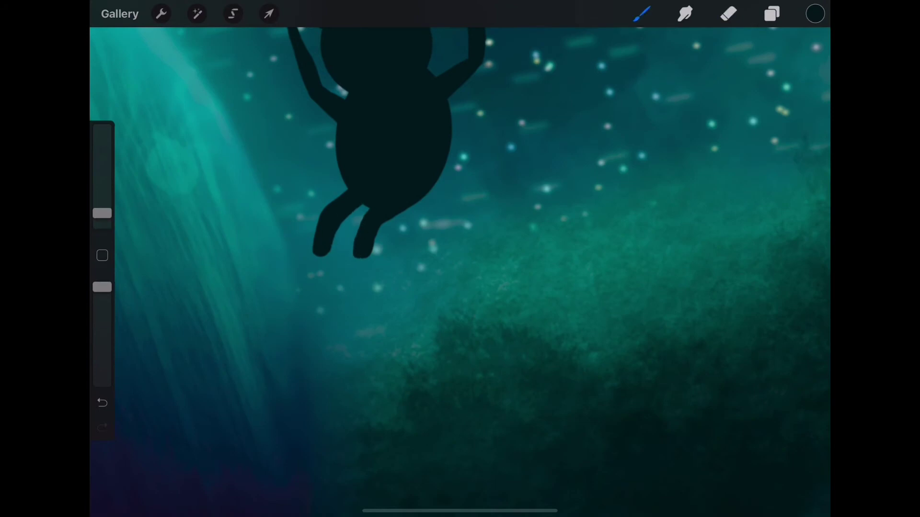
left_click_drag(451, 144, 408, 211)
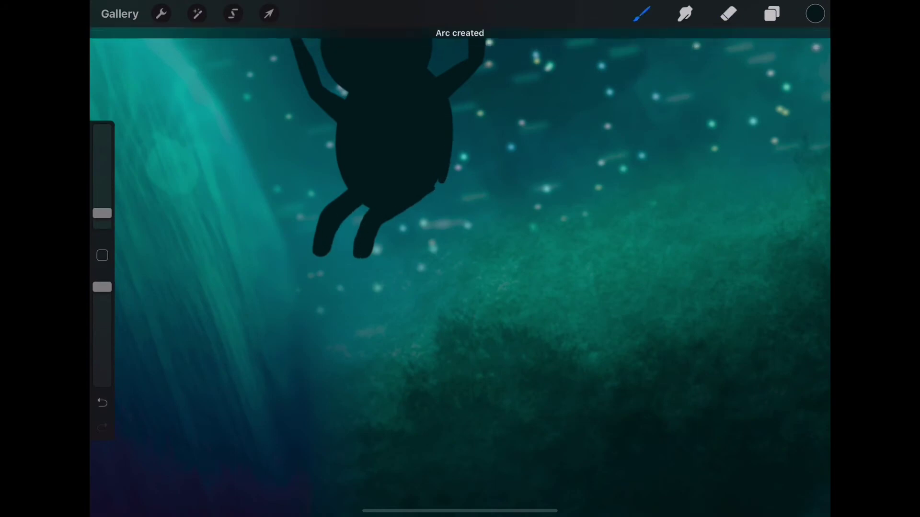
scroll(459, 269, "down", 5)
Check the layer list and change the painting colour from teal to green.
key("l")
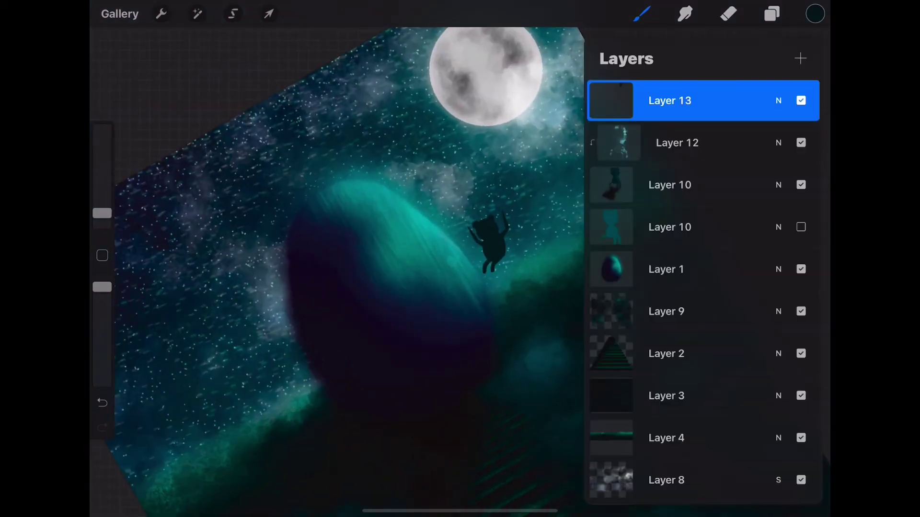
key("l")
scroll(460, 268, "up", 5)
key("e")
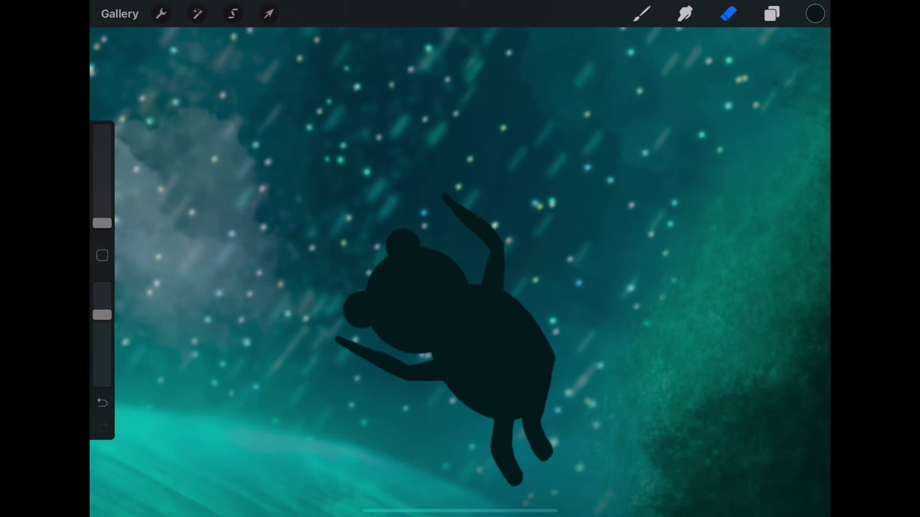
key("l")
key("c")
left_click_drag(608, 197, 612, 189)
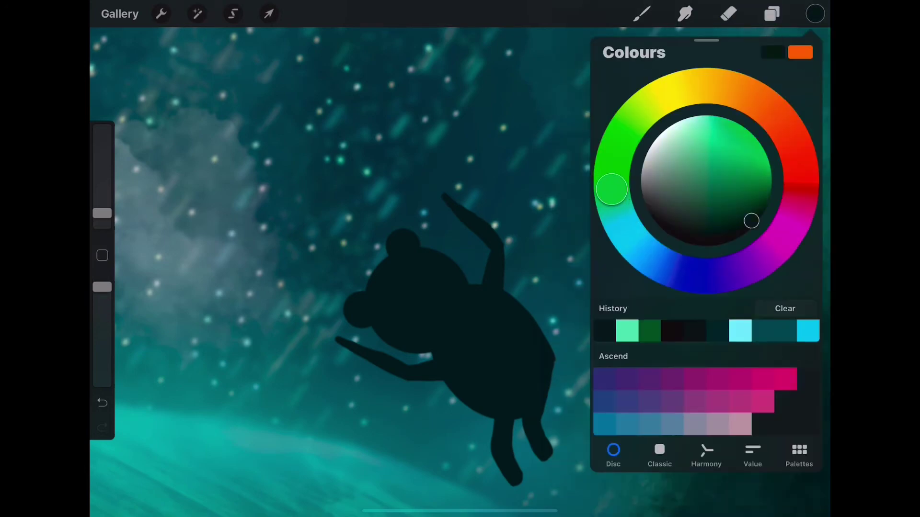
key("b")
Draw inner and outer green arcs around the bear and fill the ring between them.
mouse_move(326, 337)
left_mouse_down()
mouse_move(308, 236)
mouse_move(447, 187)
left_mouse_up()
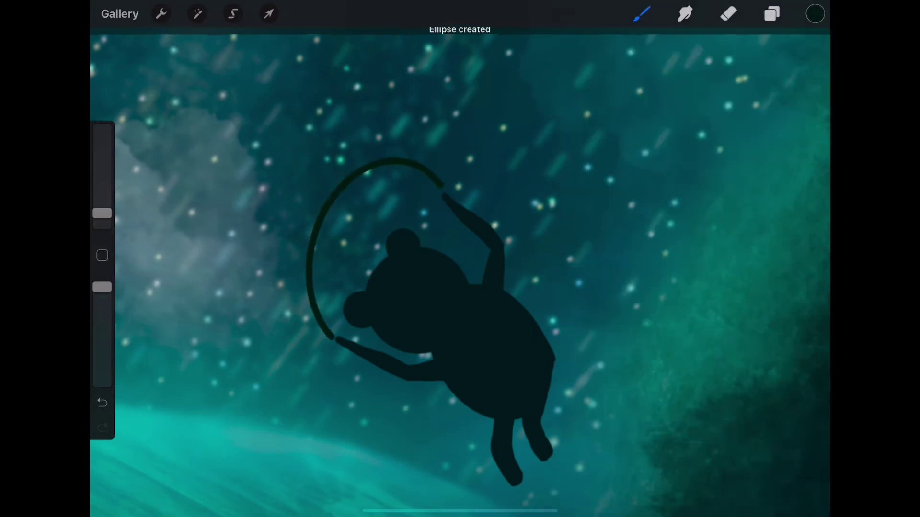
key("ctrl+z")
key("ctrl+z")
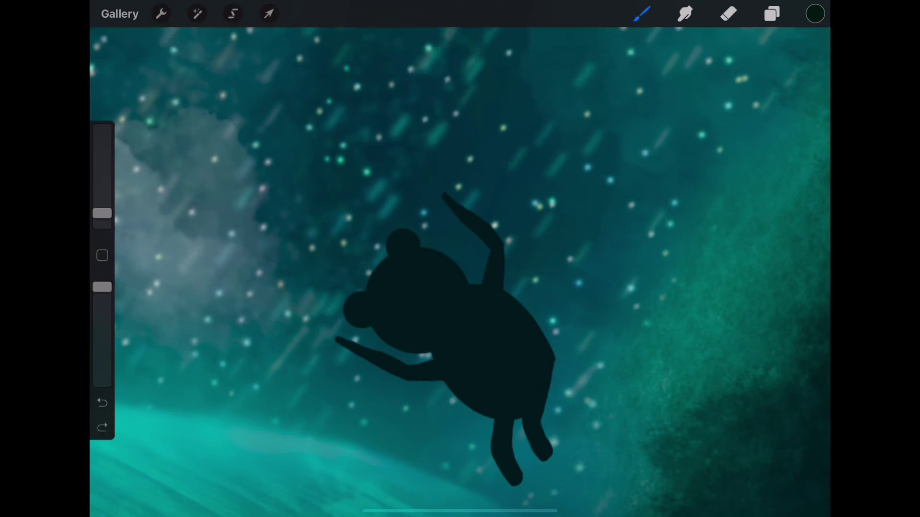
left_click_drag(329, 335, 386, 180)
key("ctrl+z")
left_click_drag(338, 341, 446, 194)
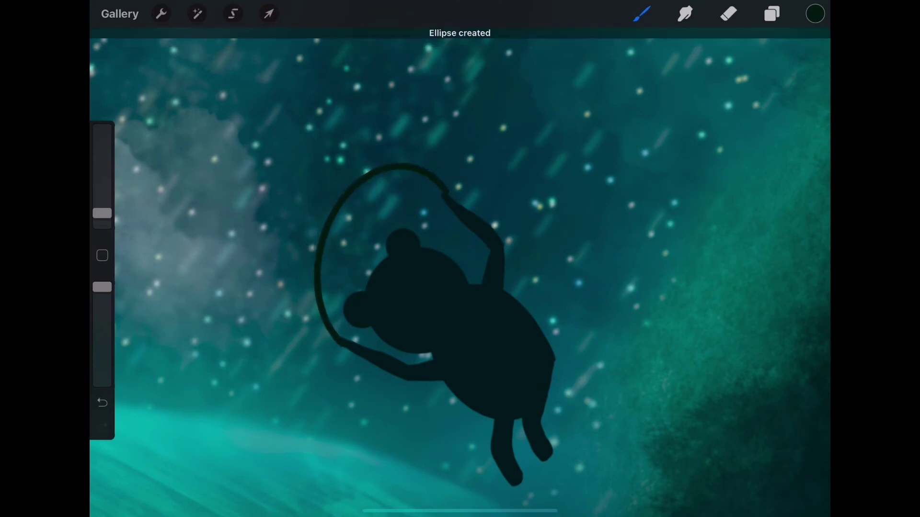
scroll(460, 258, "up", 2)
mouse_move(259, 366)
left_mouse_down()
mouse_move(187, 268)
mouse_move(371, 125)
mouse_move(420, 201)
left_mouse_up()
scroll(554, 246, "down", 5)
left_click_drag(814, 14, 517, 268)
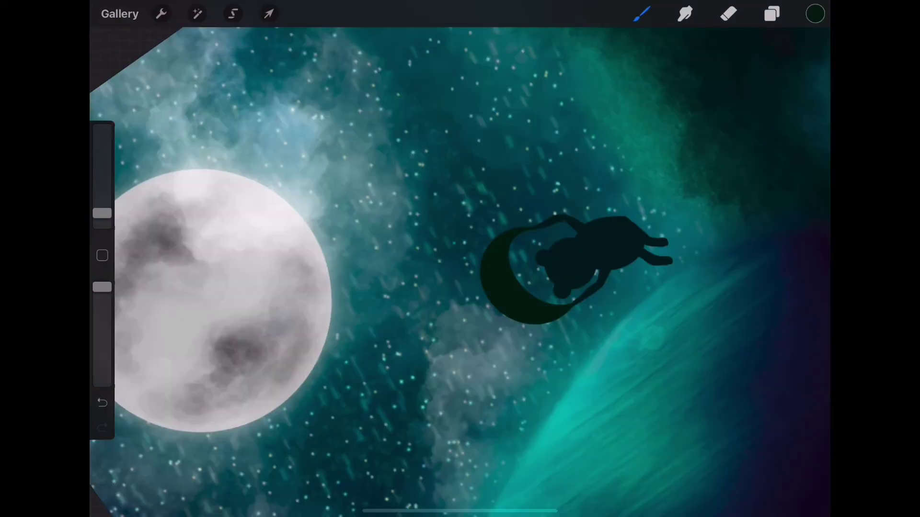
Trim dark pixels away from the crescent moon's left edge.
left_click(729, 13)
scroll(527, 259, "up", 5)
left_click(641, 13)
scroll(459, 268, "down", 3)
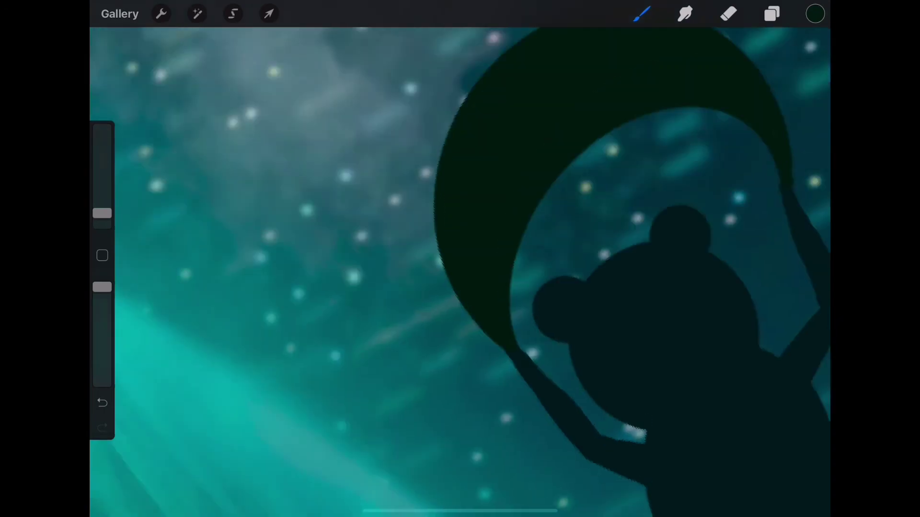
scroll(460, 268, "up", 5)
scroll(460, 268, "down", 3)
left_click_drag(395, 267, 388, 300)
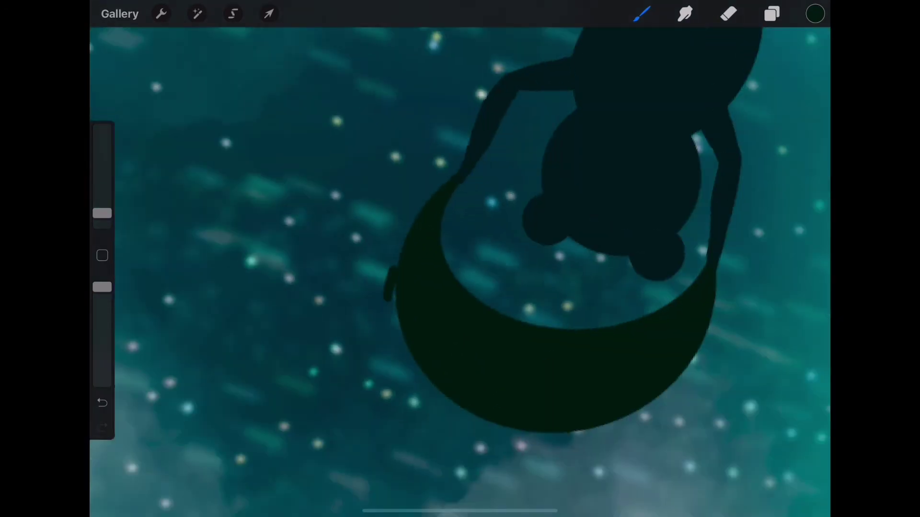
left_click(729, 13)
left_click_drag(406, 252, 396, 301)
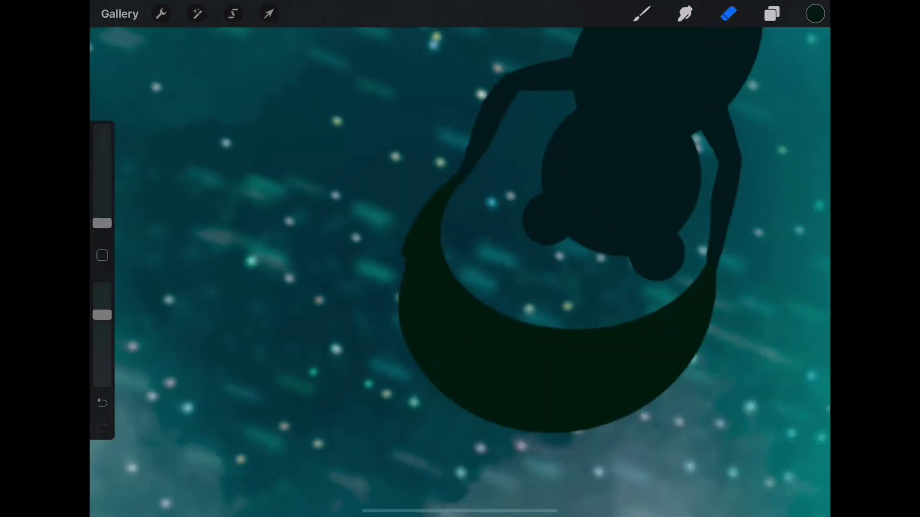
left_click_drag(421, 242, 403, 275)
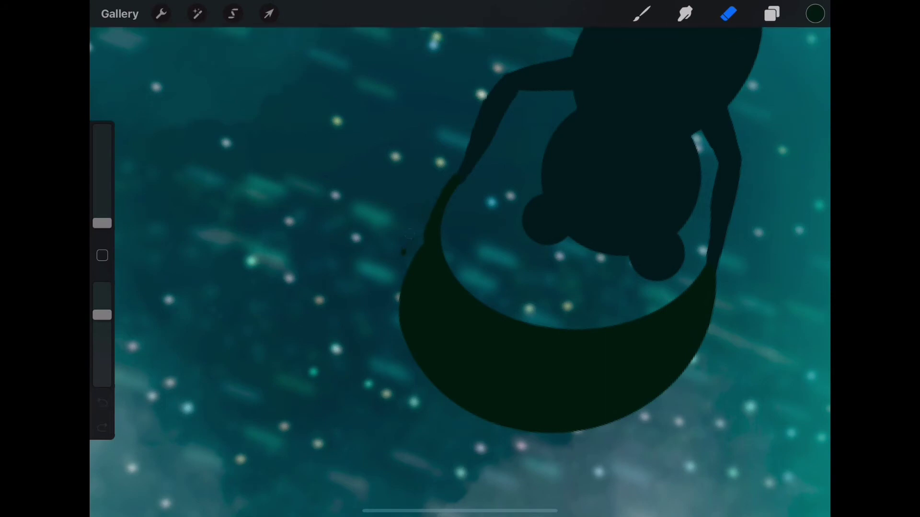
key("b")
Repaint the crescent's left edge as a smooth arc to its bottom, then nick its upper-left edge.
scroll(384, 236, "up", 3)
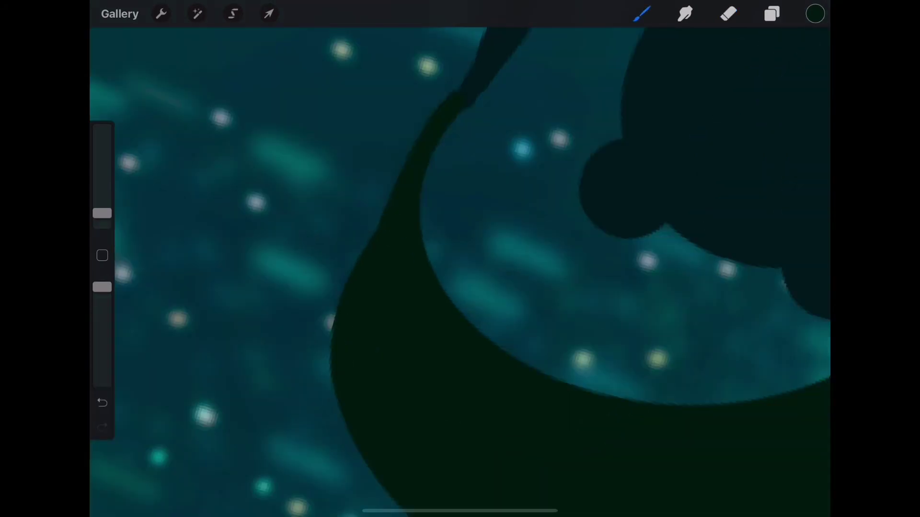
mouse_move(345, 446)
left_mouse_down()
mouse_move(386, 211)
mouse_move(479, 120)
left_mouse_up()
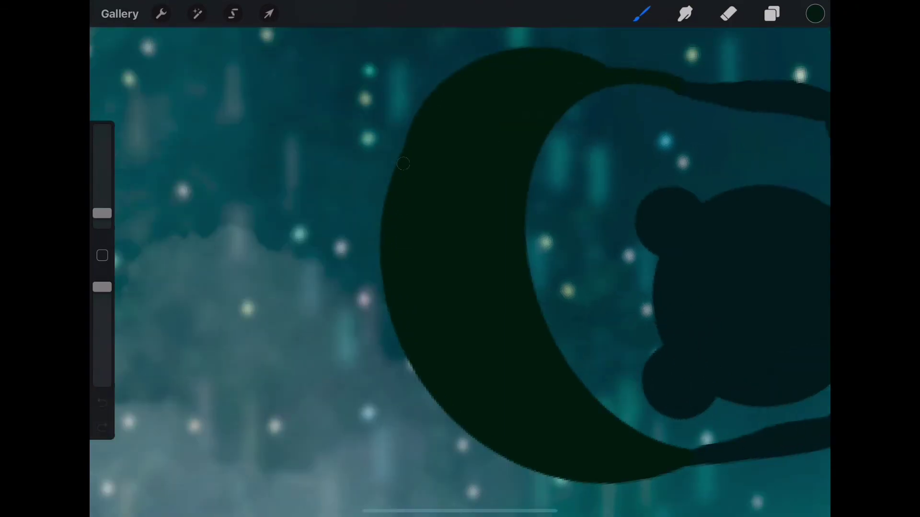
left_click_drag(404, 164, 603, 483)
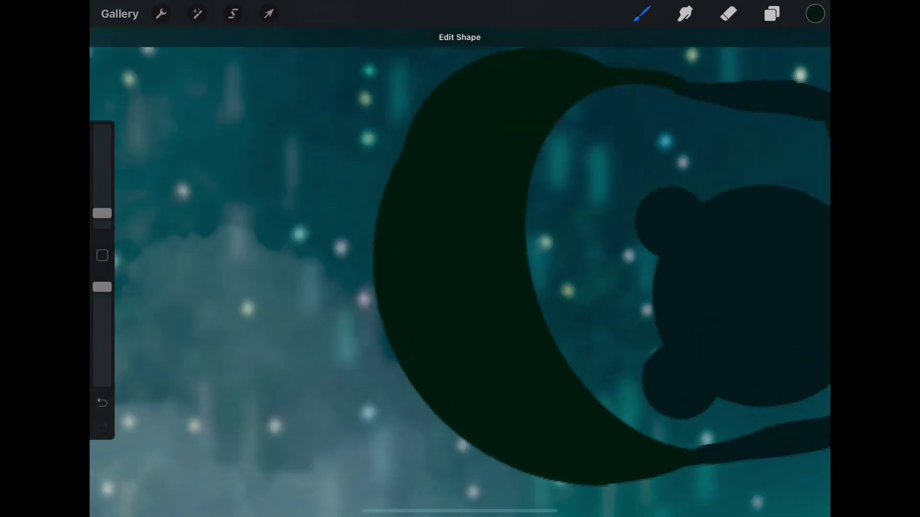
scroll(460, 258, "down", 5)
left_click(728, 14)
scroll(608, 216, "up", 5)
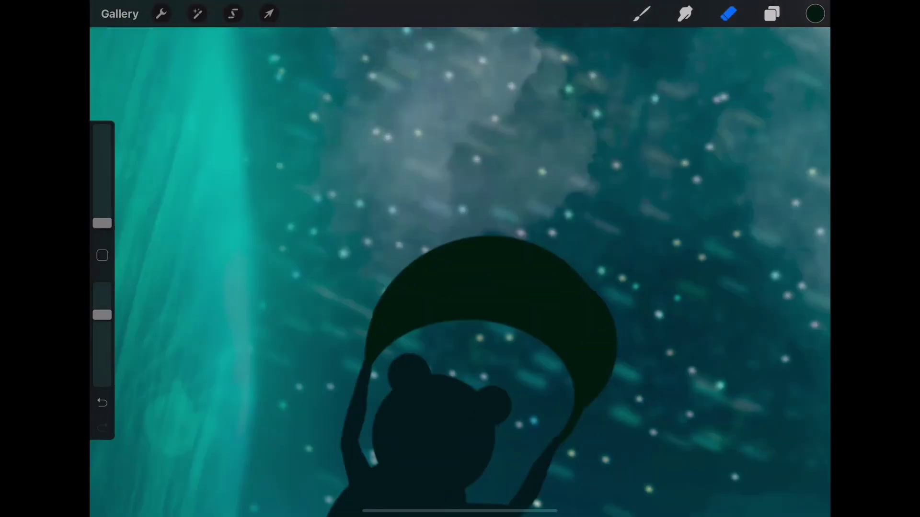
scroll(526, 240, "up", 3)
left_click_drag(368, 283, 350, 299)
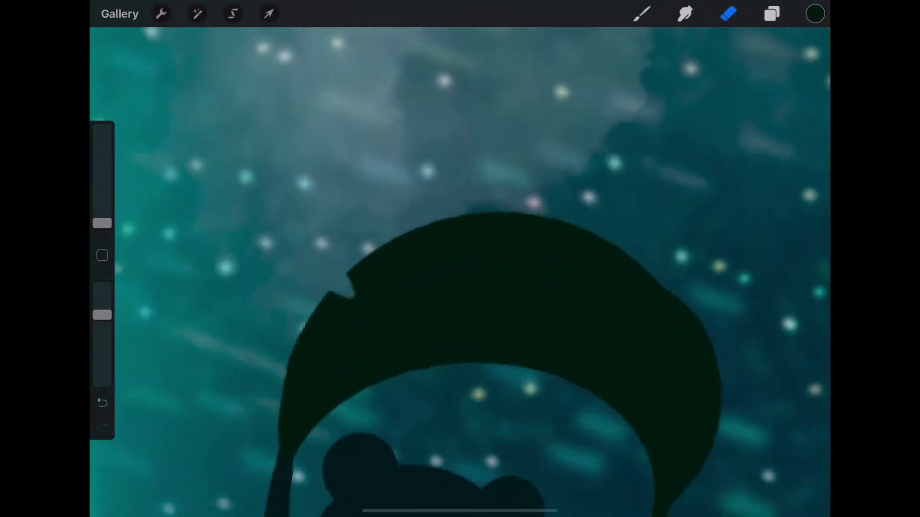
scroll(460, 259, "down", 5)
scroll(459, 259, "down", 3)
Smudge the bear's head into a fuzzy outline along its top and left edges at a tiny size.
left_click(771, 14)
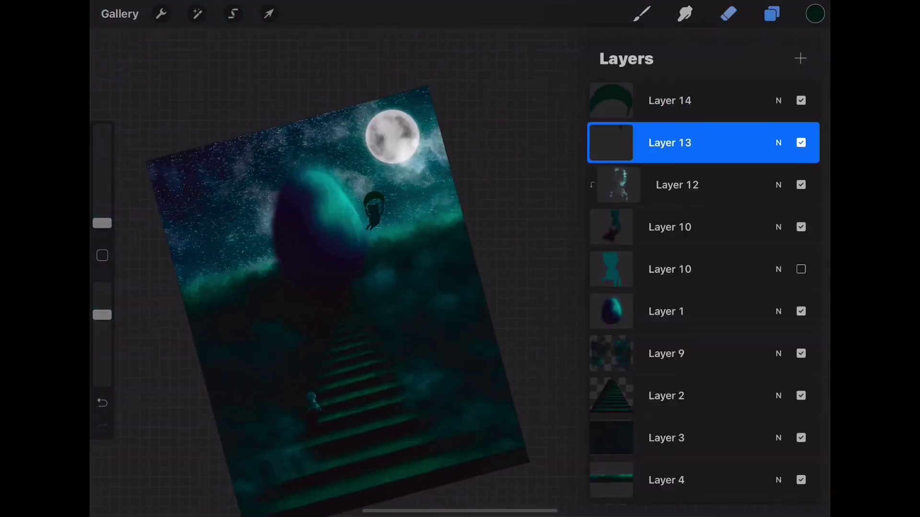
left_click(685, 13)
scroll(460, 258, "up", 5)
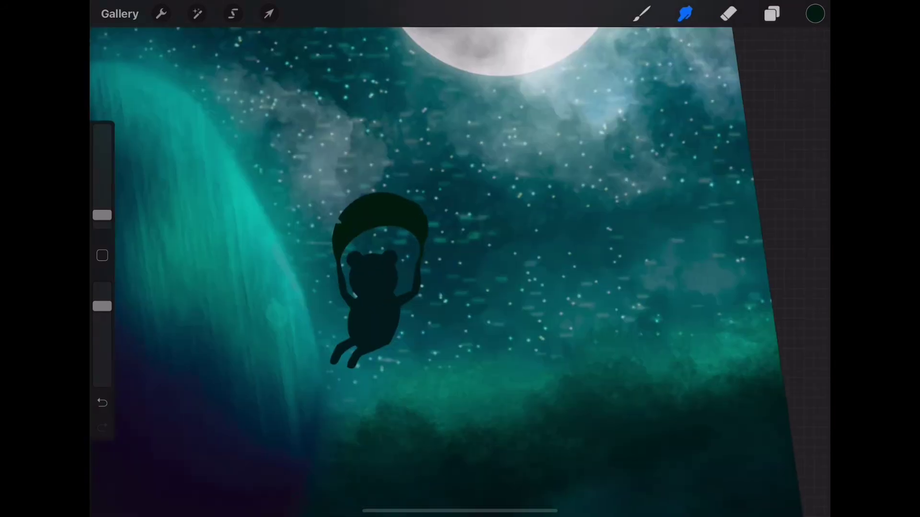
scroll(460, 259, "up", 3)
left_click(771, 14)
scroll(459, 259, "up", 3)
left_click_drag(102, 215, 102, 214)
left_click(372, 256)
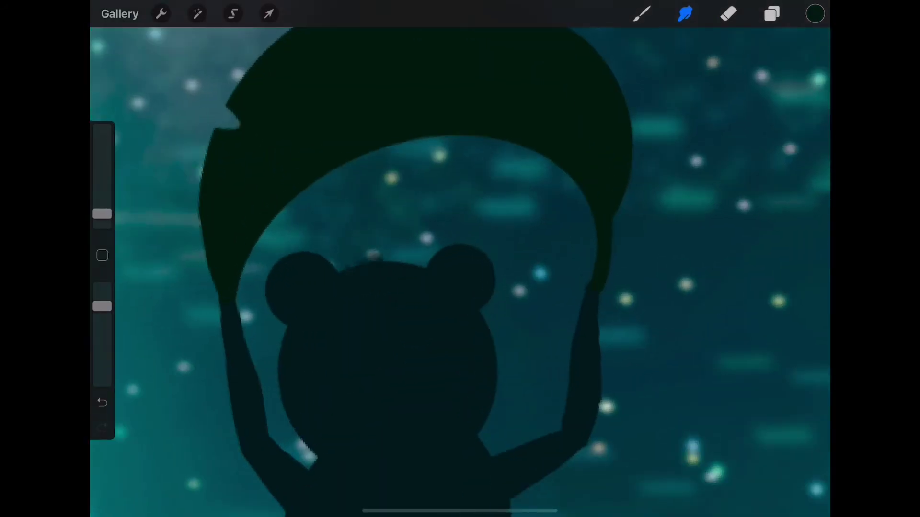
left_click_drag(386, 260, 417, 262)
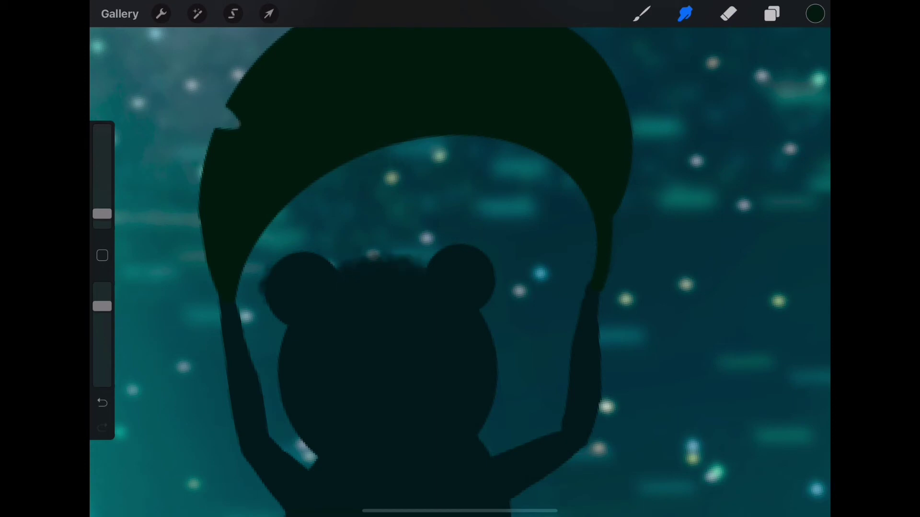
mouse_move(293, 326)
left_mouse_down()
mouse_move(281, 372)
mouse_move(289, 431)
left_mouse_up()
scroll(459, 258, "down", 3)
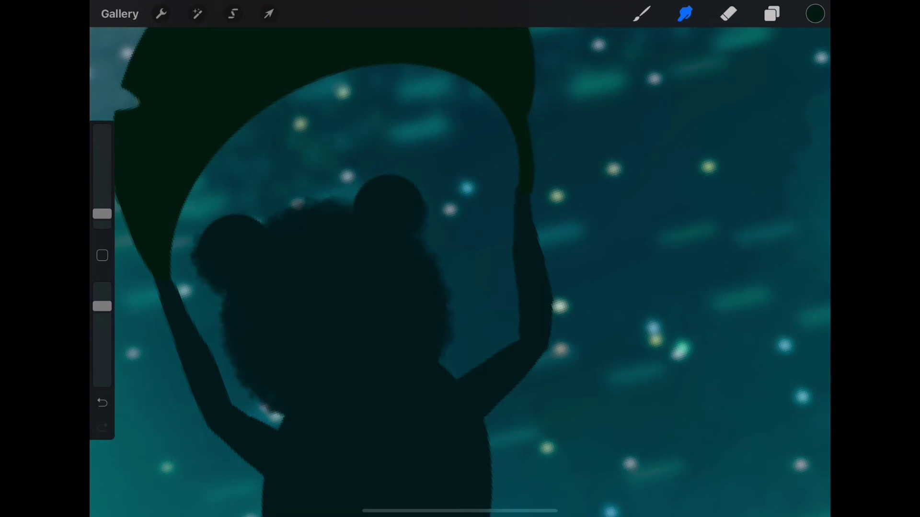
scroll(460, 259, "down", 5)
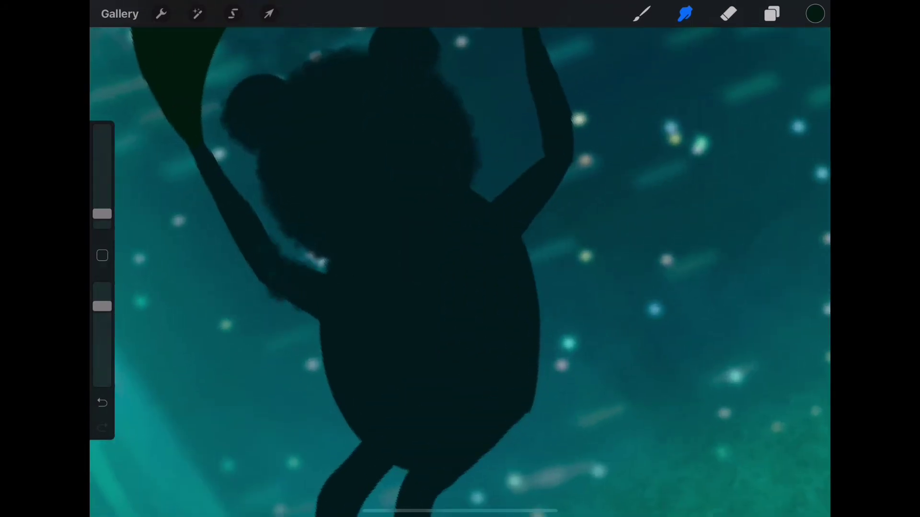
Smudge the bear's right body edge and right leg furry, then choose the teal Dove Lake brush.
left_click_drag(102, 214, 103, 215)
scroll(460, 258, "right", 3)
left_click(395, 196)
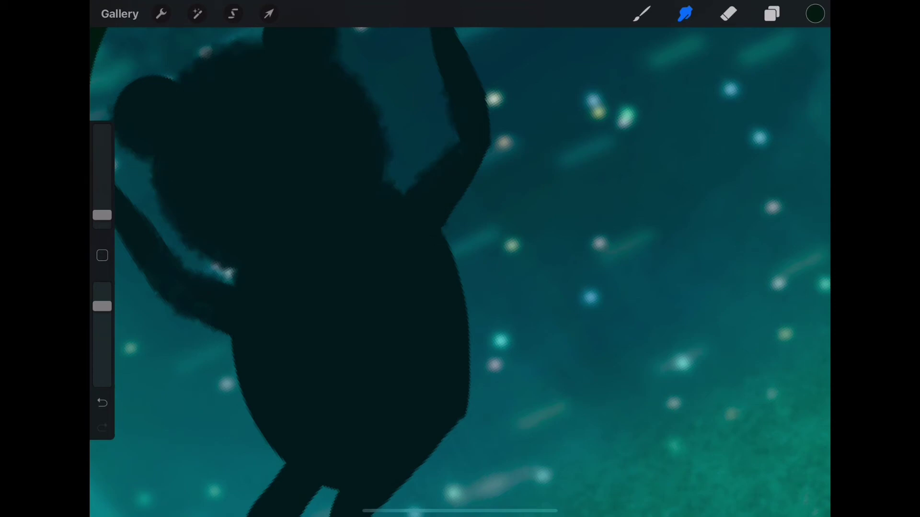
scroll(460, 259, "down", 2)
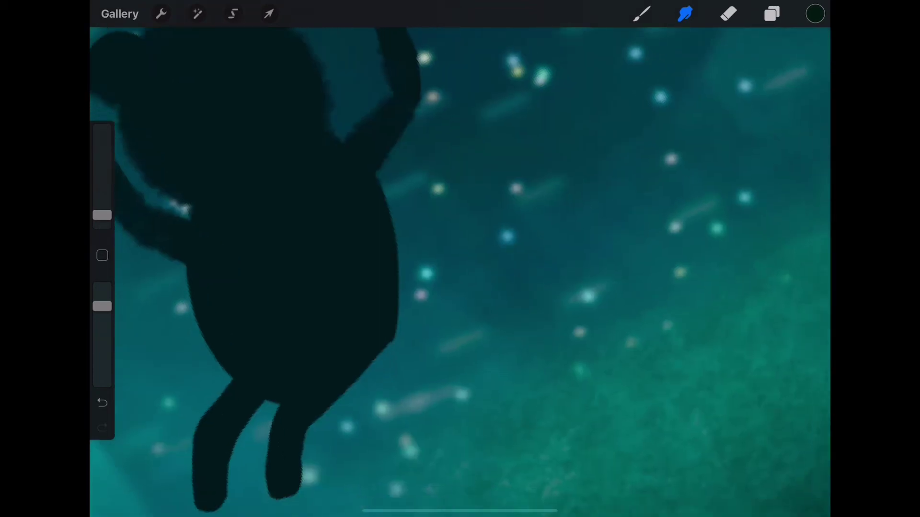
left_click_drag(393, 204, 398, 275)
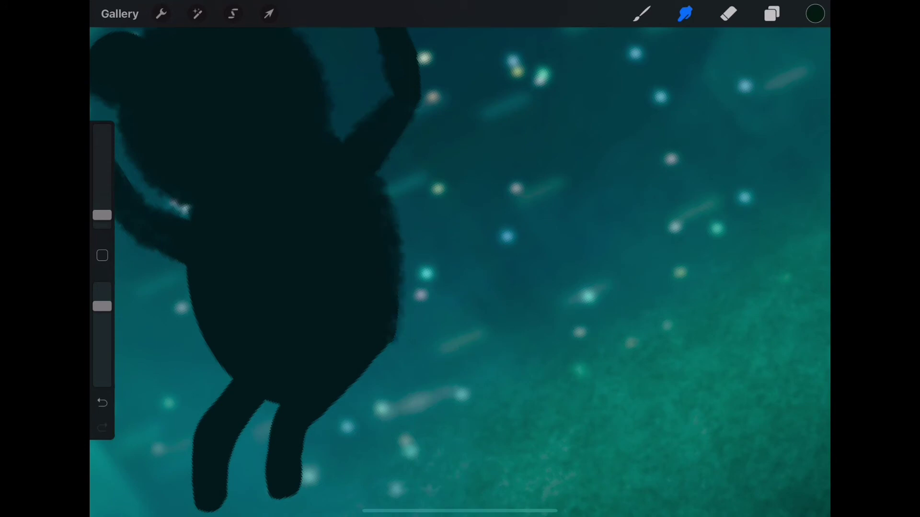
scroll(460, 258, "down", 3)
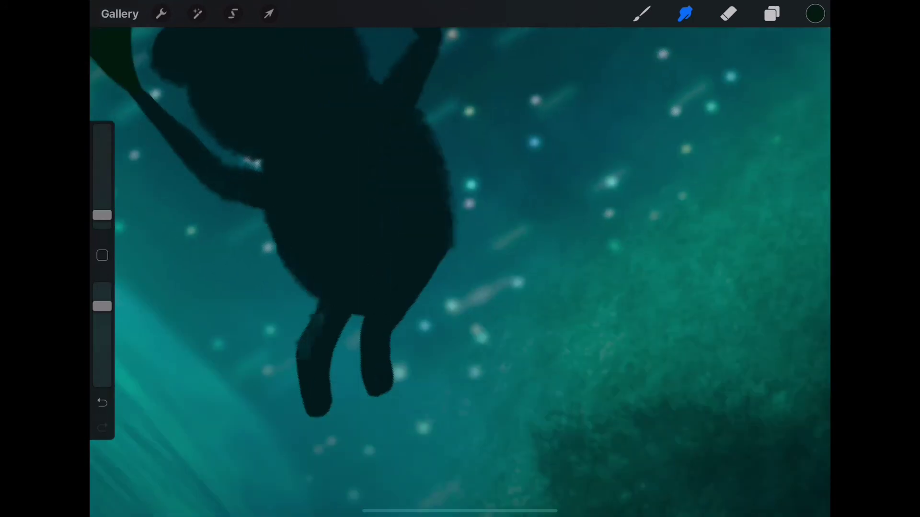
left_click_drag(368, 325, 360, 369)
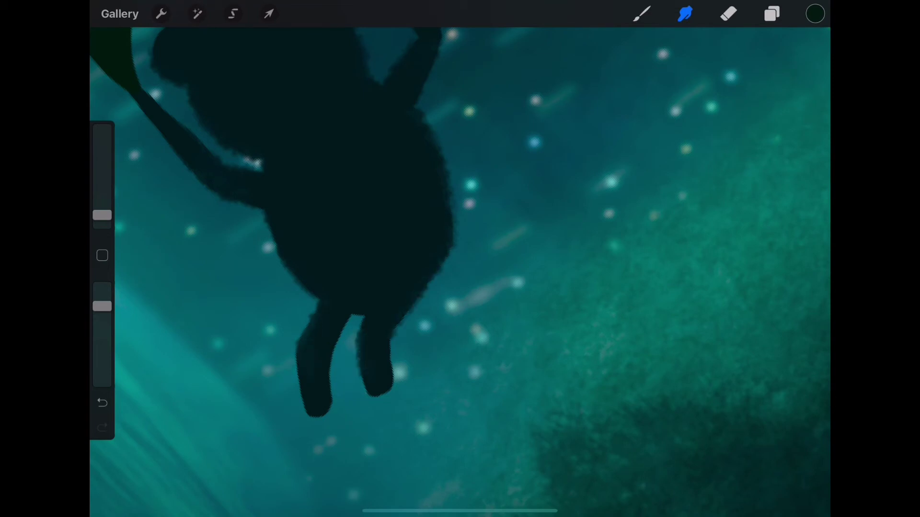
scroll(459, 259, "down", 5)
left_click(268, 13)
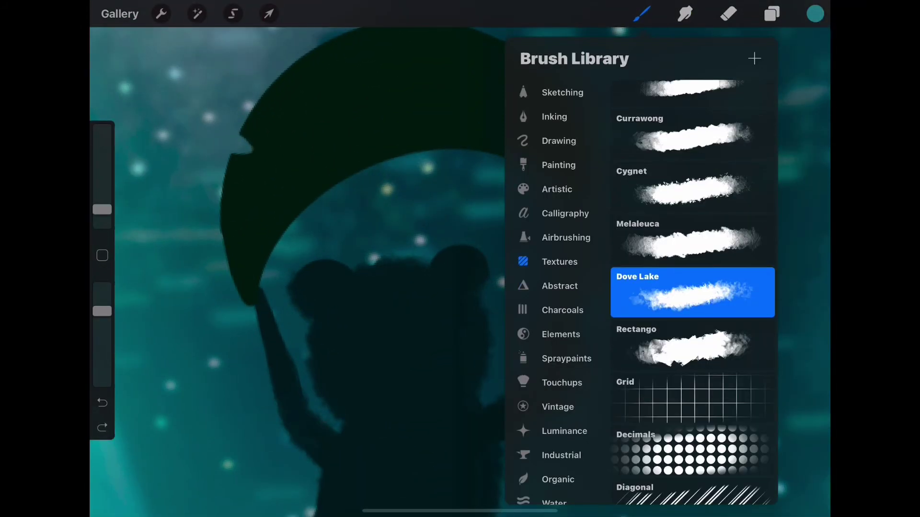
Dab teal Dove Lake texture onto the bear's body at lowered opacity and smaller size.
left_click_drag(102, 311, 102, 367)
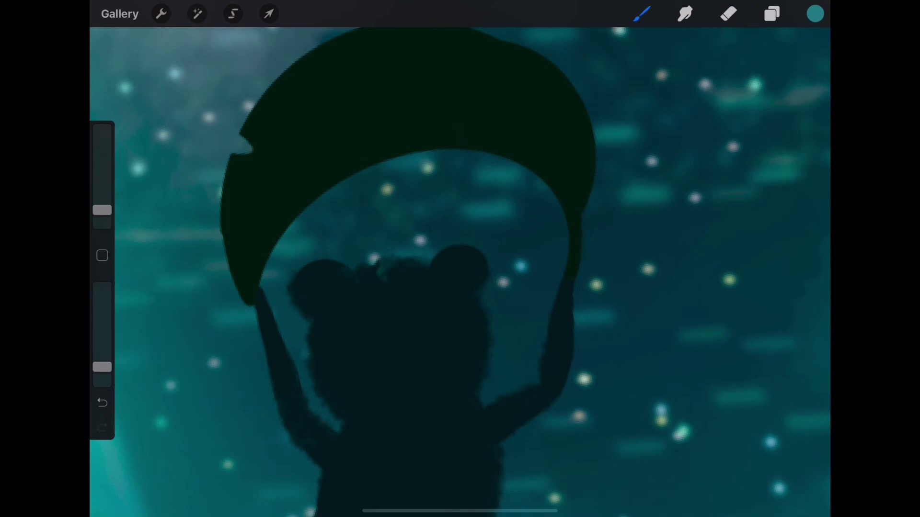
left_click_drag(458, 294, 485, 335)
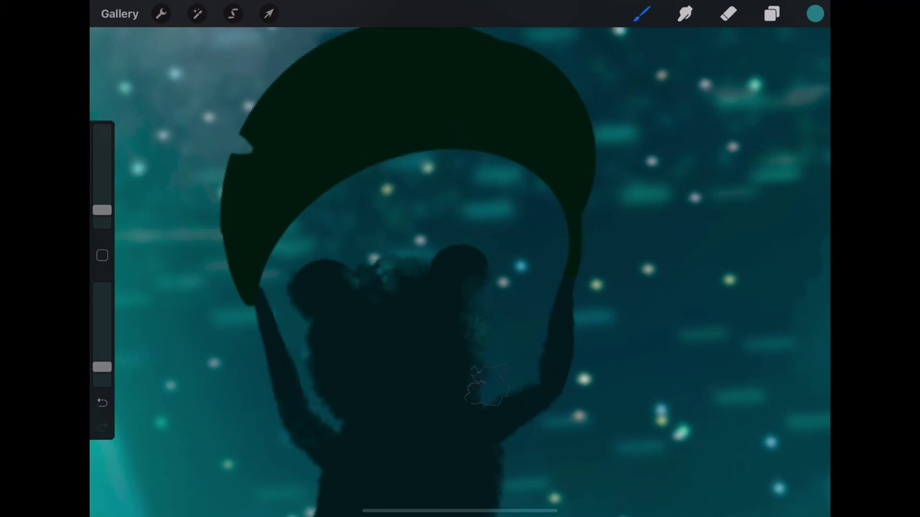
left_click_drag(102, 367, 102, 375)
scroll(455, 343, "up", 5)
scroll(460, 258, "down", 3)
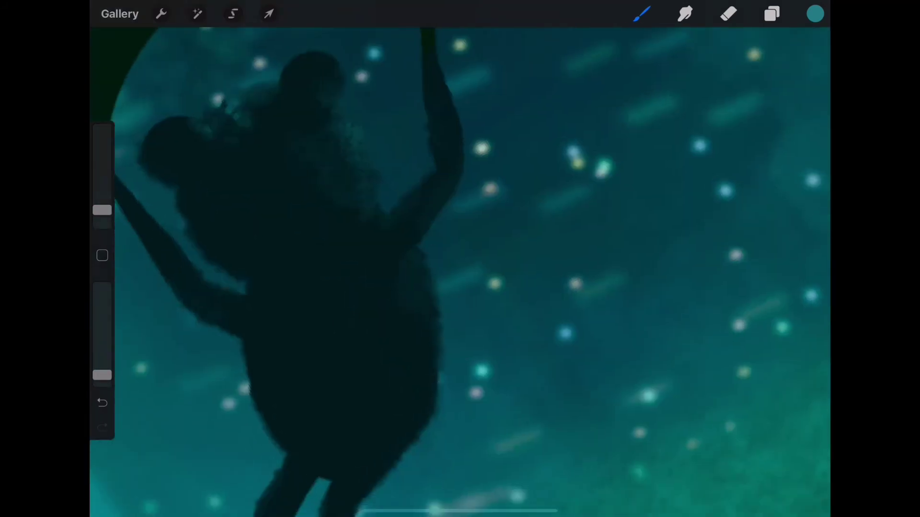
scroll(420, 421, "down", 5)
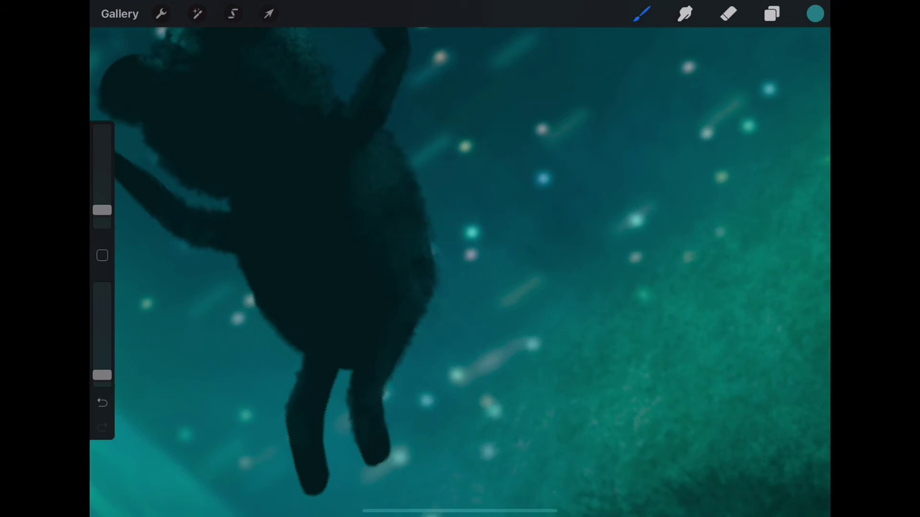
left_click_drag(102, 210, 102, 216)
scroll(460, 258, "up", 3)
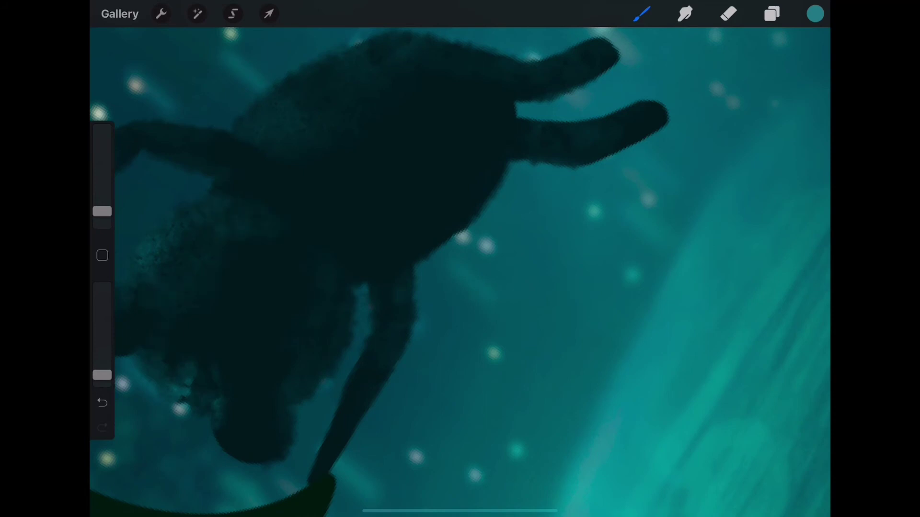
scroll(460, 259, "down", 5)
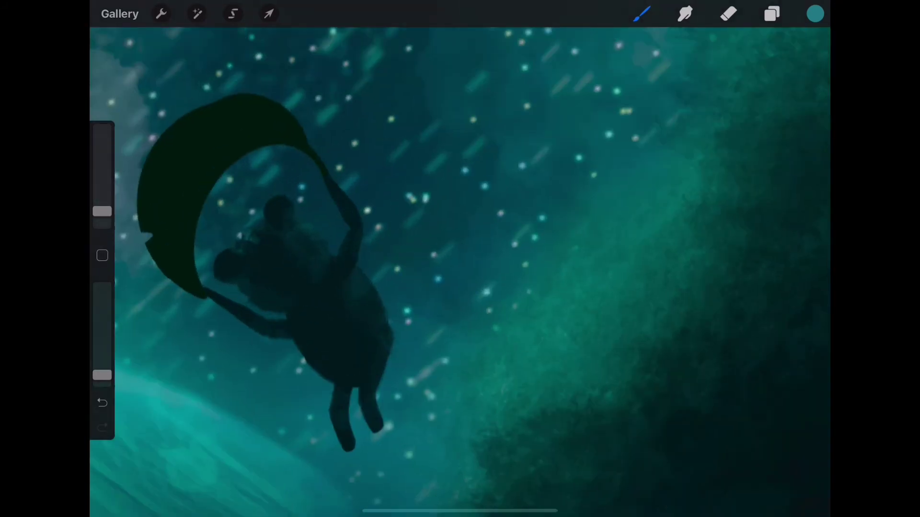
left_click_drag(102, 375, 102, 287)
scroll(460, 259, "up", 3)
Speckle the bear's shoulder, upper-left edge and the right edge of its head.
mouse_move(323, 169)
left_mouse_down()
mouse_move(351, 225)
mouse_move(345, 235)
left_mouse_up()
left_click_drag(177, 167, 223, 149)
left_click_drag(312, 118, 319, 168)
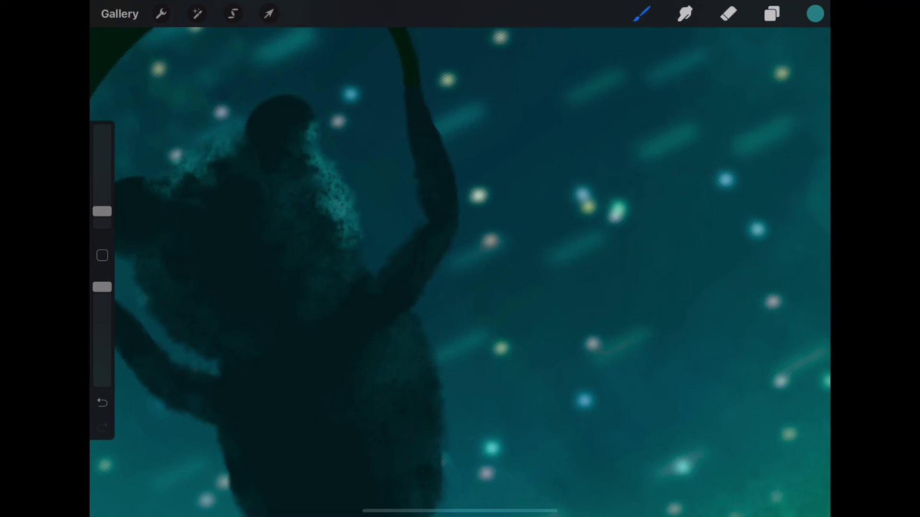
left_click_drag(102, 211, 102, 215)
left_click_drag(330, 275, 309, 306)
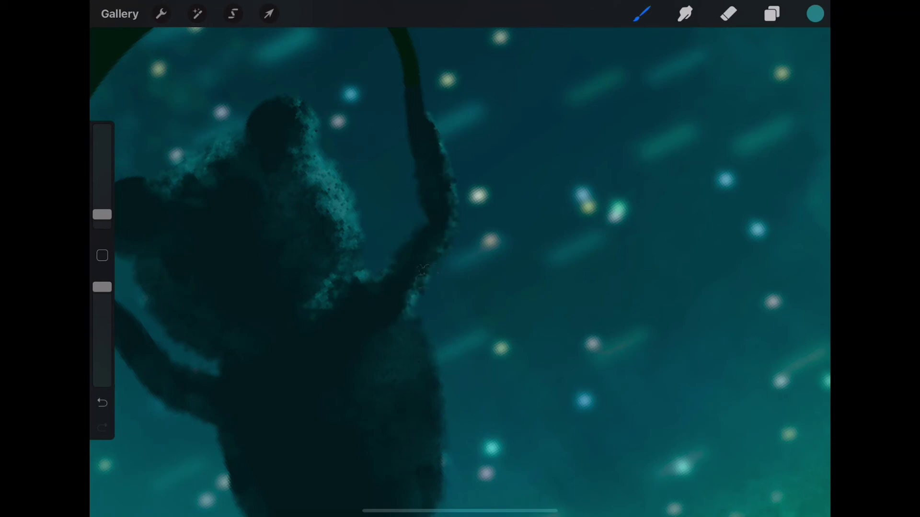
scroll(460, 258, "down", 2)
Add speckled strokes along the bear's right edge, settling on 68% opacity.
mouse_move(364, 230)
left_mouse_down()
mouse_move(398, 273)
mouse_move(402, 318)
mouse_move(390, 278)
left_mouse_up()
left_click_drag(102, 213, 102, 212)
left_click_drag(373, 259, 393, 335)
left_click_drag(102, 287, 102, 308)
left_click_drag(355, 268, 383, 311)
left_click_drag(102, 308, 102, 335)
left_click_drag(364, 378, 345, 446)
scroll(460, 259, "down", 3)
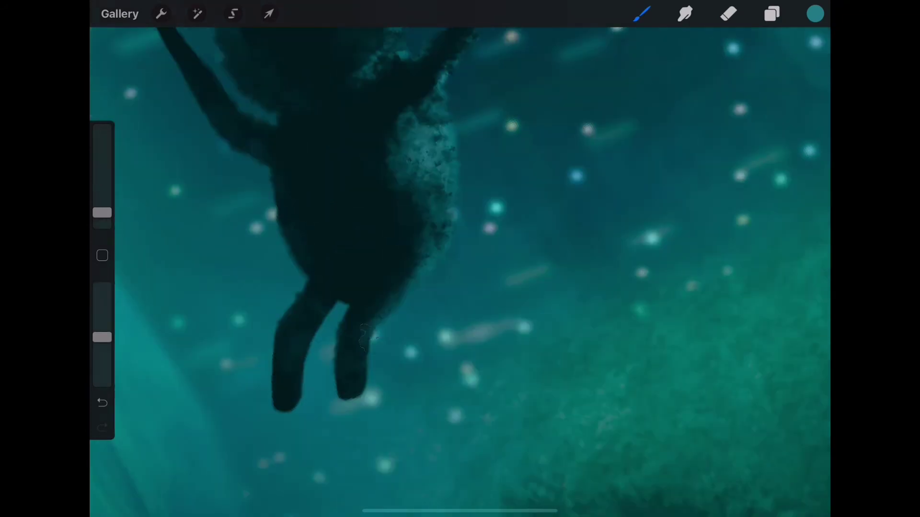
Paint speckled texture on the bear's left leg, body and the left edge of its head.
left_click_drag(311, 336, 293, 398)
left_click_drag(294, 361, 287, 409)
left_click_drag(102, 338, 102, 326)
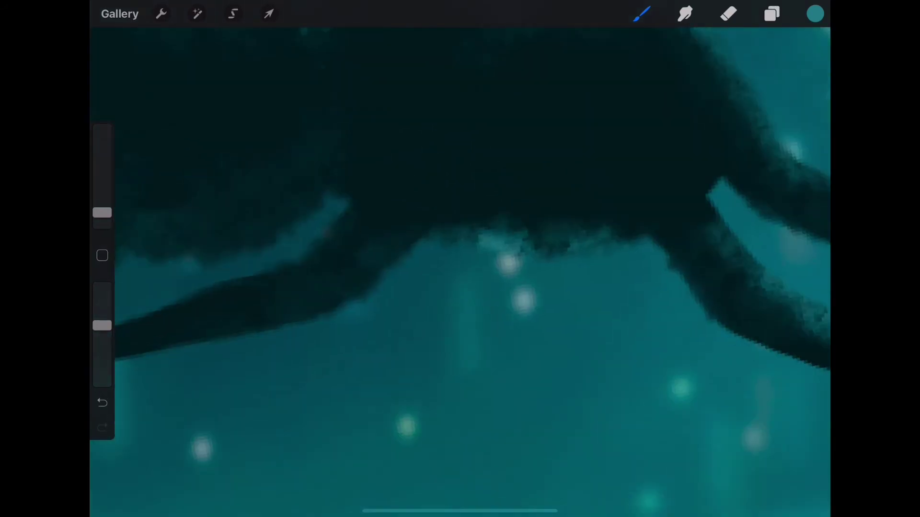
left_click_drag(196, 139, 306, 143)
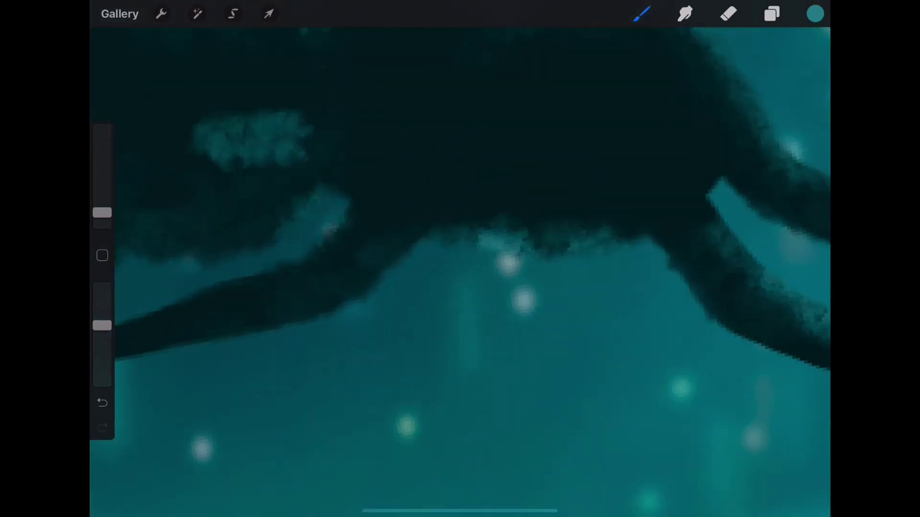
left_click_drag(317, 248, 287, 268)
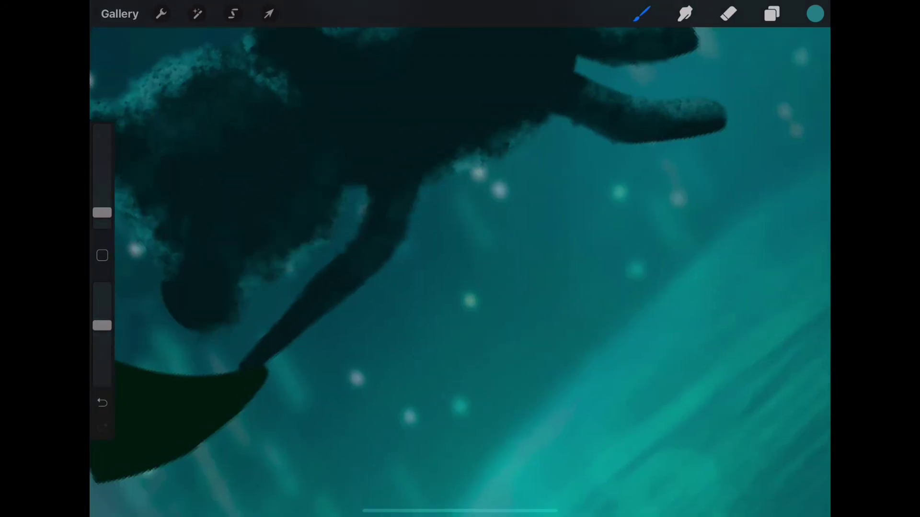
left_click_drag(168, 266, 166, 309)
left_click_drag(403, 191, 364, 280)
Add more speckles along the bear's leg, then lower the brush opacity.
left_click_drag(450, 158, 400, 221)
left_click_drag(102, 325, 102, 308)
left_click_drag(398, 234, 335, 302)
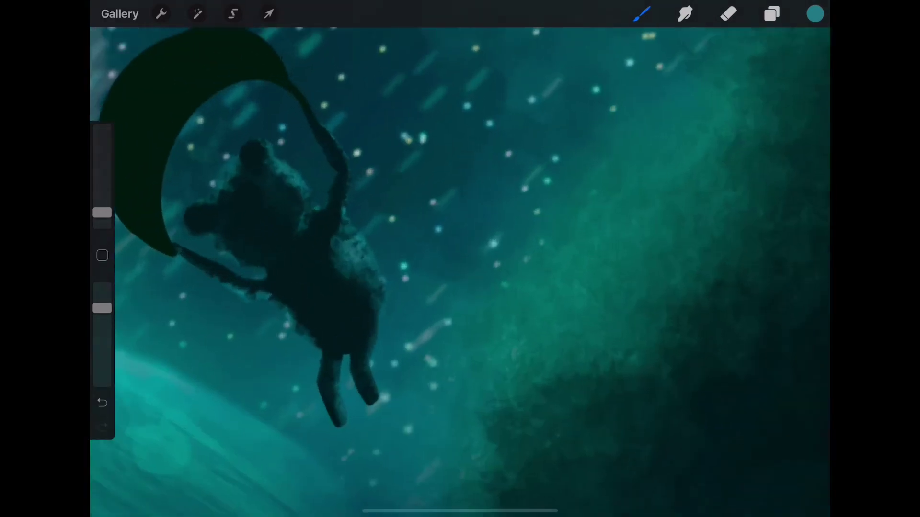
left_click_drag(102, 308, 102, 371)
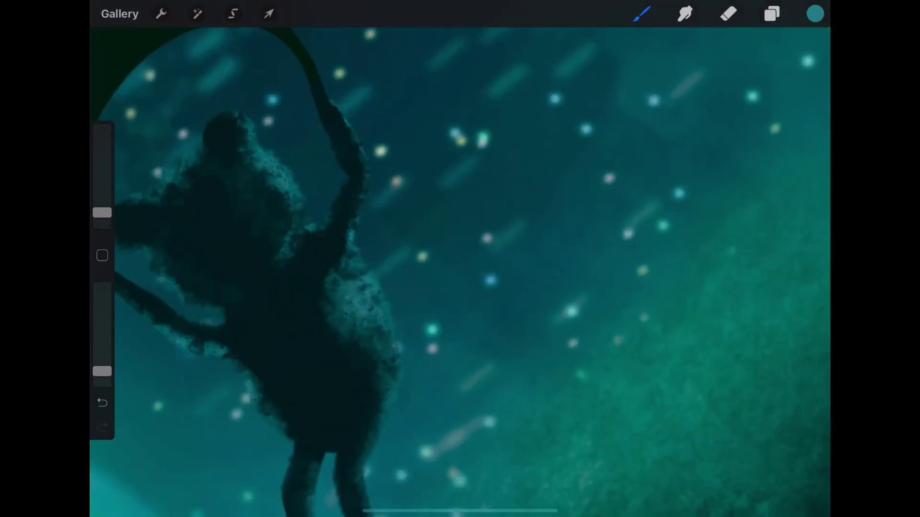
left_click_drag(103, 213, 102, 212)
scroll(460, 259, "down", 5)
Apply a Curves adjustment with the Gamma curve bent into an S shape.
left_click(772, 13)
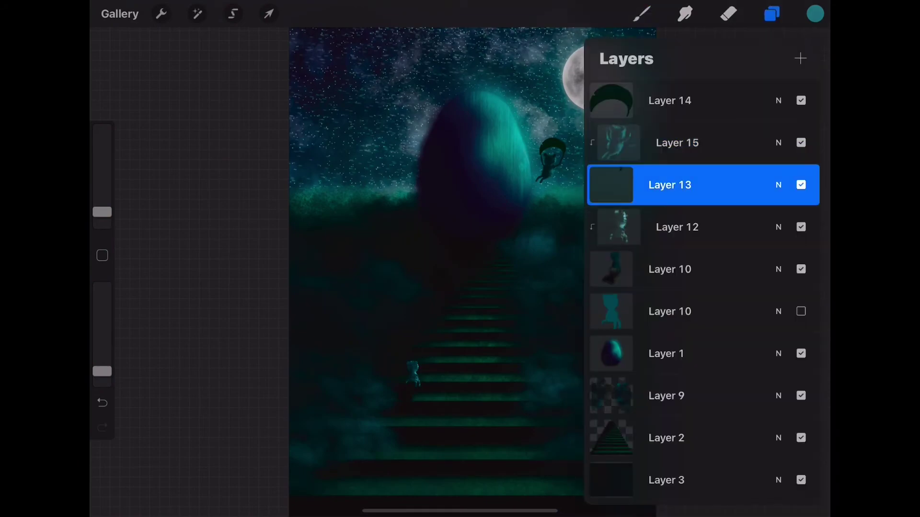
left_click(197, 13)
left_click(153, 133)
left_click(353, 471)
left_click(493, 412)
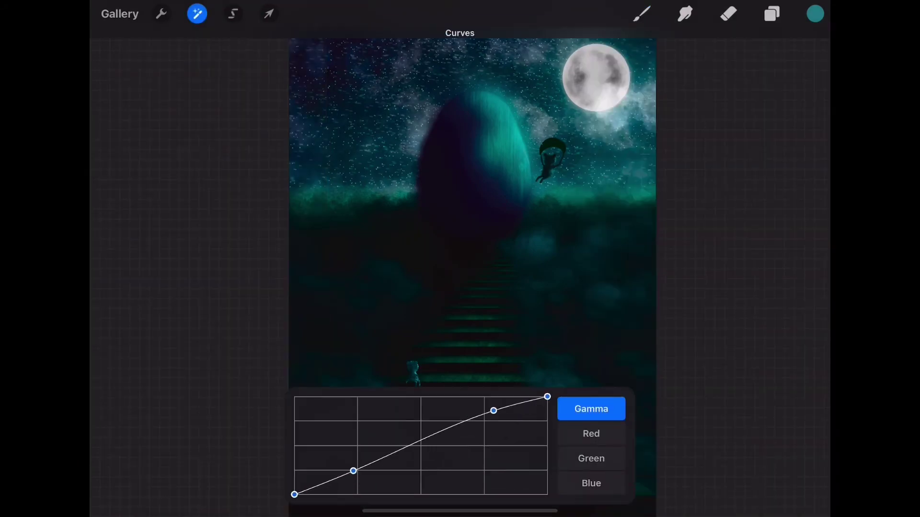
left_click_drag(493, 408, 503, 436)
scroll(431, 215, "up", 5)
left_click(771, 13)
left_click(161, 13)
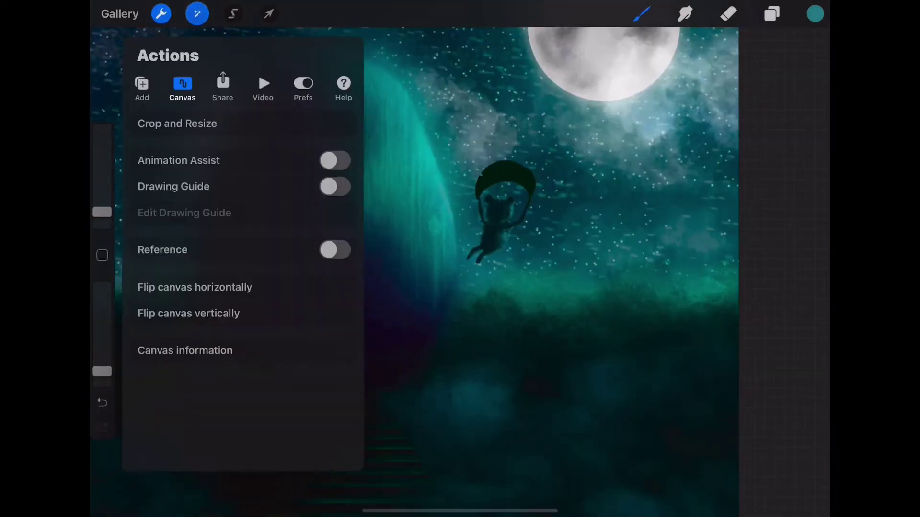
left_click(197, 14)
Pick bright green and add a new clipped layer above the crescent moon's Layer 14.
left_click(771, 14)
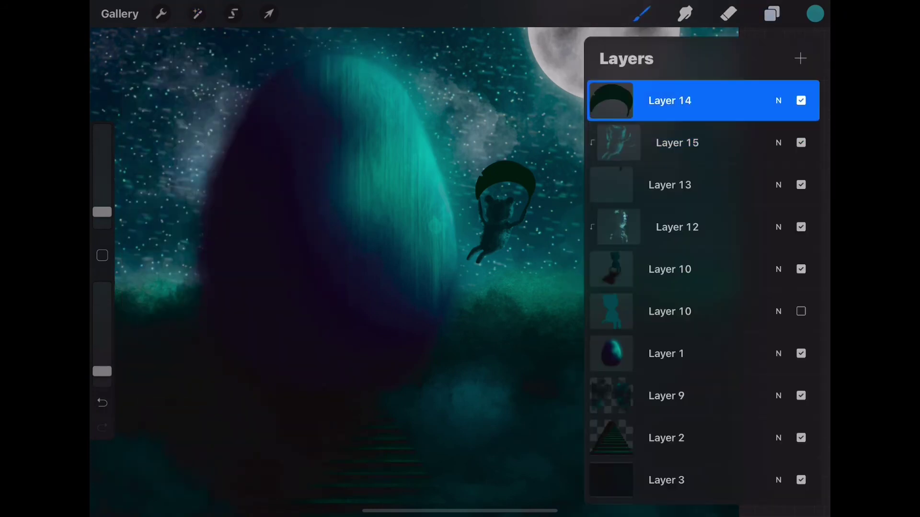
scroll(336, 216, "up", 3)
scroll(336, 216, "up", 2)
left_click(815, 13)
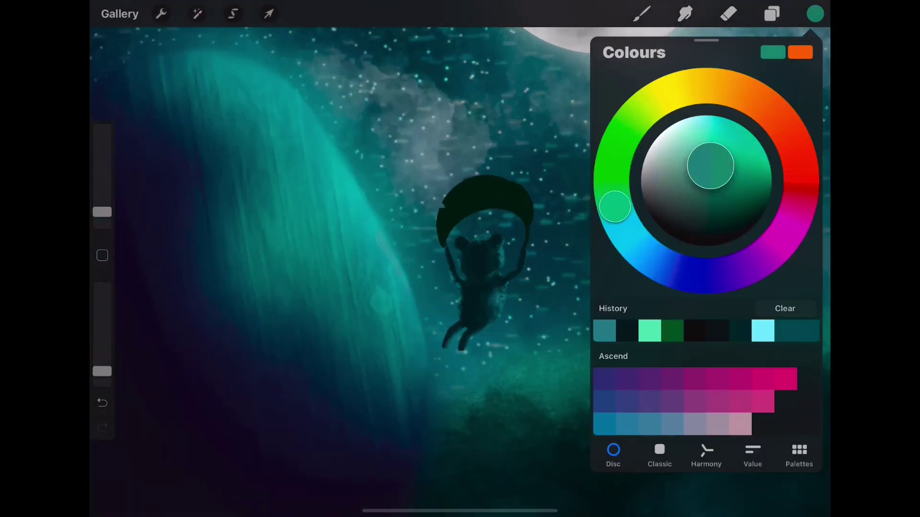
left_click(750, 151)
left_click(772, 14)
left_click(798, 58)
scroll(335, 240, "up", 2)
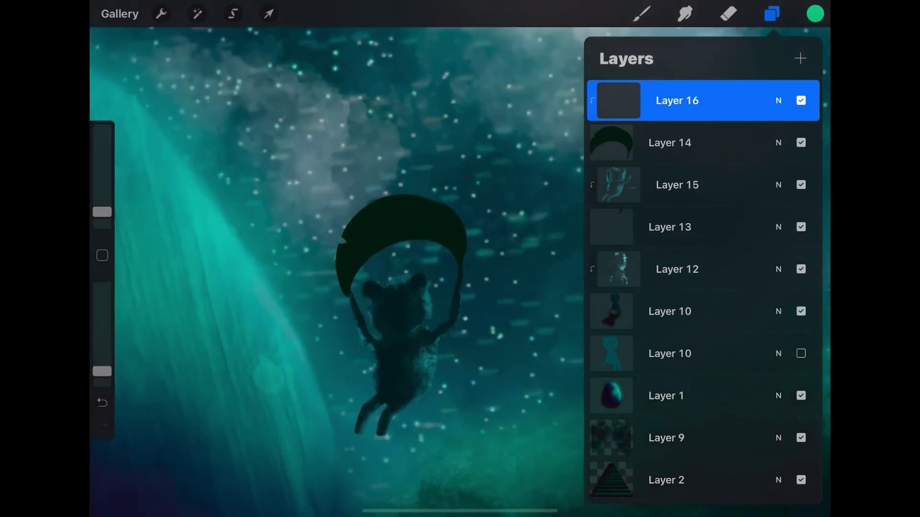
Load a textured brush from the library, trying Marble and the Textures set.
left_click(641, 14)
left_click(560, 275)
left_click(693, 318)
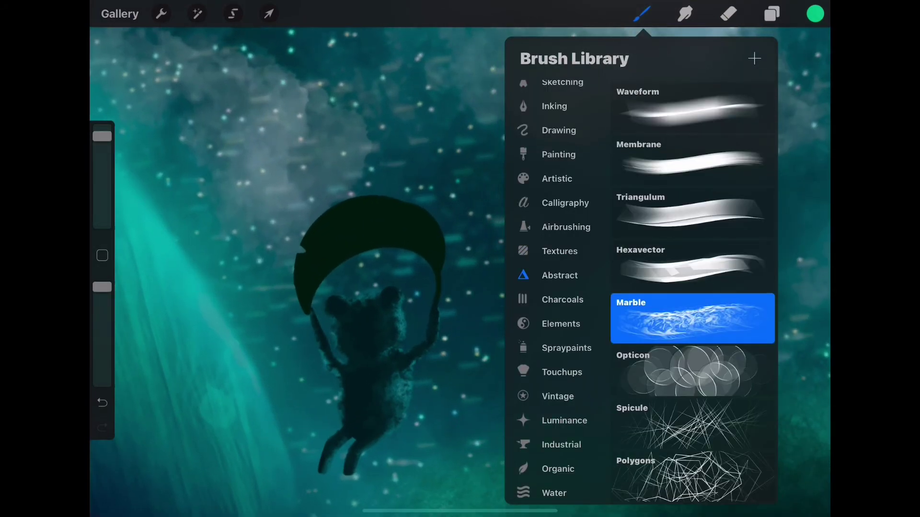
left_click(560, 251)
left_click(692, 293)
left_click(692, 186)
Paint bright green texture along the crescent's left edge, redoing an oversized stroke.
scroll(459, 268, "up", 2)
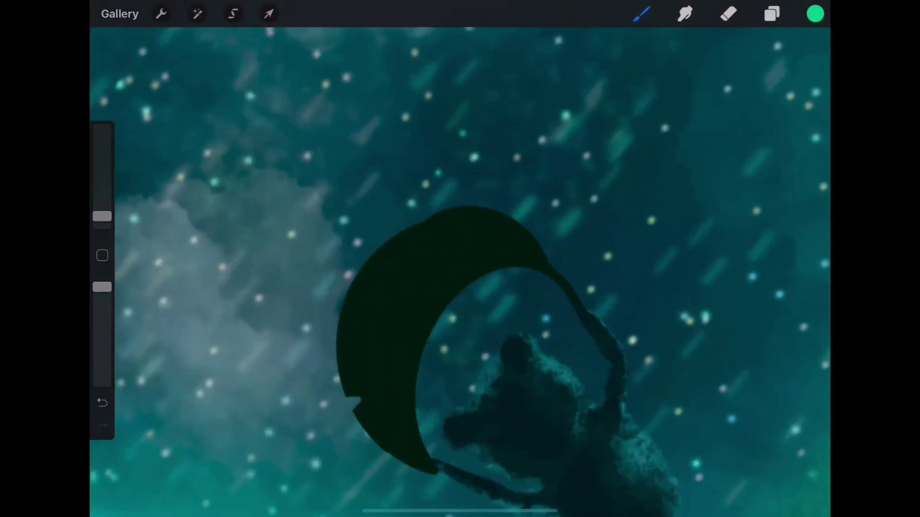
left_click_drag(102, 216, 102, 207)
left_click_drag(102, 287, 102, 291)
left_click_drag(355, 311, 349, 424)
key("ctrl+z")
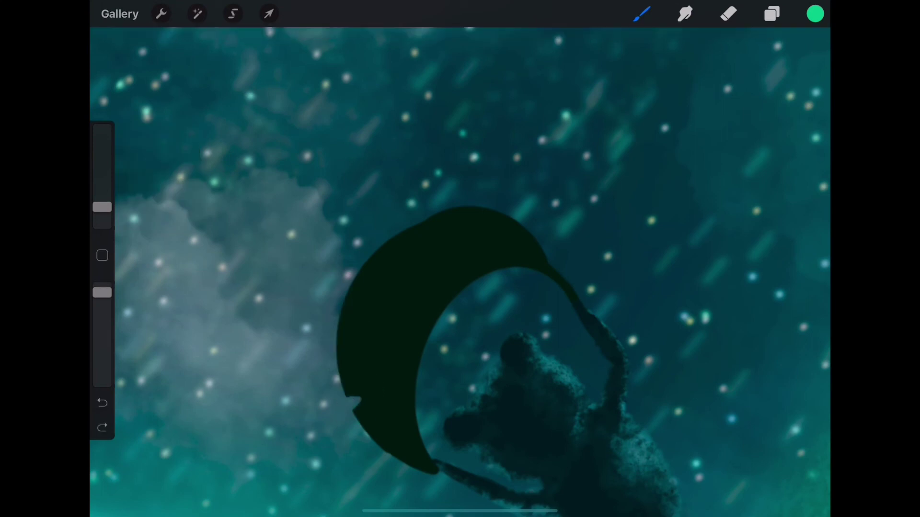
left_click_drag(102, 292, 102, 358)
left_click_drag(349, 366, 347, 396)
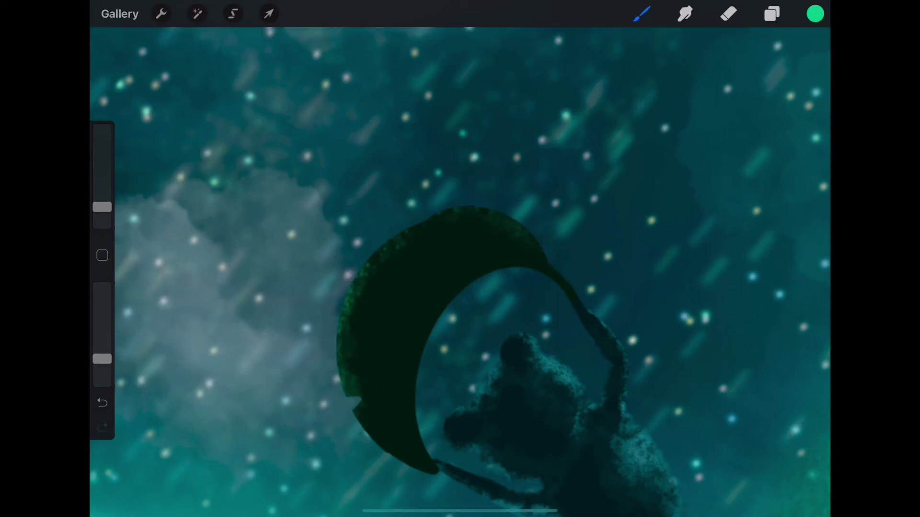
left_click_drag(102, 206, 102, 220)
scroll(459, 287, "up", 2)
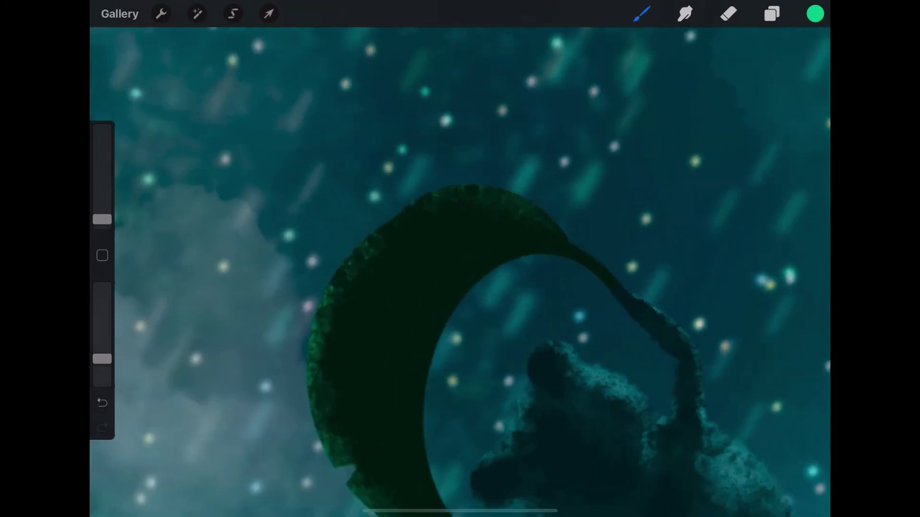
Centre the view on the moon and soften the green shading with a 1.8% Gaussian blur.
left_click_drag(460, 287, 335, 239)
scroll(336, 240, "up", 2)
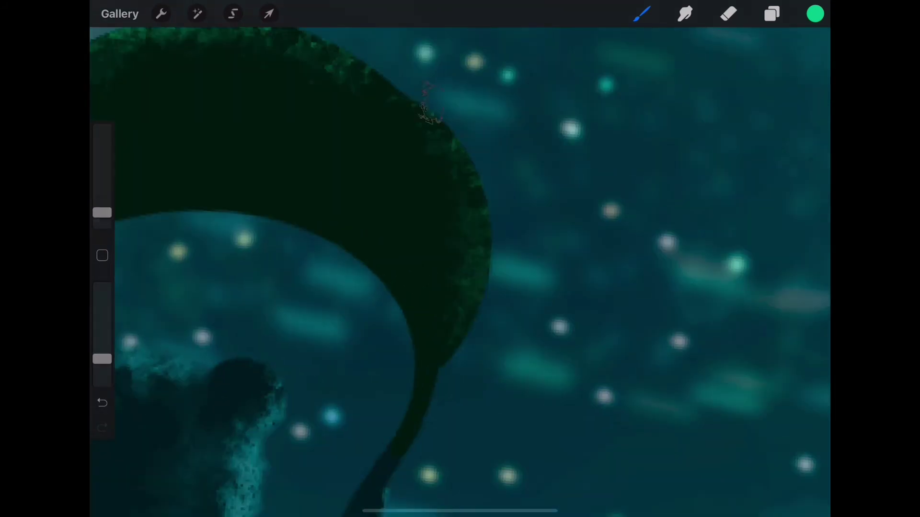
scroll(336, 240, "down", 2)
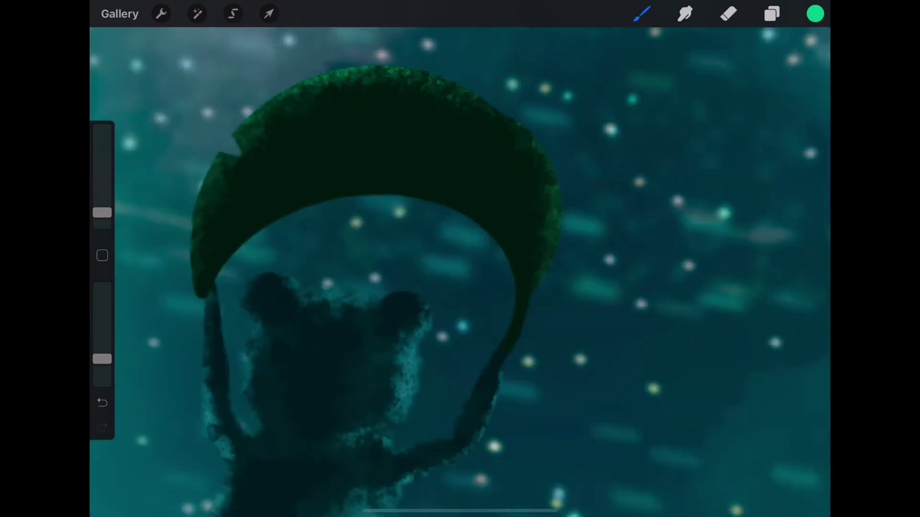
left_click_drag(335, 239, 336, 134)
left_click_drag(335, 239, 470, 268)
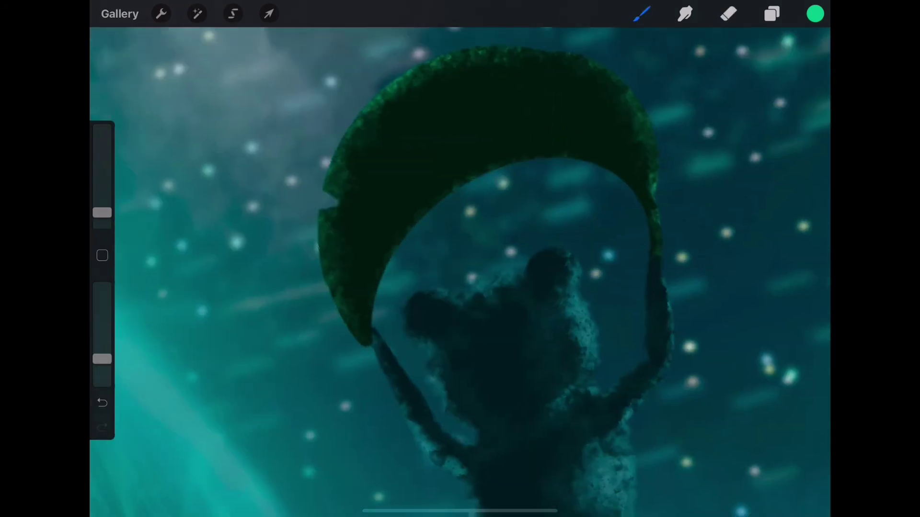
left_click(197, 13)
left_click(172, 191)
left_click_drag(460, 259, 496, 259)
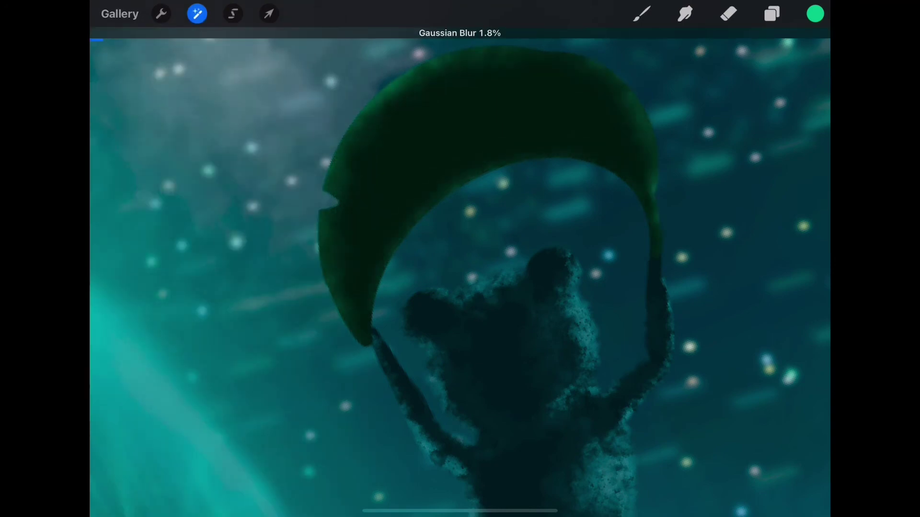
left_click(642, 13)
left_click(728, 14)
Add a new layer and pick a very dark colour.
left_click(771, 13)
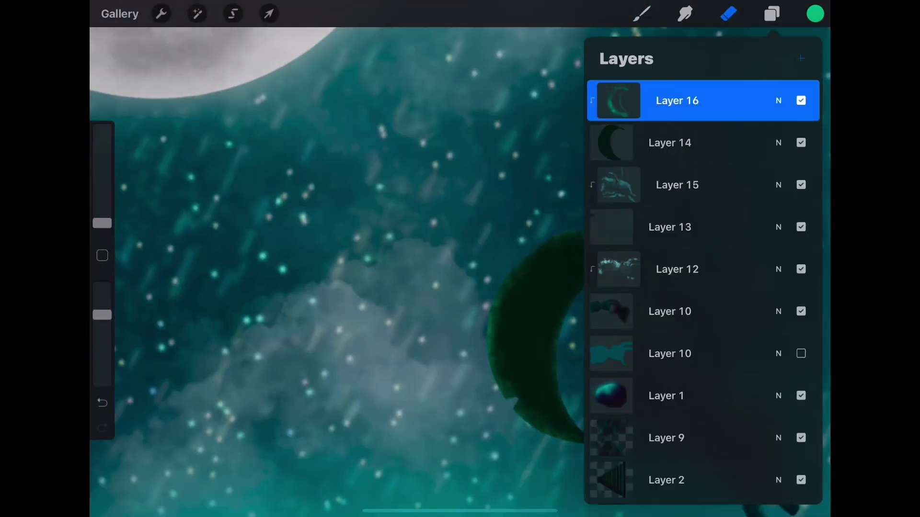
left_click(800, 58)
left_click(611, 100)
left_click(815, 13)
left_click(751, 207)
left_click(815, 14)
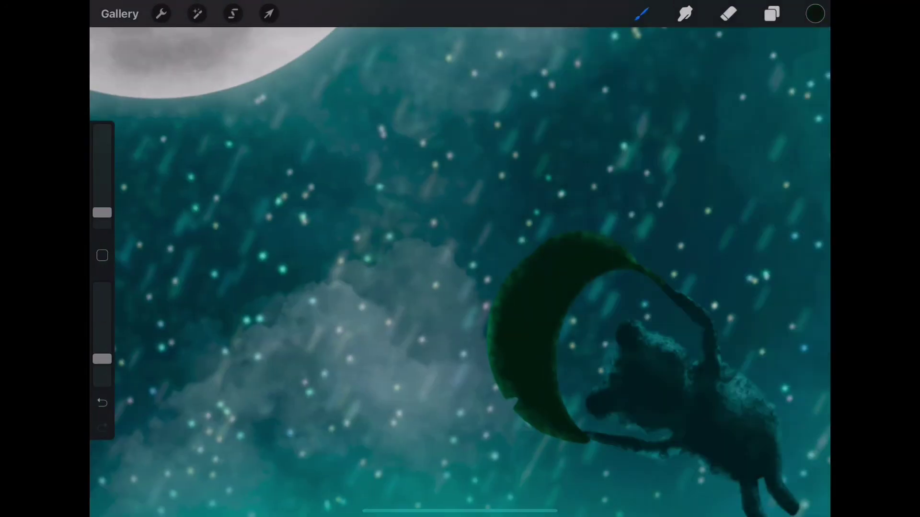
Draw a thin dark arc along the crescent's inner edge, then fine-tune it to dark green.
scroll(527, 311, "up", 5)
left_click_drag(102, 212, 102, 217)
left_click_drag(102, 358, 102, 334)
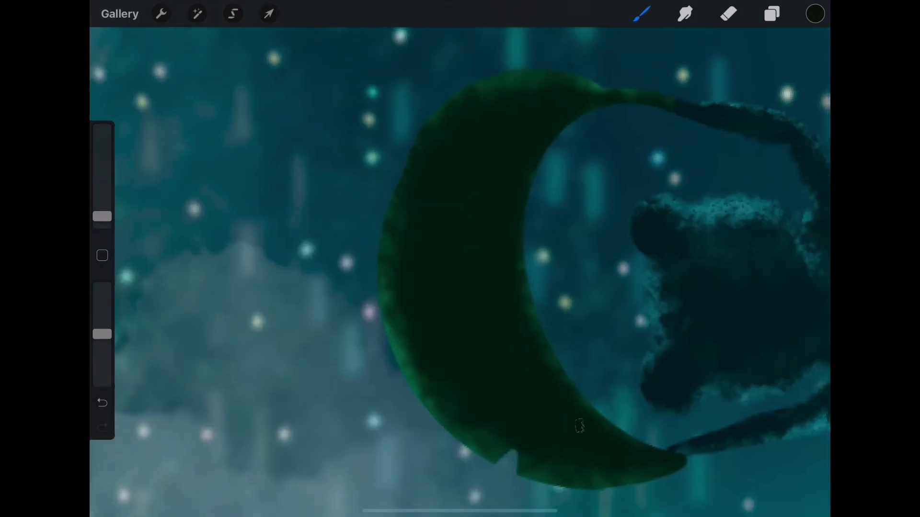
left_click_drag(633, 462, 633, 462)
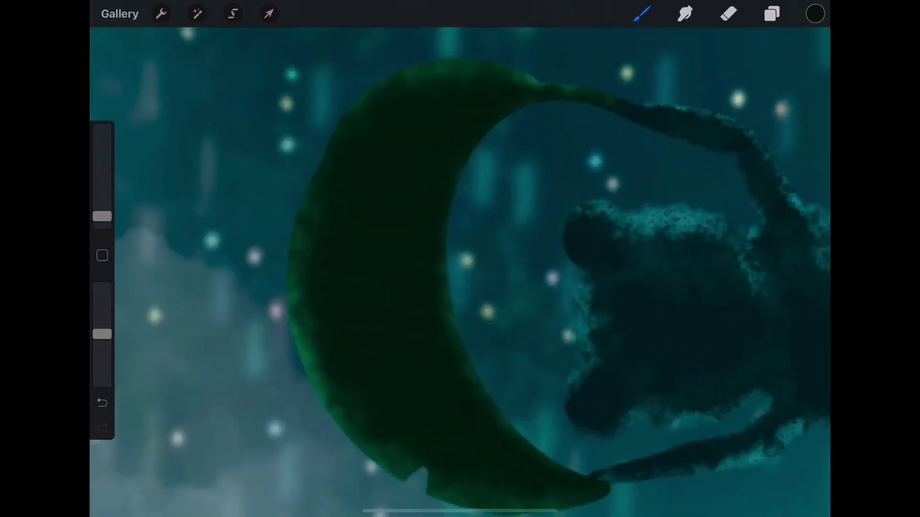
left_click_drag(102, 334, 102, 300)
left_click_drag(102, 217, 102, 218)
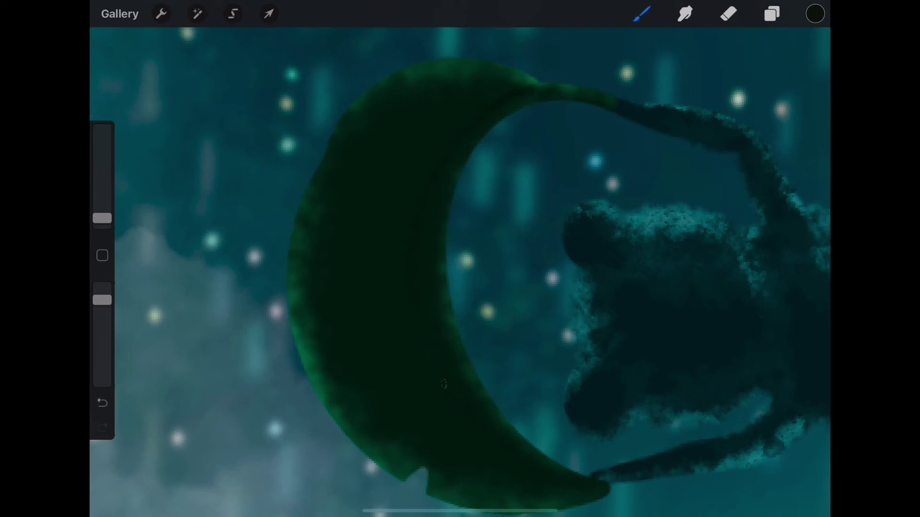
left_click(815, 13)
left_click_drag(738, 236, 745, 224)
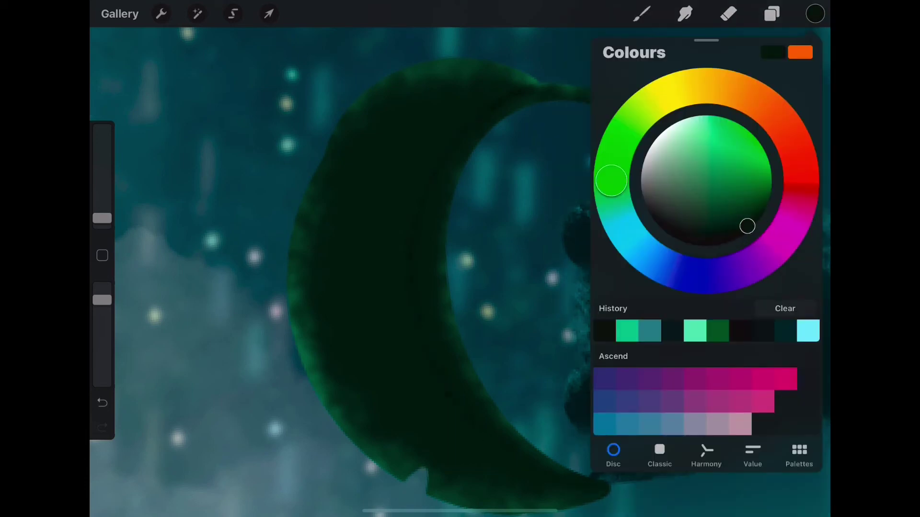
left_click(815, 13)
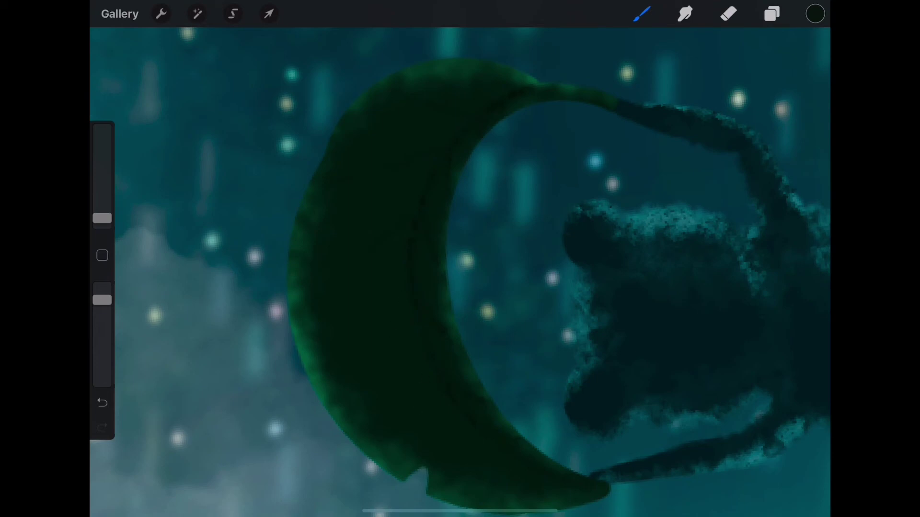
Pick the Melaleuca brush and set its size and opacity to about 86% on the crescent parachute.
scroll(460, 268, "down", 3)
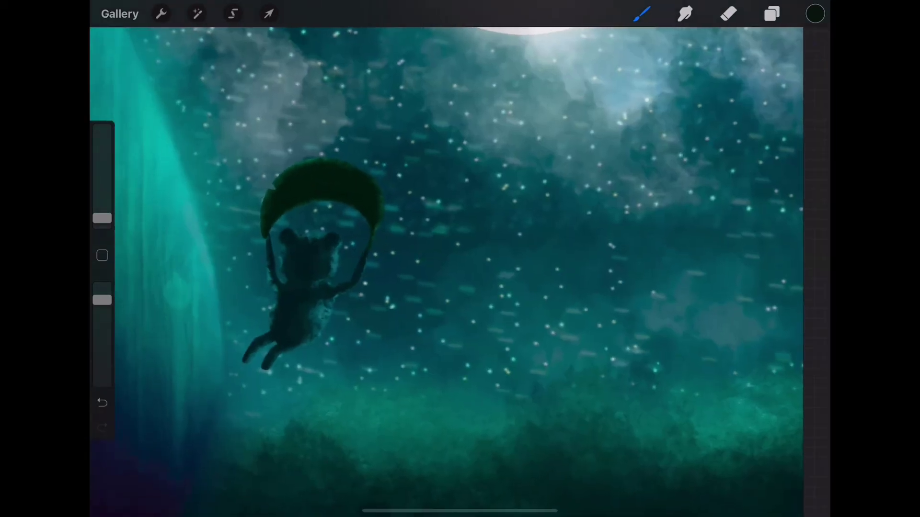
left_click(641, 13)
left_click(692, 283)
scroll(460, 268, "up", 5)
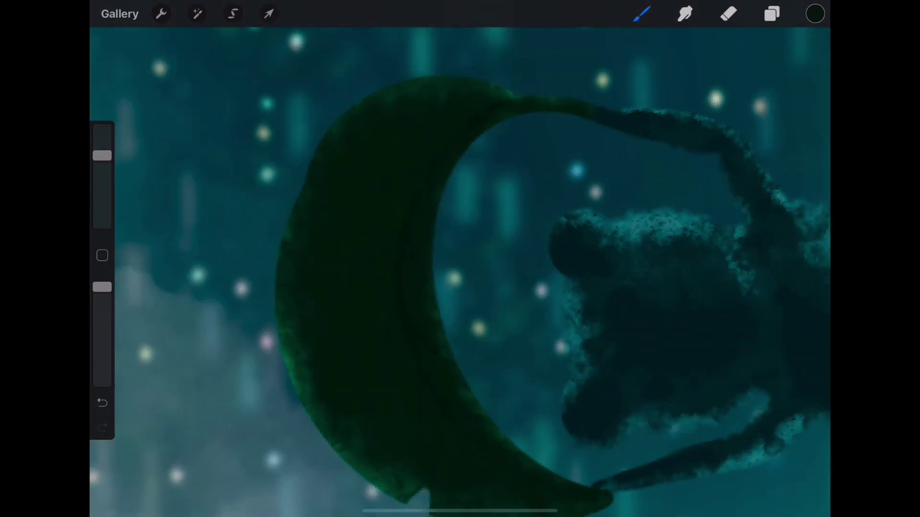
left_click_drag(102, 156, 102, 219)
left_click(102, 402)
scroll(460, 258, "down", 5)
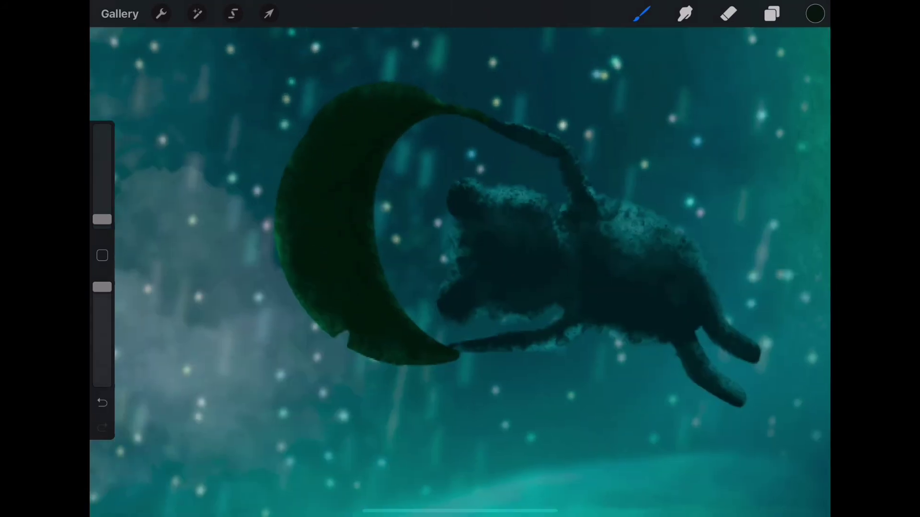
left_click_drag(102, 219, 102, 208)
left_click_drag(102, 287, 102, 301)
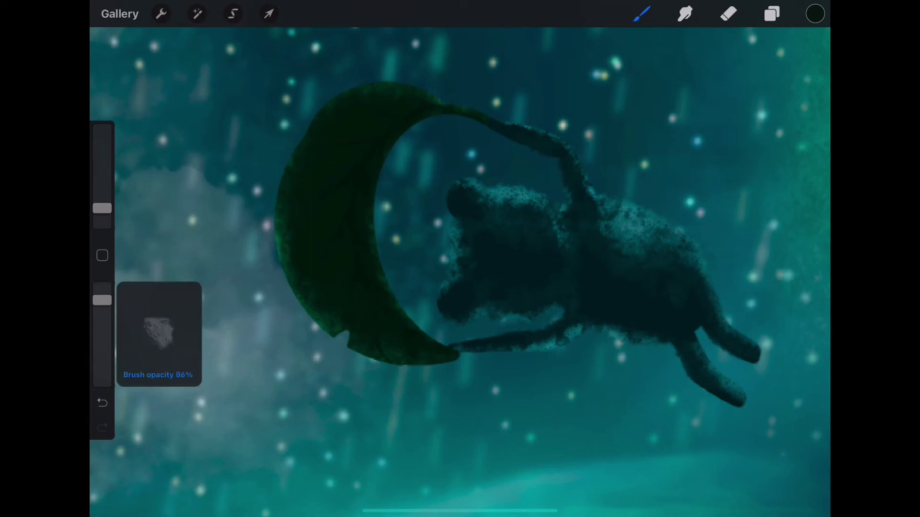
left_click_drag(287, 240, 325, 326)
left_click(102, 402)
scroll(460, 259, "down", 5)
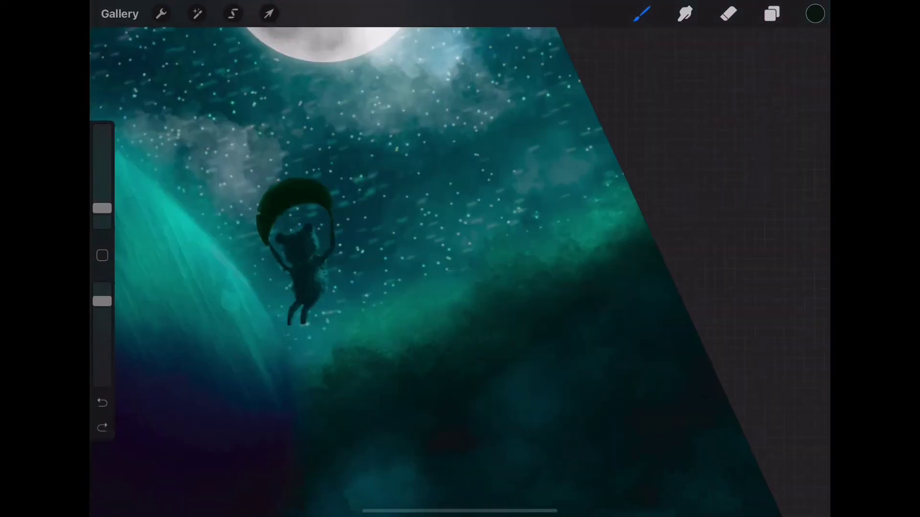
Set Layer 16's blend mode to Add and duplicate Layer 17.
left_click(771, 13)
left_click(778, 142)
left_click_drag(671, 410, 670, 312)
left_click(608, 337)
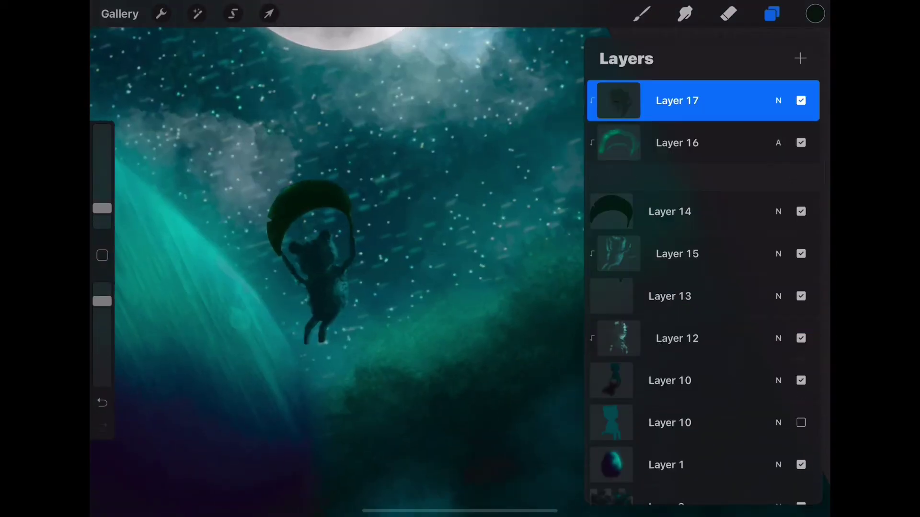
scroll(336, 258, "up", 3)
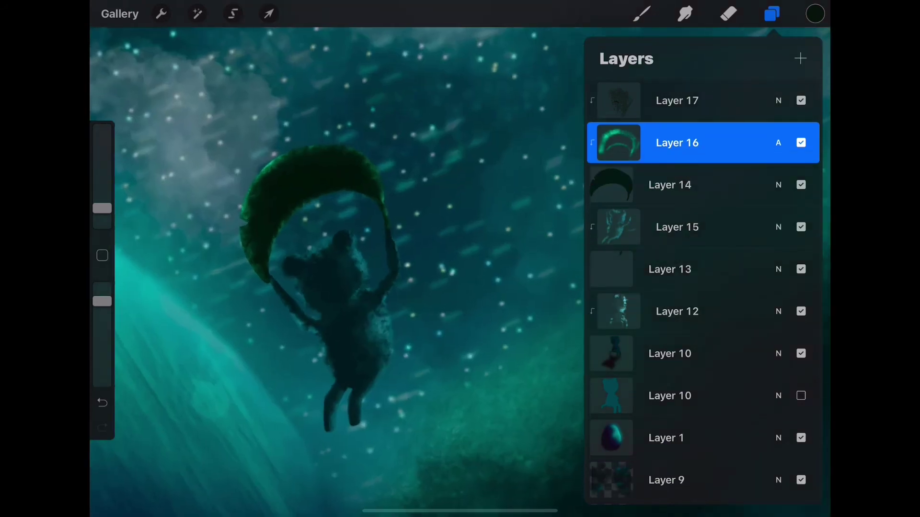
left_click(677, 101)
scroll(336, 258, "up", 2)
Erase along the leaf's top edge with a smaller, lower-opacity Melaleuca eraser.
left_click(728, 13)
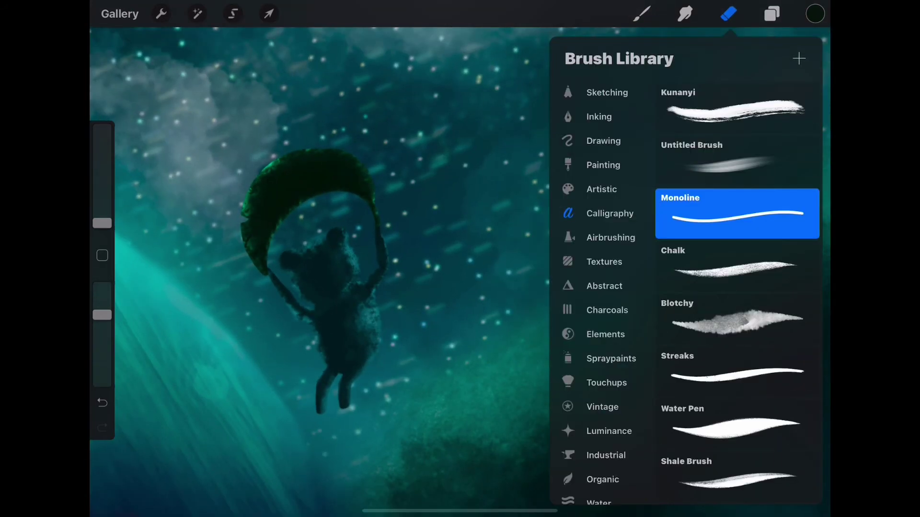
left_click(642, 14)
left_click(728, 13)
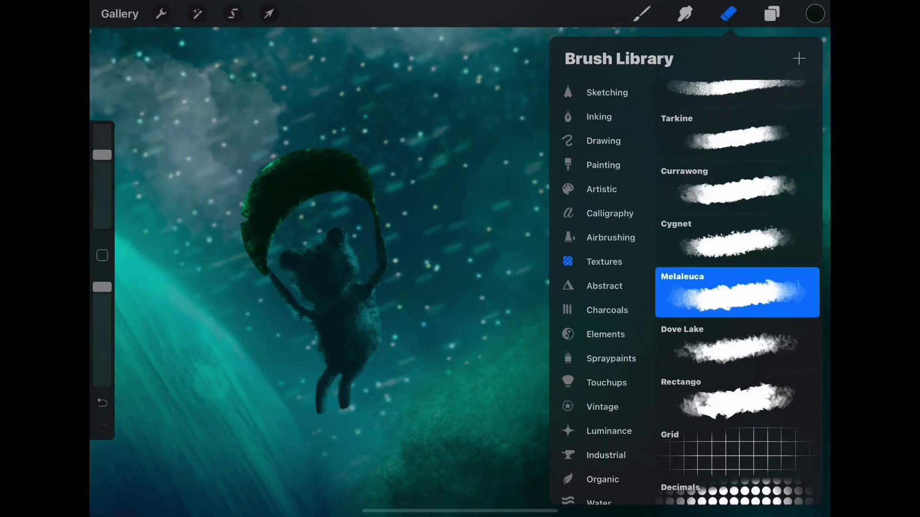
left_click(729, 13)
left_click_drag(102, 154, 102, 194)
left_click_drag(102, 287, 102, 339)
left_click_drag(254, 178, 359, 158)
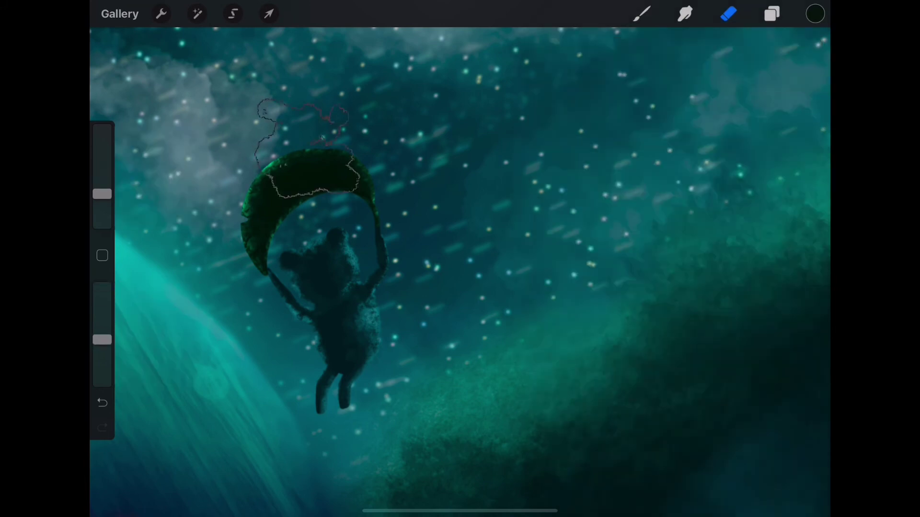
Shrink the eraser to 5% with slightly lower opacity, then sample a teal from the sky.
left_click(772, 14)
left_click(772, 13)
left_click(771, 14)
left_click_drag(102, 194, 102, 203)
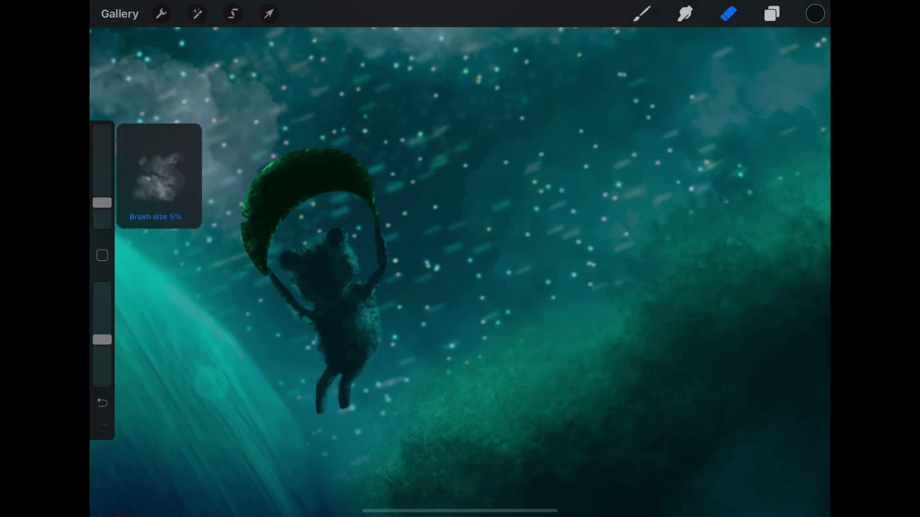
left_click_drag(102, 340, 102, 346)
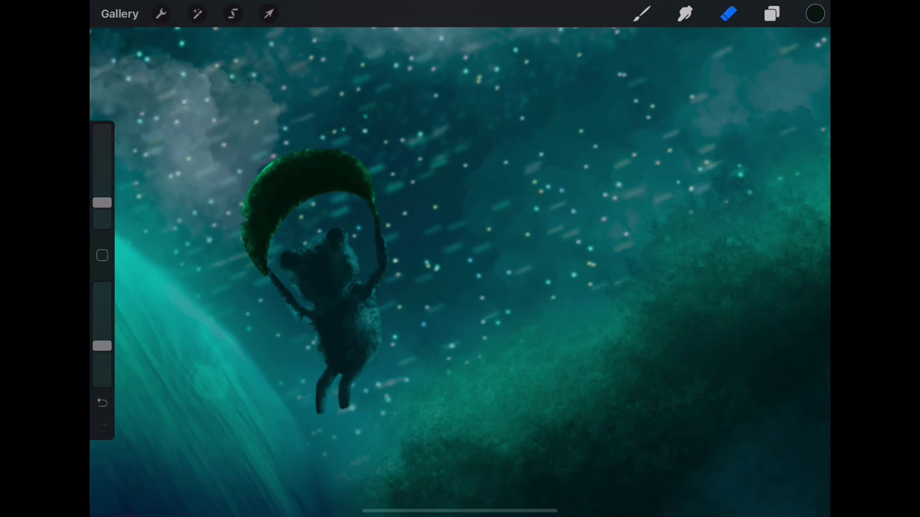
left_click(642, 13)
left_click(202, 177)
Choose a Luminance glow brush for the teal colour.
left_click(815, 13)
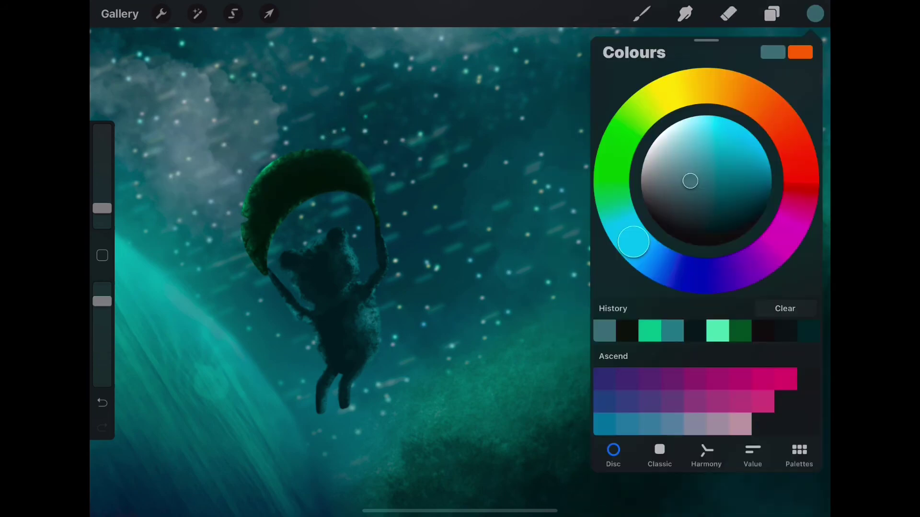
scroll(336, 216, "up", 5)
left_click(642, 13)
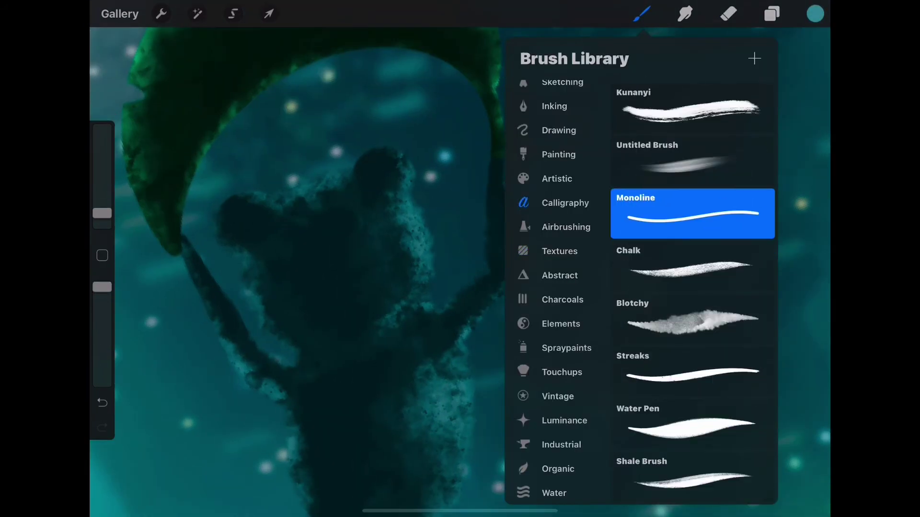
left_click(564, 420)
left_click(692, 370)
left_click(642, 13)
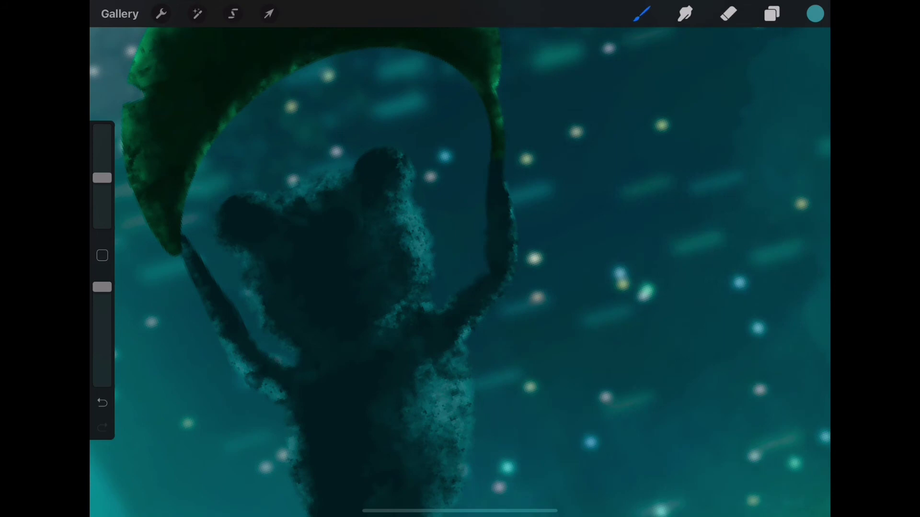
key("ctrl+z")
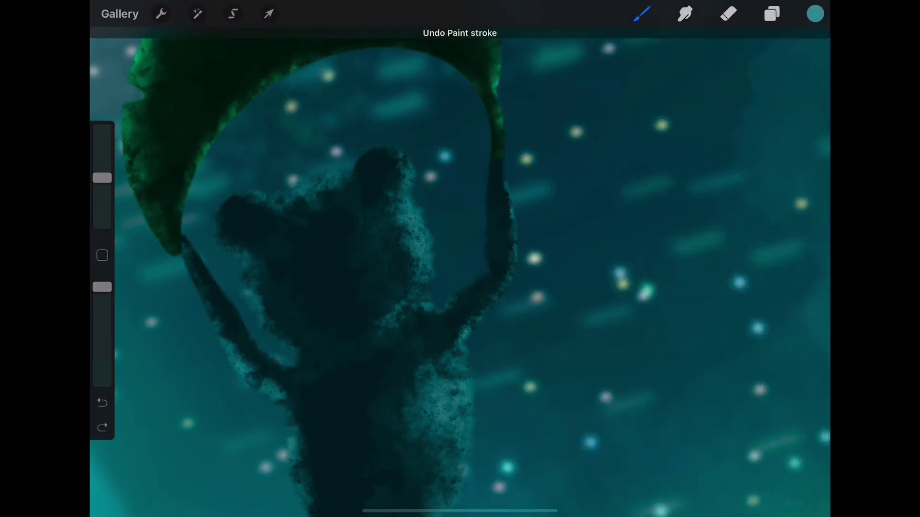
Add a new layer, select Layer 10, and test a glow dab on the creature's eye.
left_click(772, 13)
left_click(800, 58)
left_click(367, 242)
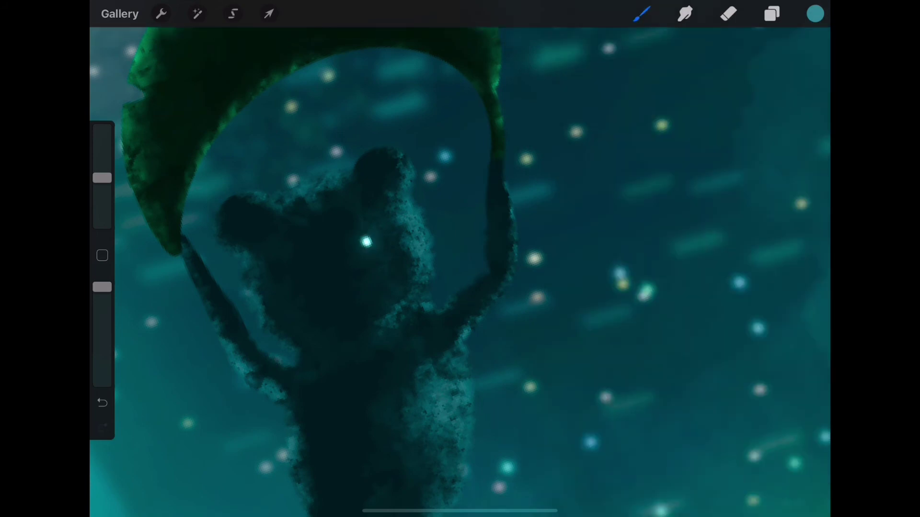
left_click_drag(329, 277, 318, 329)
key("ctrl+z")
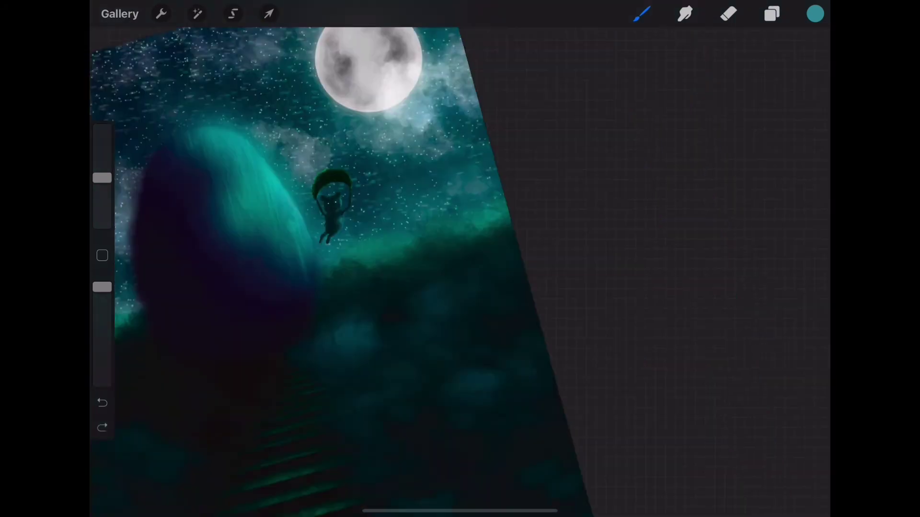
left_click(772, 14)
left_click(670, 396)
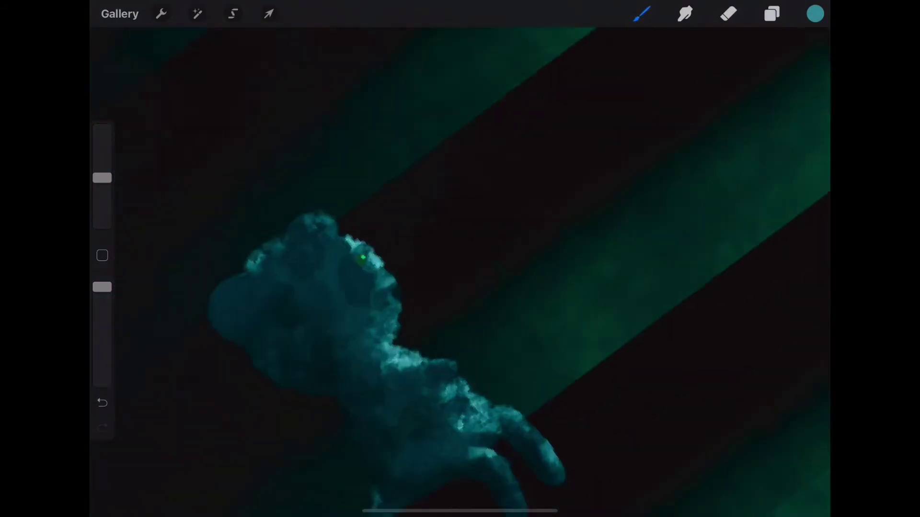
left_click(364, 261)
key("ctrl+z")
Retry dabbing a small glow onto the creature's eye, undoing each attempt.
left_click(771, 13)
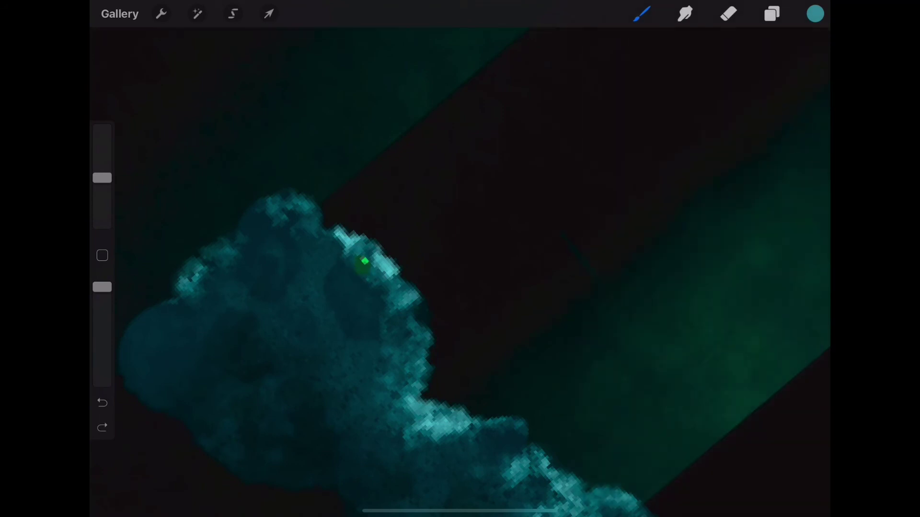
left_click(772, 13)
key("ctrl+z")
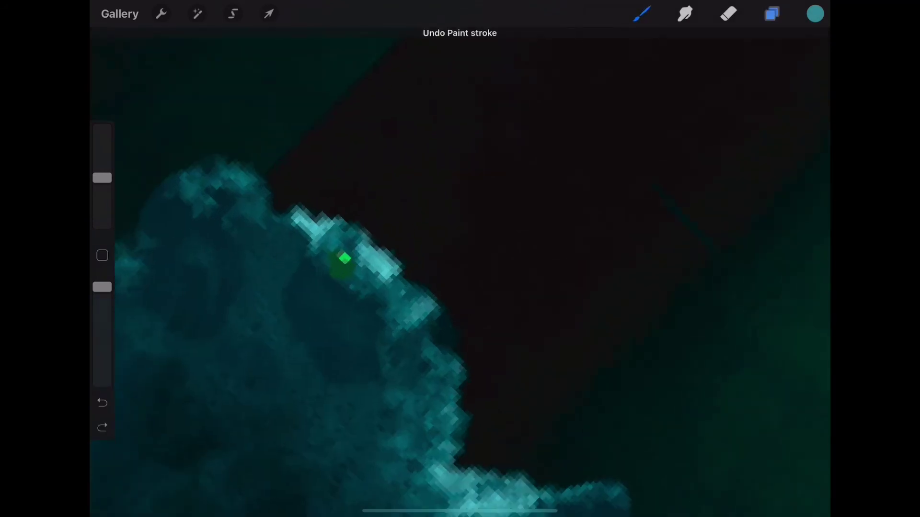
left_click(772, 13)
left_click(340, 266)
key("ctrl+z")
left_click(771, 13)
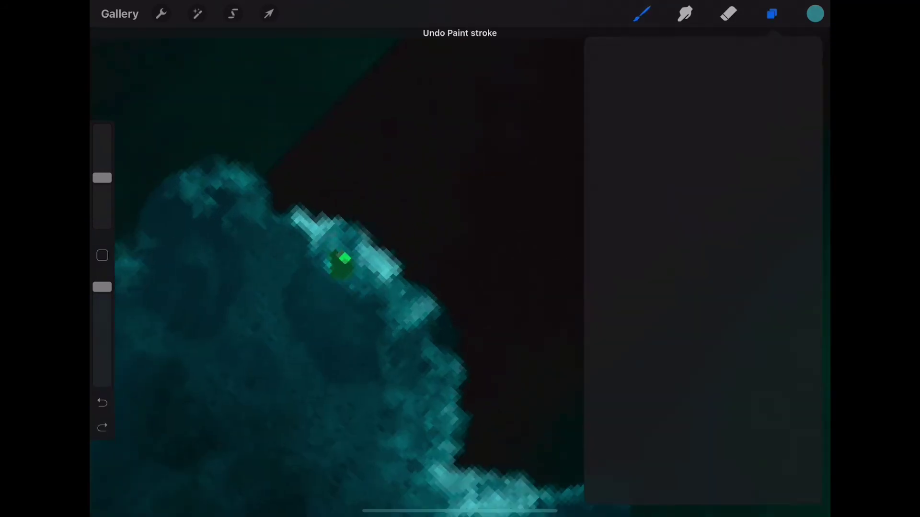
left_click(771, 13)
left_click(772, 14)
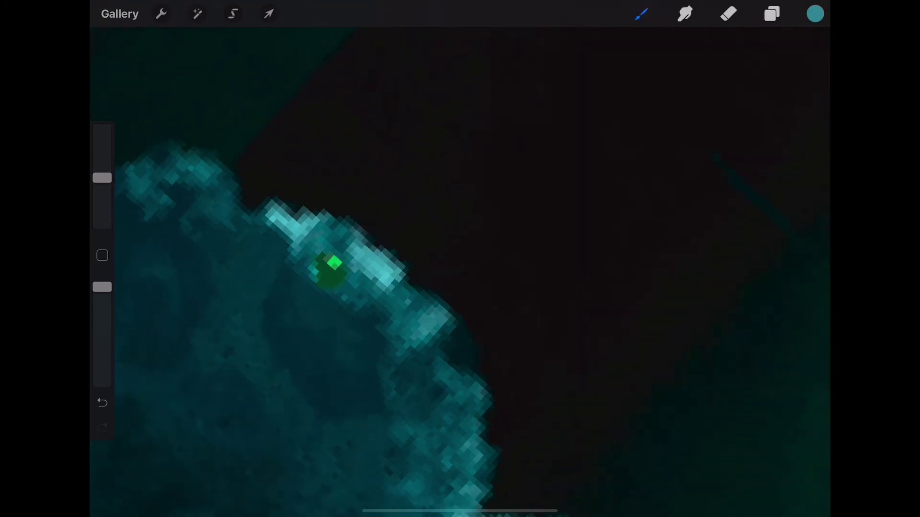
left_click(324, 289)
key("ctrl+z")
Adjust the eraser opacity and test erasing a spot near the eye.
left_click(642, 14)
left_click(554, 201)
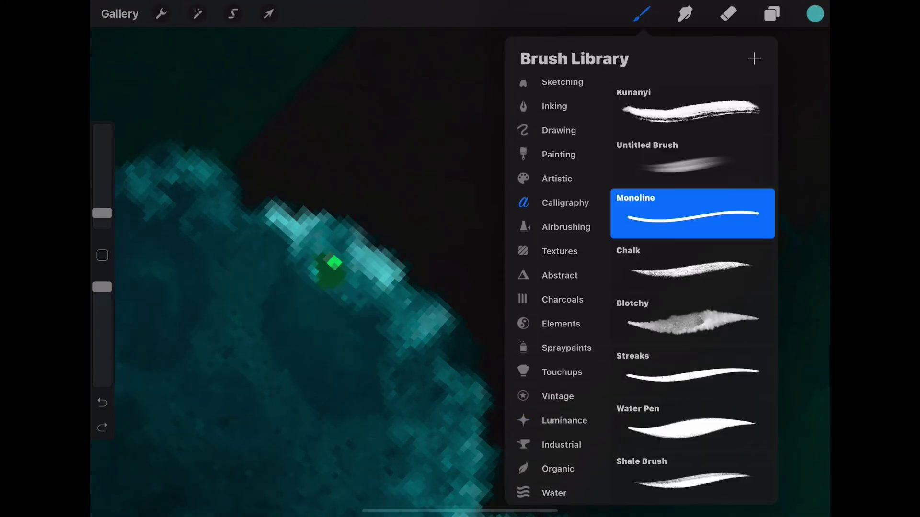
left_click(728, 14)
left_click_drag(102, 346, 102, 379)
left_click(728, 13)
left_click_drag(102, 312, 102, 292)
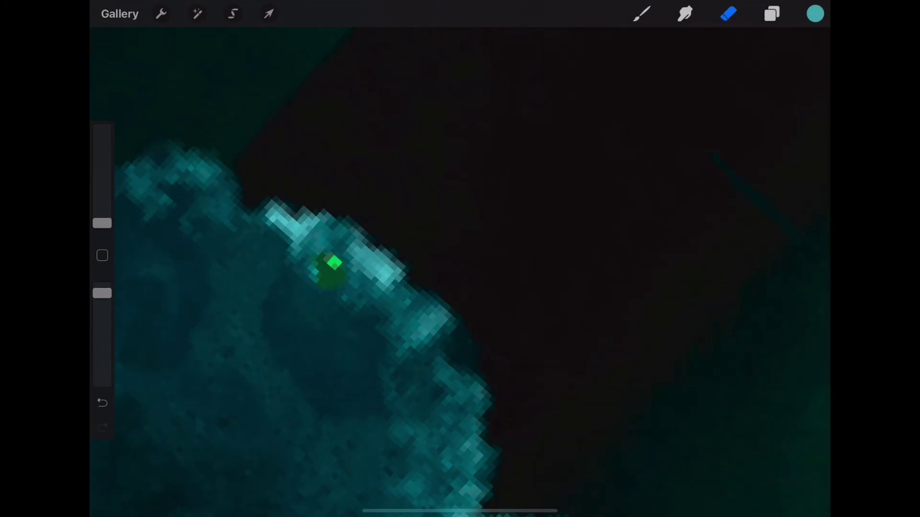
left_click(342, 292)
key("ctrl+z")
Toggle Layer 12's visibility, select Layer 13, and choose the Eraser.
left_click(772, 14)
left_click(801, 317)
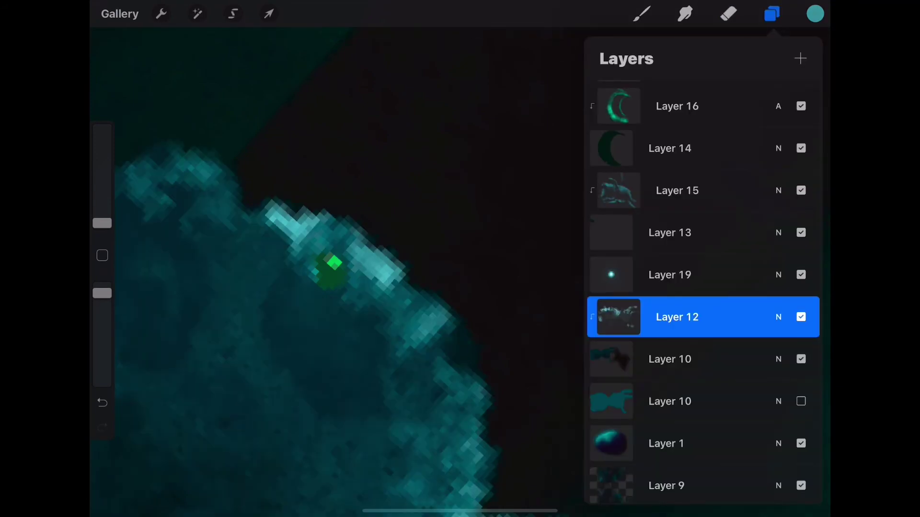
scroll(316, 258, "down", 5)
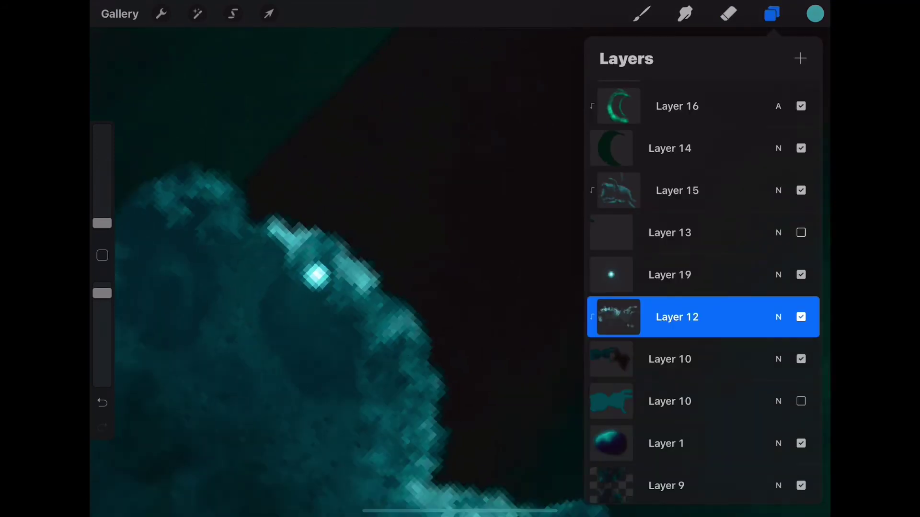
left_click(670, 233)
scroll(268, 316, "up", 10)
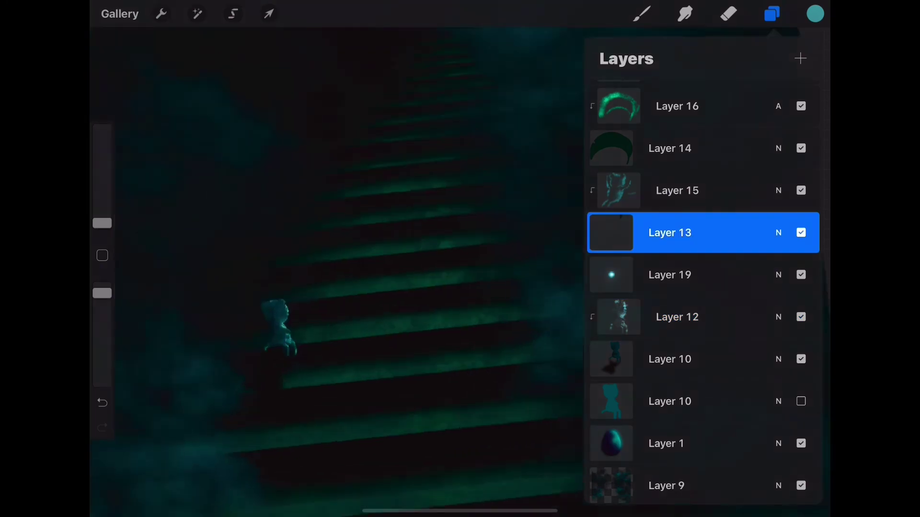
left_click(728, 13)
scroll(268, 284, "down", 10)
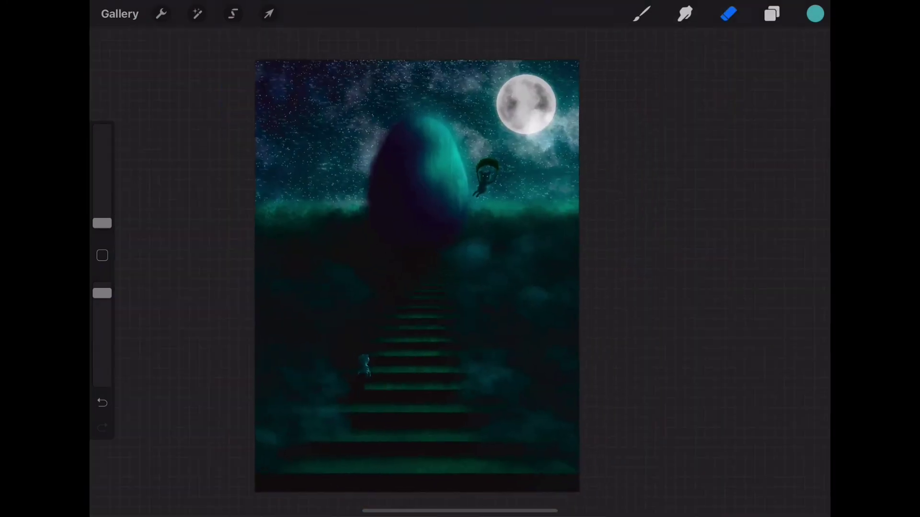
Move Layer 18 lower in the stack, then raise the Gamma, Green and Blue curves.
left_click(771, 13)
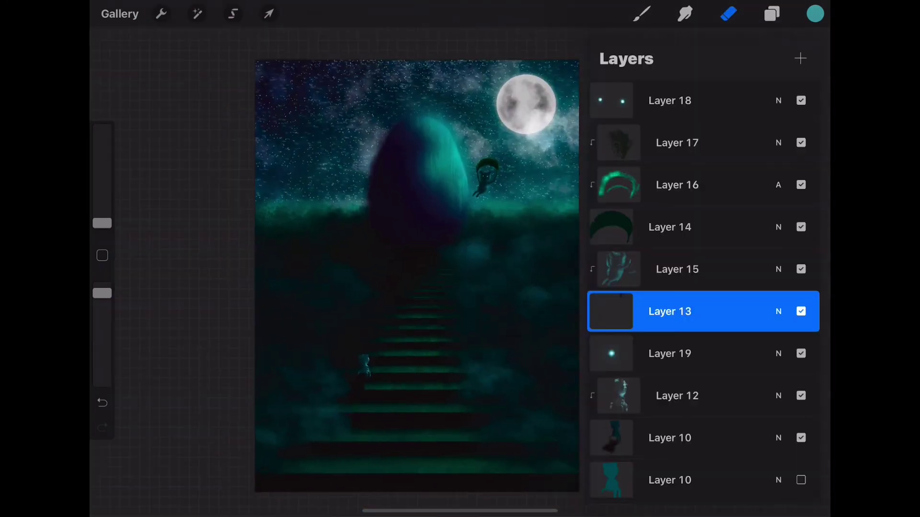
mouse_move(670, 100)
left_mouse_down()
mouse_move(689, 137)
mouse_move(689, 185)
left_mouse_up()
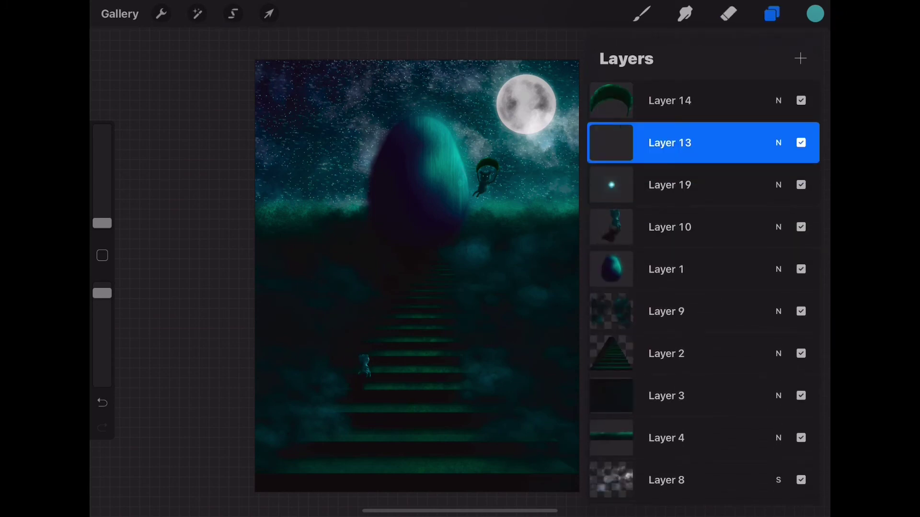
left_click(197, 13)
left_click(157, 134)
left_click_drag(354, 471, 354, 466)
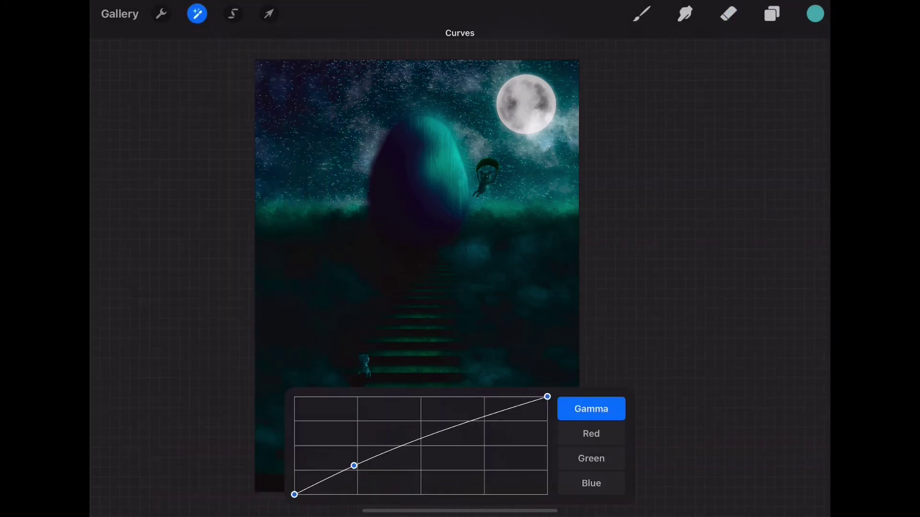
left_click(591, 458)
left_click(357, 470)
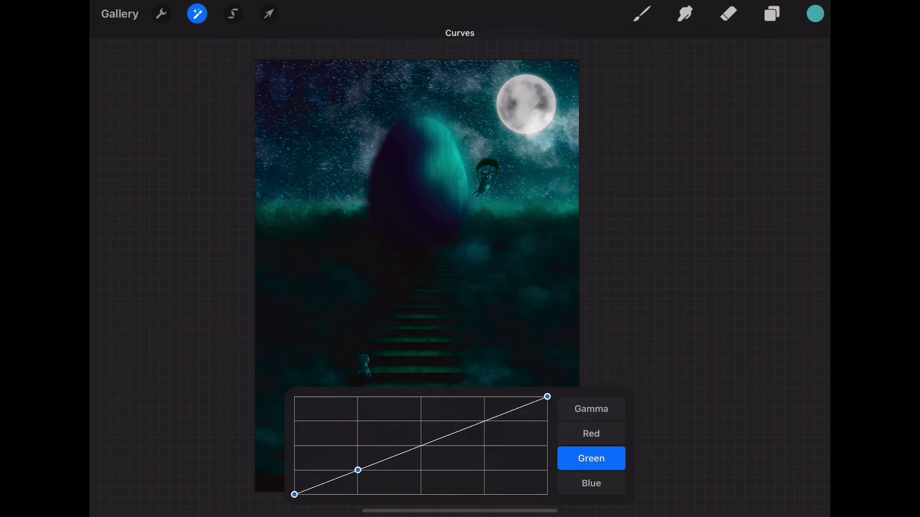
left_click_drag(460, 431, 467, 416)
left_click(592, 483)
left_click_drag(357, 474, 353, 460)
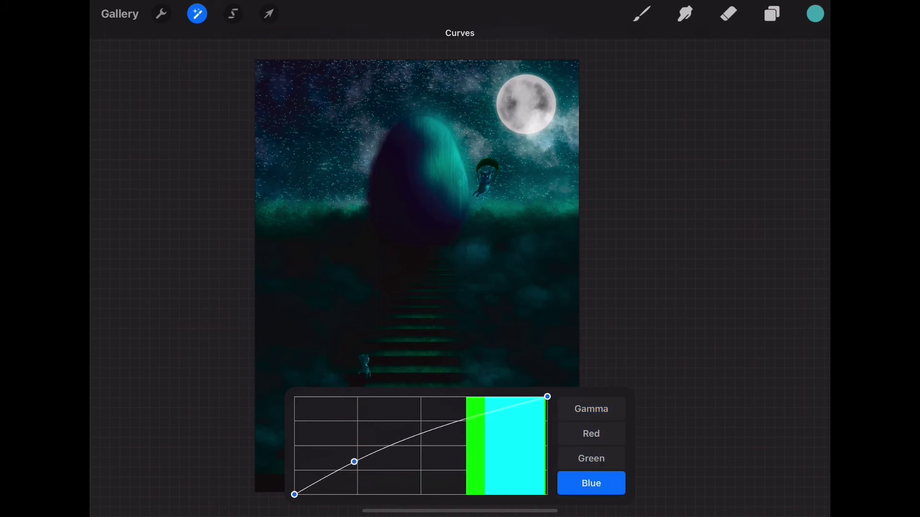
left_click(729, 13)
Apply a slight Hue, Saturation, Brightness boost to the whole layer.
left_click(197, 14)
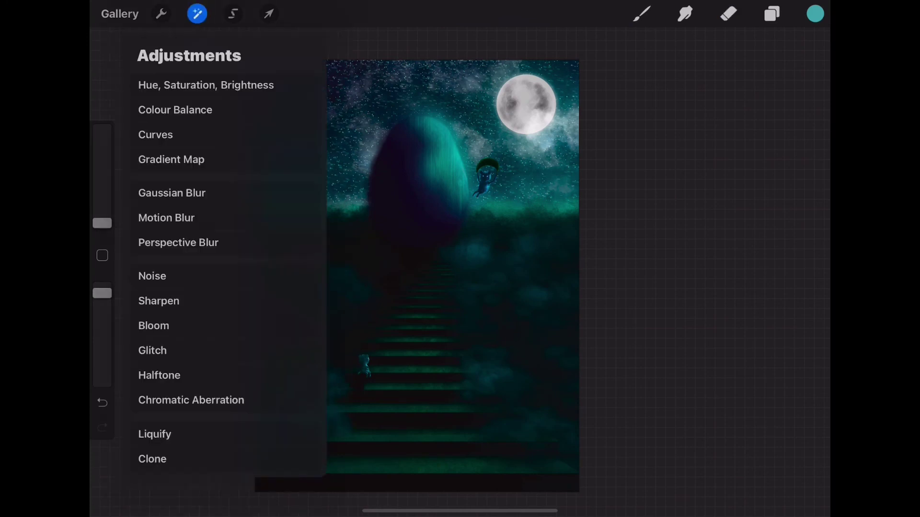
left_click(205, 84)
left_click(174, 107)
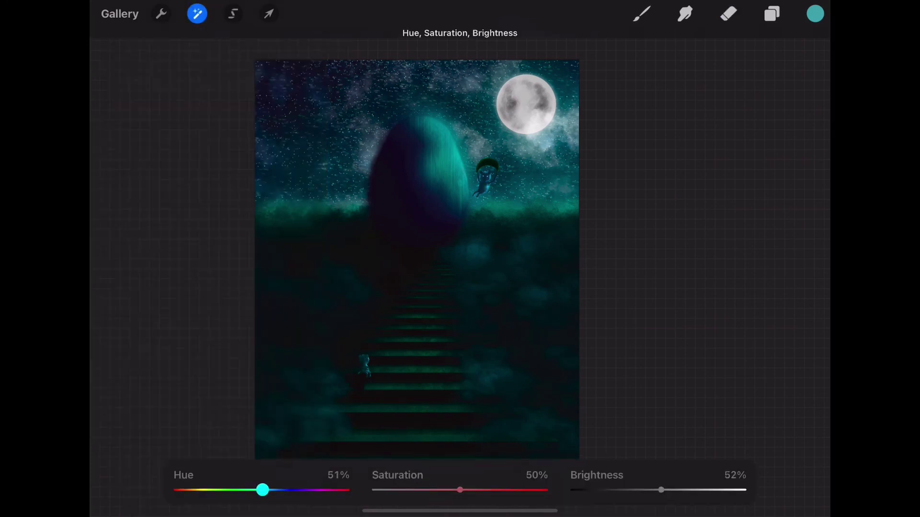
left_click(729, 13)
left_click(771, 14)
left_click(197, 13)
left_click(205, 84)
left_click(173, 107)
left_click(729, 14)
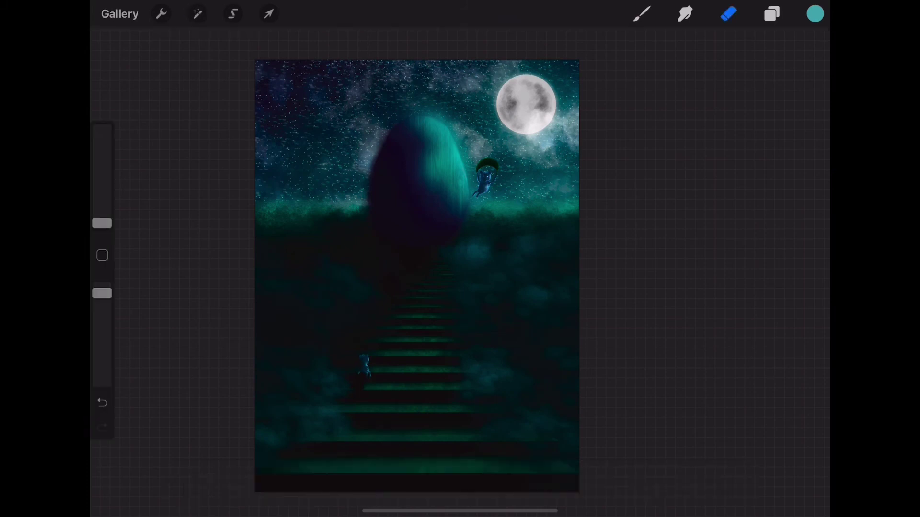
left_click(772, 13)
left_click_drag(747, 226, 661, 226)
Duplicate Layer 10 and Gaussian-blur the lower copy.
left_click(738, 226)
left_click(695, 269)
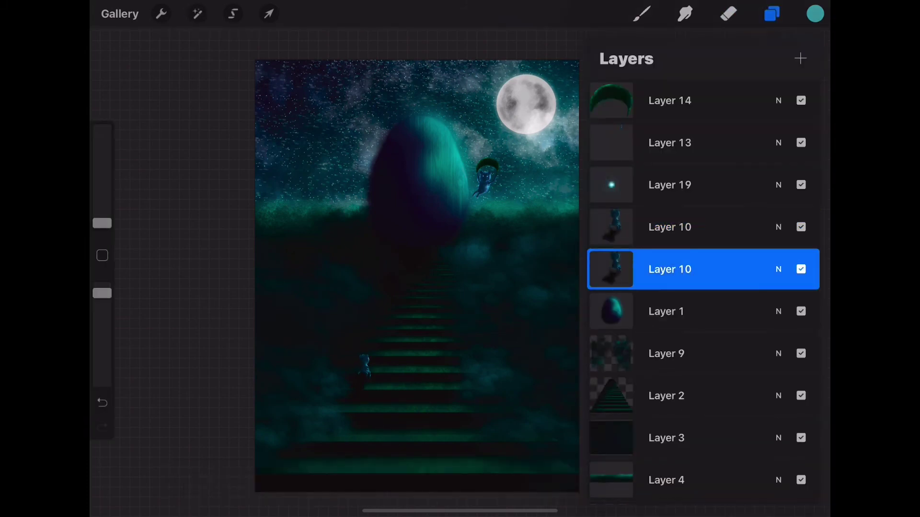
left_click(197, 13)
left_click(180, 191)
left_click(254, 210)
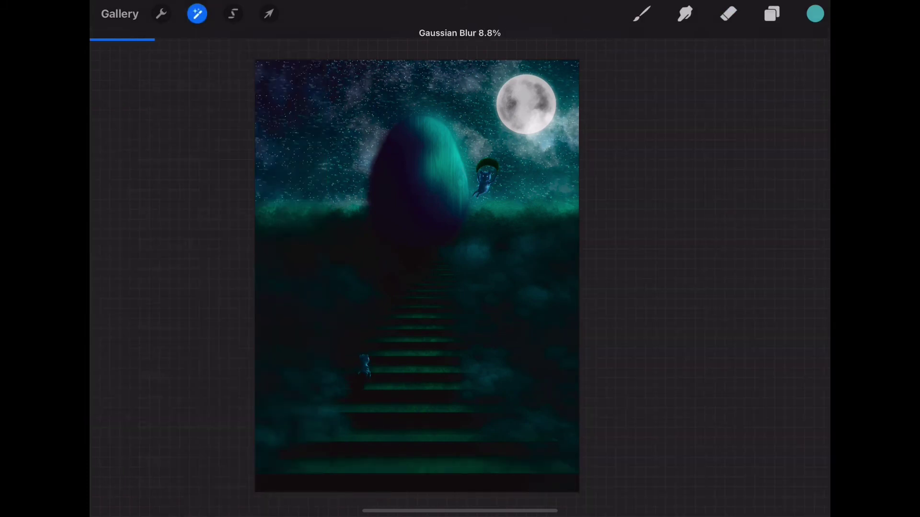
left_click(772, 14)
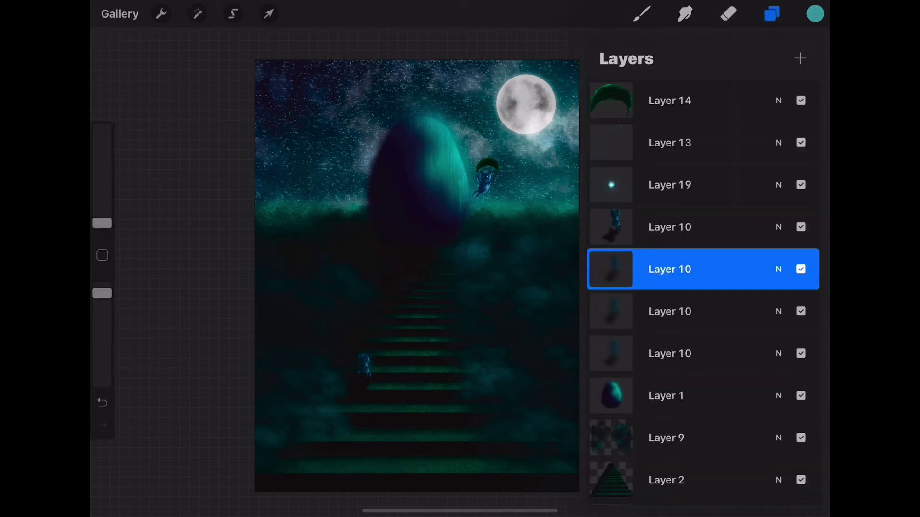
Set the blurred Layer 10 copy to Screen blending.
left_click(779, 269)
left_click_drag(700, 383, 700, 388)
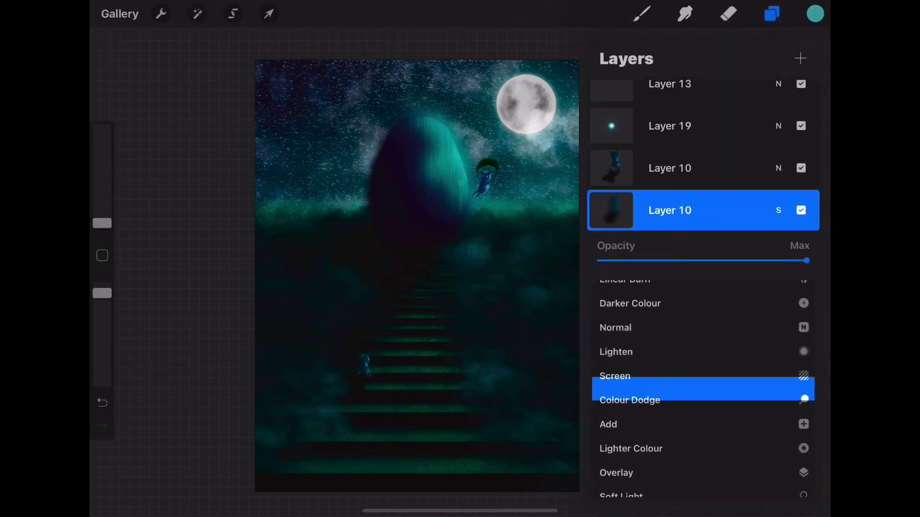
mouse_move(699, 437)
left_mouse_down()
mouse_move(700, 167)
mouse_move(699, 311)
left_mouse_up()
left_click_drag(700, 167, 699, 379)
left_click_drag(699, 330, 700, 379)
left_click_drag(699, 453, 699, 379)
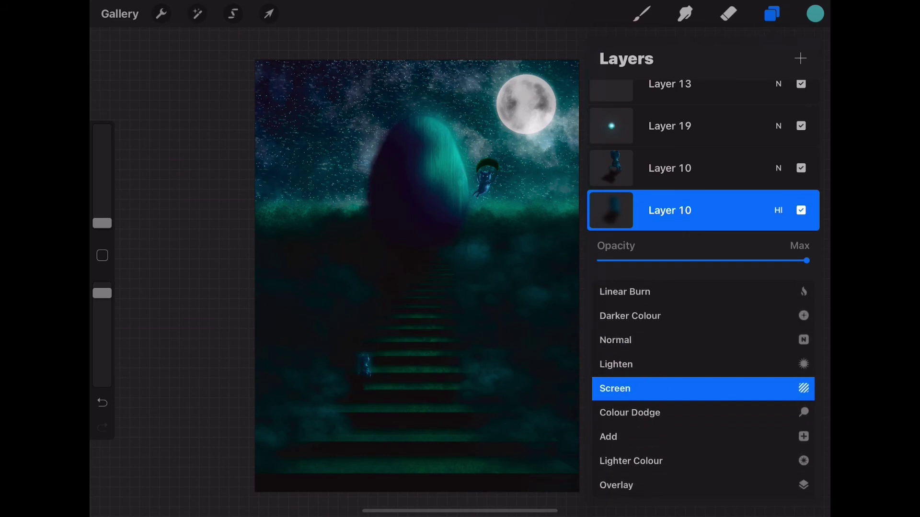
left_click(779, 210)
left_click_drag(700, 191, 699, 258)
Duplicate Layer 13 and Gaussian-blur the mist copy.
left_click_drag(747, 141, 661, 142)
left_click(791, 142)
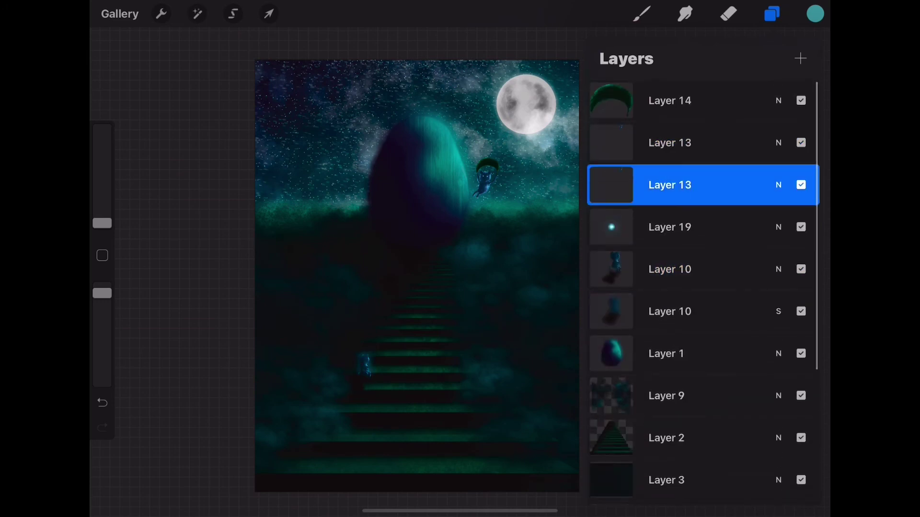
left_click(778, 185)
left_click(197, 14)
left_click(185, 191)
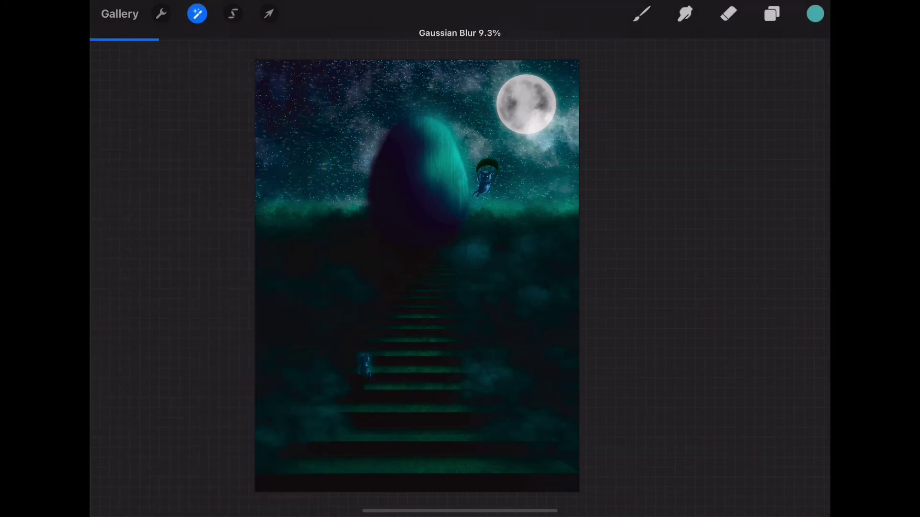
left_click(772, 13)
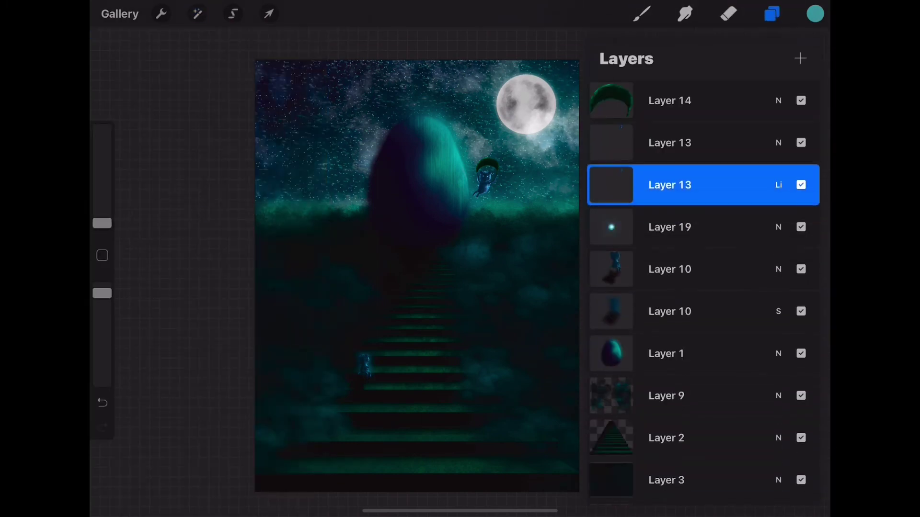
Blur the mist copy a second time and set it to Screen blending.
left_click(197, 13)
left_click(119, 214)
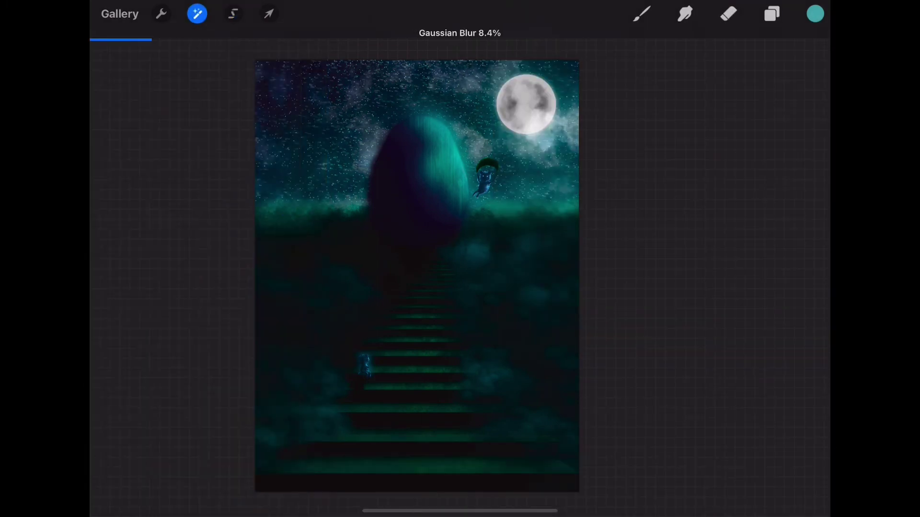
left_click(729, 13)
left_click(772, 14)
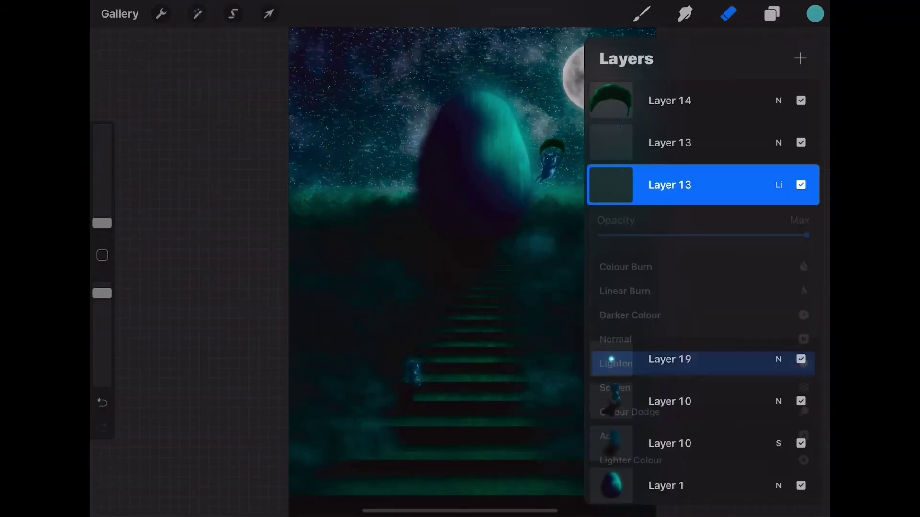
left_click(632, 363)
left_click(778, 185)
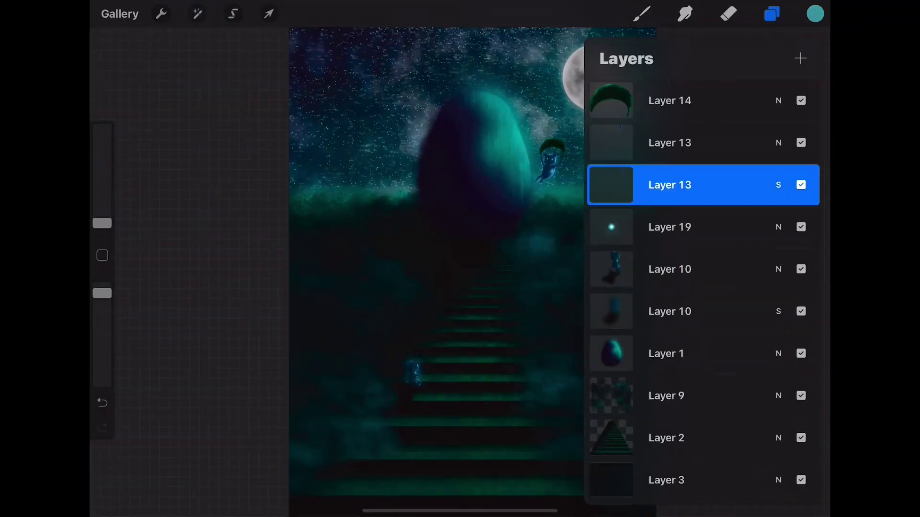
Drop the mist copy's saturation to 32% and lift its Green curve.
left_click(197, 14)
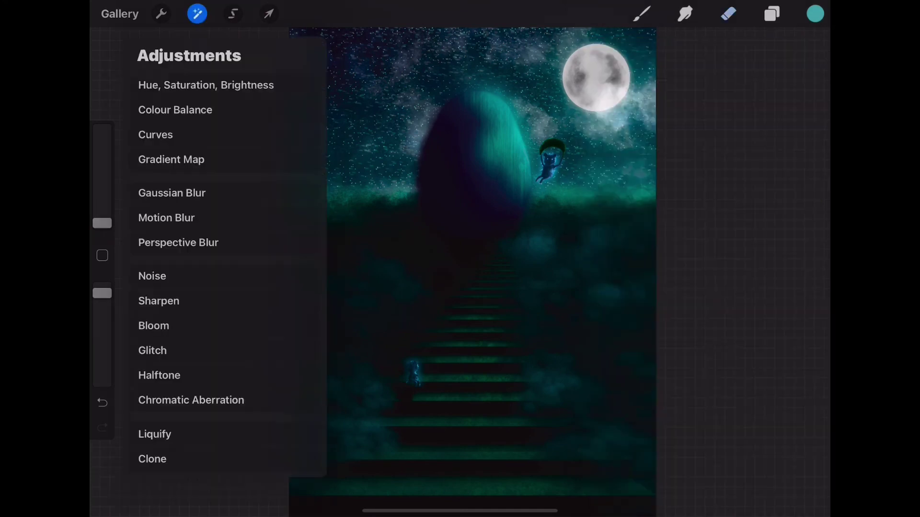
left_click(206, 85)
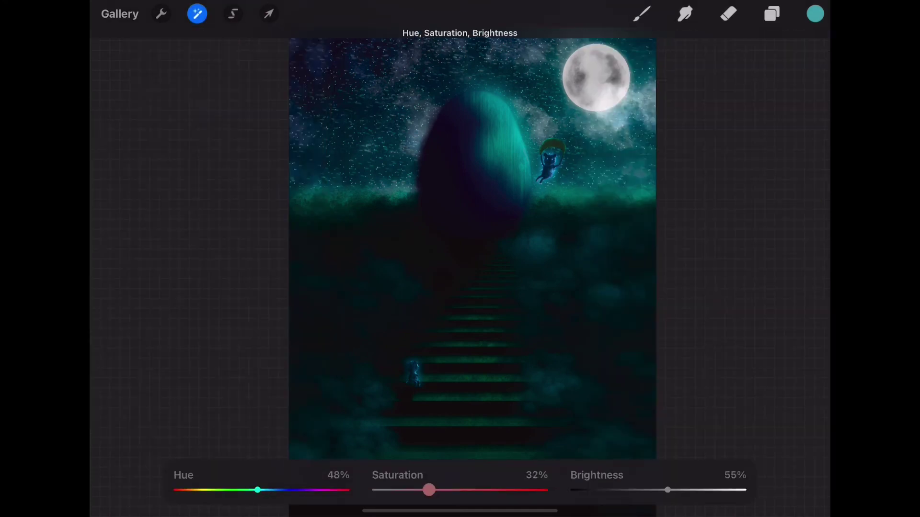
left_click(197, 14)
left_click(158, 134)
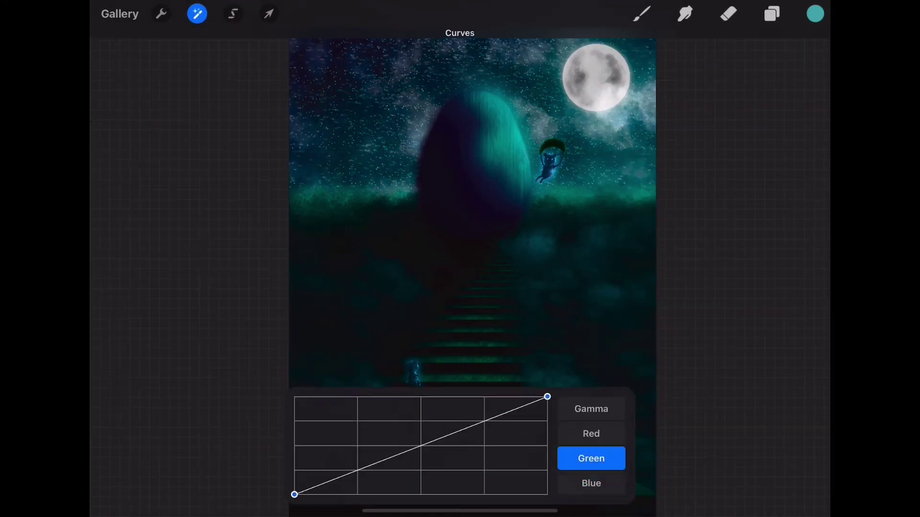
left_click_drag(356, 461, 354, 455)
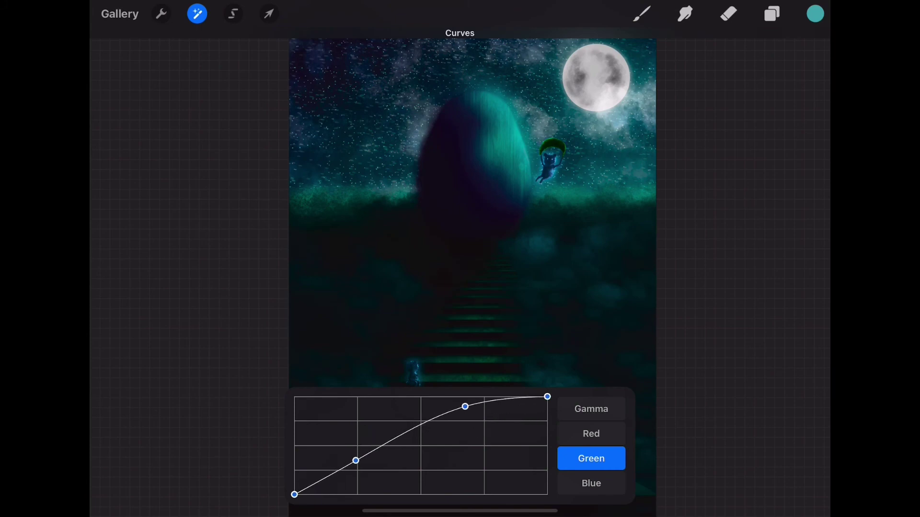
left_click(729, 13)
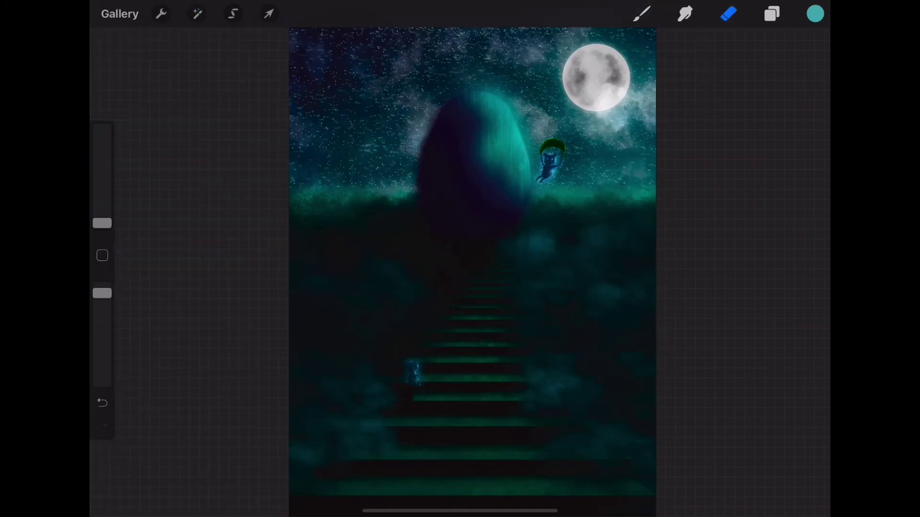
Try several blend modes on Layer 13 and leave it set to Normal.
left_click(772, 14)
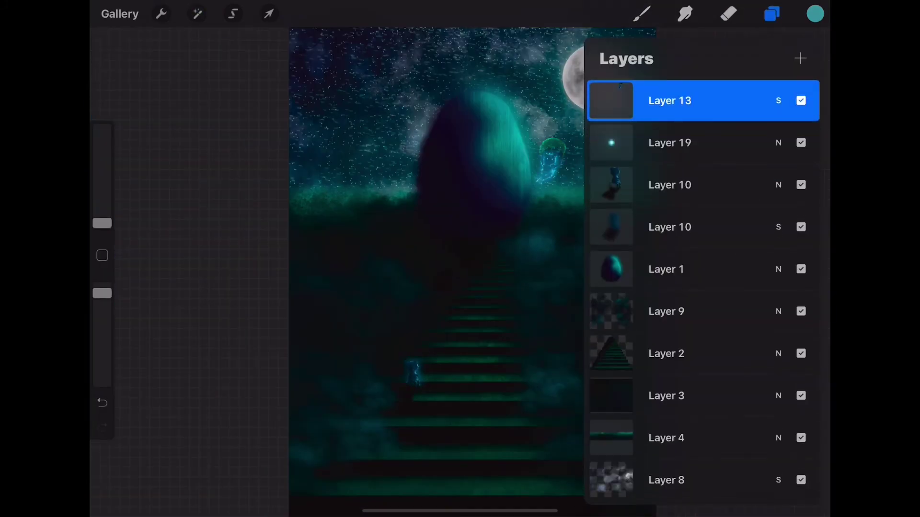
scroll(460, 259, "up", 3)
scroll(460, 258, "down", 5)
scroll(460, 259, "up", 3)
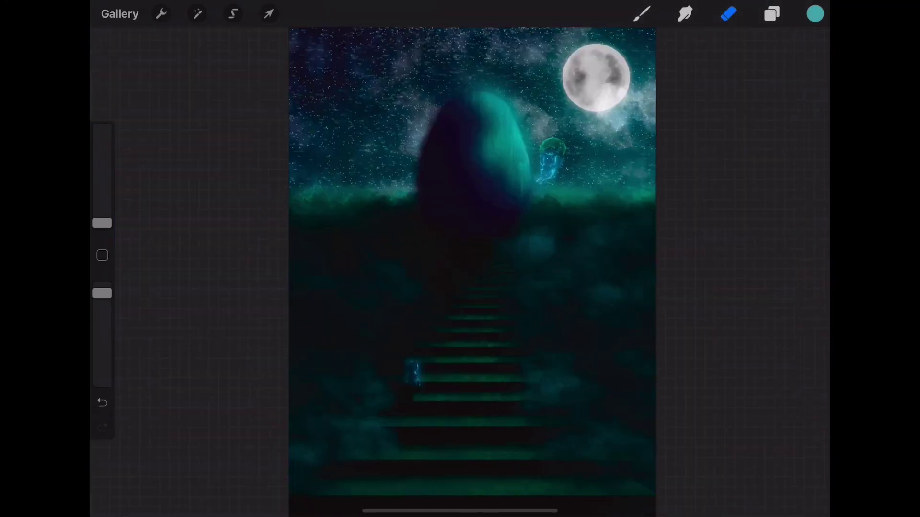
left_click(772, 14)
left_click(778, 101)
left_click(779, 100)
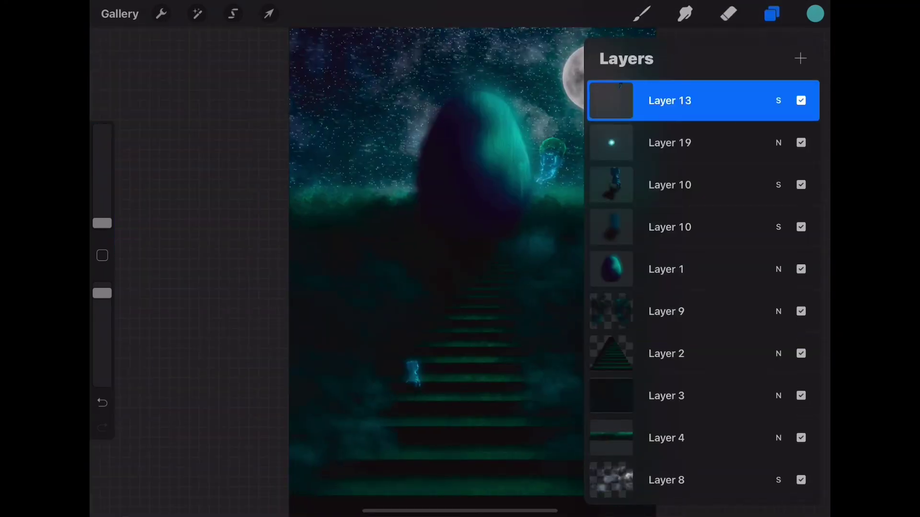
left_click(779, 101)
left_click(623, 303)
left_click(622, 207)
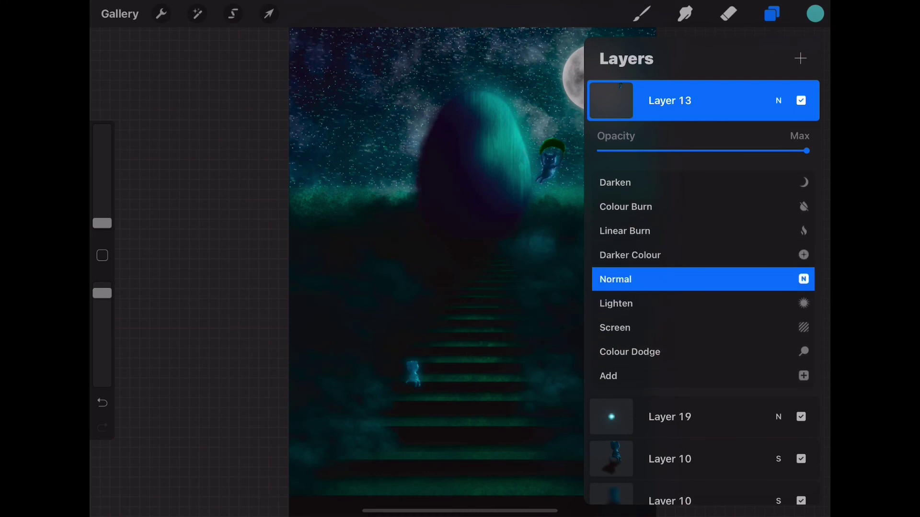
left_click(623, 324)
left_click(779, 100)
left_click(728, 13)
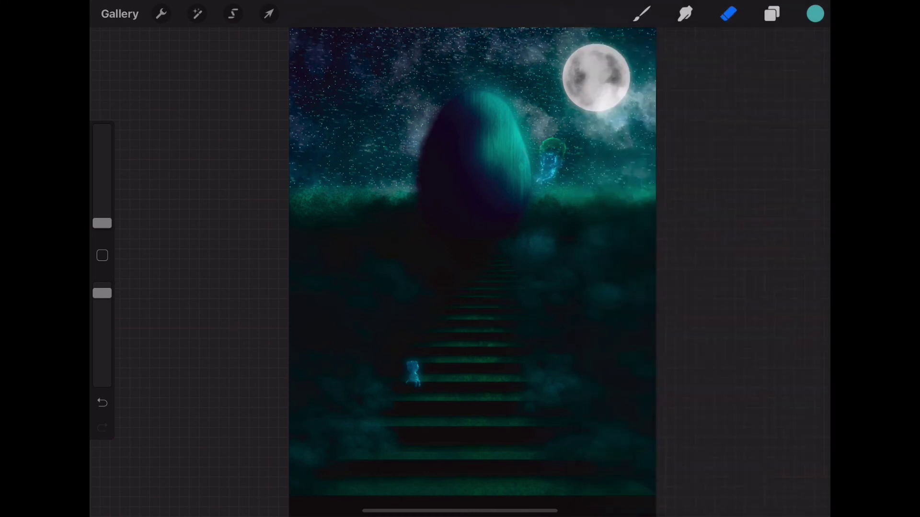
Merge the Layer 13 and Layer 10 creature layers down into one layer.
key("ctrl+z")
left_click(772, 13)
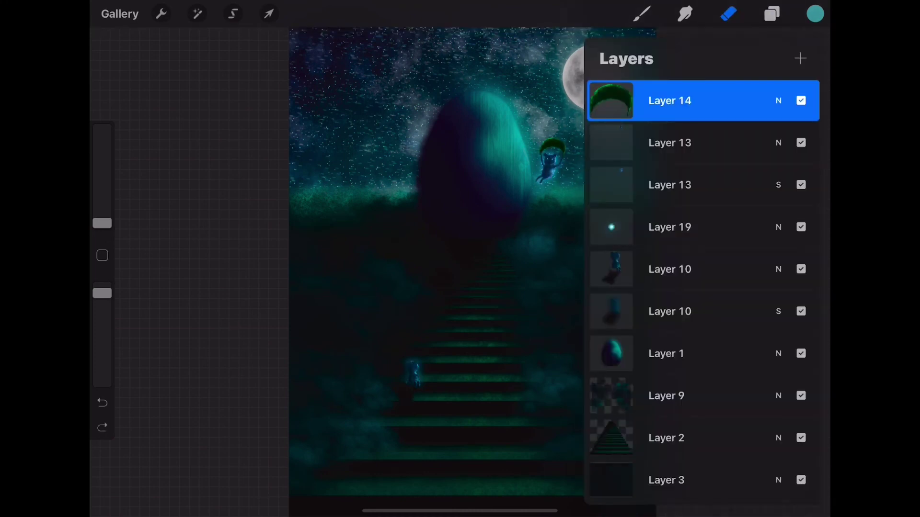
left_click(670, 185)
left_click(670, 185)
left_click(534, 298)
left_click(669, 143)
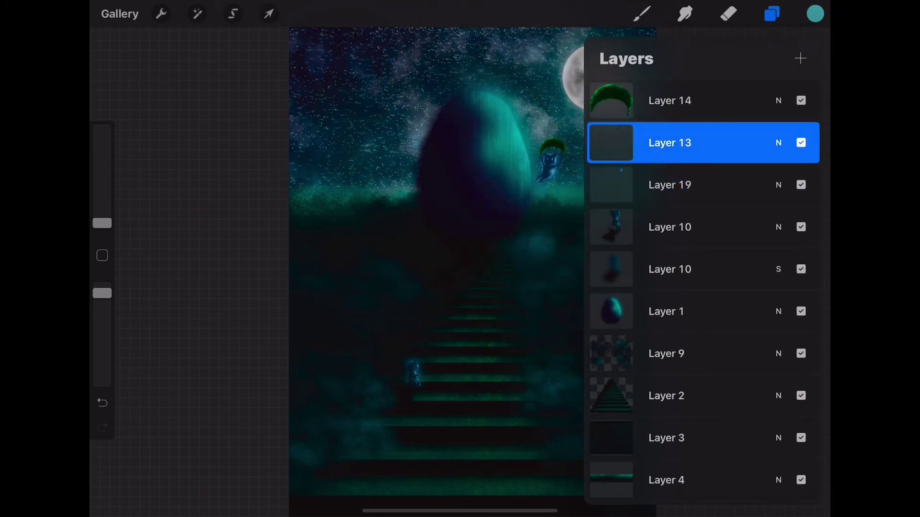
scroll(702, 287, "down", 1)
left_click(728, 14)
key("ctrl+z")
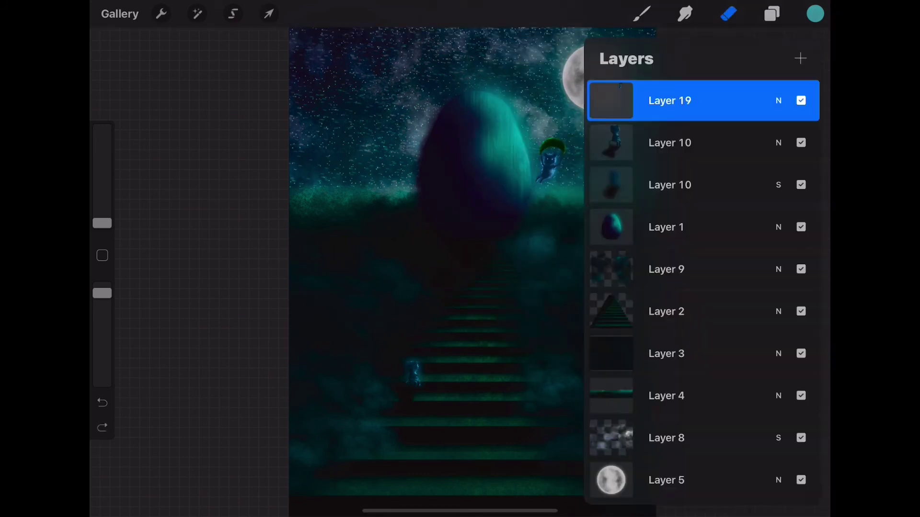
left_click(102, 427)
left_click(611, 185)
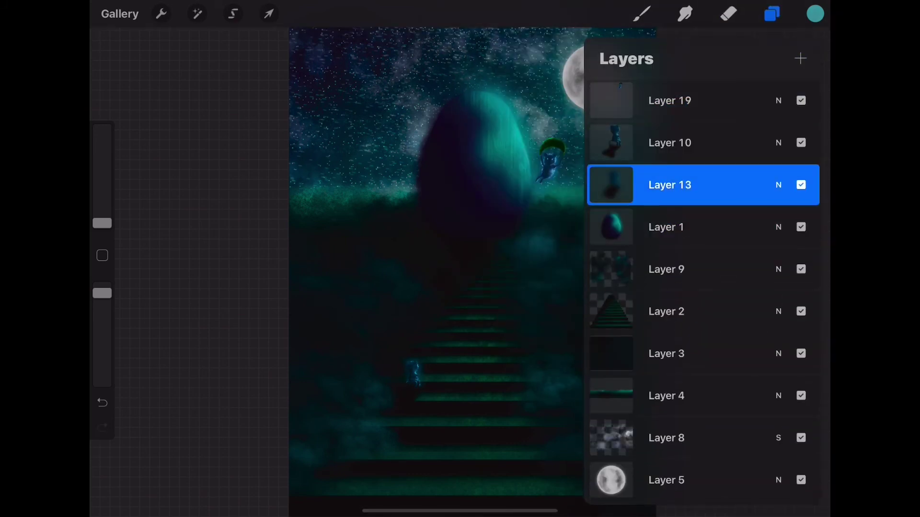
Duplicate the Layer 19 parachuting creature layer.
left_click_drag(719, 101, 623, 100)
left_click(739, 99)
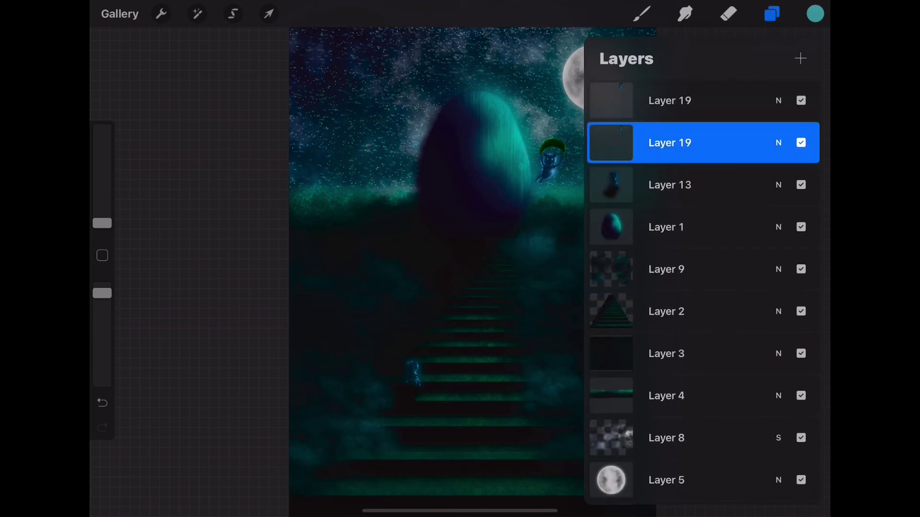
left_click(269, 13)
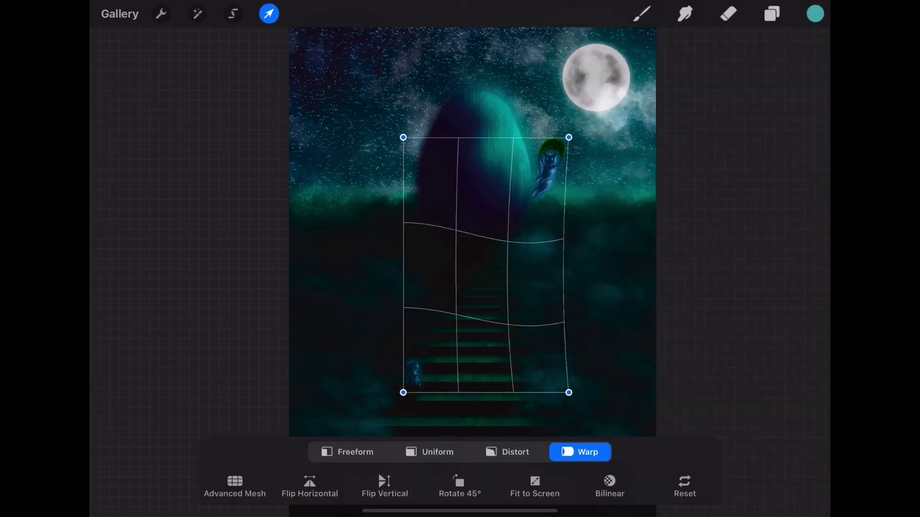
Move the creature copy down-left onto the lower-left stairs in Freeform.
left_click(347, 451)
left_click_drag(550, 163, 408, 332)
scroll(460, 230, "down", 2)
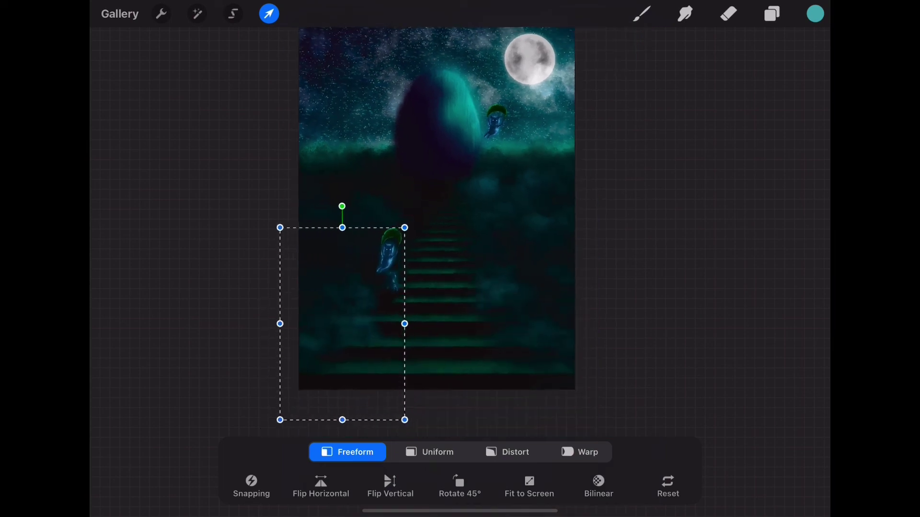
Warp the copy, stretching its corners and bending it down and left.
left_click(580, 452)
left_click_drag(280, 418, 266, 429)
left_click_drag(356, 299, 331, 337)
mouse_move(411, 224)
left_mouse_down()
mouse_move(426, 222)
mouse_move(401, 249)
left_mouse_up()
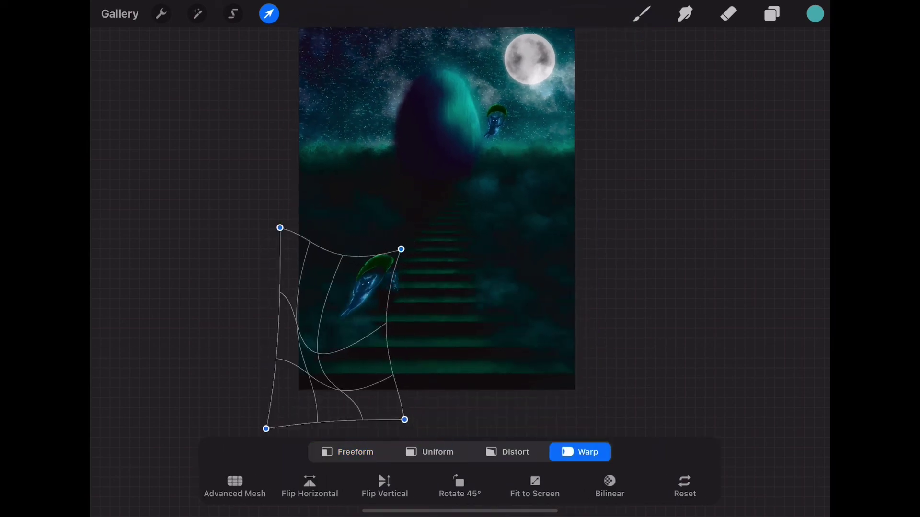
left_click_drag(335, 311, 330, 326)
left_click_drag(403, 253, 380, 257)
Bulge the copy's left side and top edge, then commit the warp.
scroll(431, 288, "up", 5)
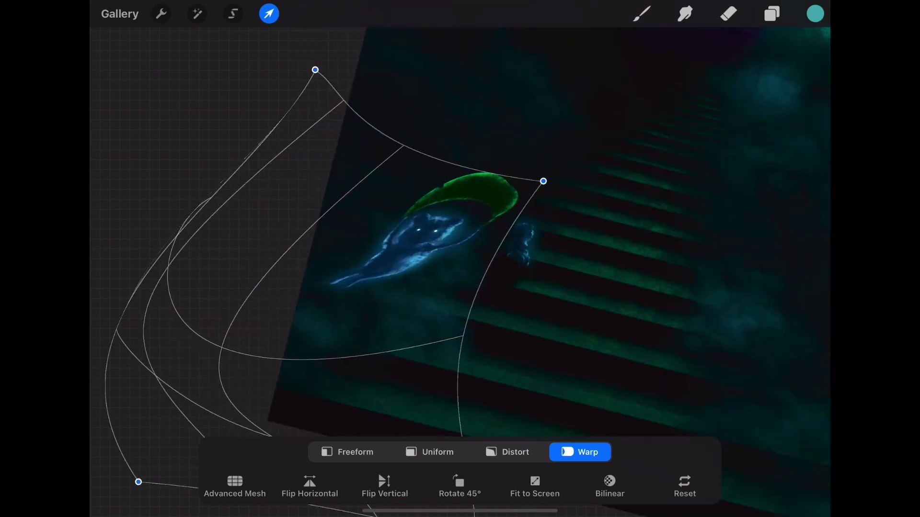
mouse_move(543, 182)
left_mouse_down()
mouse_move(560, 197)
mouse_move(556, 182)
mouse_move(518, 203)
left_mouse_up()
scroll(460, 240, "down", 3)
scroll(460, 240, "down", 3)
left_click_drag(431, 249, 398, 256)
left_click_drag(479, 201, 494, 177)
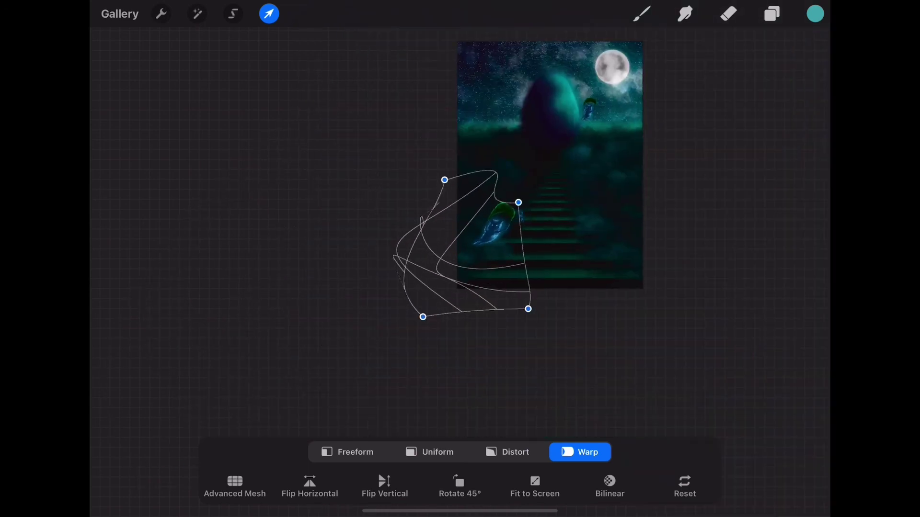
left_click(348, 452)
left_click(772, 13)
left_click(609, 142)
Paint the creature copy near-black with the brush at maximum size.
left_click(815, 13)
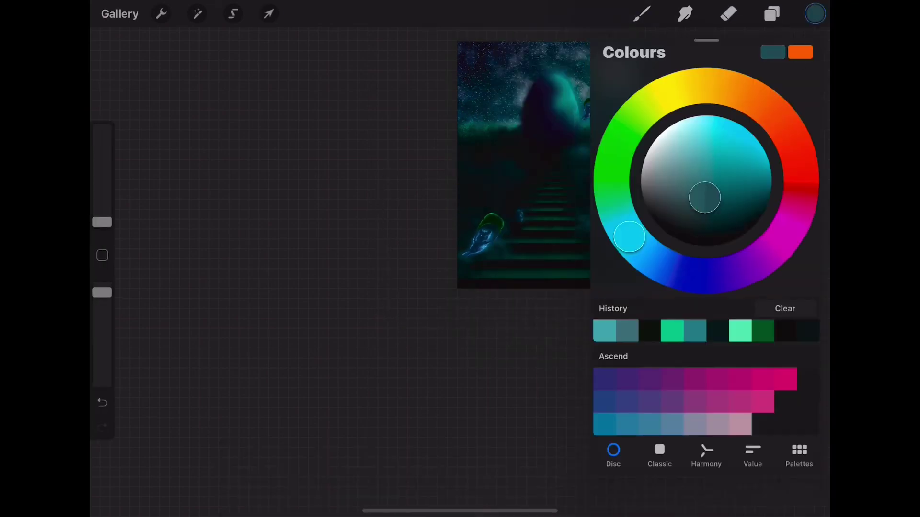
left_click(706, 246)
left_click(642, 13)
left_click(287, 240)
left_click_drag(102, 211, 102, 129)
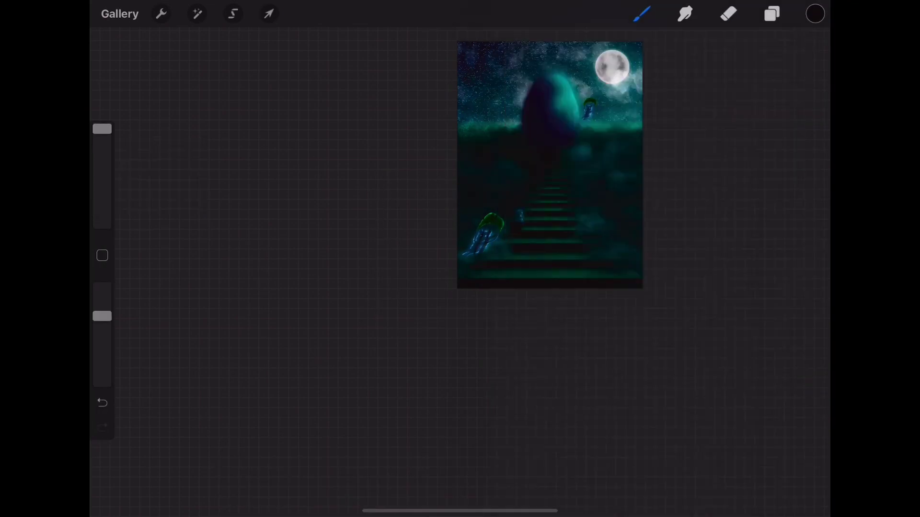
left_click_drag(479, 234, 499, 210)
Soften the dark copy with a Gaussian Blur.
left_click(233, 14)
left_click(198, 13)
left_click(771, 13)
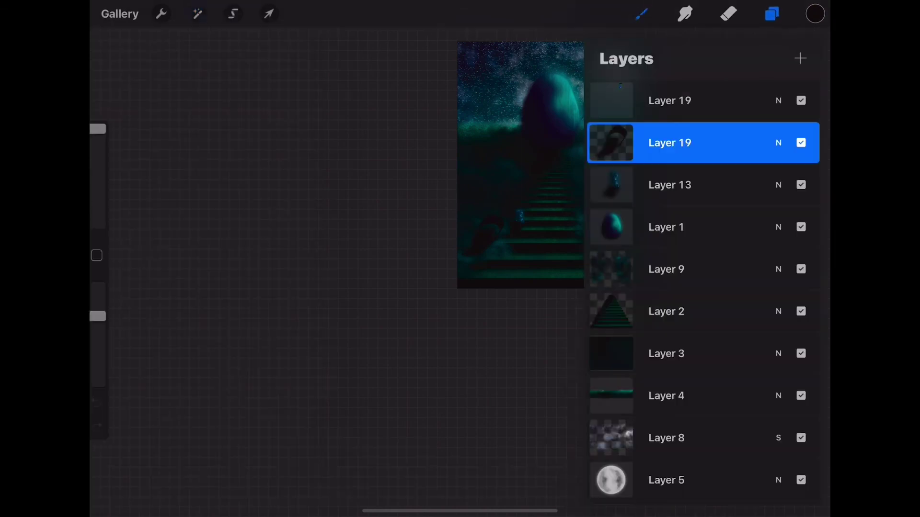
left_click(198, 13)
left_click(166, 191)
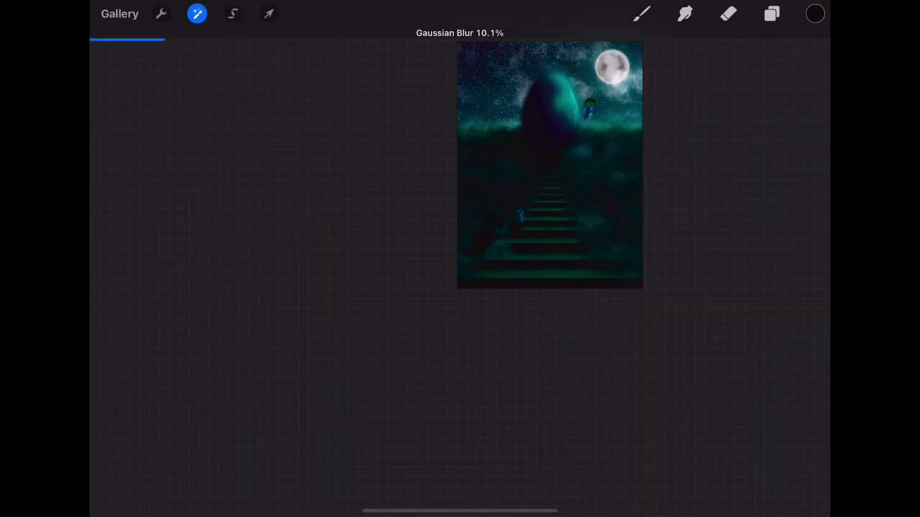
left_click(771, 13)
Clip Layer 13 as a clipping mask to the layer beneath.
left_click(779, 142)
left_click(778, 143)
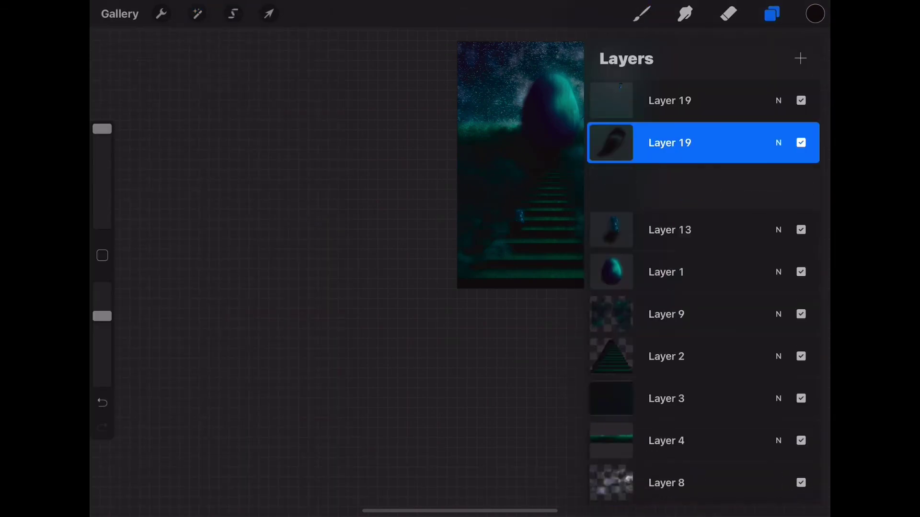
left_click(641, 14)
scroll(520, 166, "up", 5)
left_click(771, 13)
left_click(666, 227)
left_click(772, 14)
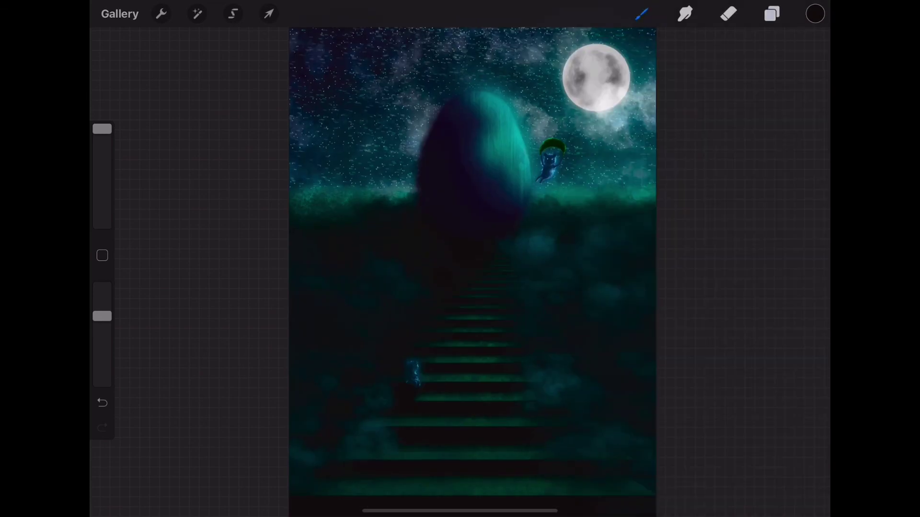
left_click(772, 14)
left_click(666, 225)
left_click(771, 13)
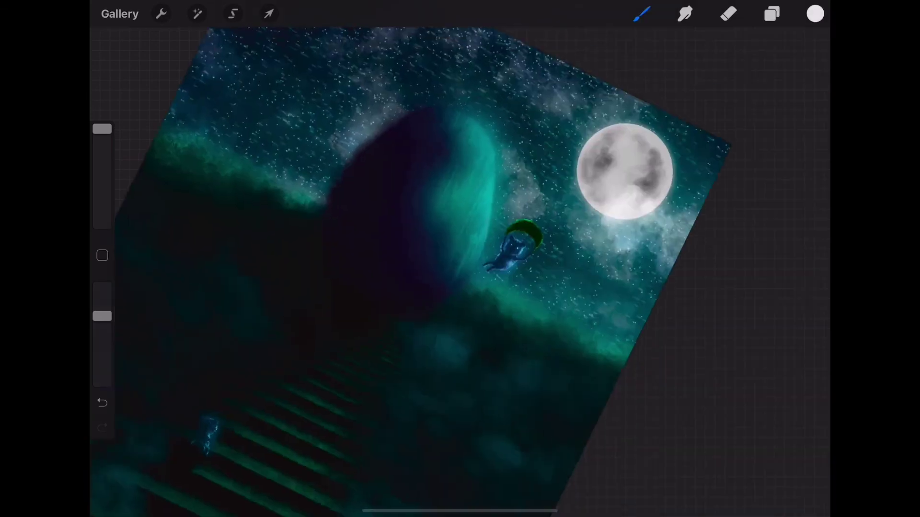
Enlarge the brush to about 38% and raise its opacity.
scroll(479, 240, "up", 5)
left_click_drag(102, 128, 102, 210)
left_click_drag(102, 316, 102, 348)
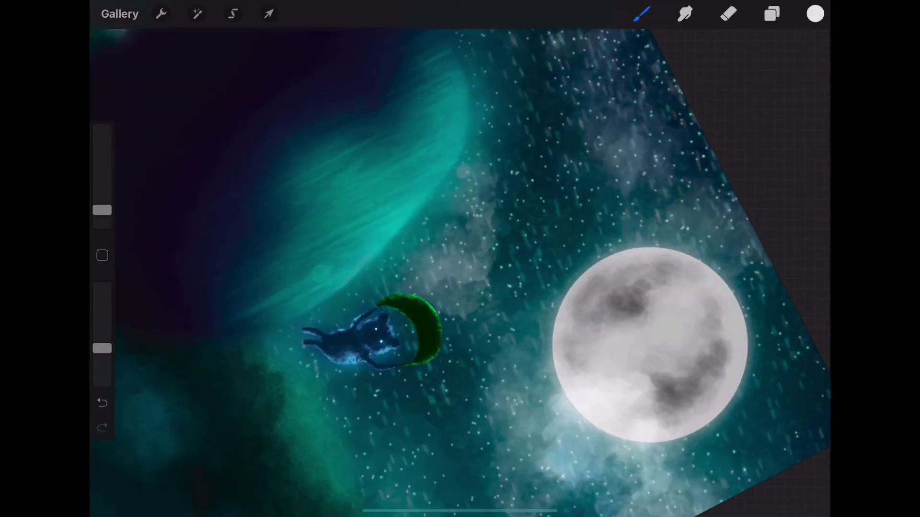
scroll(460, 268, "down", 5)
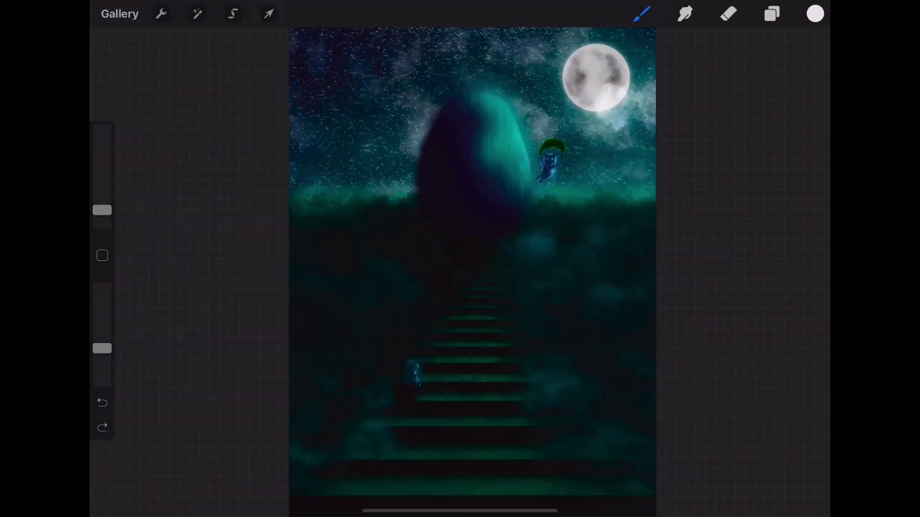
Select Layer 1 and choose the Lightpen brush from the Luminance set.
left_click(772, 14)
left_click_drag(742, 185, 623, 185)
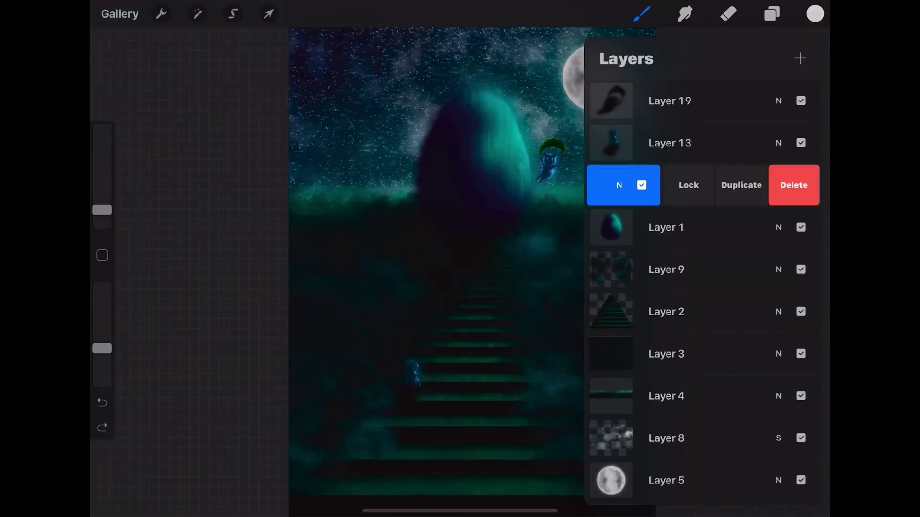
left_click(666, 269)
scroll(699, 288, "down", 3)
left_click(641, 13)
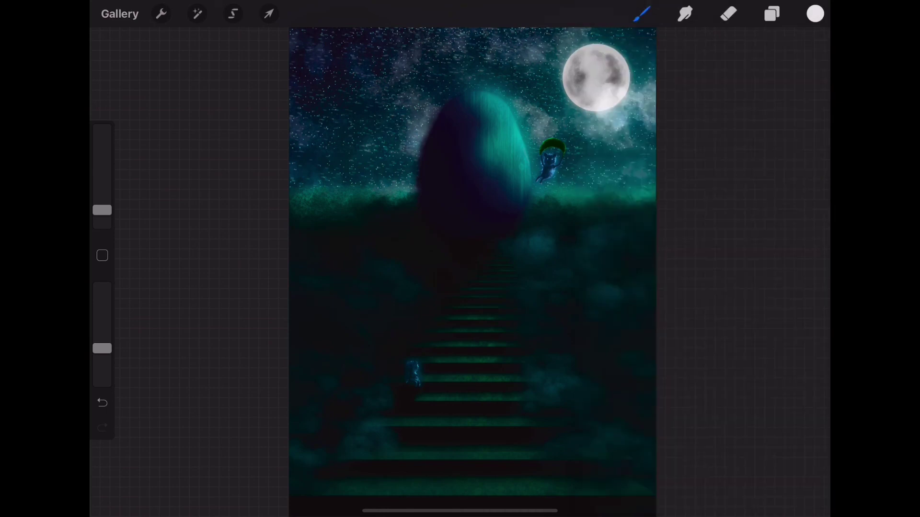
left_click(563, 423)
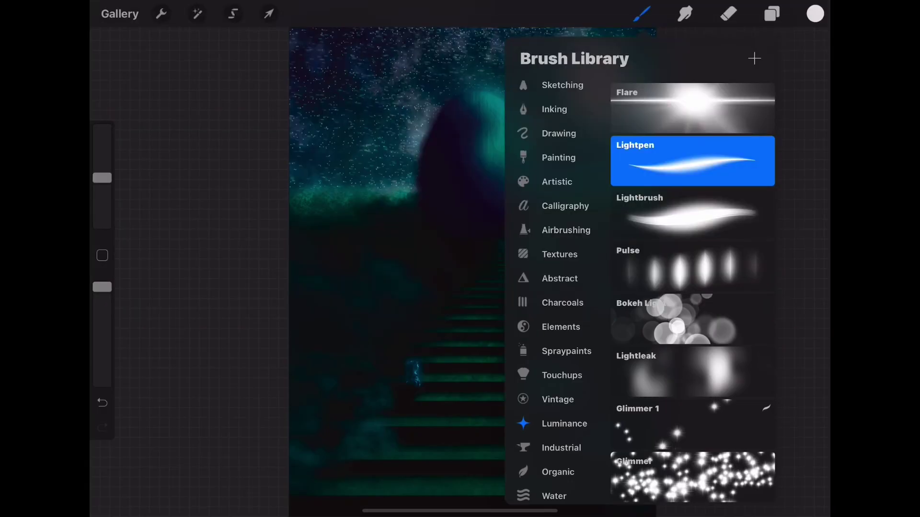
Pick a light purple and shrink the brush for horizon sparkles.
left_click(815, 14)
left_click(732, 120)
left_click_drag(733, 117, 771, 173)
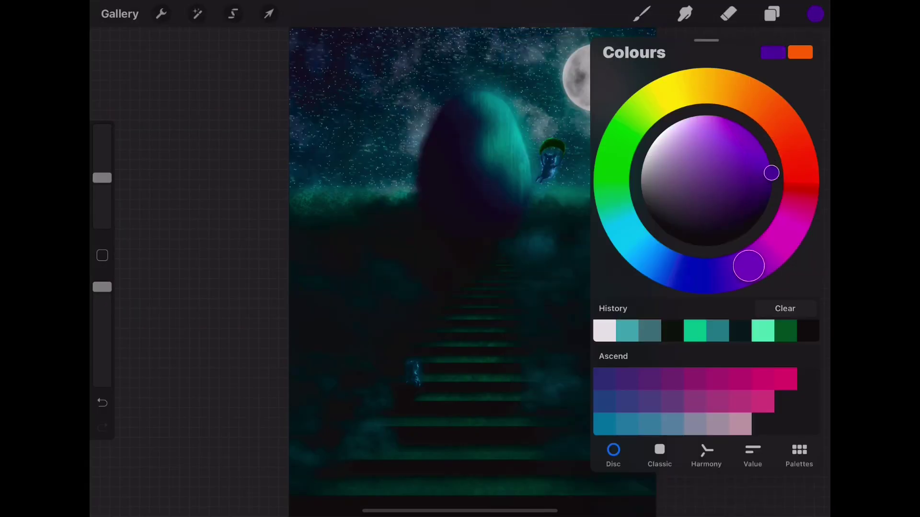
left_click(729, 123)
scroll(459, 258, "up", 5)
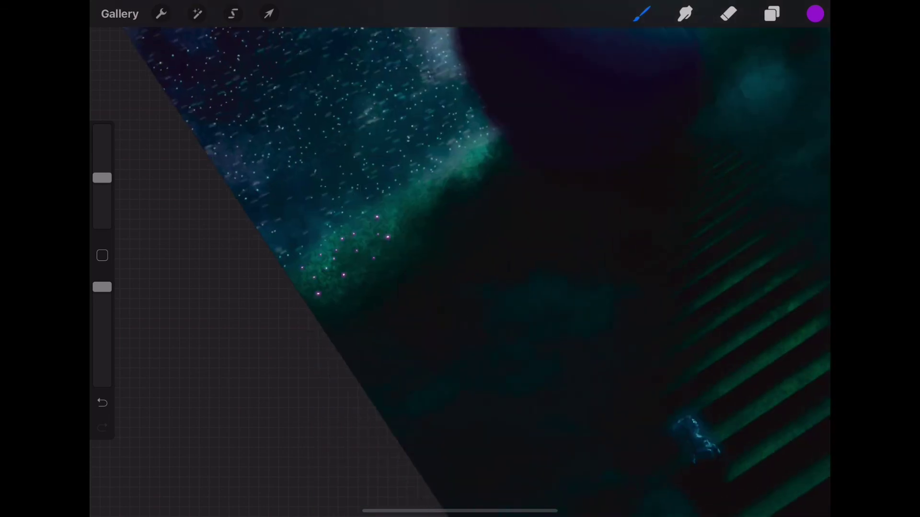
scroll(460, 259, "down", 5)
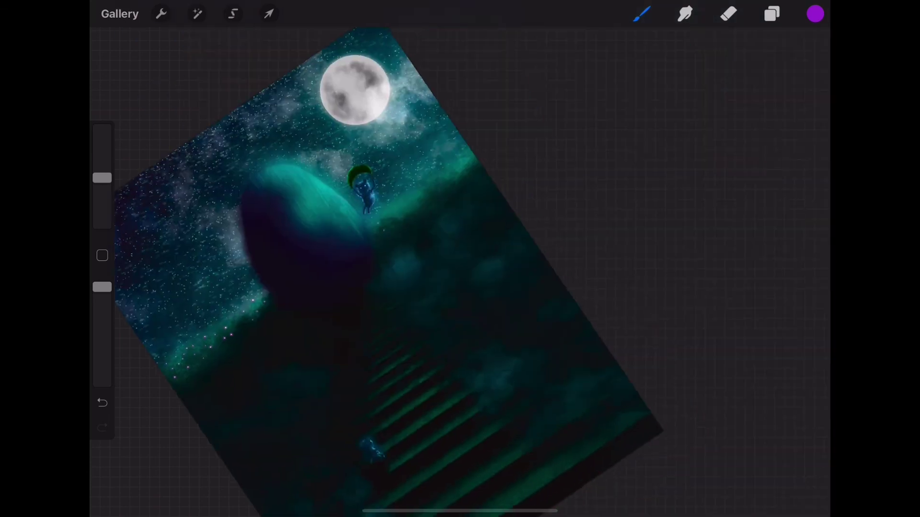
left_click_drag(102, 178, 102, 199)
Switch the colour through pink to blue and fine-tune the brush size.
left_click(814, 14)
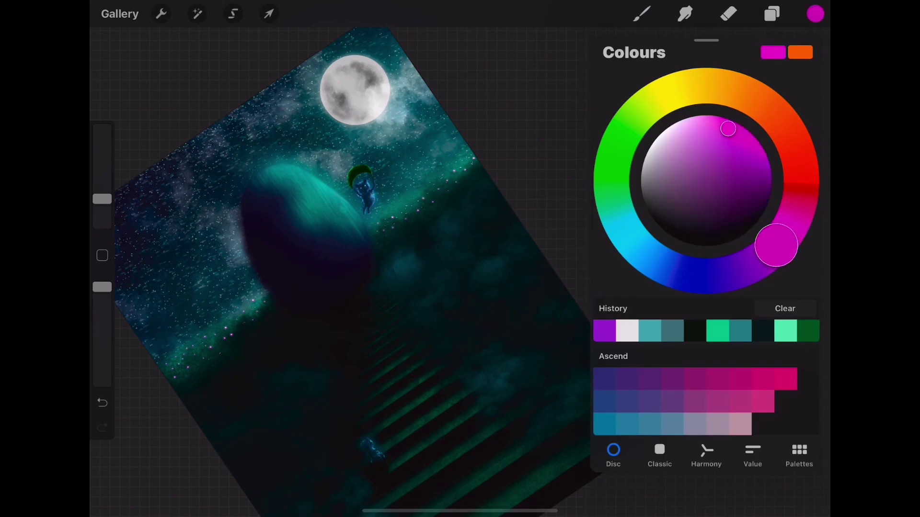
left_click(776, 247)
left_click(814, 14)
left_click(815, 14)
left_click(683, 274)
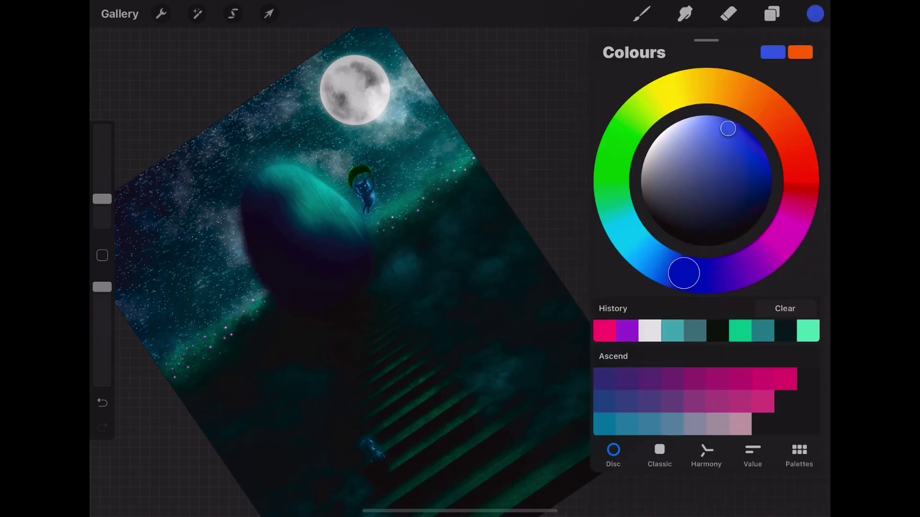
left_click(814, 13)
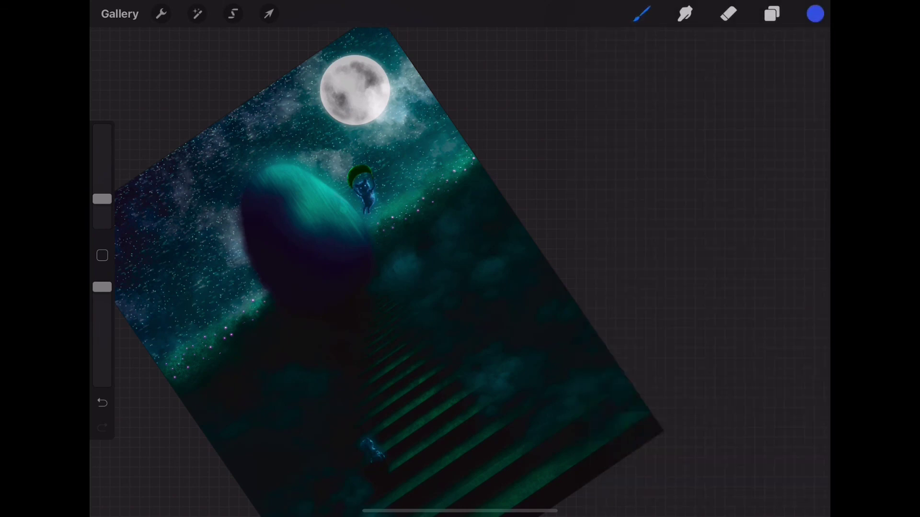
left_click_drag(102, 199, 102, 179)
left_click_drag(102, 180, 102, 202)
scroll(384, 268, "down", 3)
Undo a stray sparkle stroke along the horizon.
left_click(771, 14)
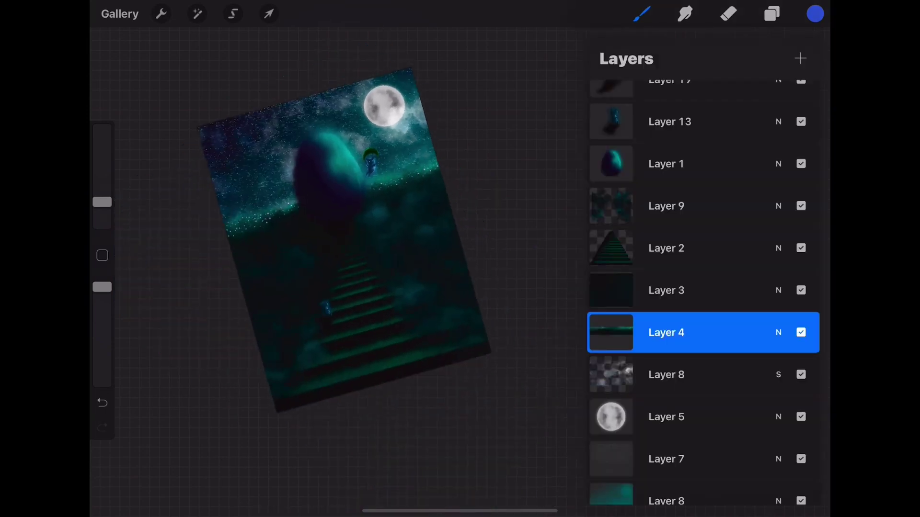
scroll(383, 240, "up", 5)
scroll(383, 240, "down", 8)
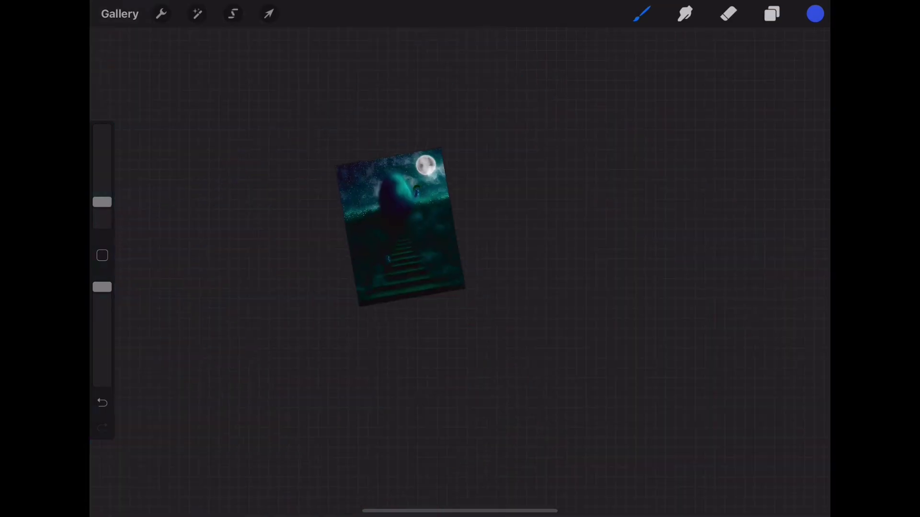
key("ctrl+z")
scroll(472, 268, "up", 5)
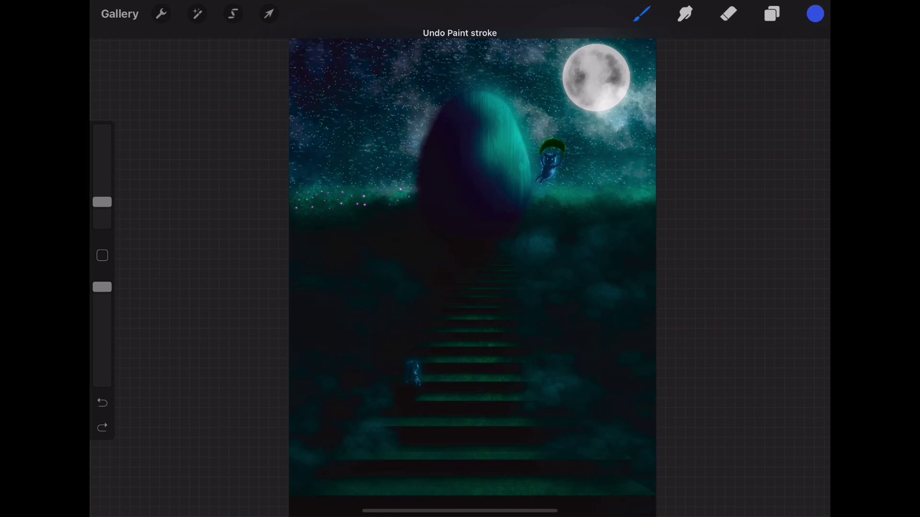
left_click(771, 13)
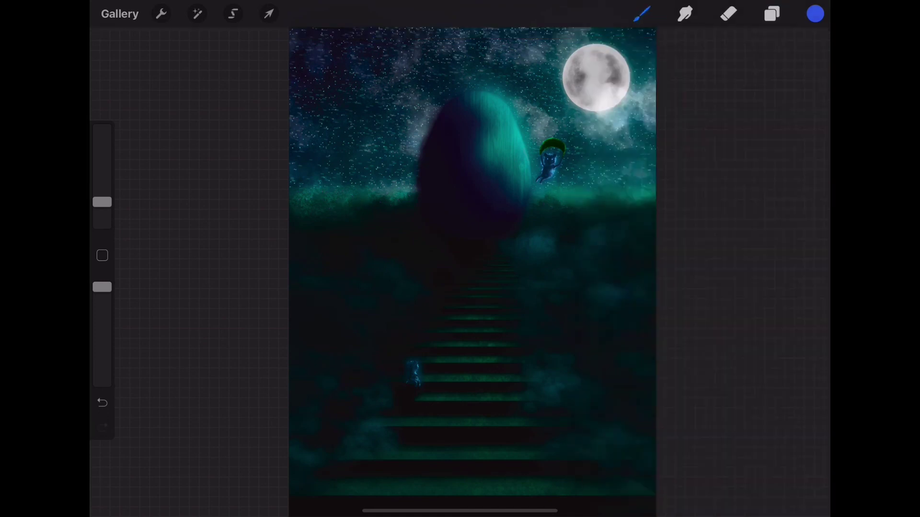
scroll(527, 239, "up", 3)
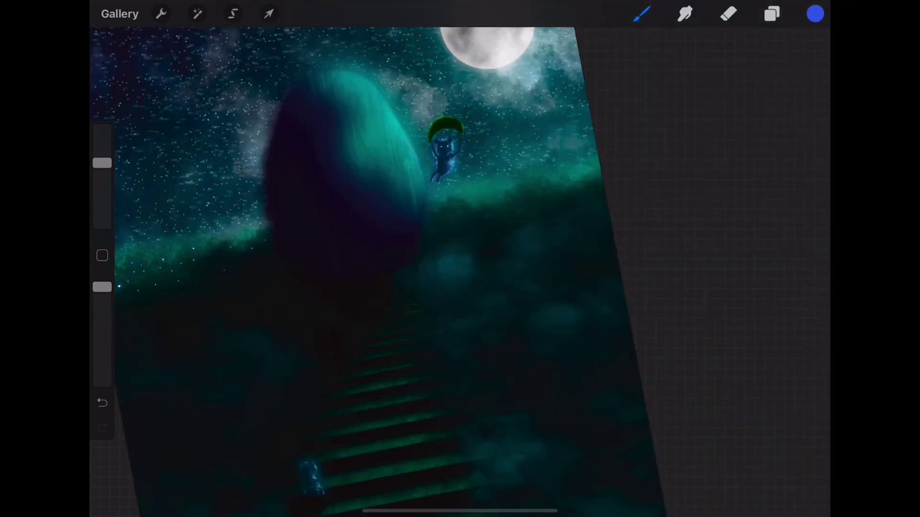
Shrink the brush slightly and pick a violet colour for more sparkles.
left_click_drag(102, 162, 102, 180)
left_click(814, 14)
left_click(739, 270)
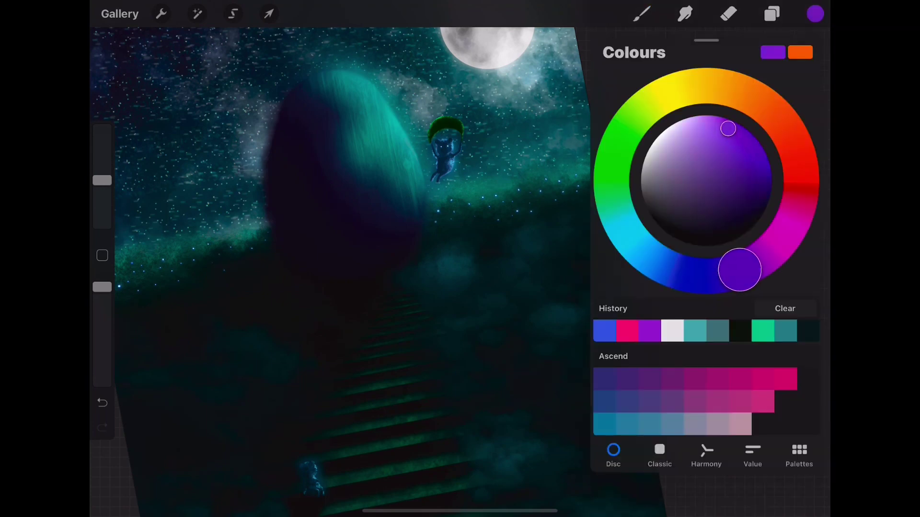
left_click(641, 14)
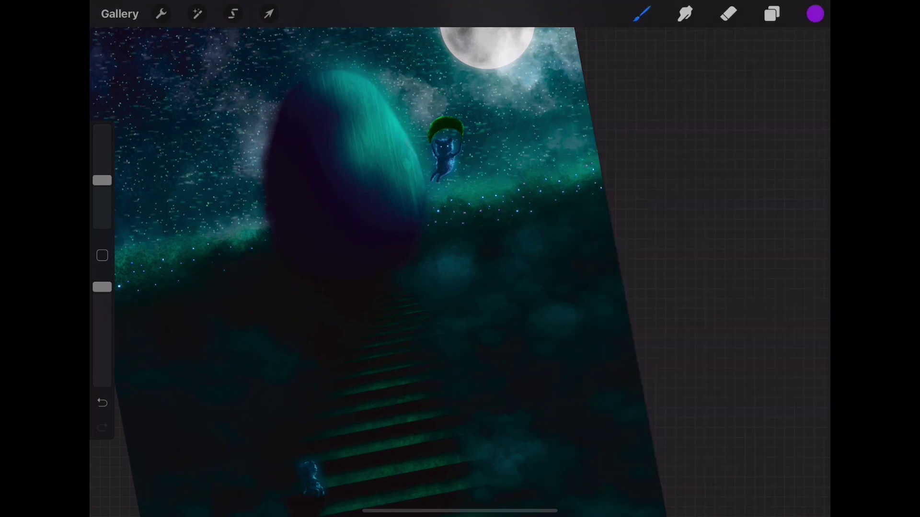
left_click_drag(364, 268, 452, 288)
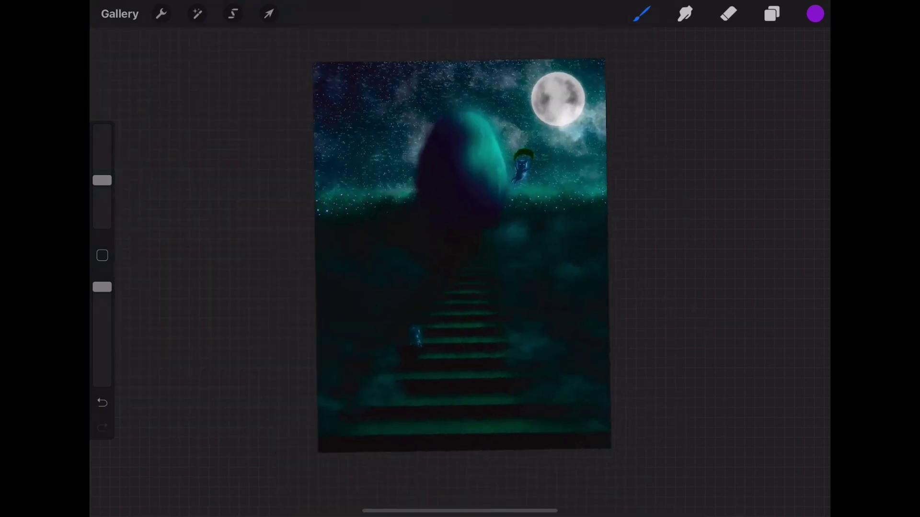
Try rescaling the horizon sparkle layer, then undo the resize.
left_click(772, 14)
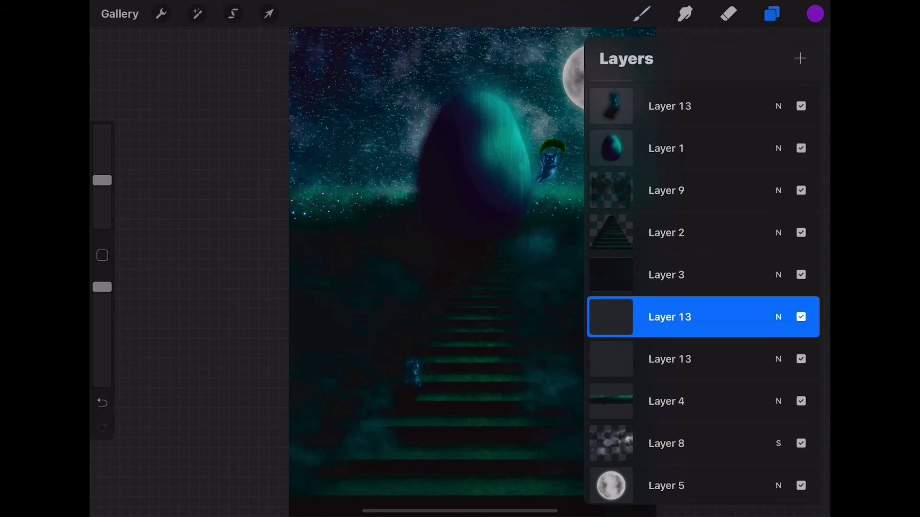
left_click(269, 13)
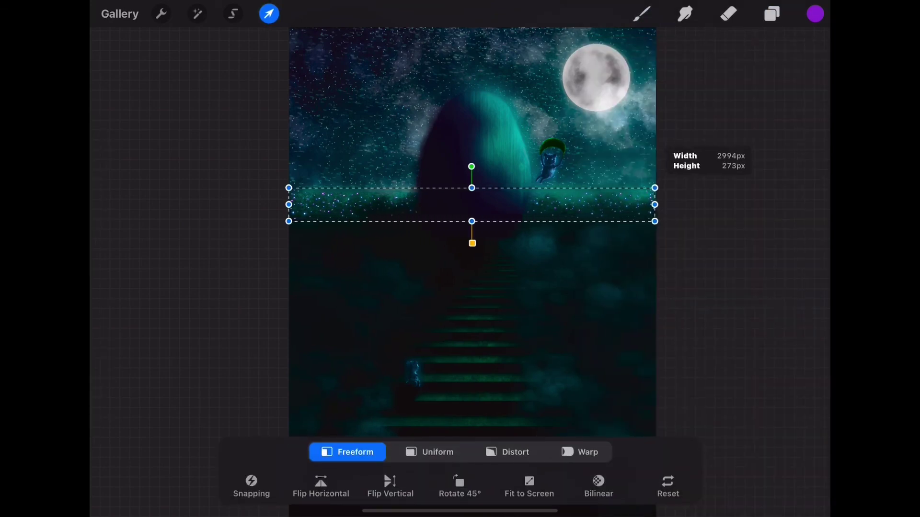
left_click(430, 453)
mouse_move(654, 221)
left_mouse_down()
mouse_move(411, 199)
mouse_move(459, 211)
left_mouse_up()
scroll(350, 196, "up", 5)
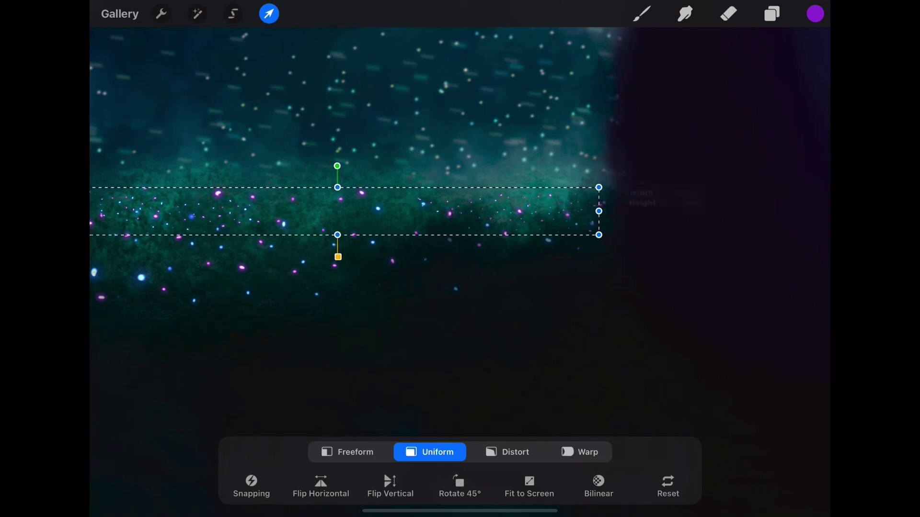
scroll(460, 211, "down", 3)
mouse_move(581, 225)
left_mouse_down()
mouse_move(642, 238)
mouse_move(486, 220)
mouse_move(581, 225)
left_mouse_up()
left_click(347, 452)
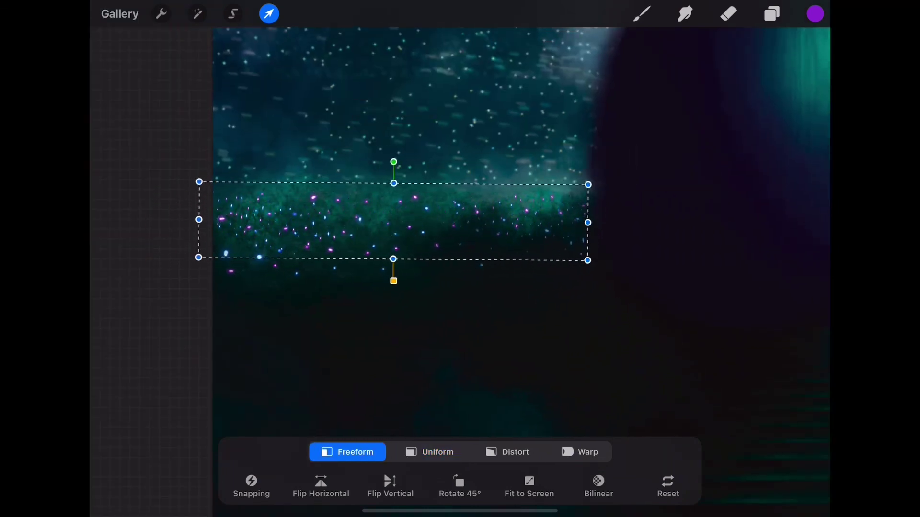
key("ctrl+z")
key("ctrl+z")
key("ctrl+z")
Select the horizon sparkle band with a rectangle selection and copy it.
left_click(772, 13)
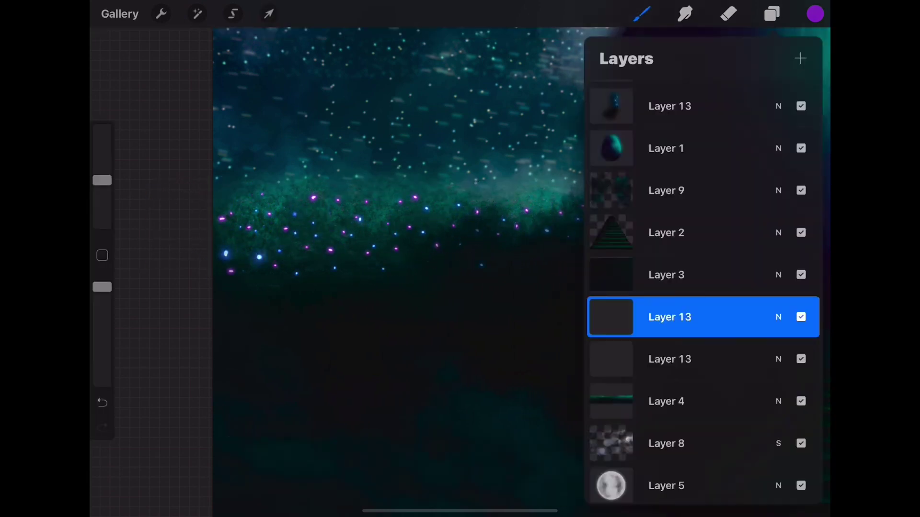
left_click(233, 14)
left_click(509, 451)
mouse_move(189, 175)
left_mouse_down()
mouse_move(589, 283)
mouse_move(618, 302)
left_mouse_up()
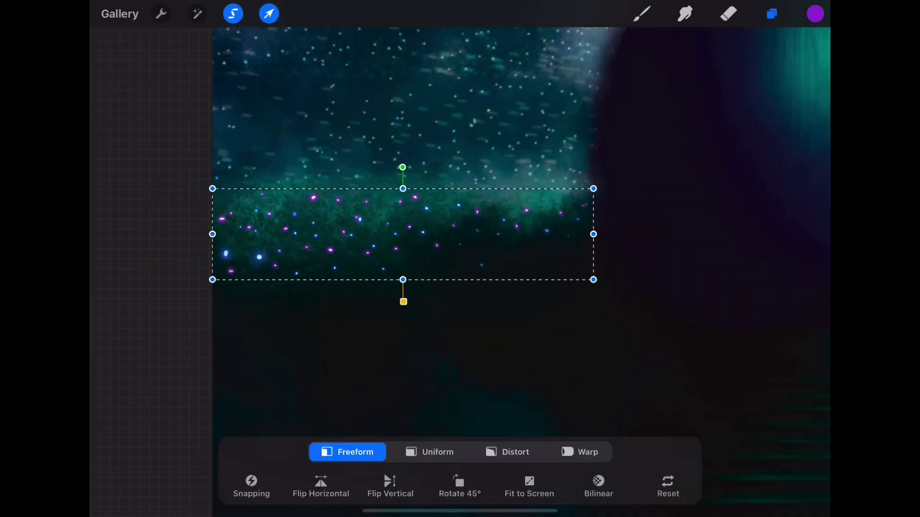
left_click(771, 14)
left_click(232, 14)
left_click(427, 486)
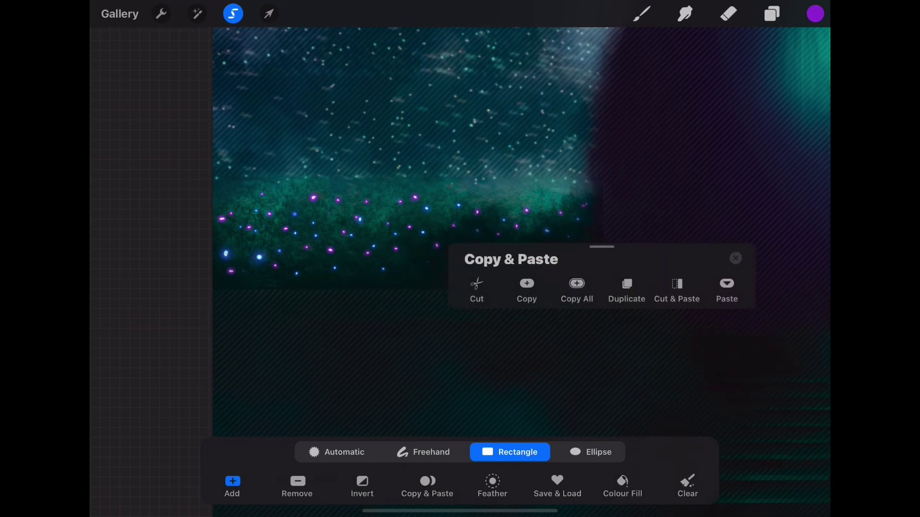
left_click(641, 13)
Paste the sparkles as an Inserted Image layer, shrink the patch and duplicate it.
left_click(102, 403)
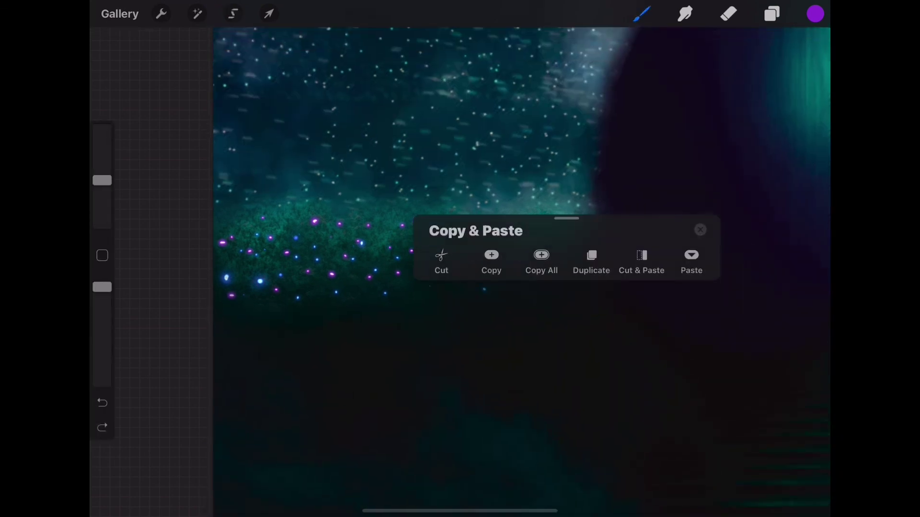
left_click(591, 262)
left_click_drag(597, 304, 412, 261)
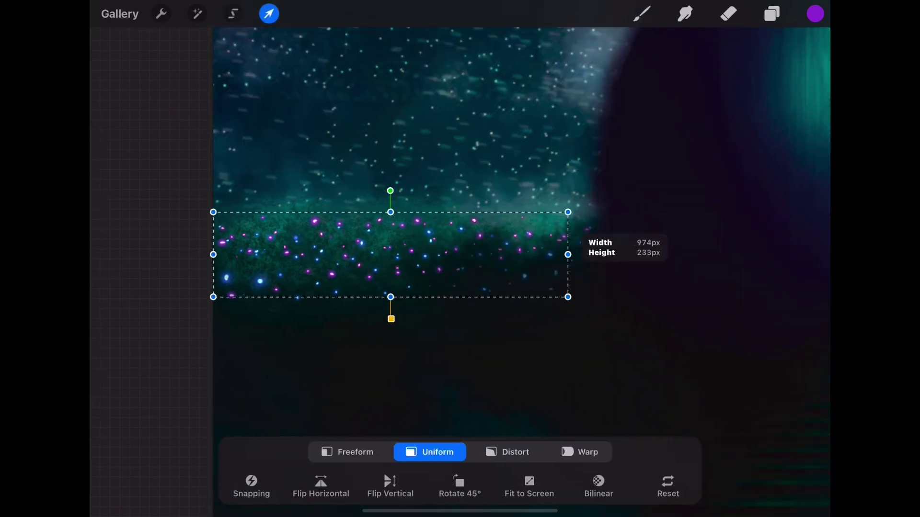
left_click(771, 13)
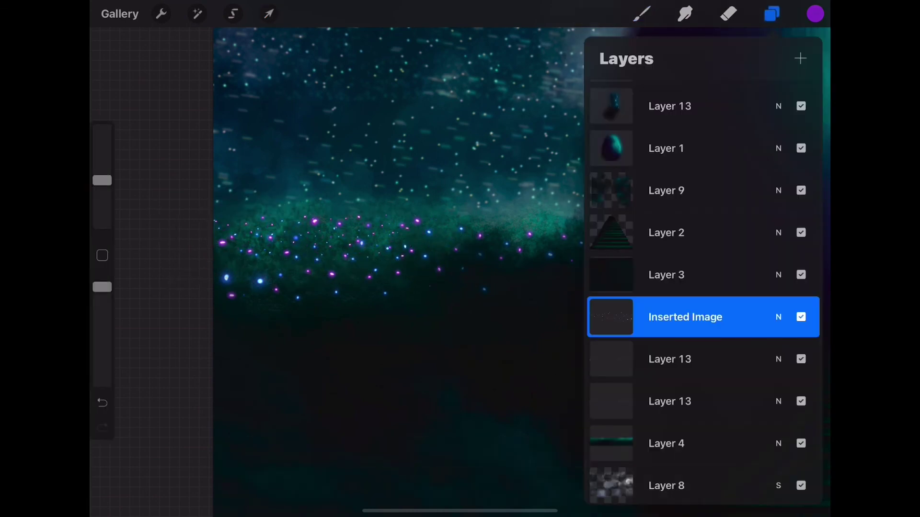
left_click_drag(718, 317, 623, 318)
left_click(757, 317)
Flip the duplicated sparkle patch and move it right along the horizon.
left_click(269, 14)
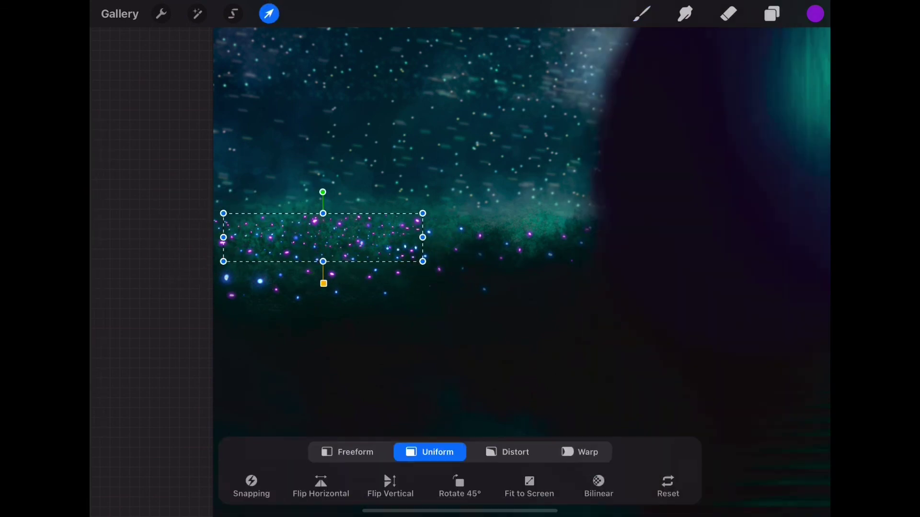
left_click(390, 486)
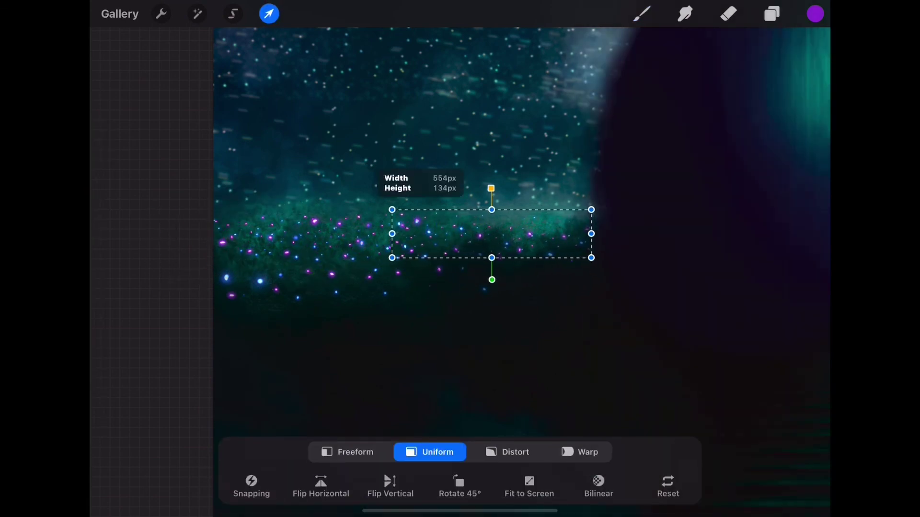
left_click_drag(393, 210, 388, 199)
left_click(641, 13)
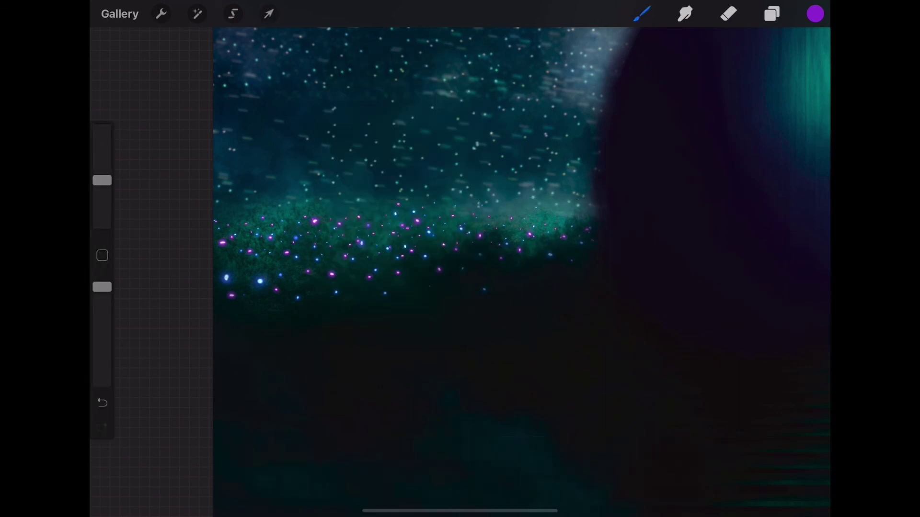
Copy a band of sparkles from Layer 13 and resize it along the horizon.
left_click(771, 13)
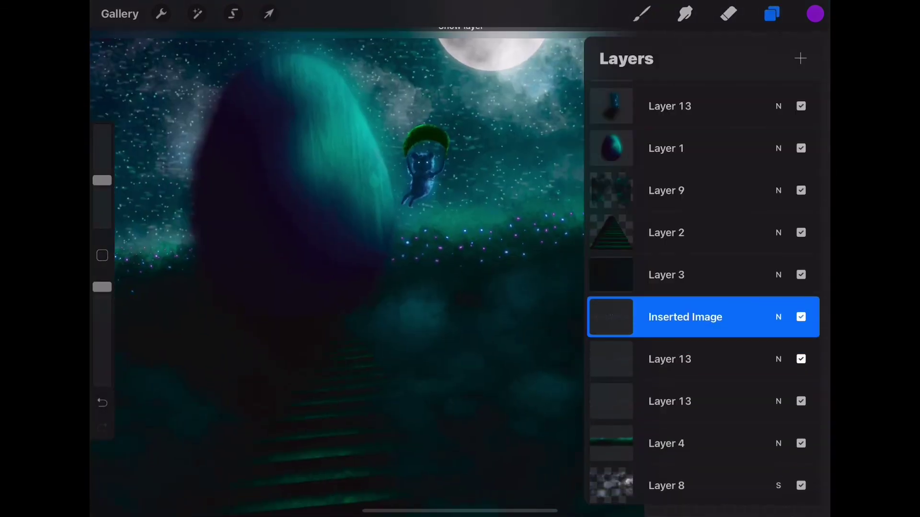
left_click(685, 359)
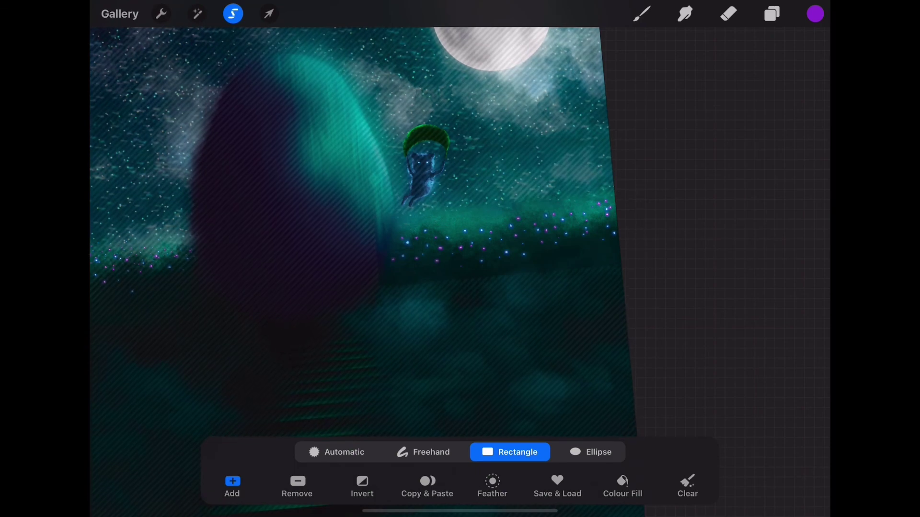
left_click(427, 486)
left_click(509, 291)
left_click(270, 13)
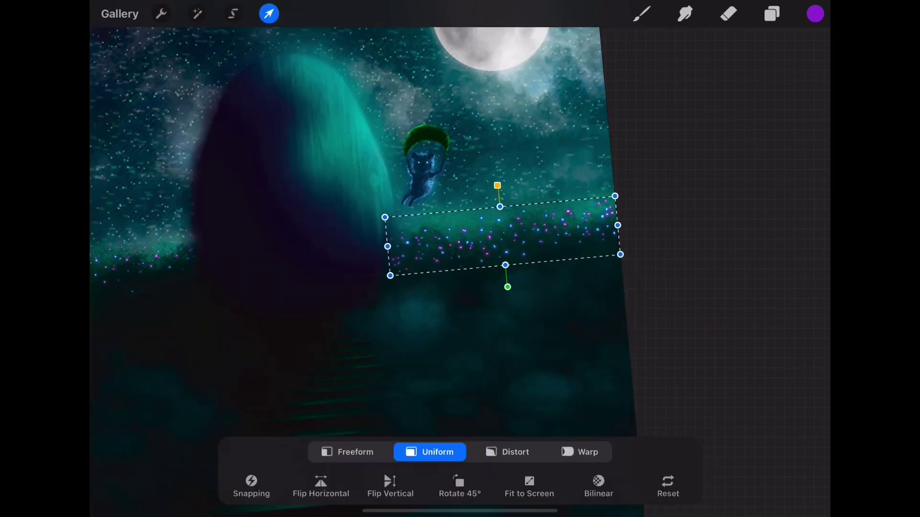
left_click_drag(388, 246, 490, 222)
left_click(642, 13)
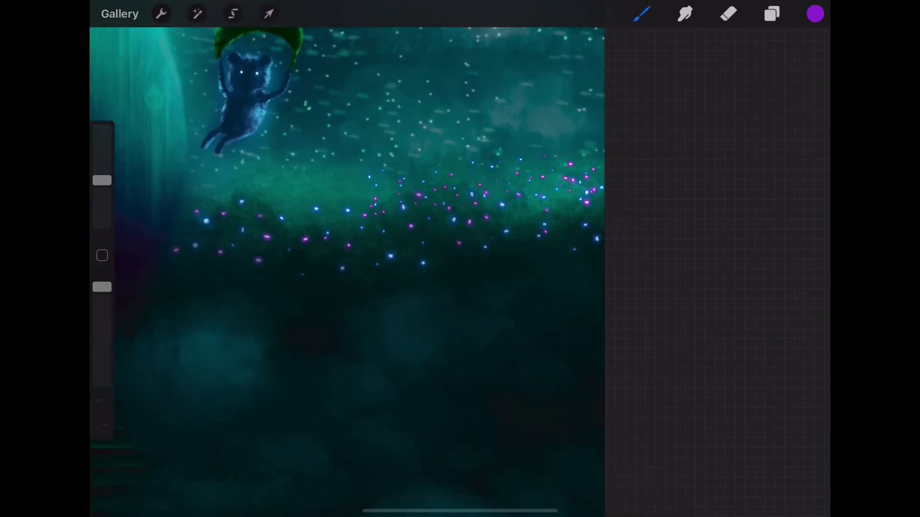
Freely resize the sparkle band and move it under the creature.
left_click(771, 13)
left_click(269, 13)
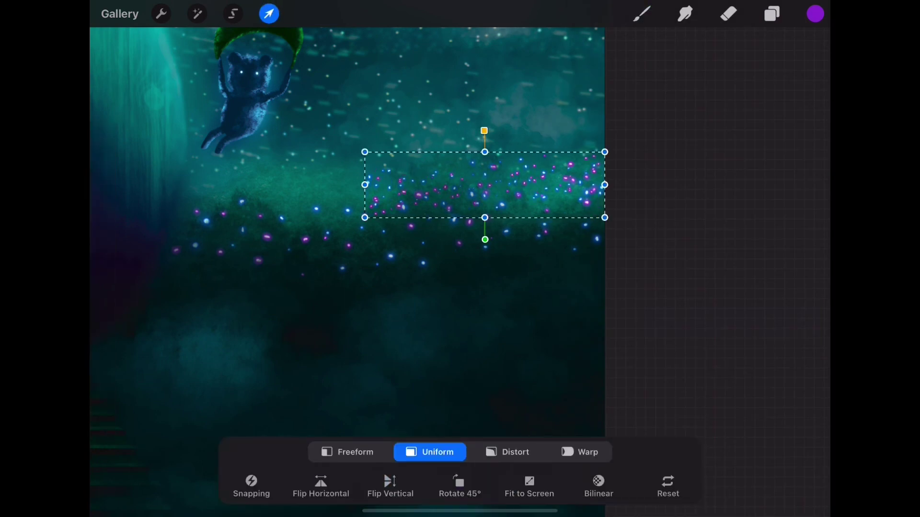
left_click(347, 452)
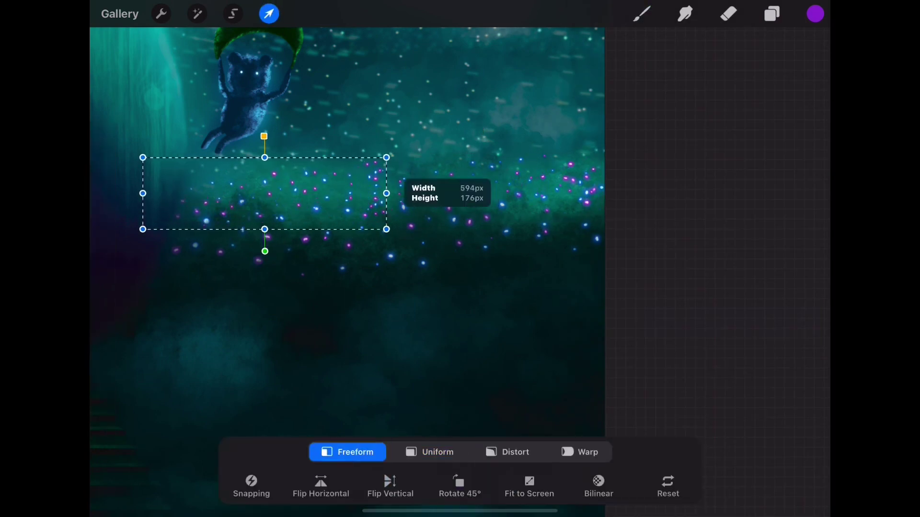
left_click(642, 13)
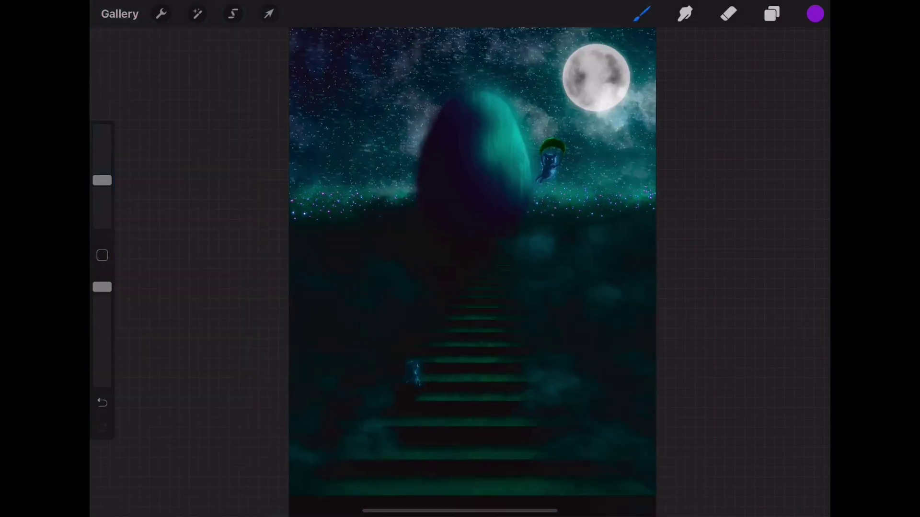
Change Layer 13's blend mode from Lighten to Colour Dodge.
left_click(772, 13)
left_click(670, 400)
left_click(776, 273)
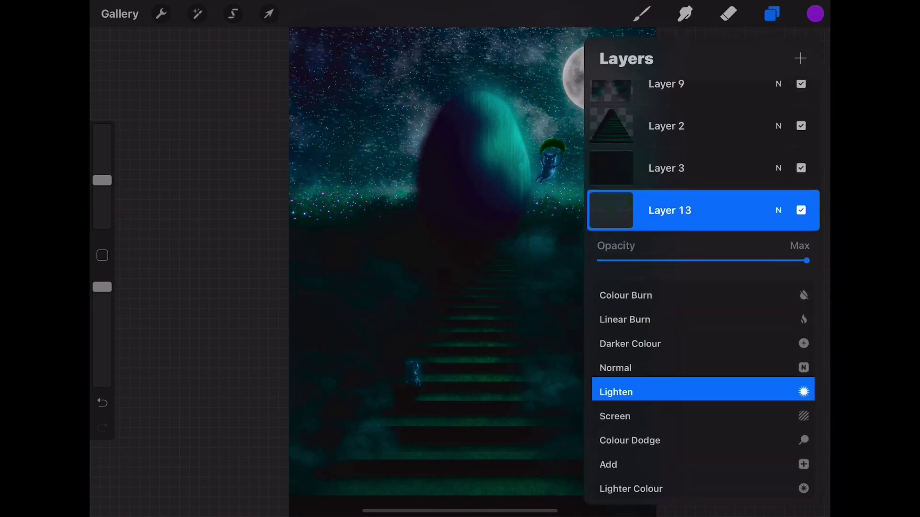
left_click(703, 389)
left_click(641, 13)
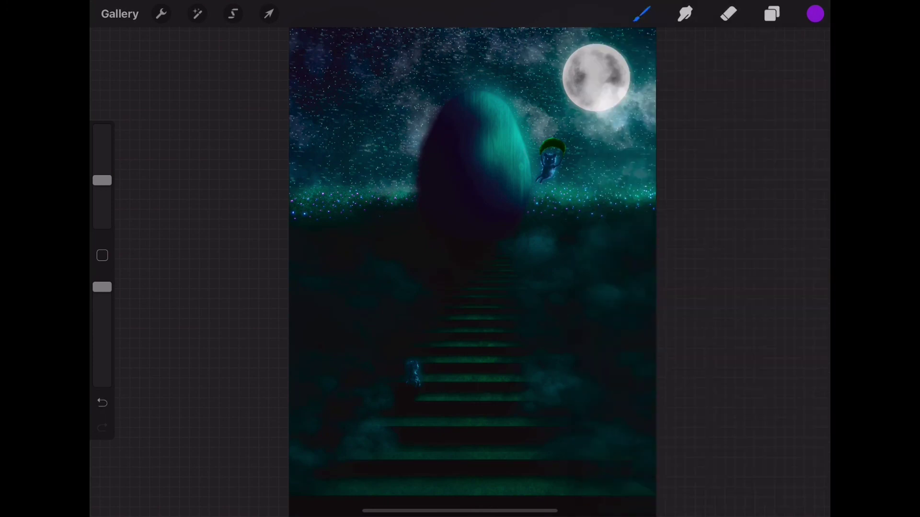
Pick a darker purple and add a new Layer 14 for the mist.
left_click(771, 13)
left_click(668, 189)
left_click(814, 13)
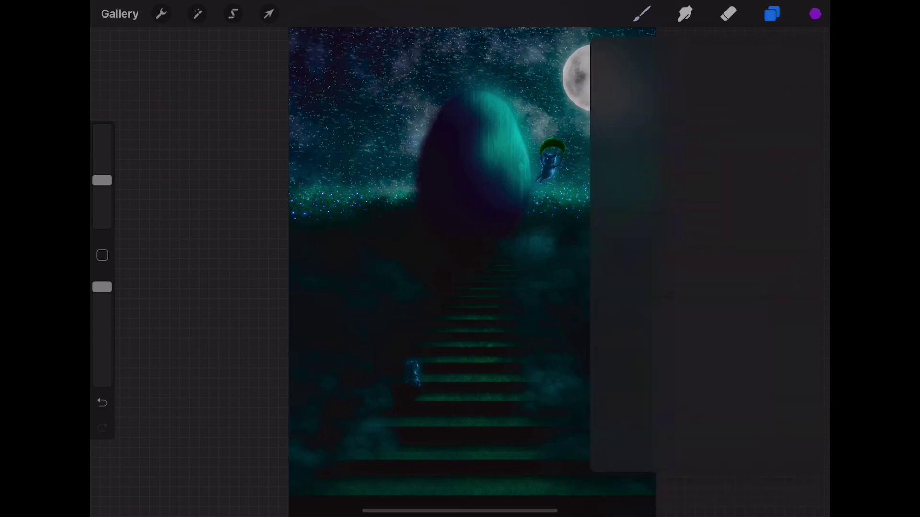
left_click_drag(726, 124, 771, 188)
left_click(772, 13)
left_click(800, 59)
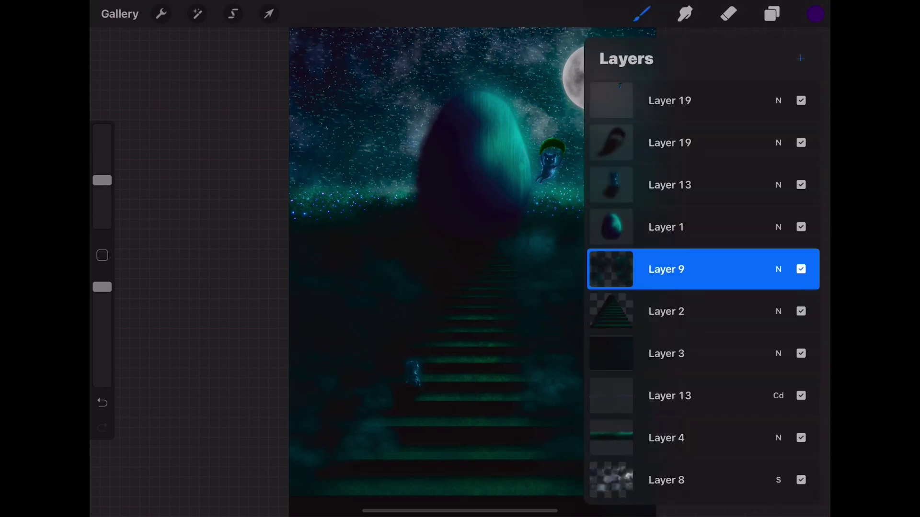
left_click(642, 13)
Undo the accidental purple fill and choose the Airbrushing Soft Blend brush.
left_click_drag(815, 13, 479, 287)
left_click(102, 403)
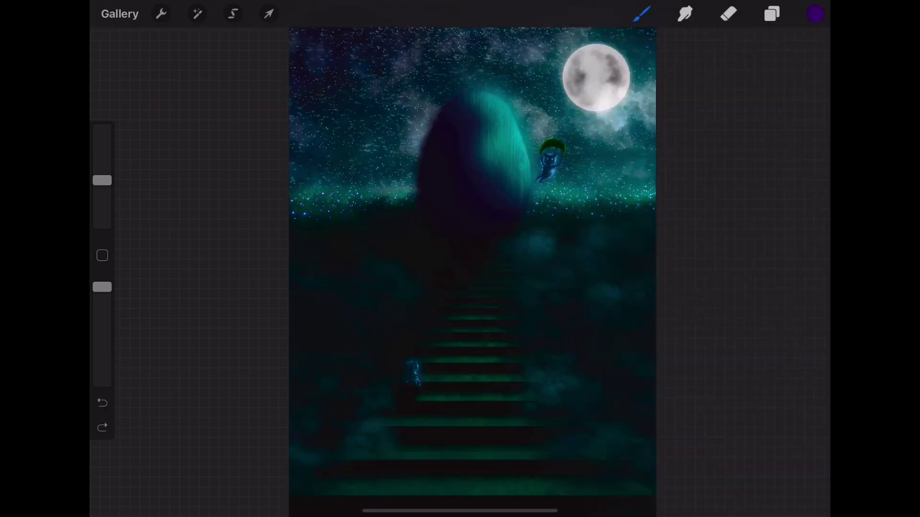
left_click(772, 13)
left_click(641, 13)
left_click(556, 226)
left_click(692, 304)
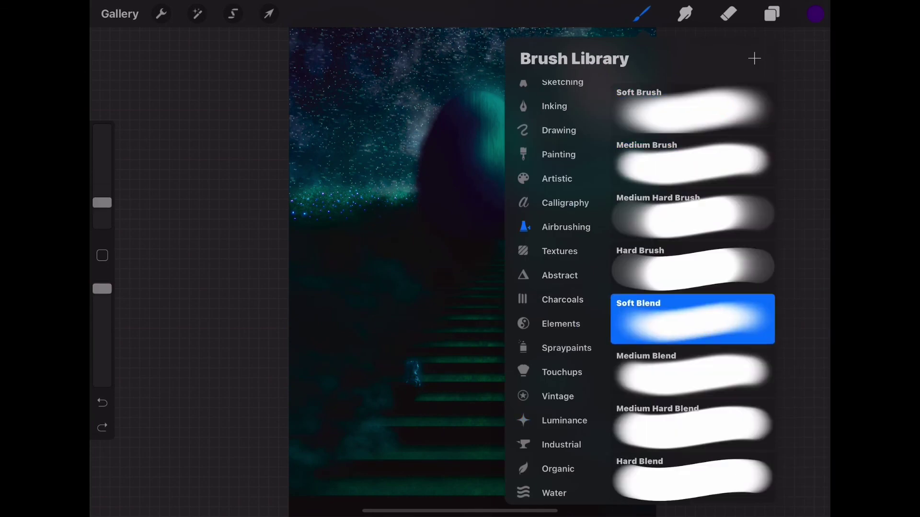
left_click(642, 14)
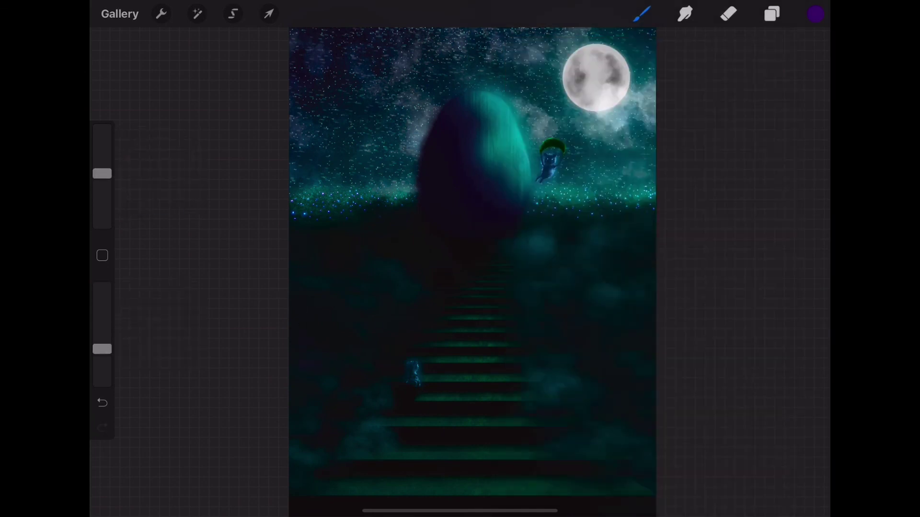
Airbrush soft purple glow into the lower-left mist, undoing one stroke.
left_click_drag(338, 337, 291, 424)
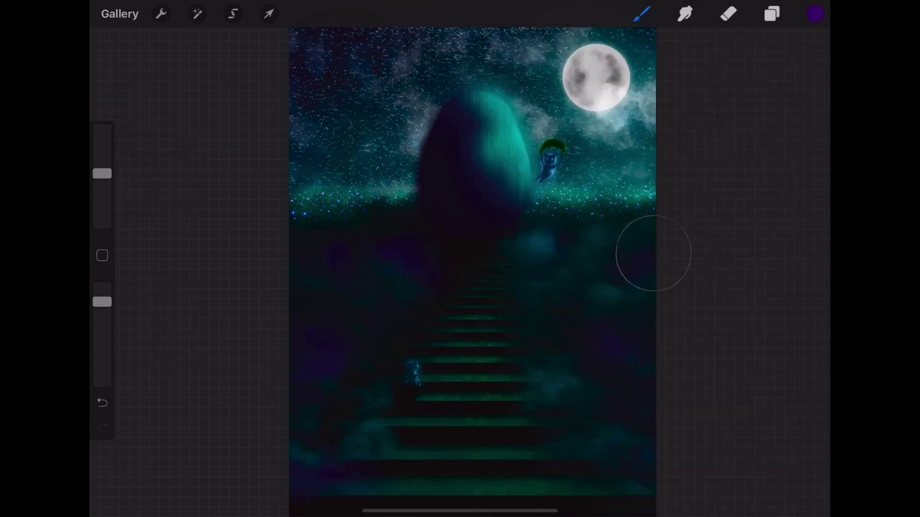
key("ctrl+z")
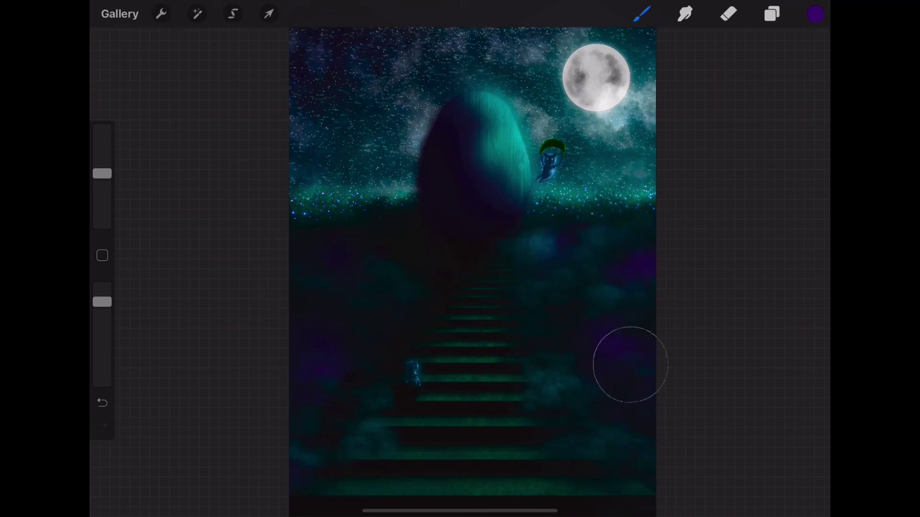
left_click(772, 13)
left_click(667, 310)
Pick a lighter lavender purple for the mist glow.
left_click(815, 14)
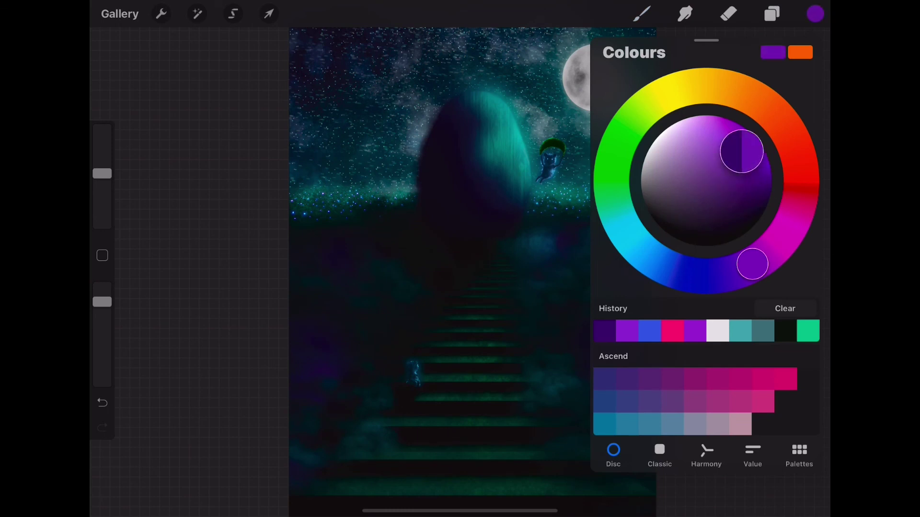
left_click(641, 14)
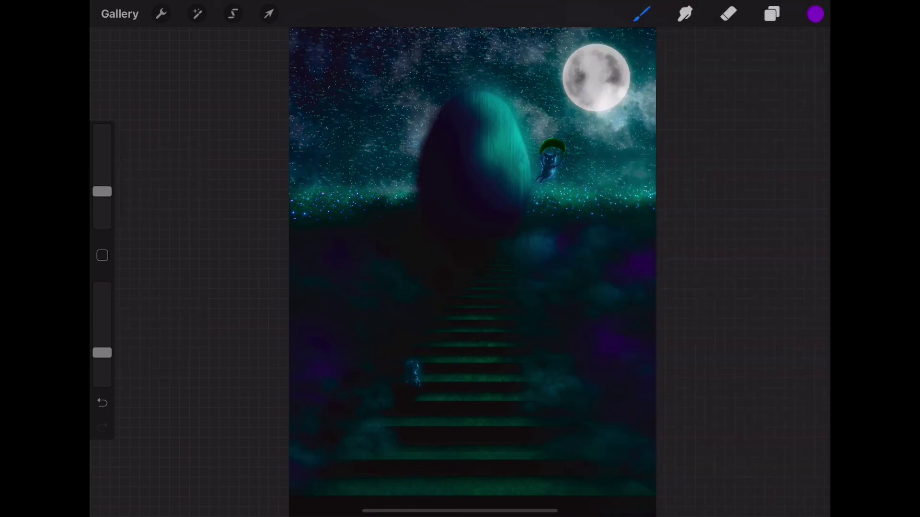
left_click(815, 14)
left_click(691, 127)
left_click(615, 345)
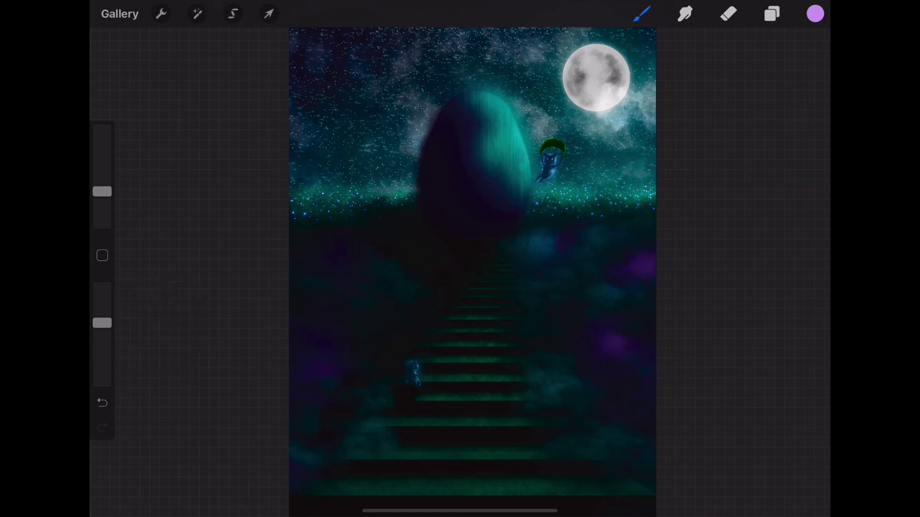
Apply a Gaussian Blur and then a Bloom glow to the purple mist layer.
left_click(233, 14)
left_click(197, 14)
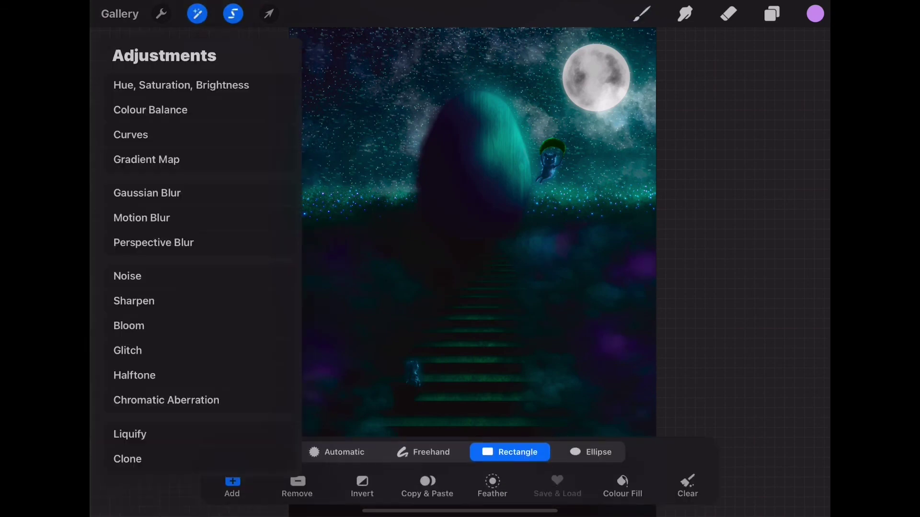
left_click(147, 193)
left_click(120, 214)
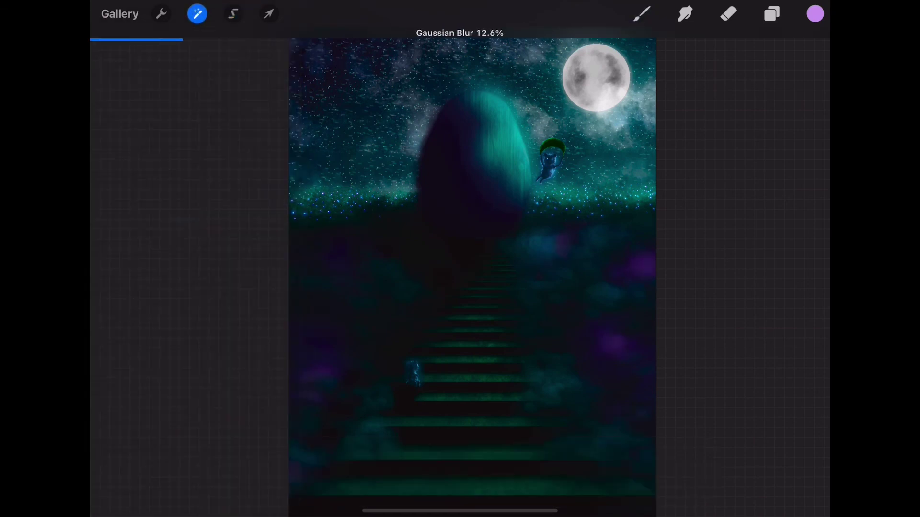
left_click(197, 14)
left_click(128, 326)
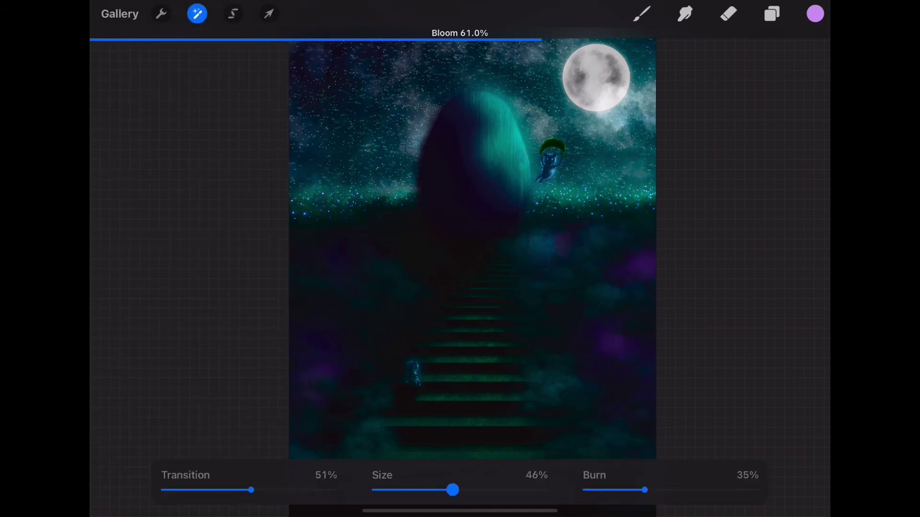
left_click(772, 14)
Change Layer 14's blend mode and adjust the background's dark blue colour.
left_click(778, 311)
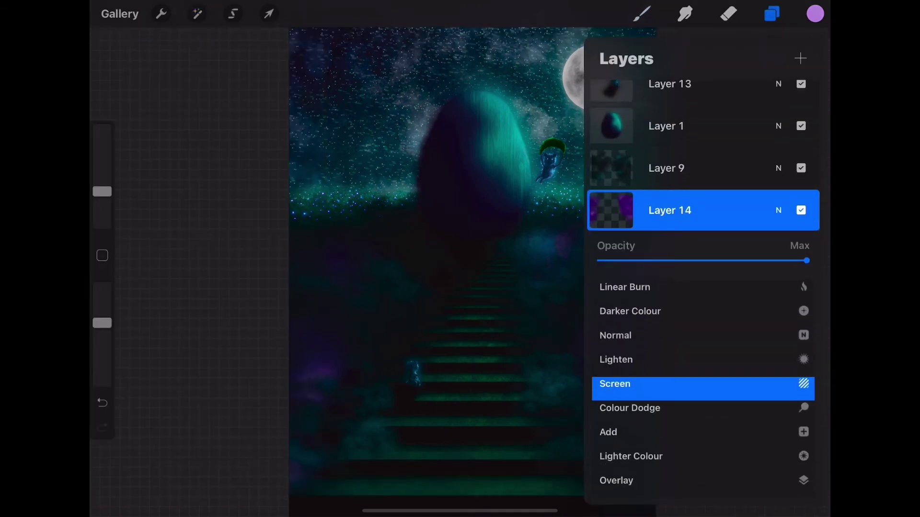
scroll(703, 431, "down", 3)
scroll(703, 431, "up", 5)
scroll(703, 431, "up", 2)
scroll(703, 431, "down", 6)
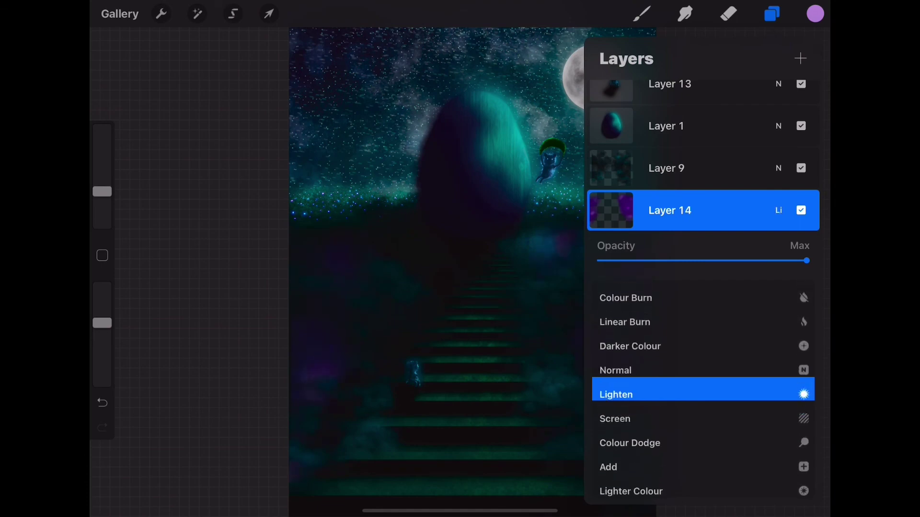
scroll(703, 431, "down", 7)
scroll(704, 431, "down", 5)
left_click(778, 210)
scroll(703, 336, "down", 5)
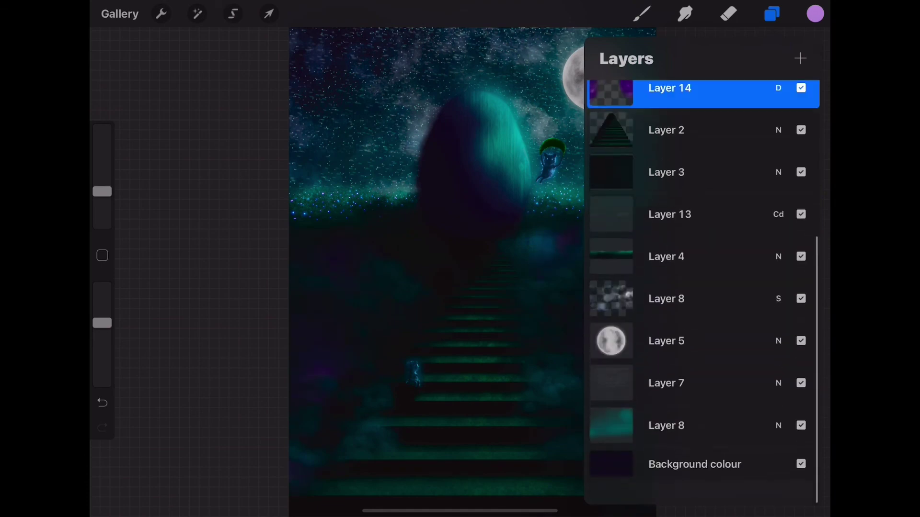
left_click(680, 475)
left_click_drag(719, 245, 751, 213)
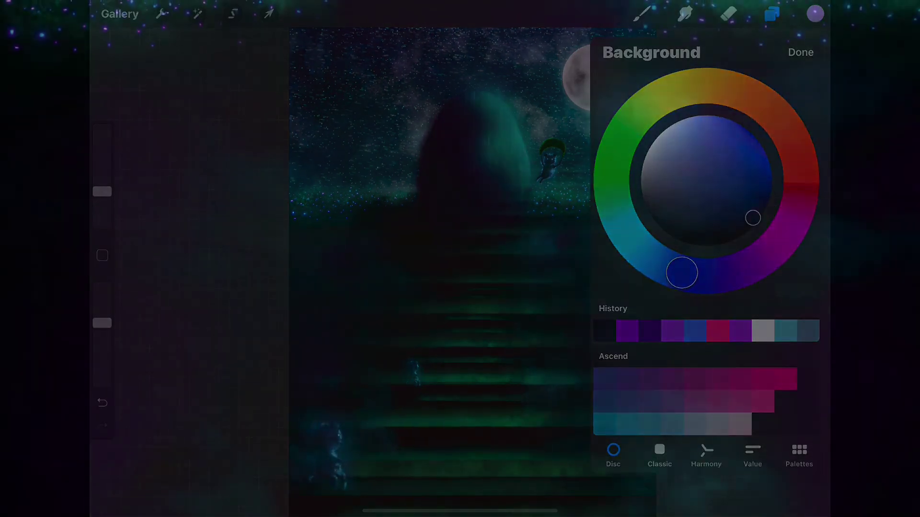